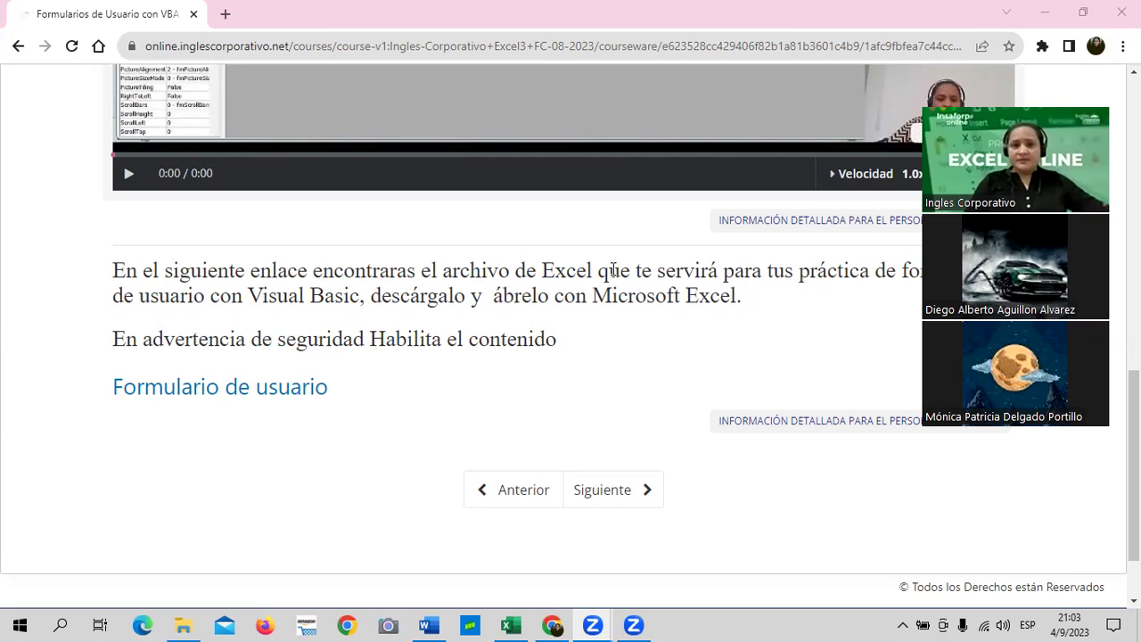
- Open the Objetivo de la lección 4.2 unit from the lesson navigation bar
scroll(729, 332, "up", 3)
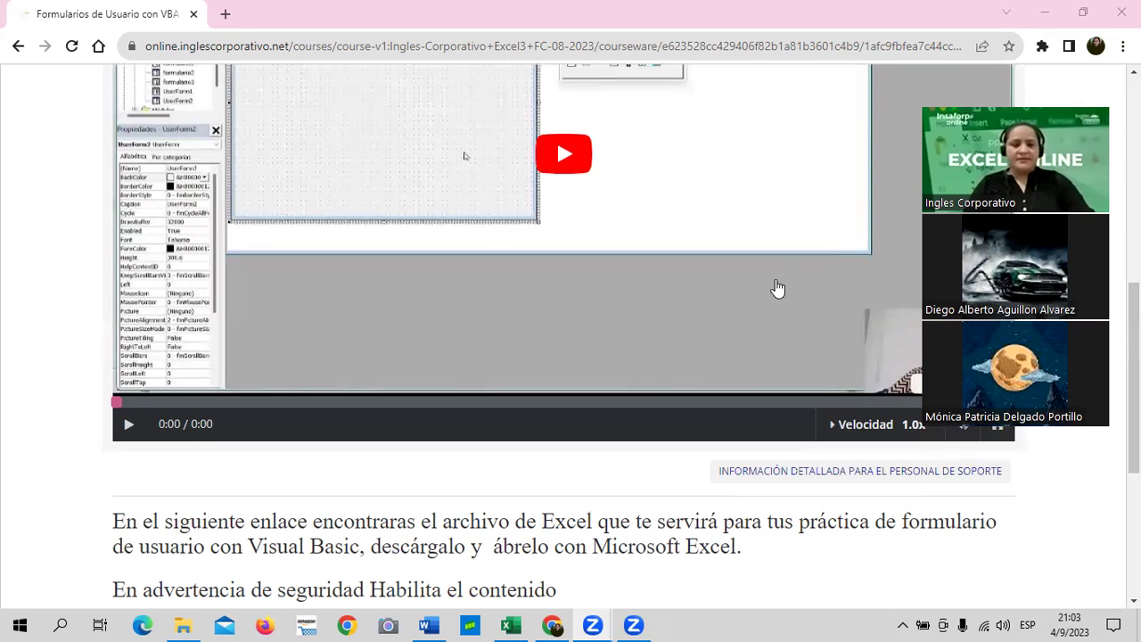
scroll(769, 294, "up", 2)
scroll(767, 294, "up", 2)
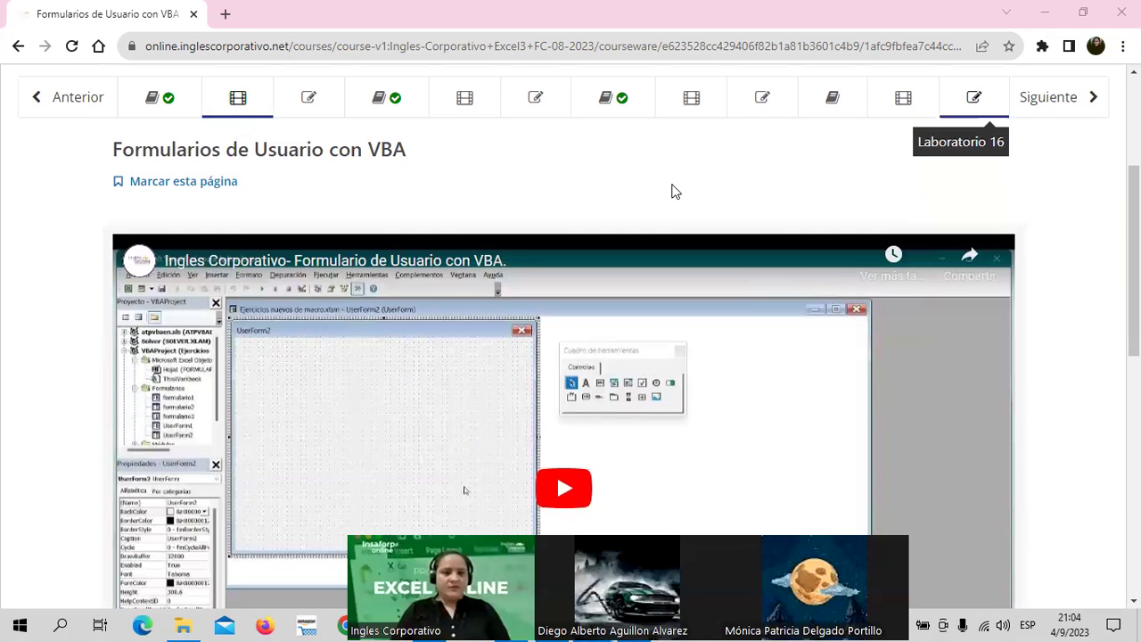
scroll(4, 242, "up", 1)
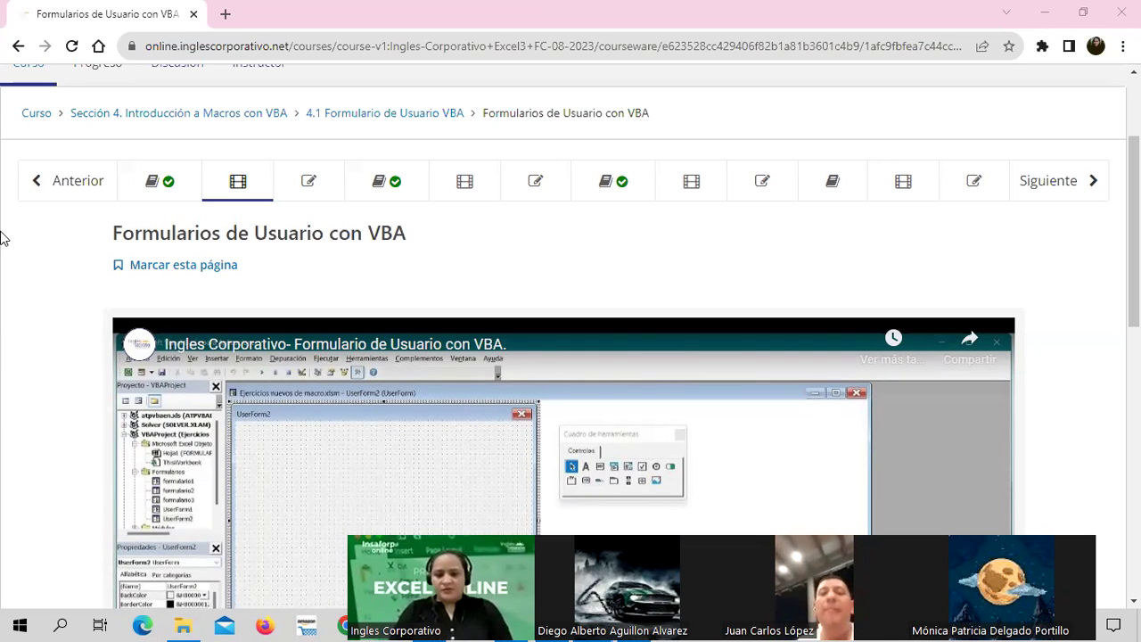
mouse_move(154, 336)
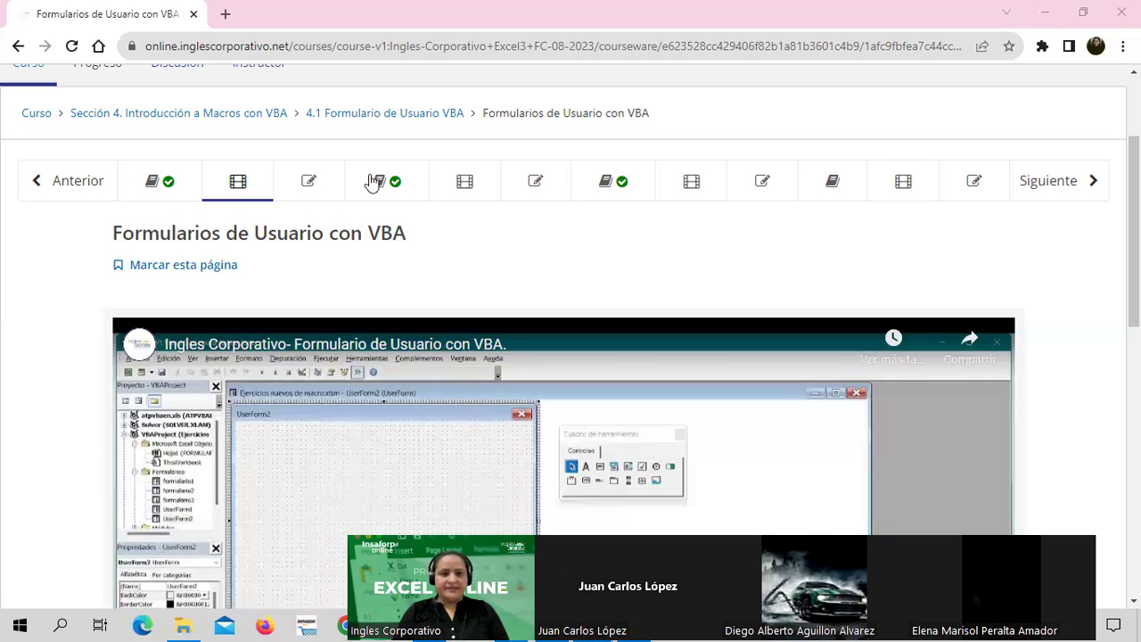
left_click(421, 184)
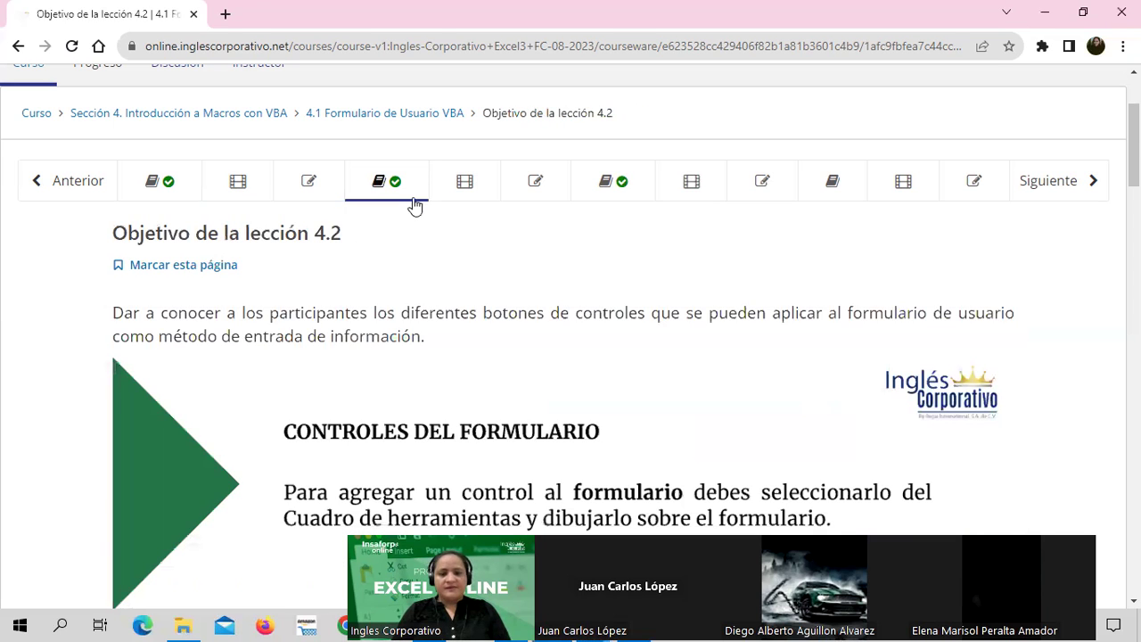
- Scroll through the 4.2 slides introducing Controles del formulario with a sample UserForm
scroll(517, 441, "down", 7)
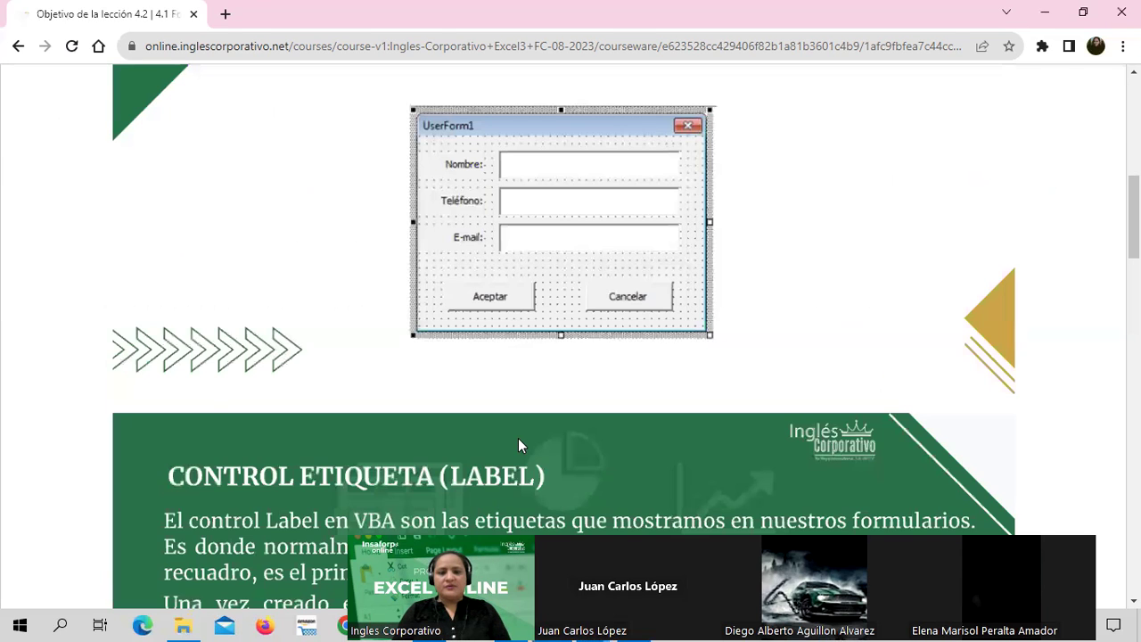
scroll(518, 437, "down", 4)
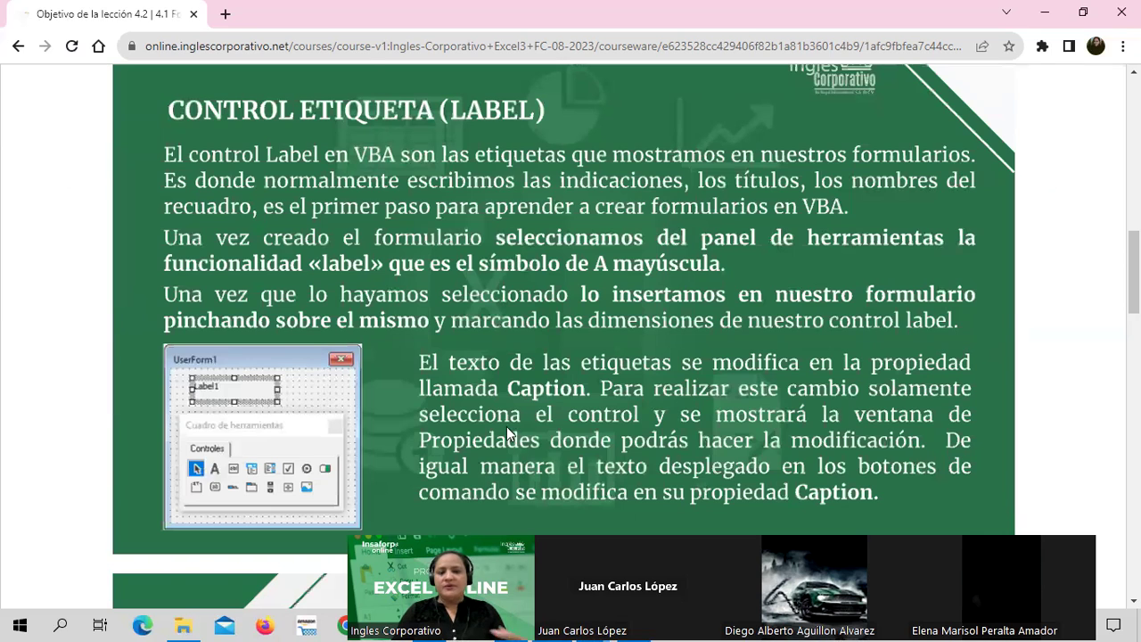
scroll(506, 426, "down", 3)
scroll(531, 299, "down", 2)
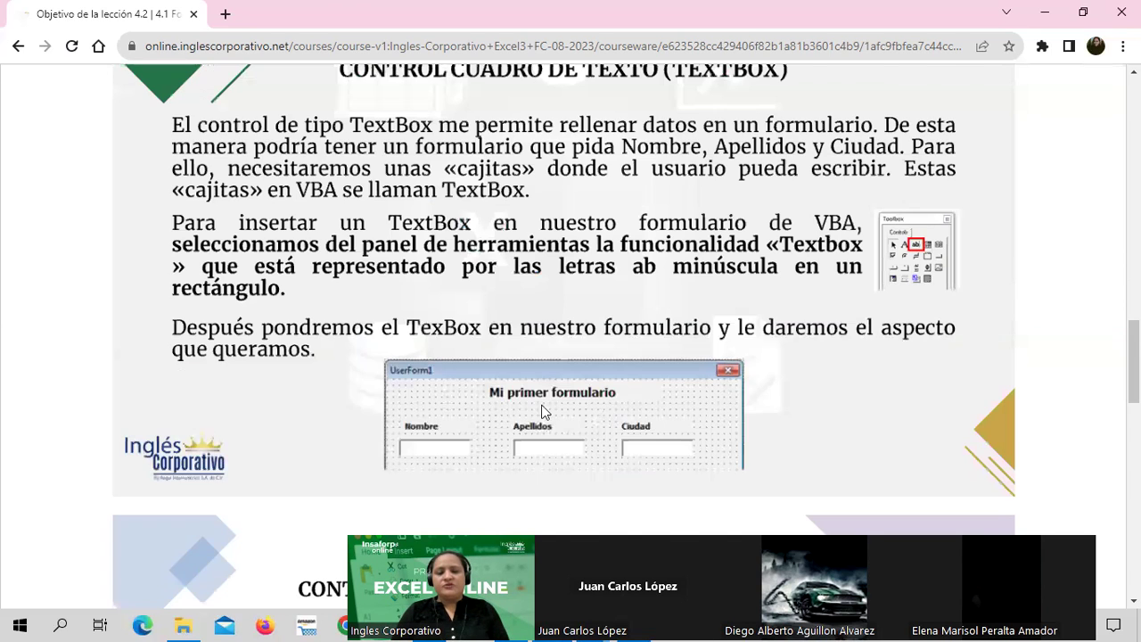
scroll(596, 390, "down", 2)
scroll(596, 390, "down", 3)
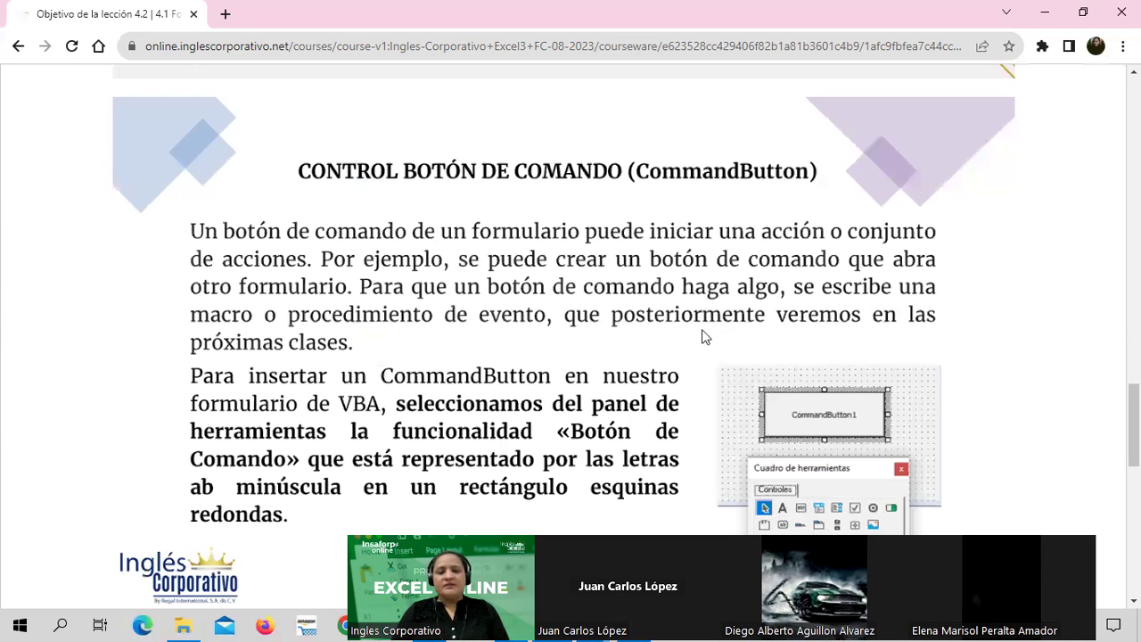
scroll(699, 332, "down", 10)
scroll(698, 330, "up", 2)
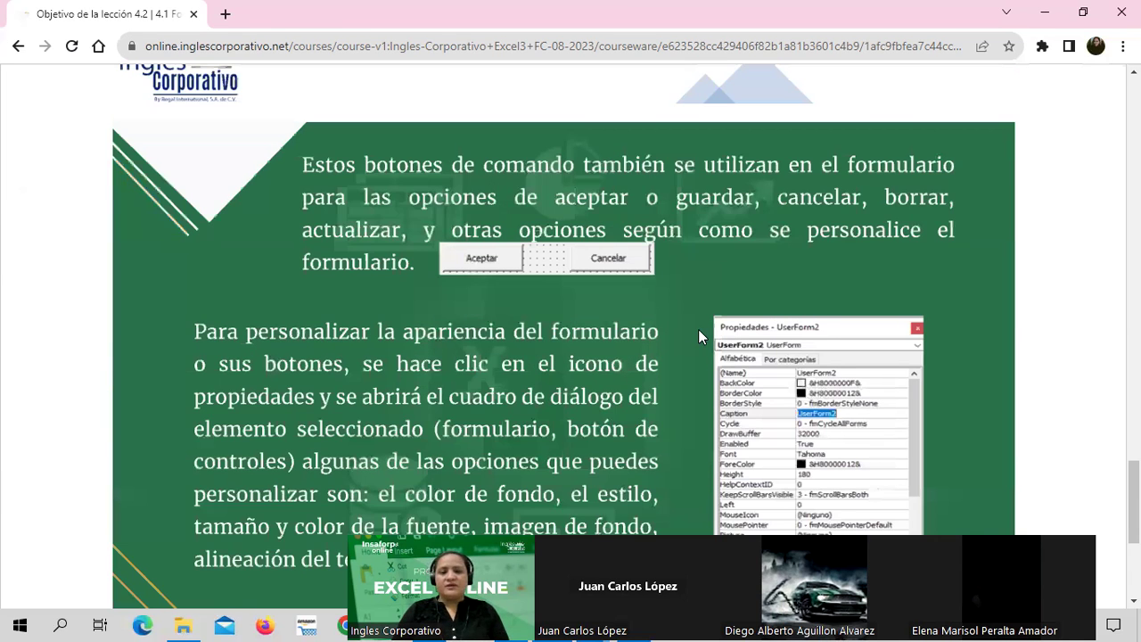
scroll(698, 329, "up", 6)
scroll(698, 329, "up", 5)
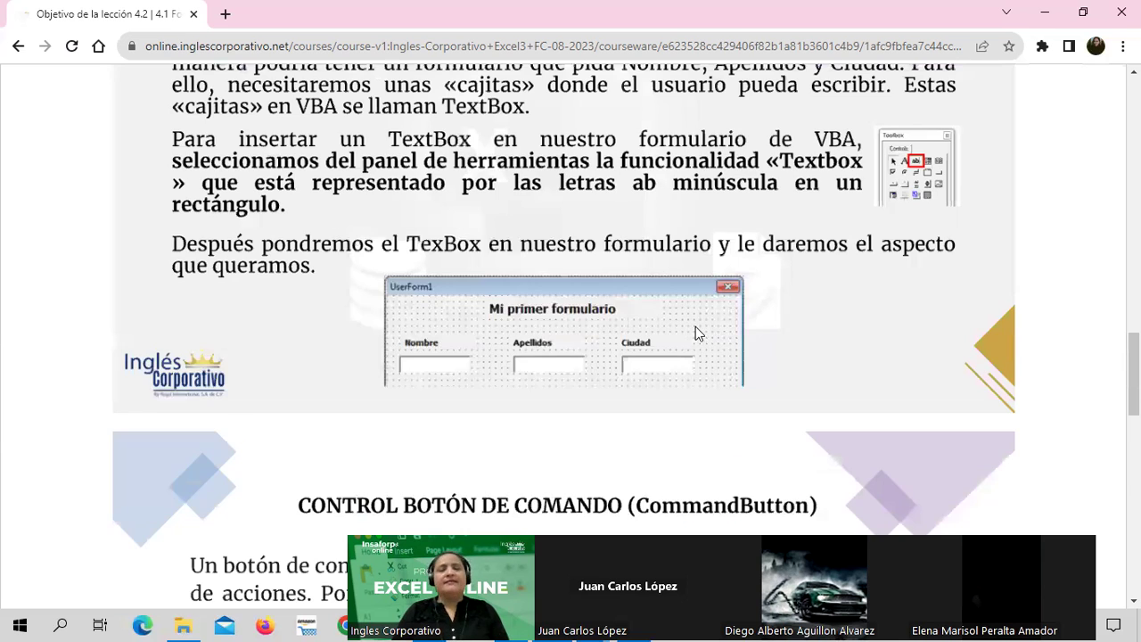
scroll(688, 323, "up", 7)
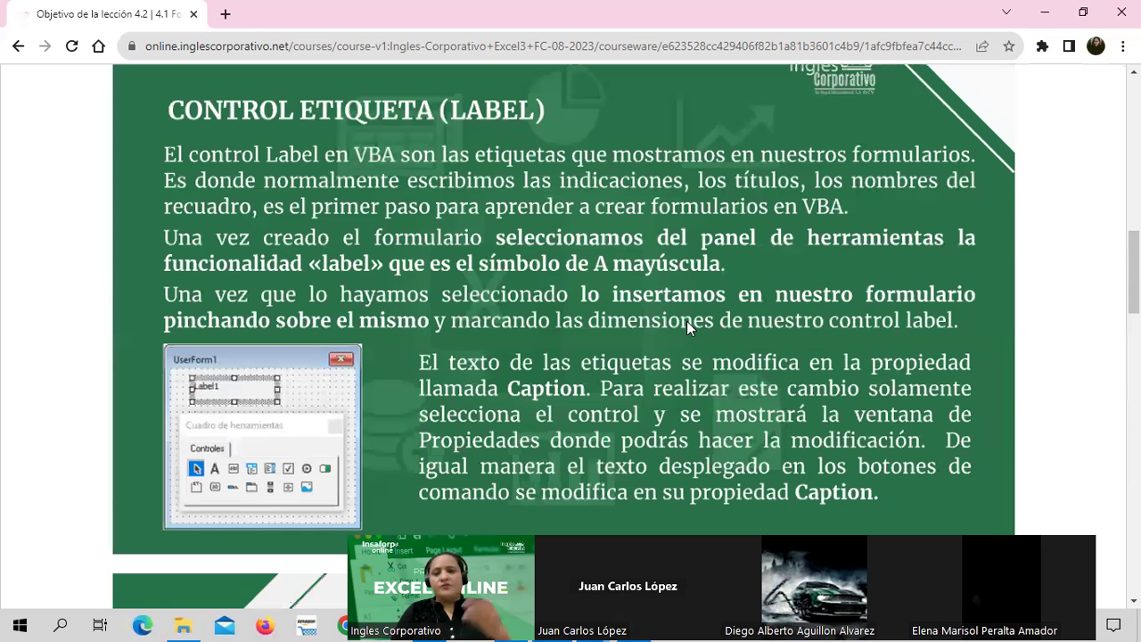
scroll(686, 321, "up", 5)
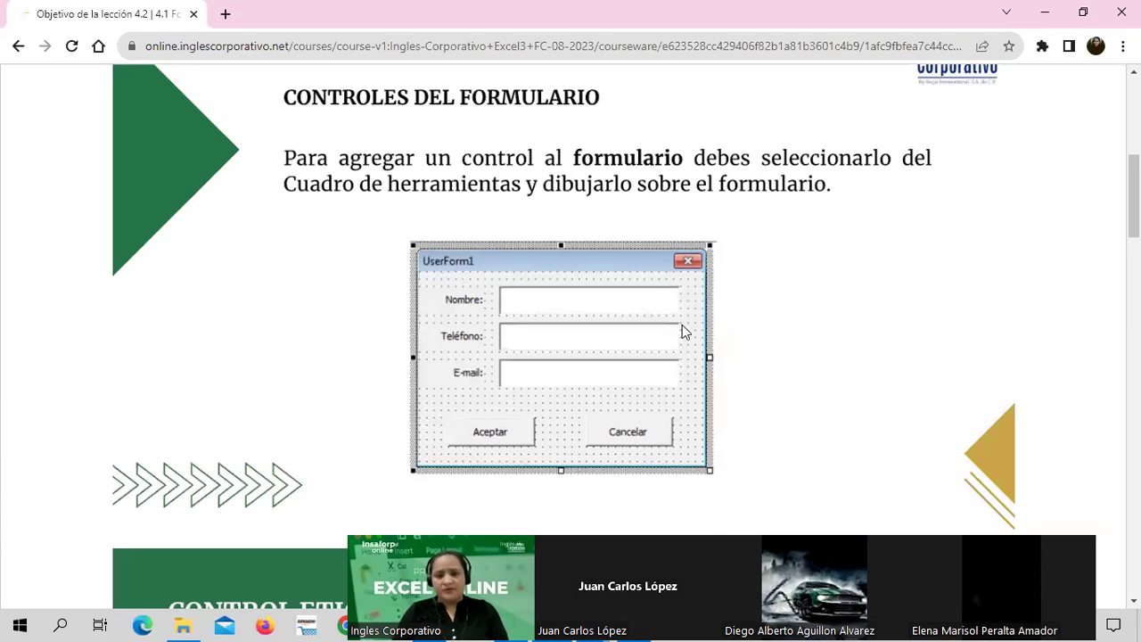
scroll(686, 327, "up", 3)
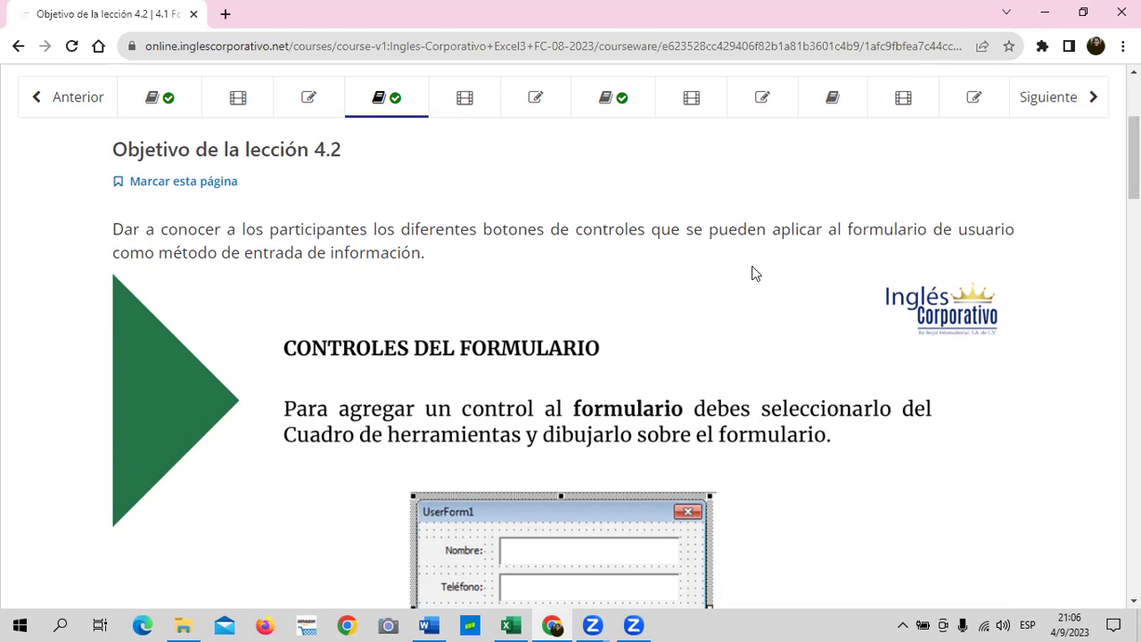
scroll(747, 276, "up", 2)
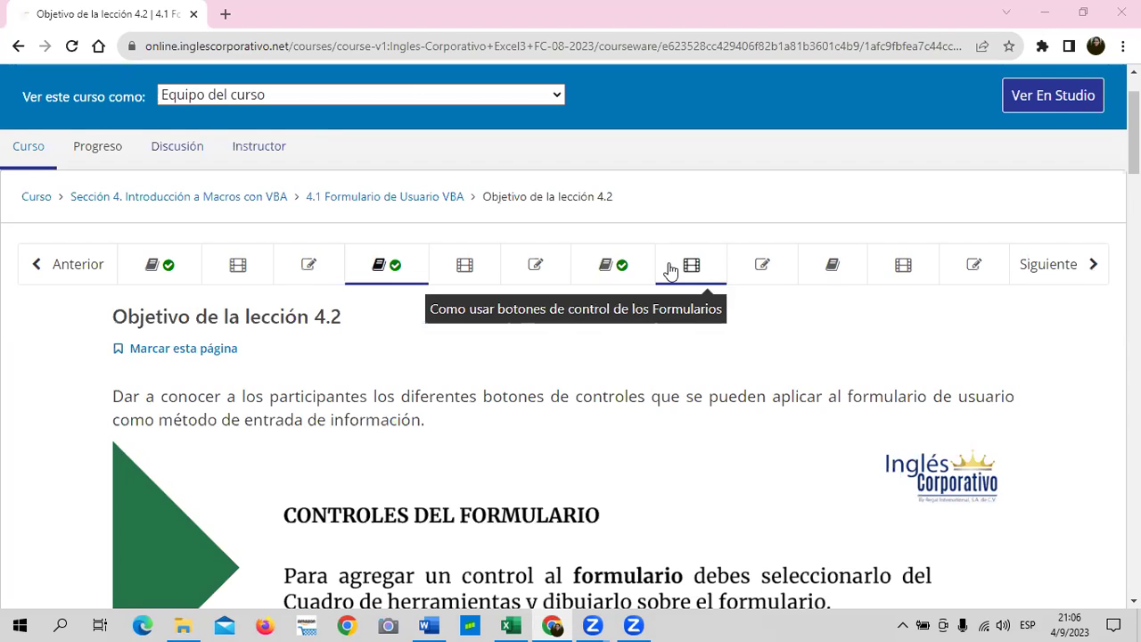
- Open the Como usar botones de control de los Formularios video and scroll through it
left_click(670, 271)
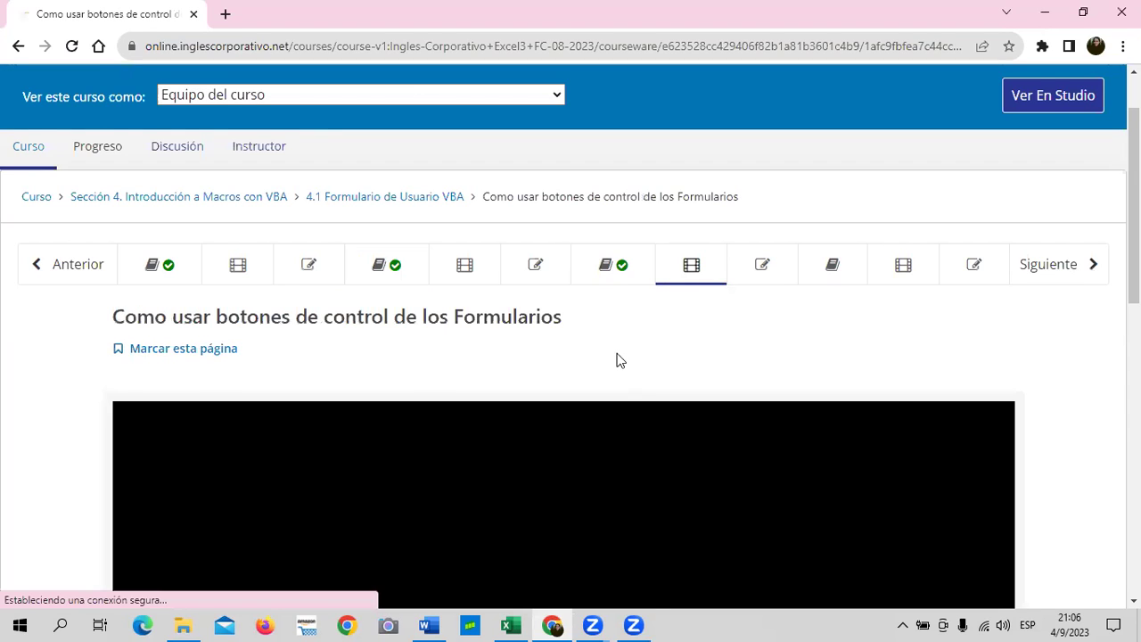
scroll(620, 359, "down", 1)
scroll(615, 358, "down", 2)
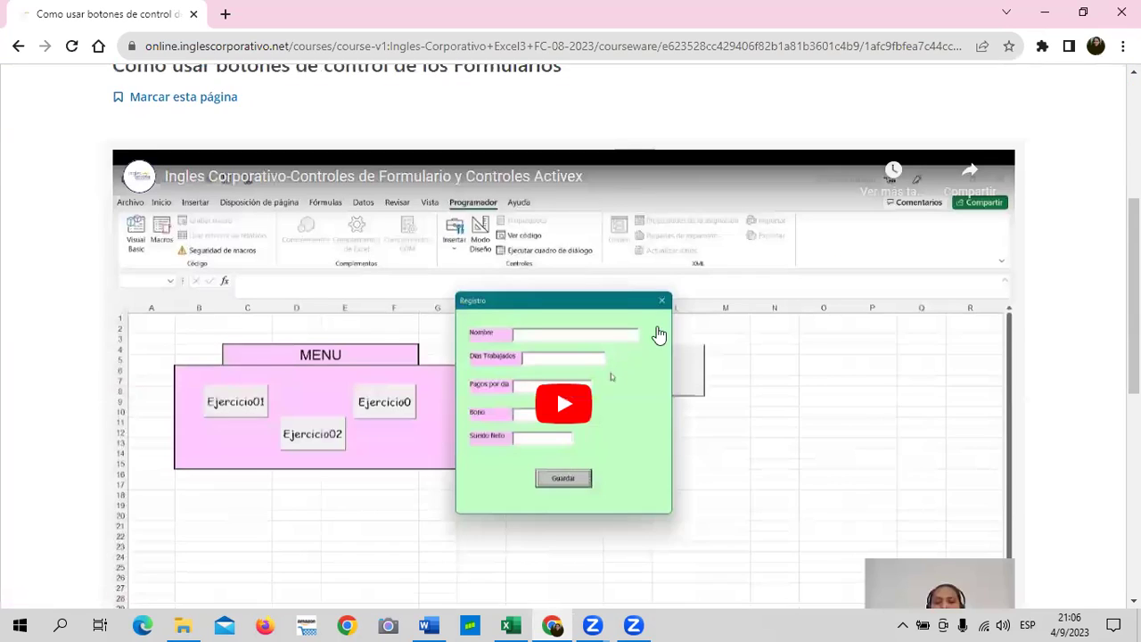
scroll(464, 343, "down", 1)
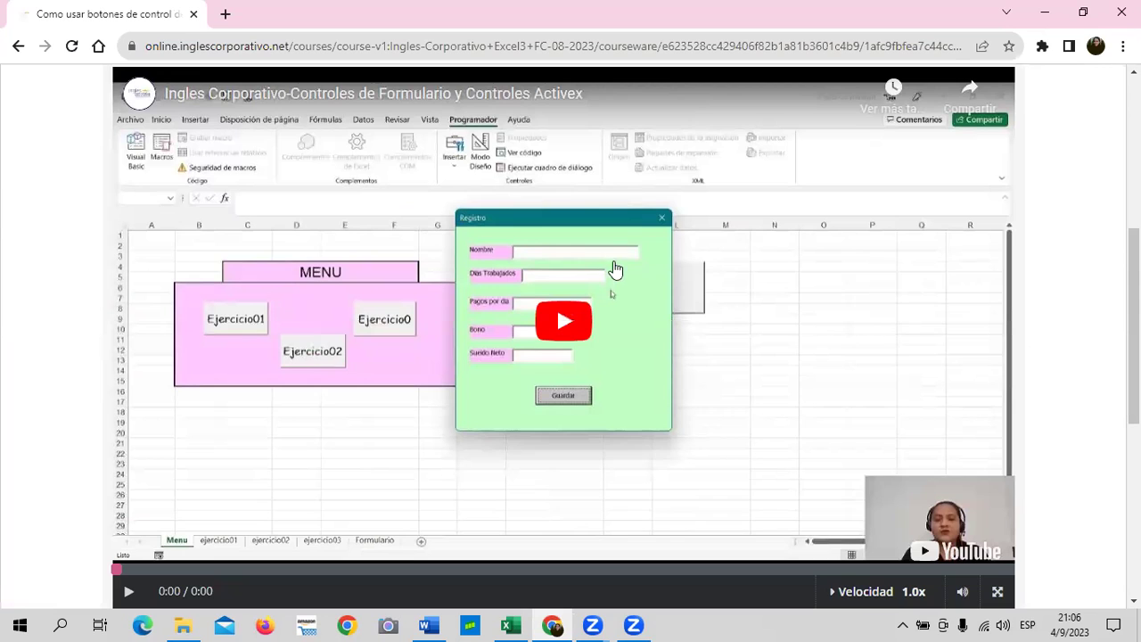
scroll(496, 440, "down", 2)
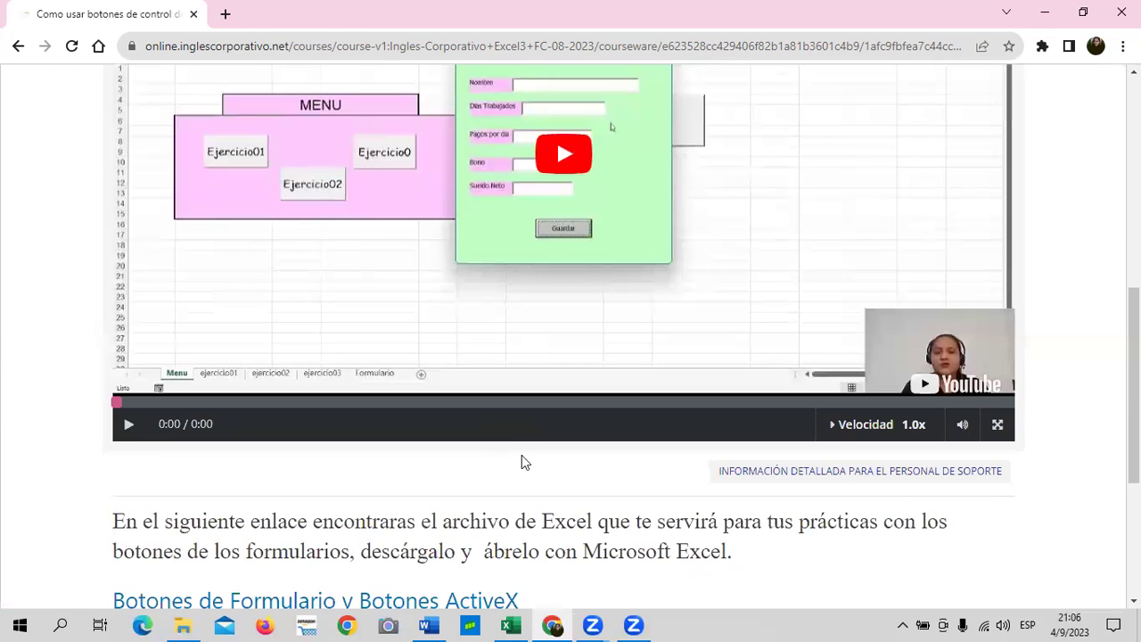
scroll(522, 456, "up", 2)
scroll(521, 454, "up", 1)
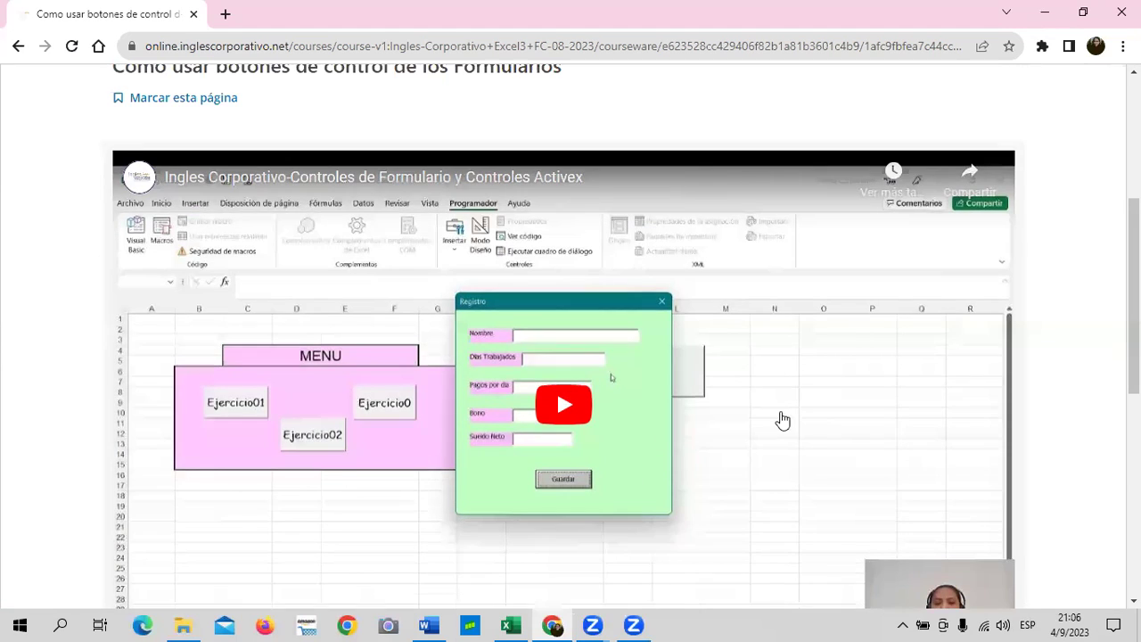
scroll(781, 420, "up", 2)
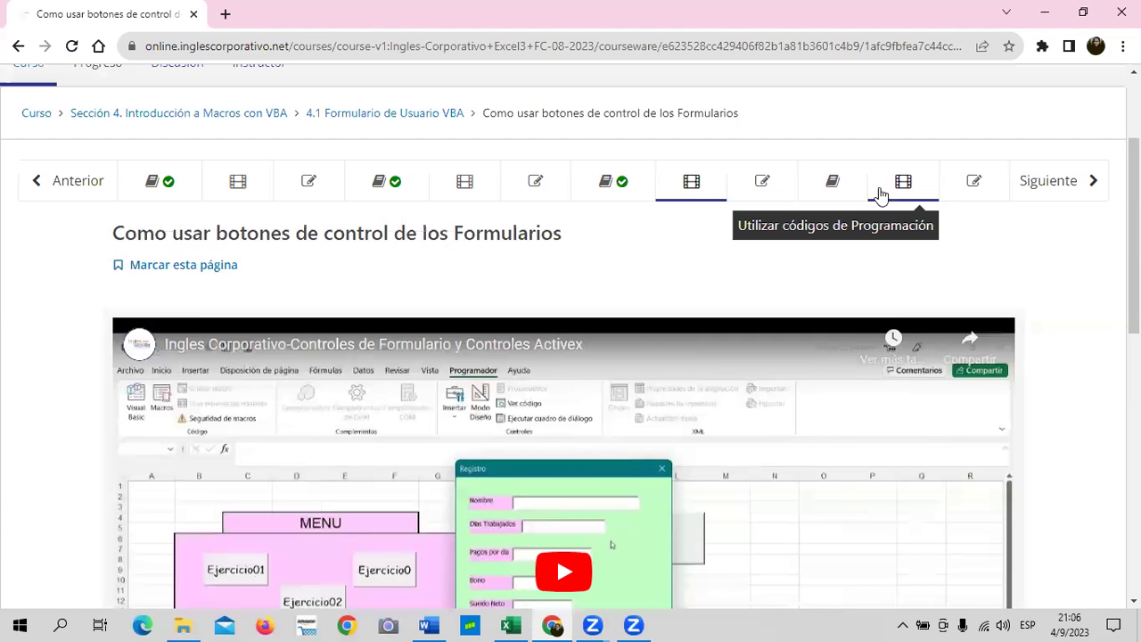
- Open the Utilizar códigos de Programación unit and view its video and download link
left_click(877, 191)
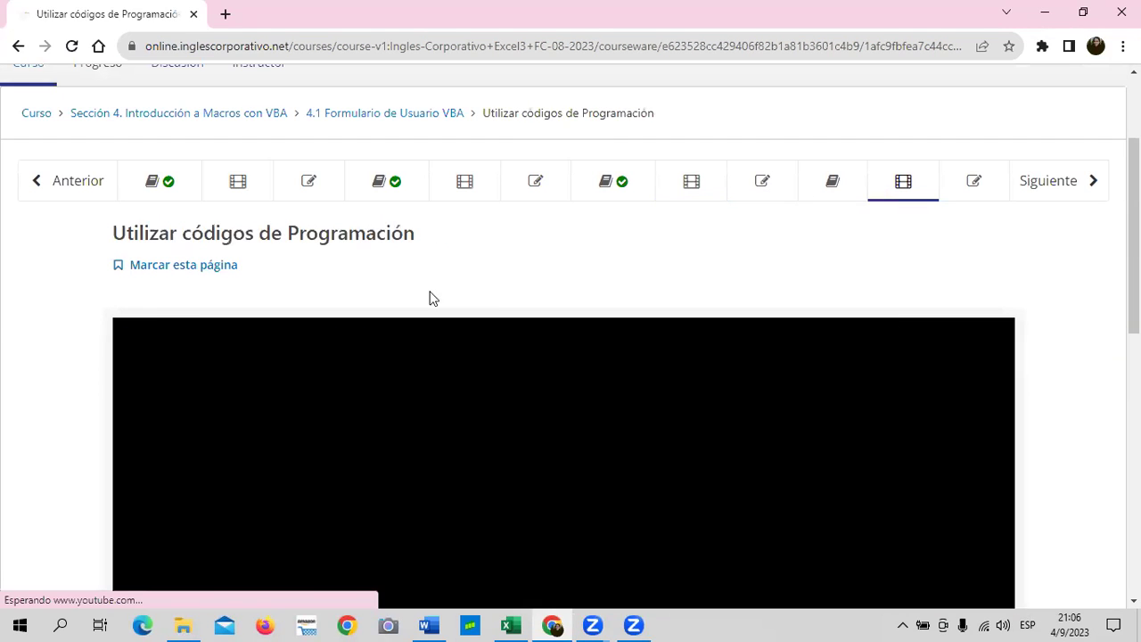
scroll(472, 239, "down", 4)
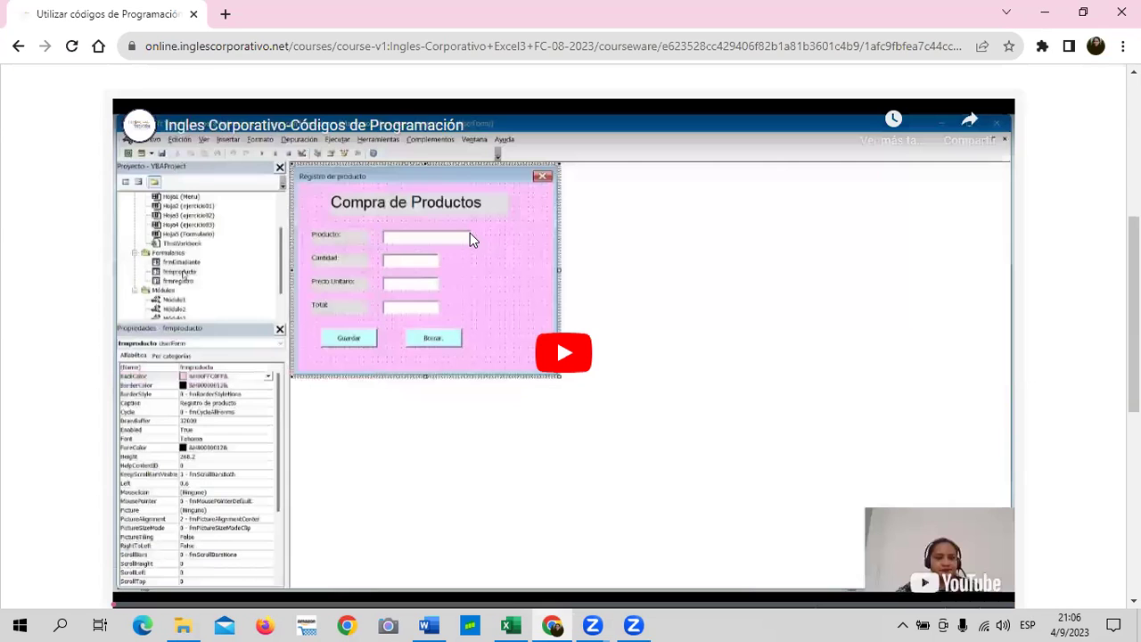
scroll(470, 232, "down", 2)
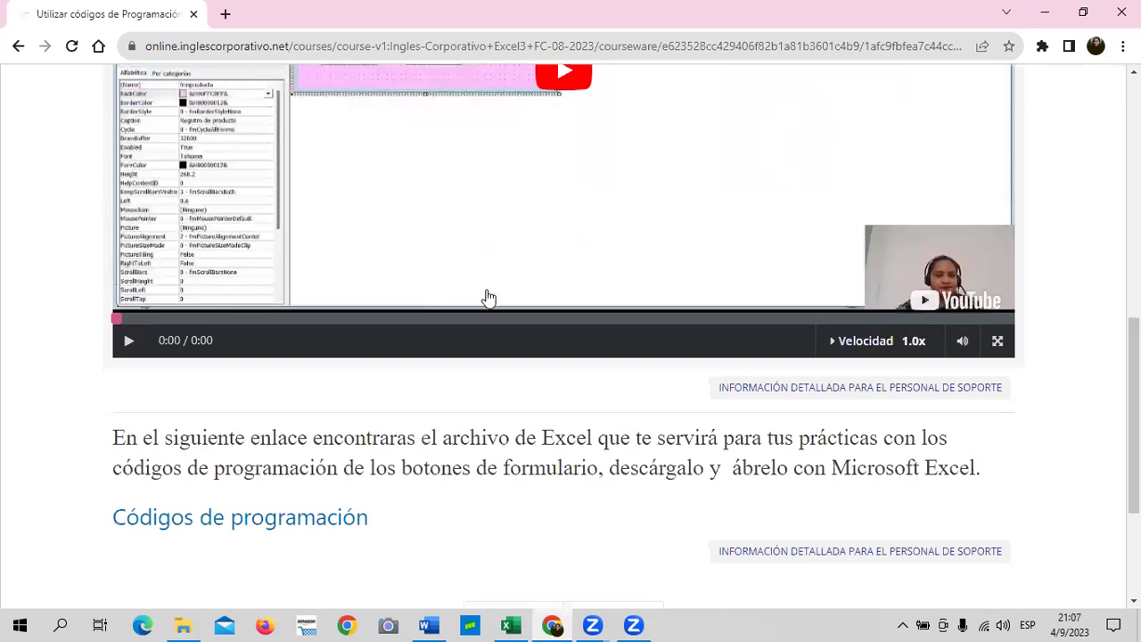
scroll(483, 298, "up", 7)
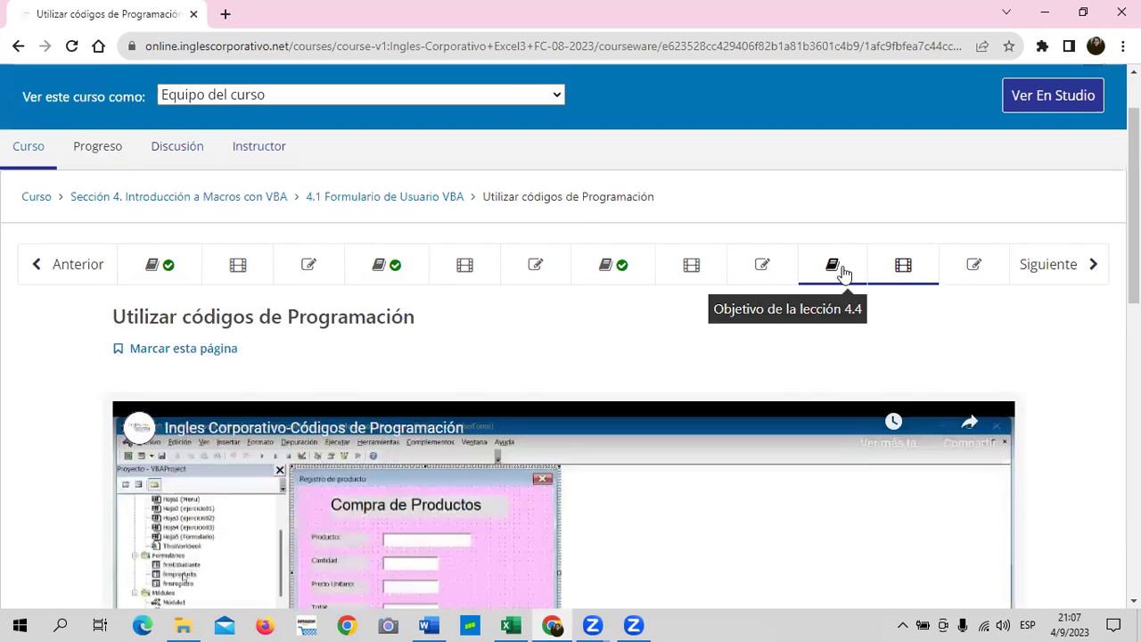
left_click(837, 265)
scroll(601, 345, "down", 1)
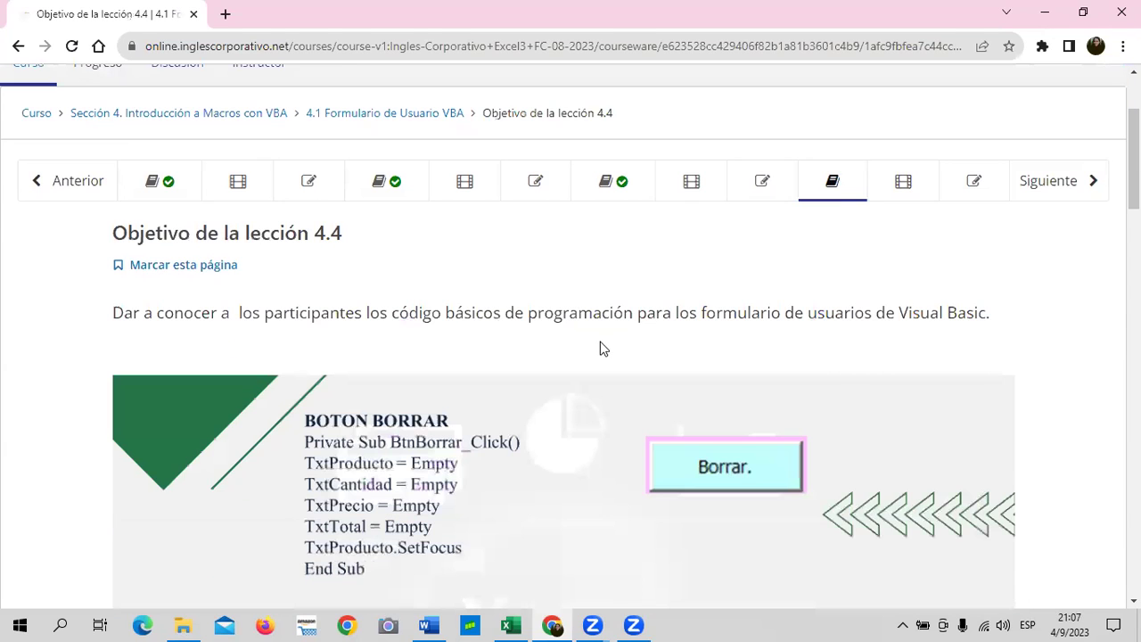
scroll(601, 347, "down", 2)
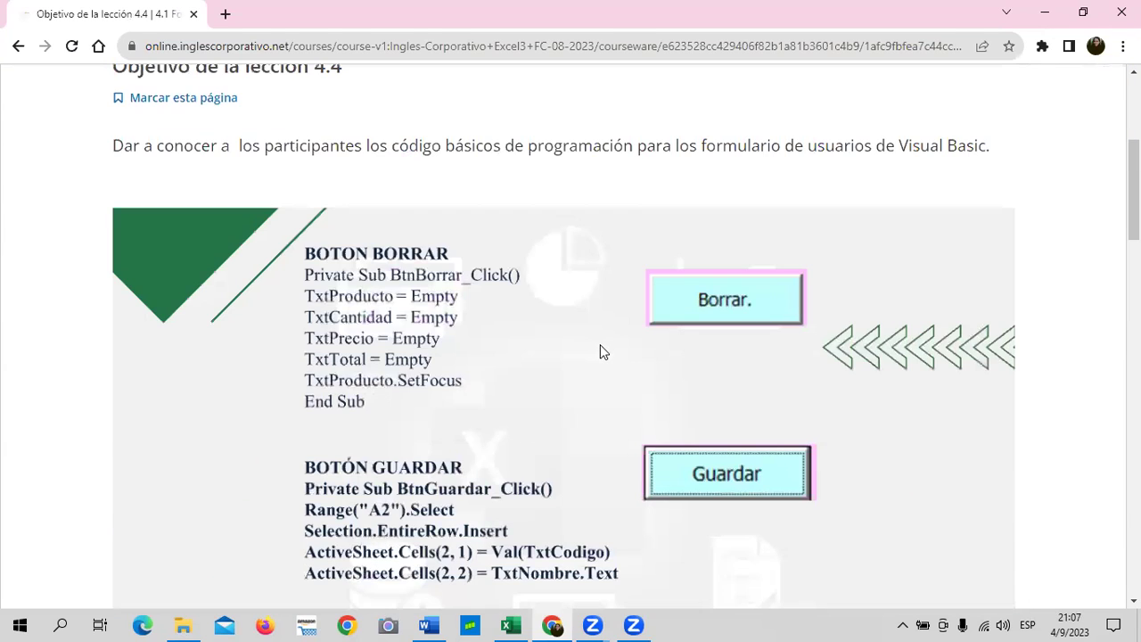
scroll(600, 344, "down", 3)
scroll(600, 351, "down", 1)
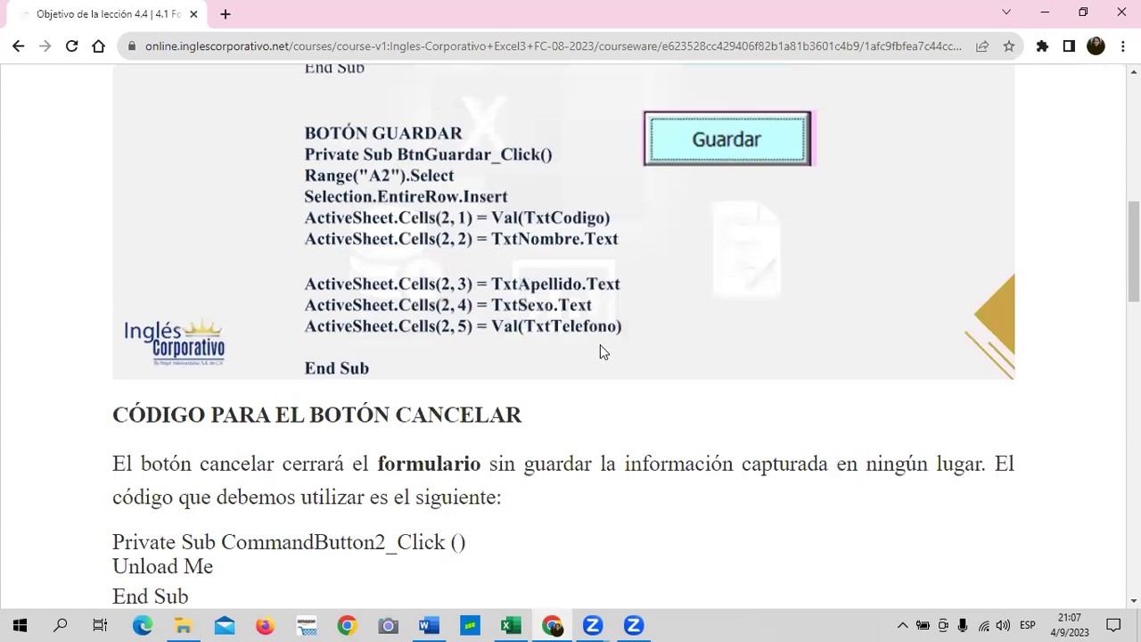
scroll(599, 352, "down", 2)
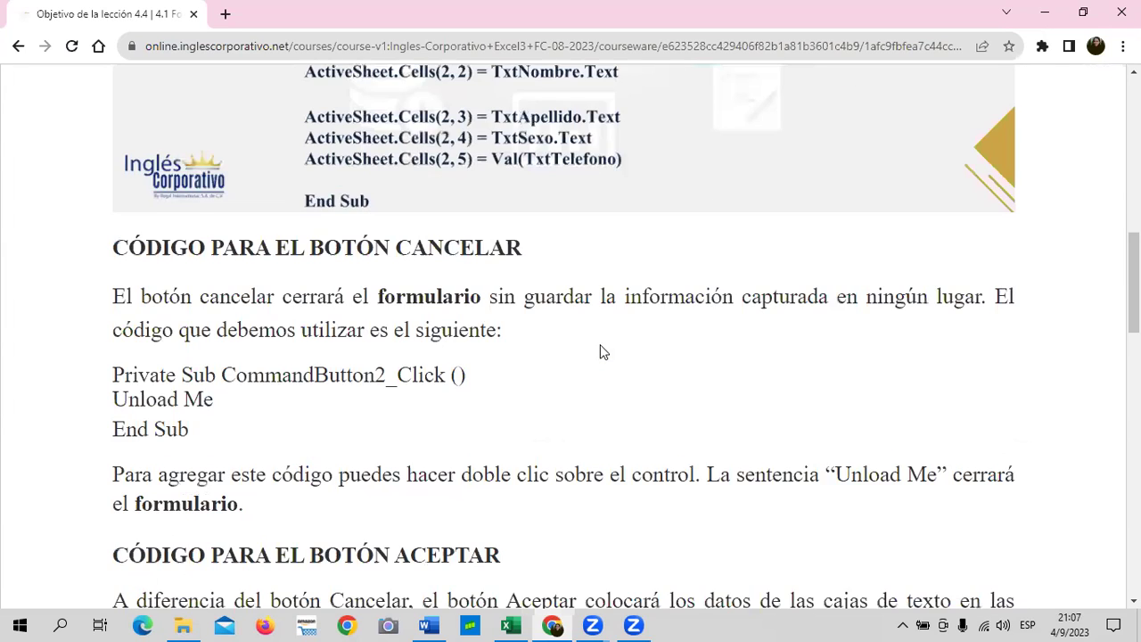
scroll(599, 351, "down", 2)
scroll(600, 351, "down", 2)
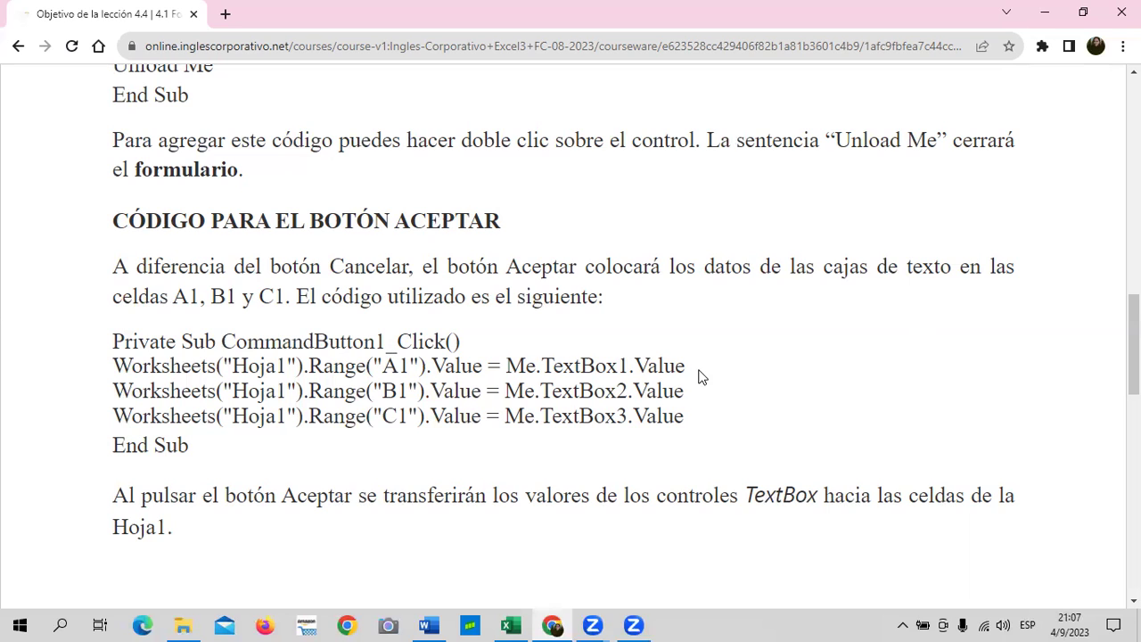
scroll(637, 376, "down", 1)
scroll(637, 376, "down", 4)
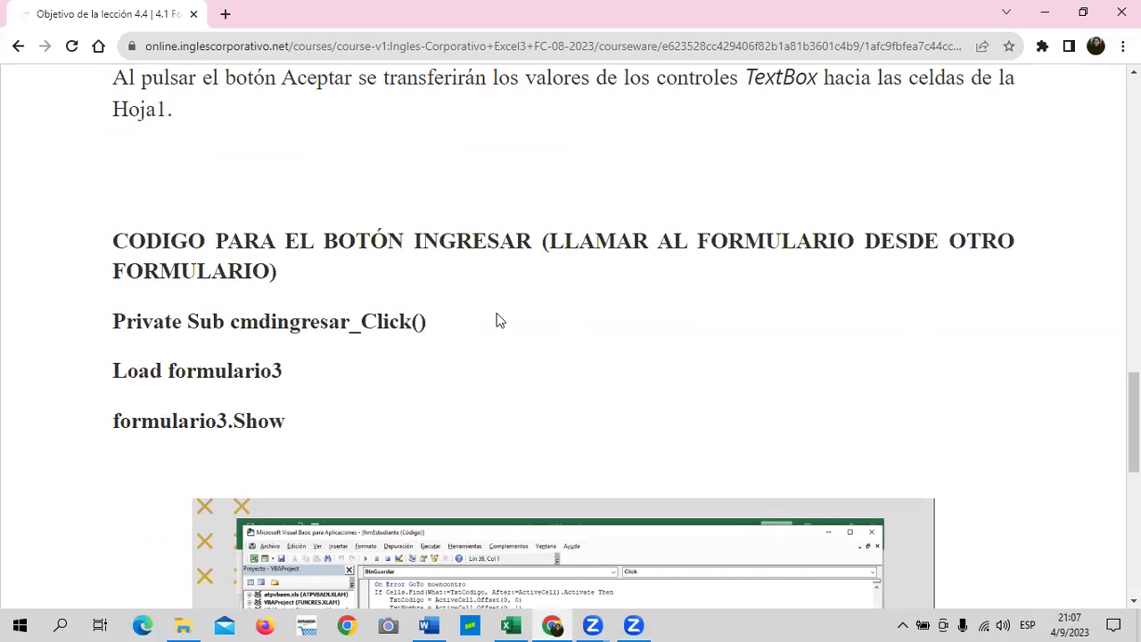
scroll(424, 363, "down", 5)
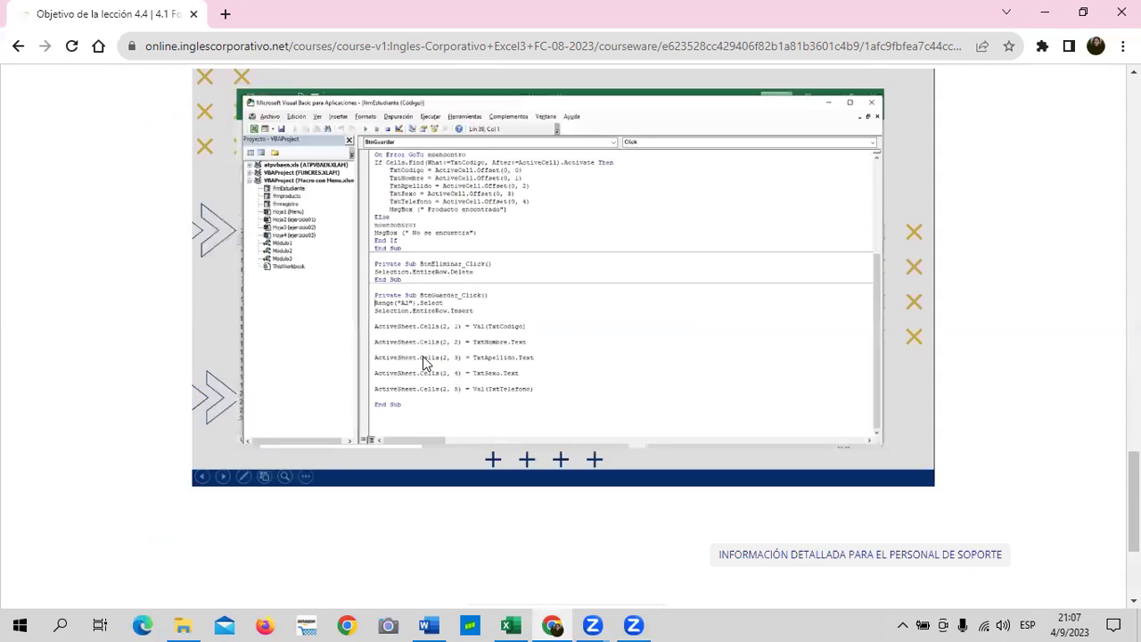
scroll(423, 355, "down", 3)
scroll(450, 363, "up", 4)
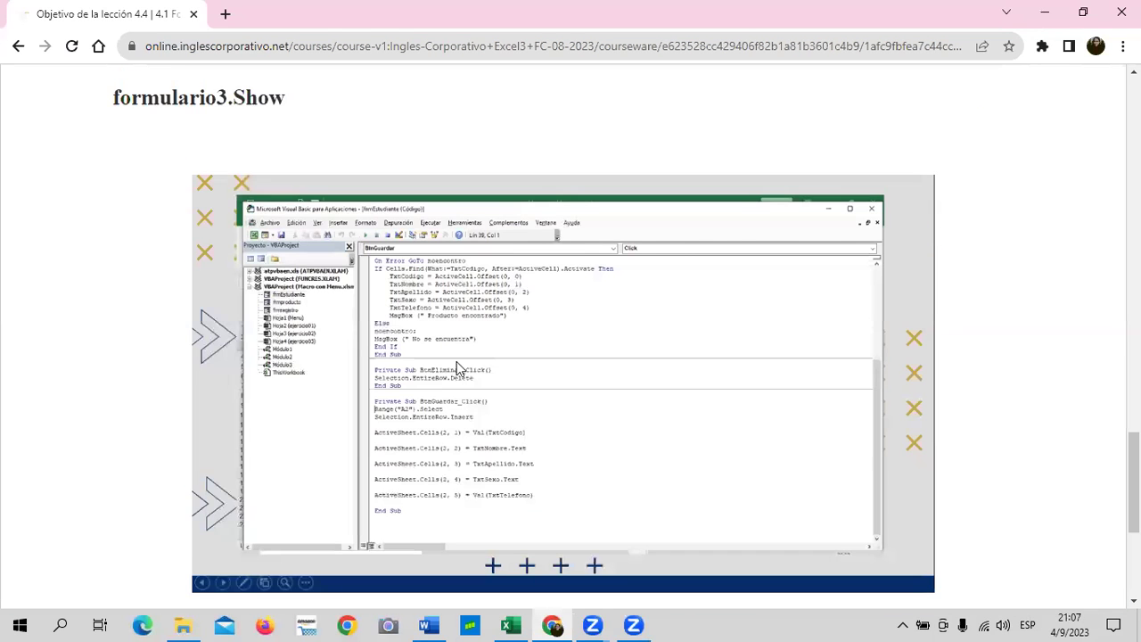
scroll(456, 369, "up", 3)
scroll(456, 370, "up", 10)
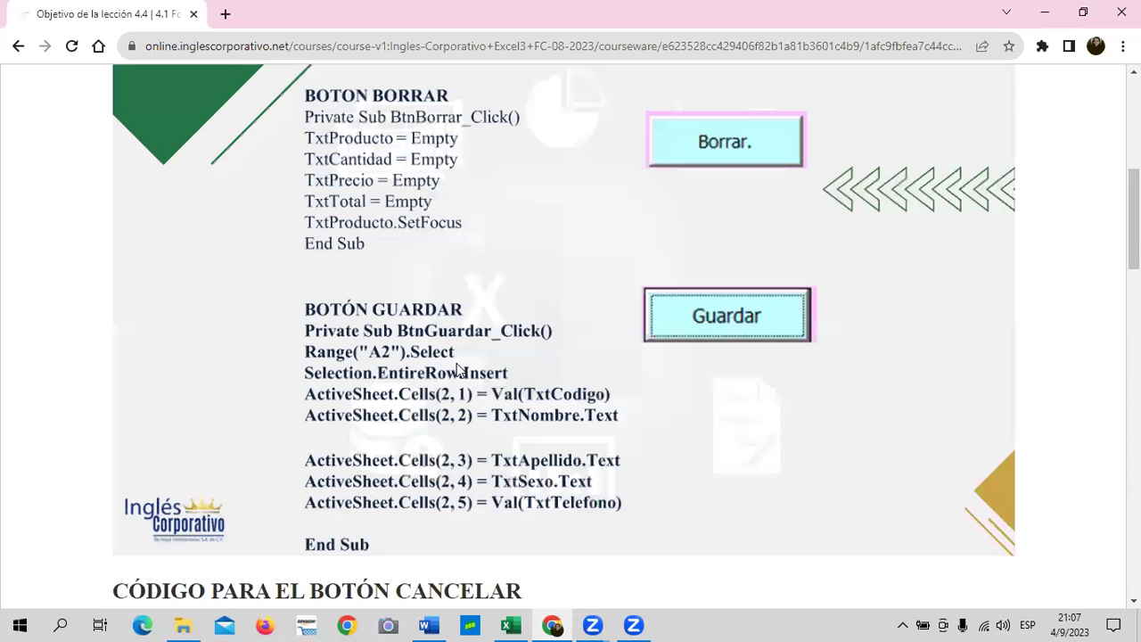
scroll(456, 370, "up", 5)
scroll(754, 301, "down", 2)
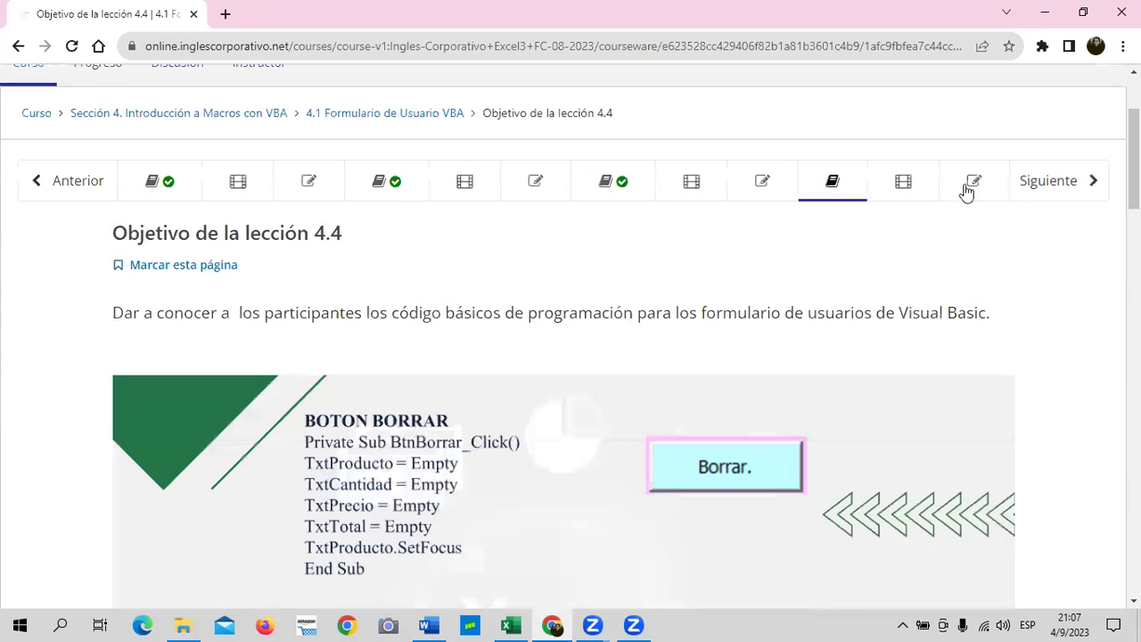
- Step through the Laboratorio 13, 14, 15 and 16 quizzes, then advance to Examen Final
left_click(328, 188)
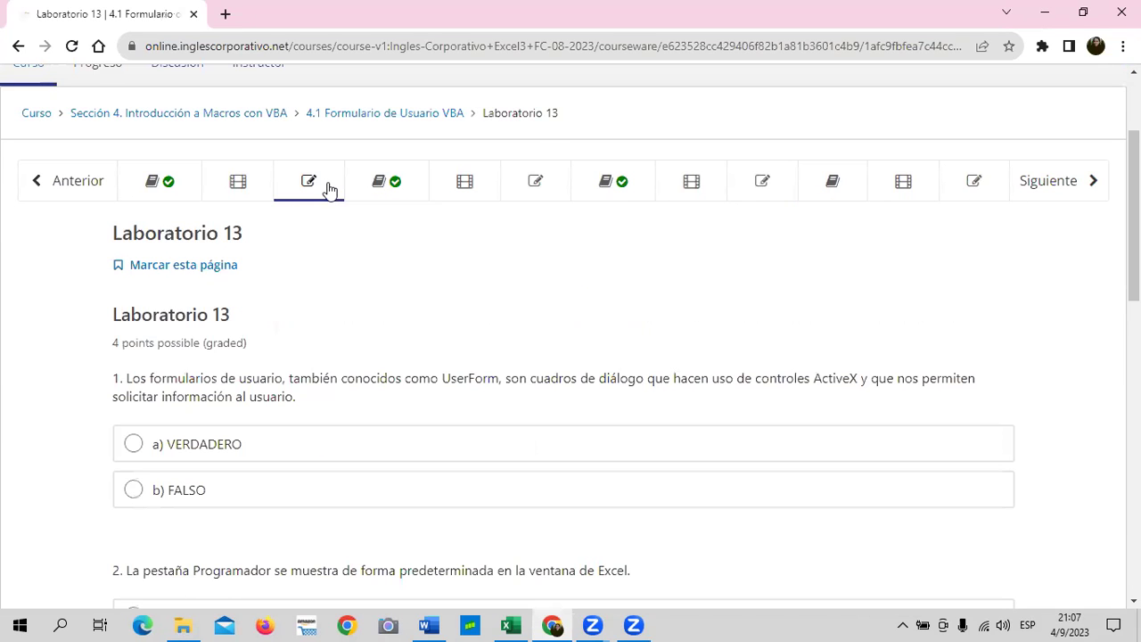
left_click(541, 185)
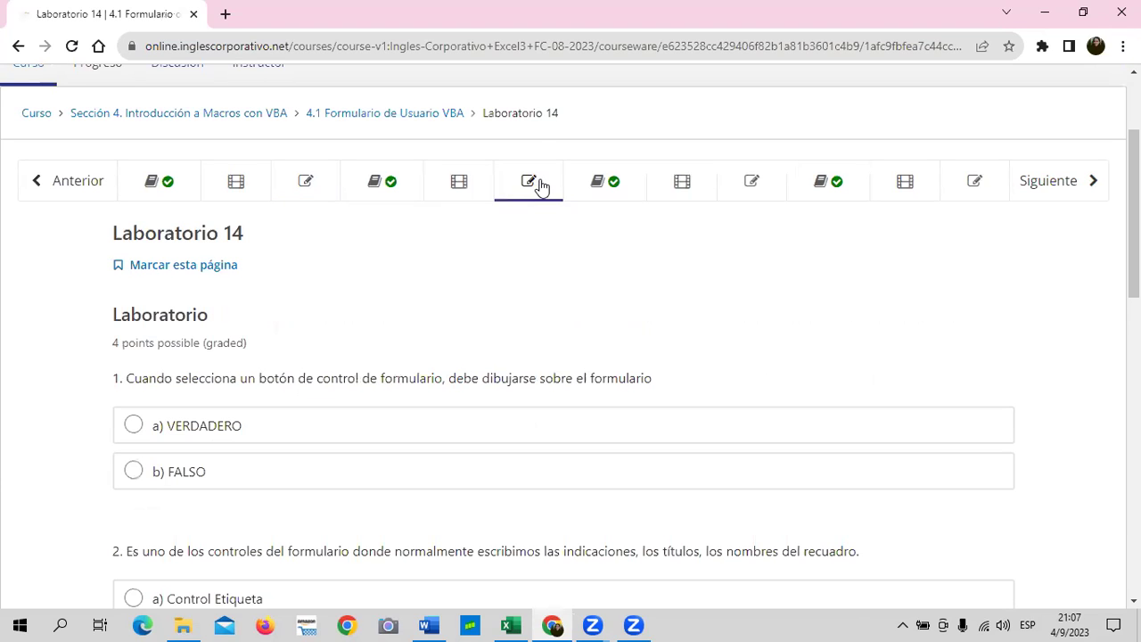
left_click(766, 190)
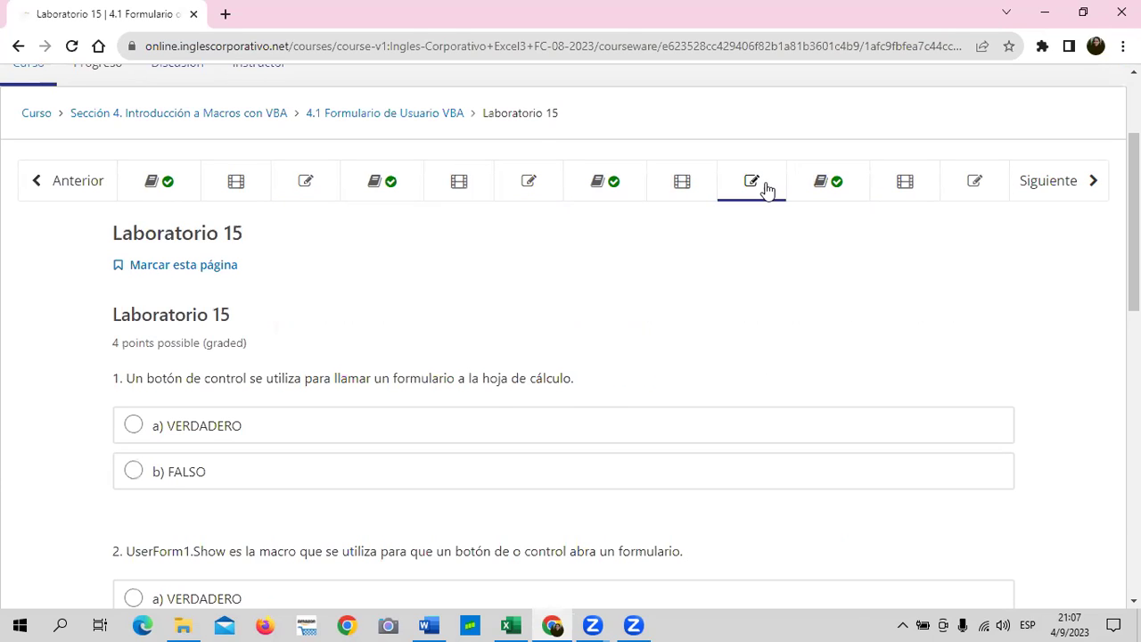
left_click(992, 184)
left_click(1061, 191)
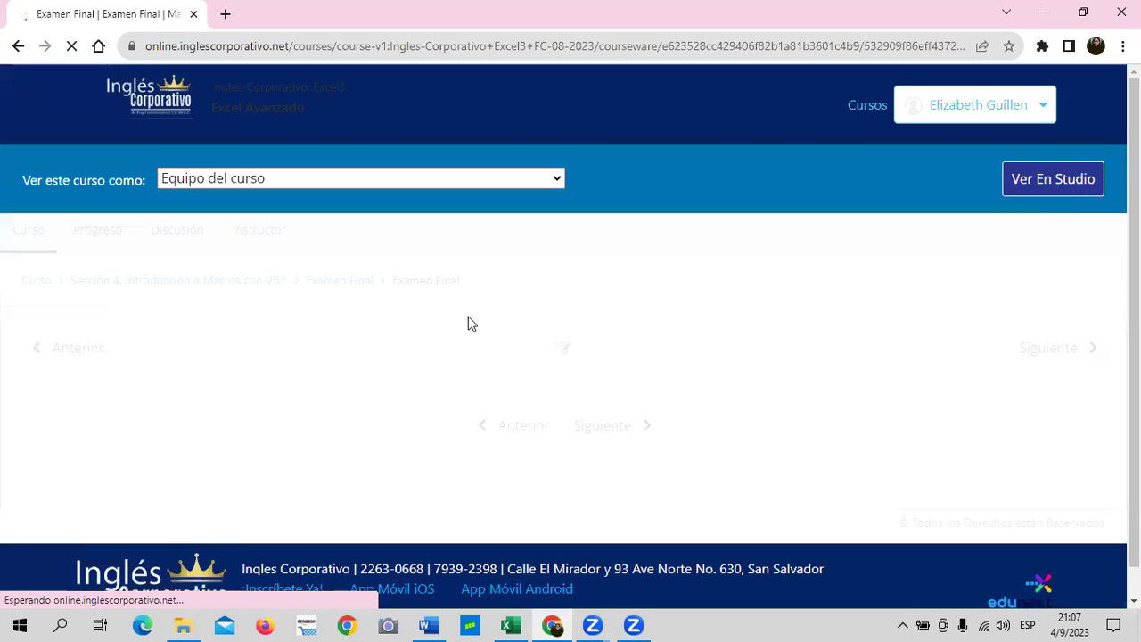
scroll(372, 405, "down", 2)
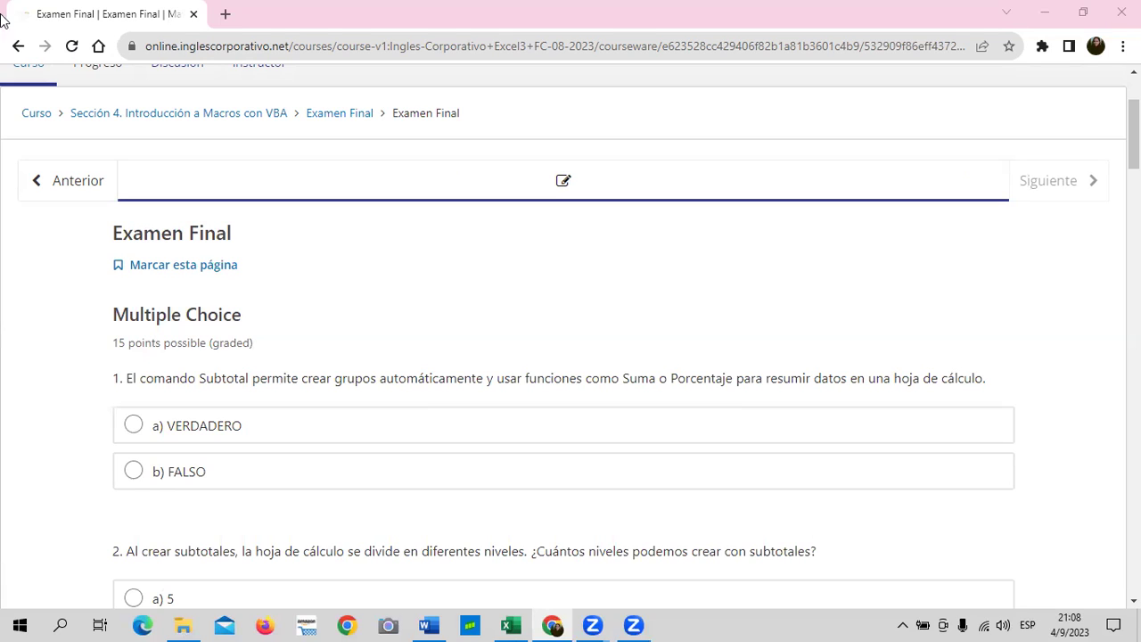
scroll(381, 312, "down", 1)
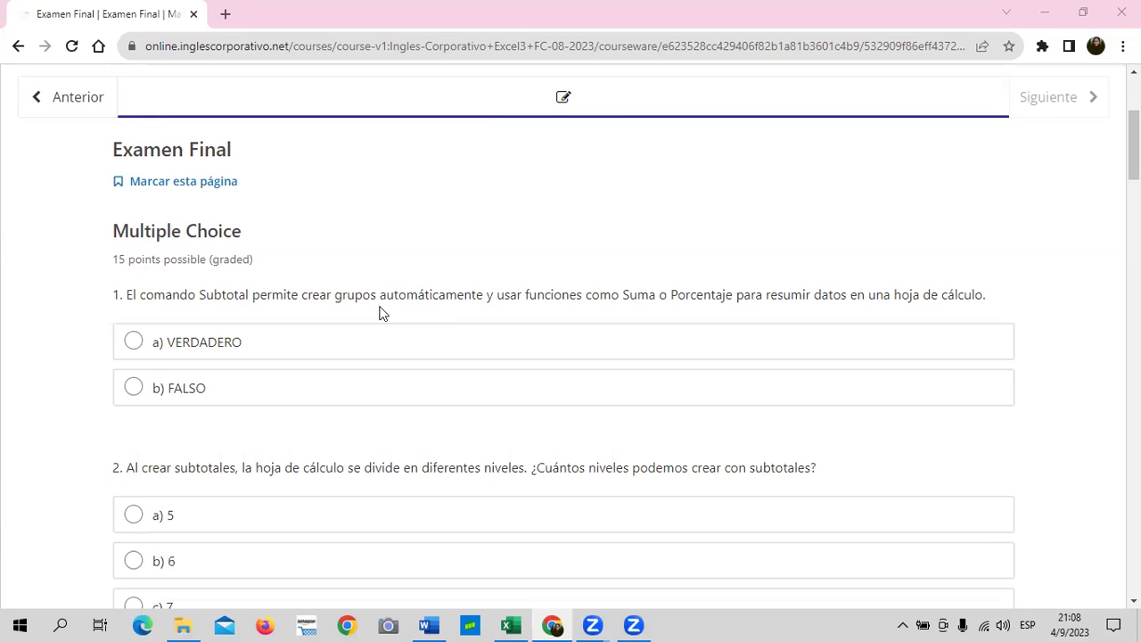
scroll(394, 316, "down", 5)
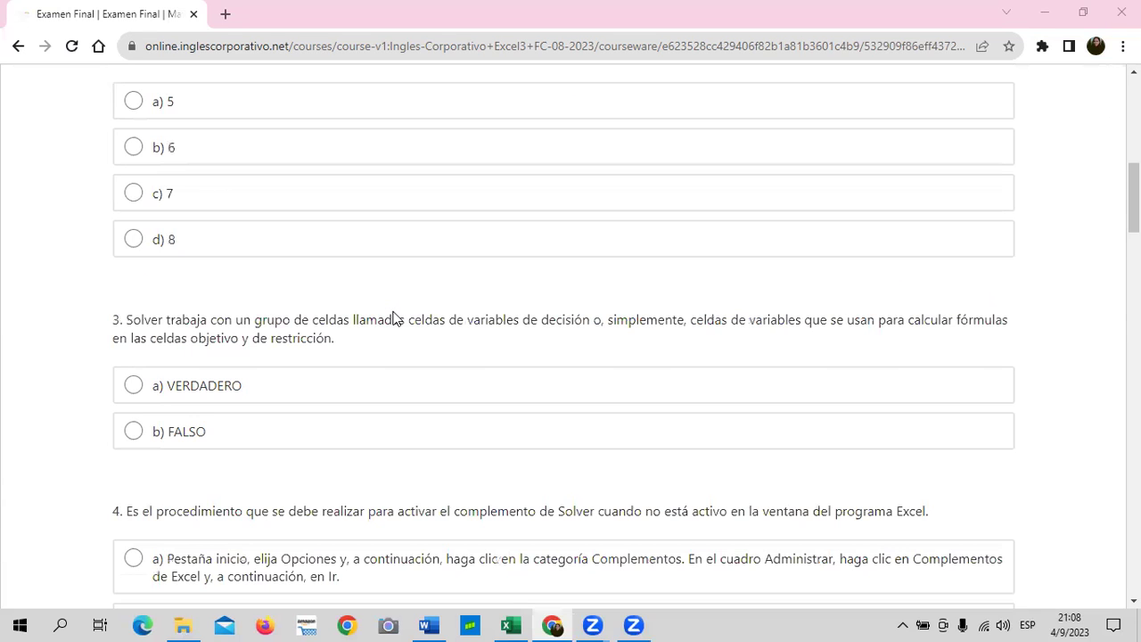
scroll(395, 317, "down", 2)
scroll(395, 320, "down", 10)
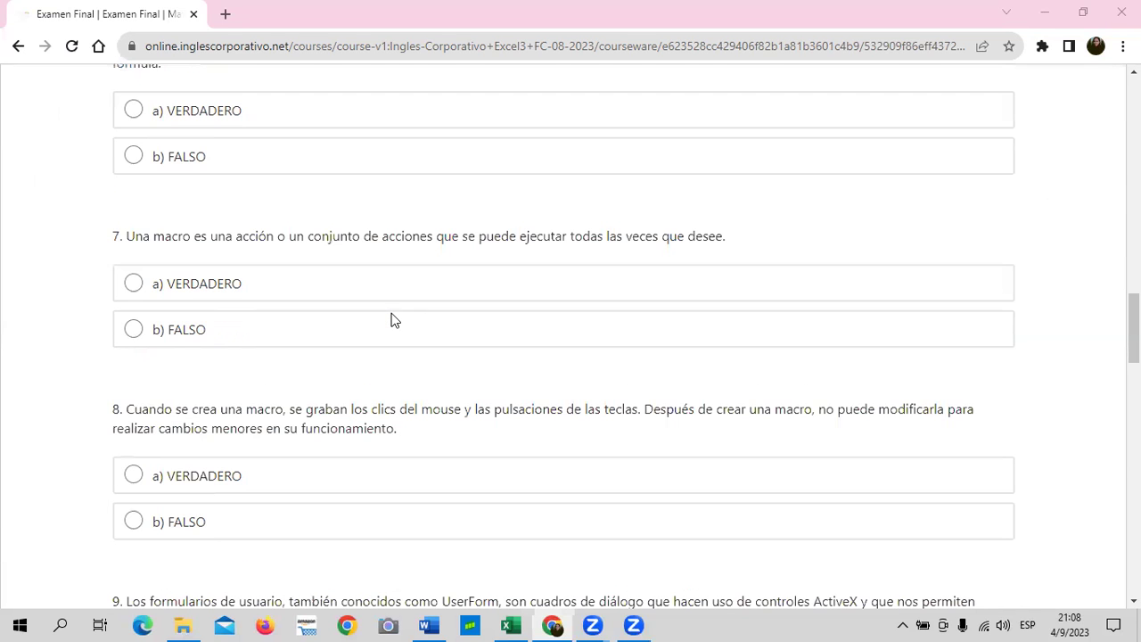
scroll(395, 320, "down", 4)
scroll(395, 320, "down", 10)
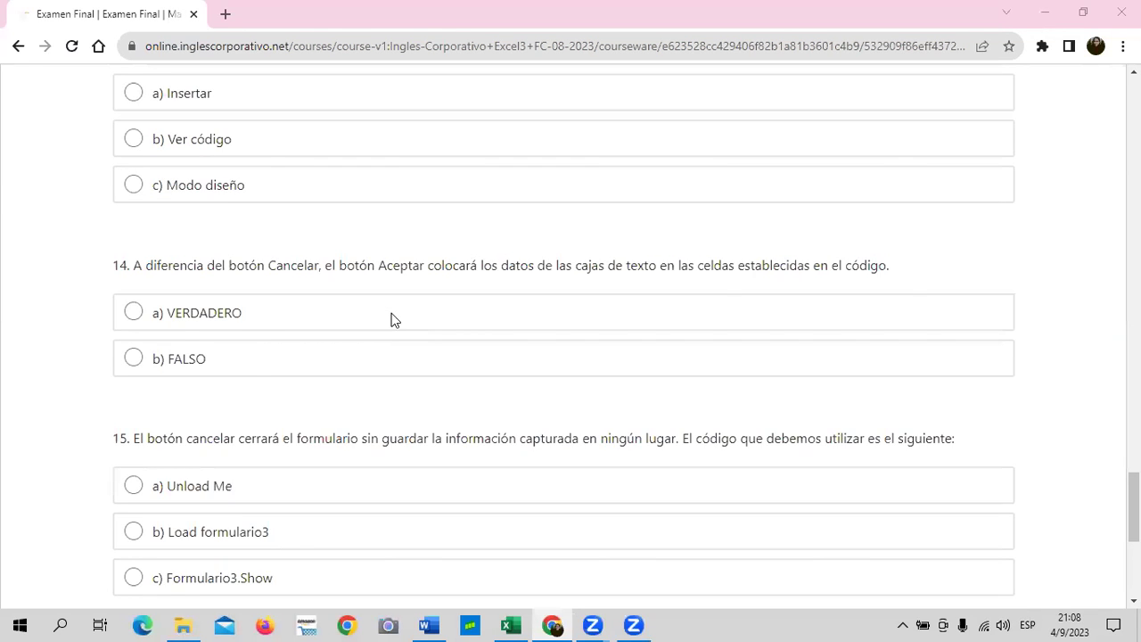
scroll(395, 320, "down", 2)
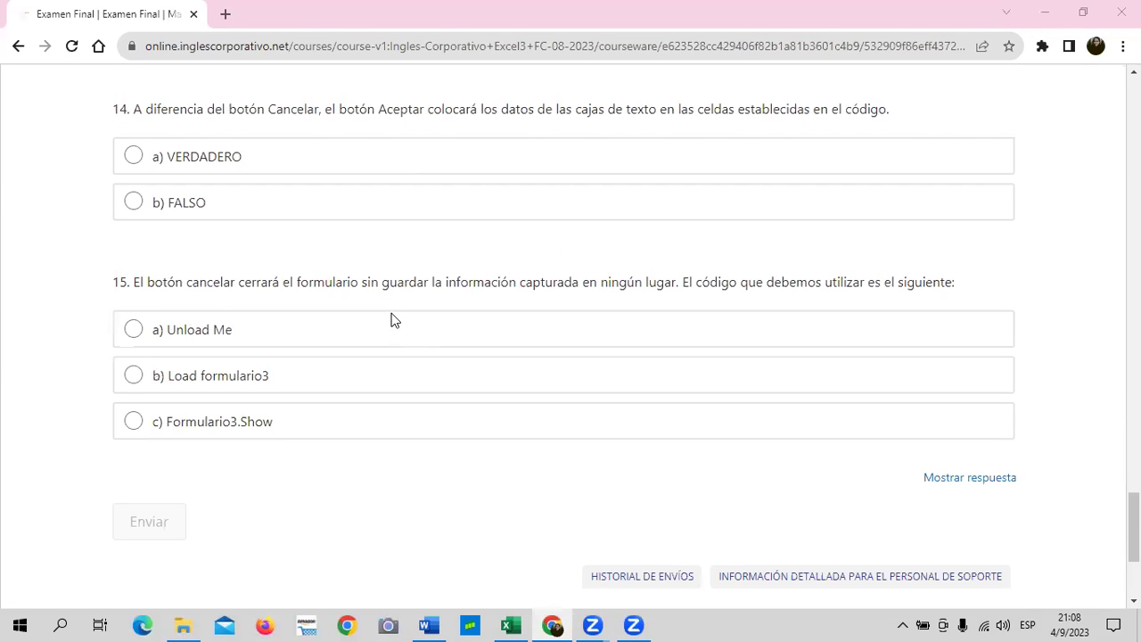
scroll(395, 320, "up", 1)
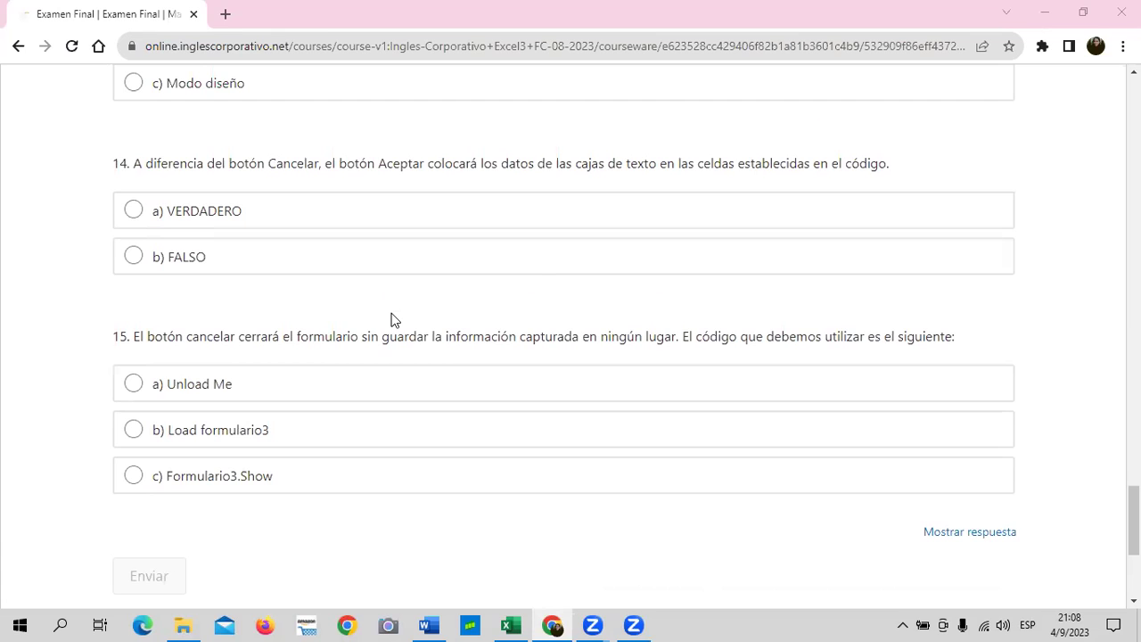
scroll(395, 320, "up", 2)
scroll(395, 320, "down", 2)
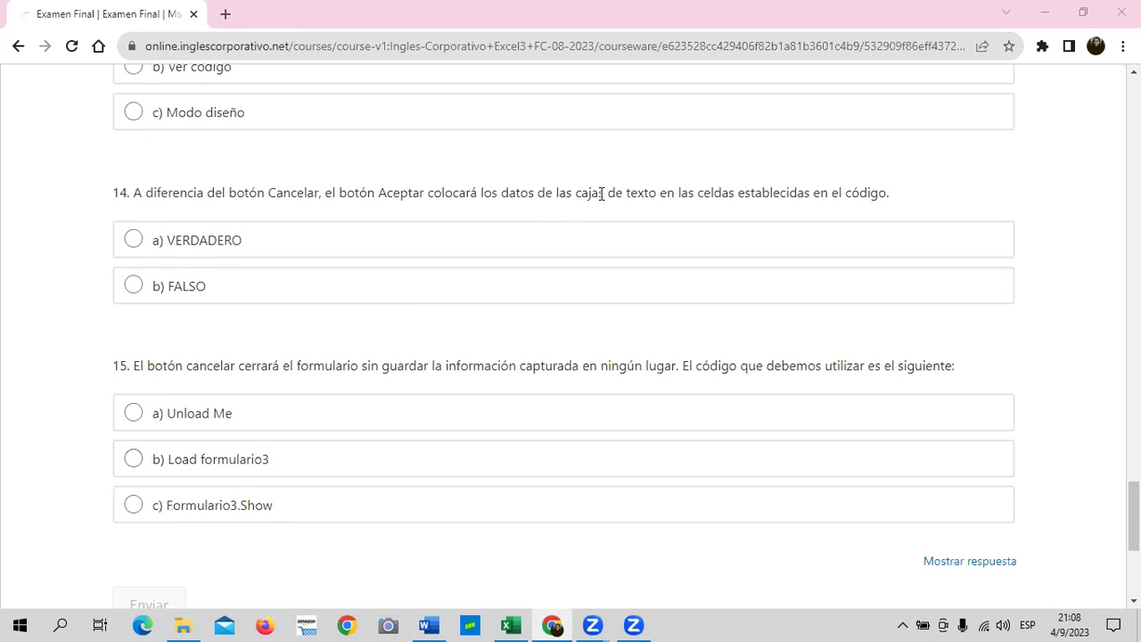
scroll(475, 269, "up", 2)
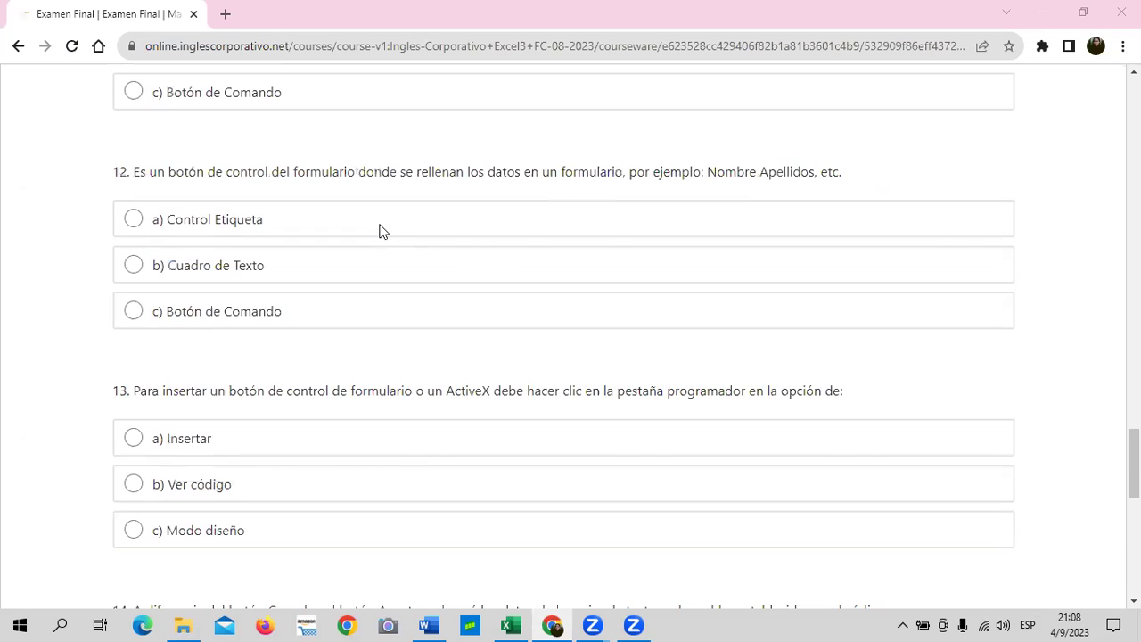
scroll(379, 231, "up", 1)
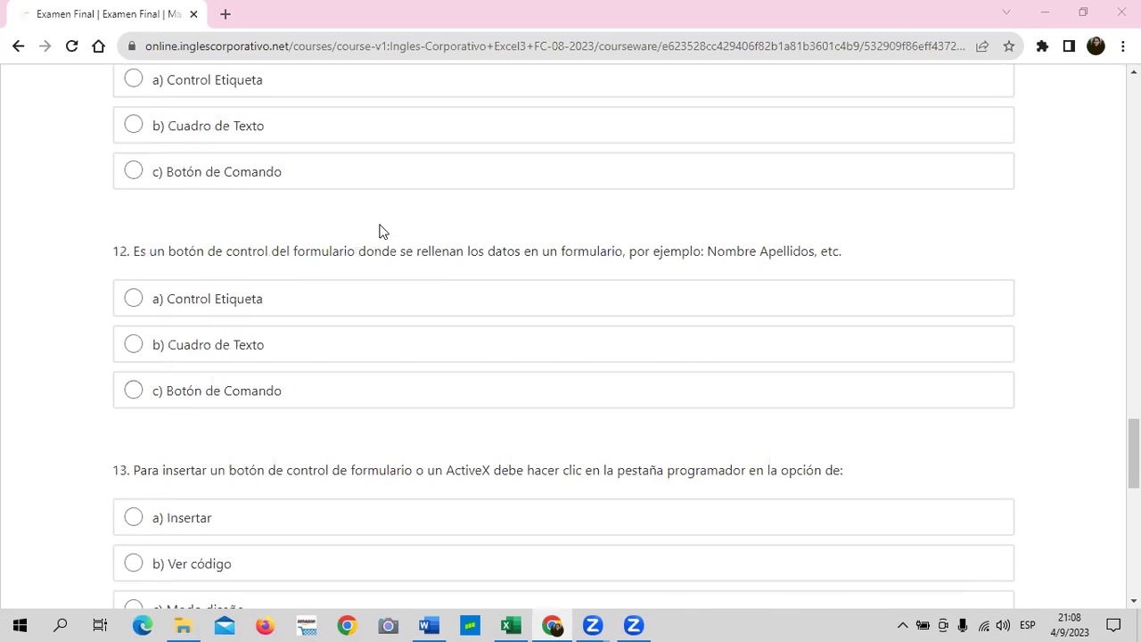
scroll(379, 231, "up", 4)
scroll(379, 231, "up", 10)
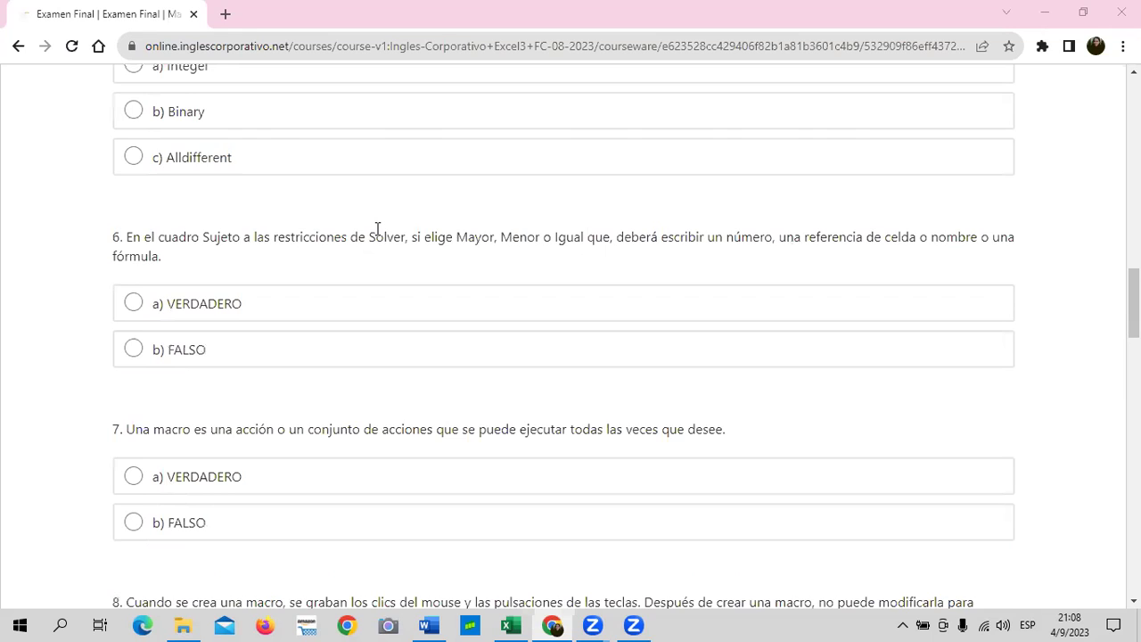
scroll(377, 229, "up", 5)
scroll(377, 229, "up", 5)
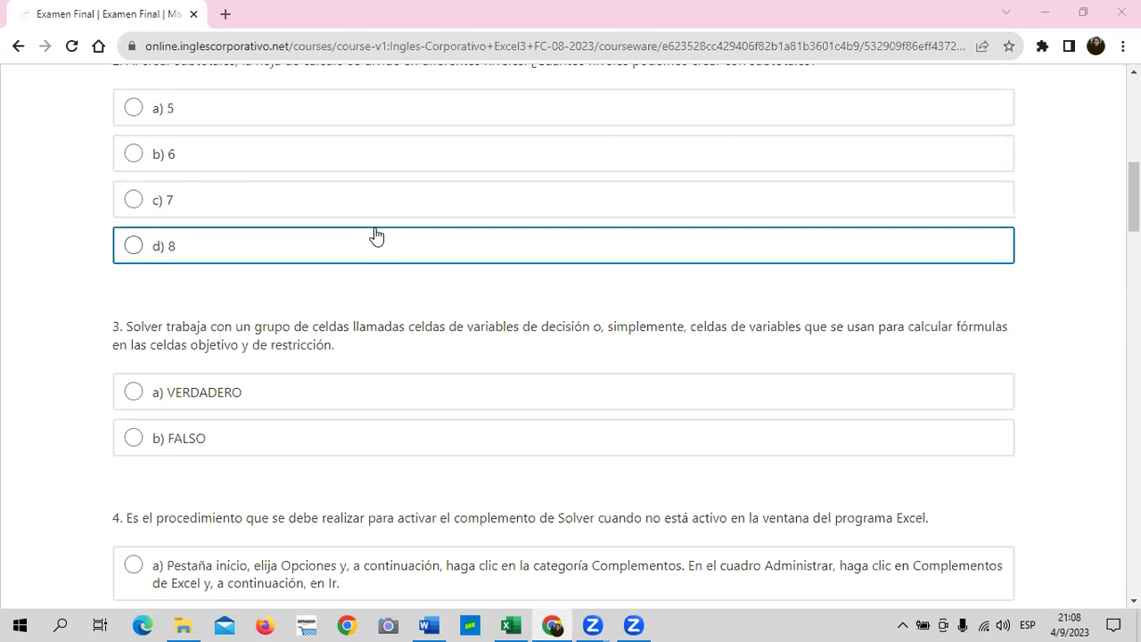
scroll(375, 234, "up", 8)
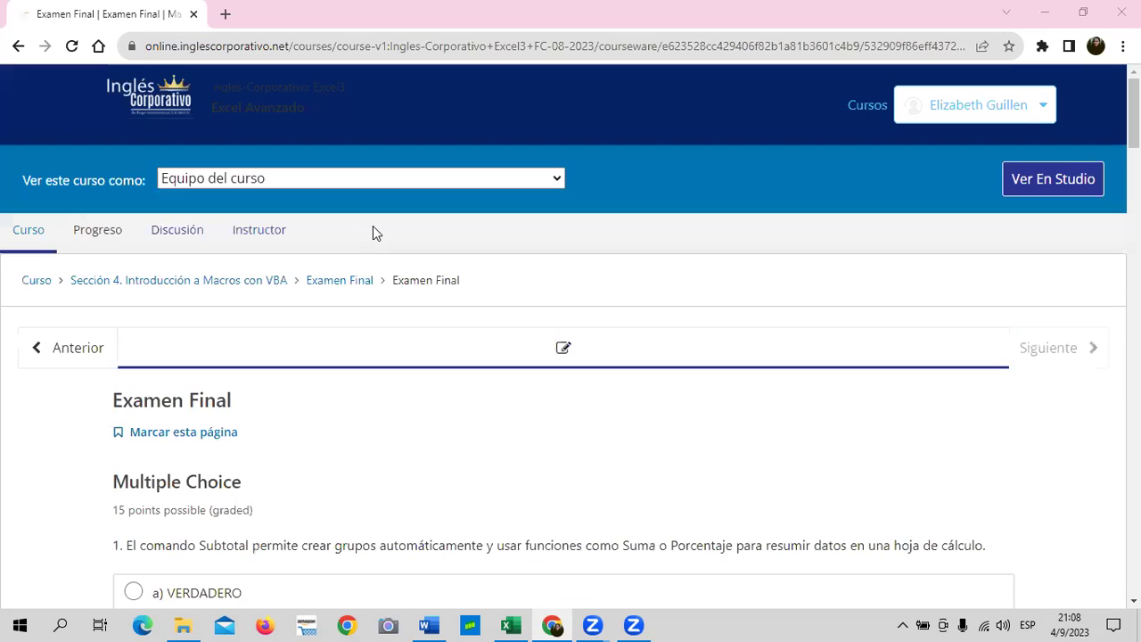
- Go back to the Sección 4 outline, open 4.1 Formulario de Usuario VBA, then switch to Excel
left_click(149, 282)
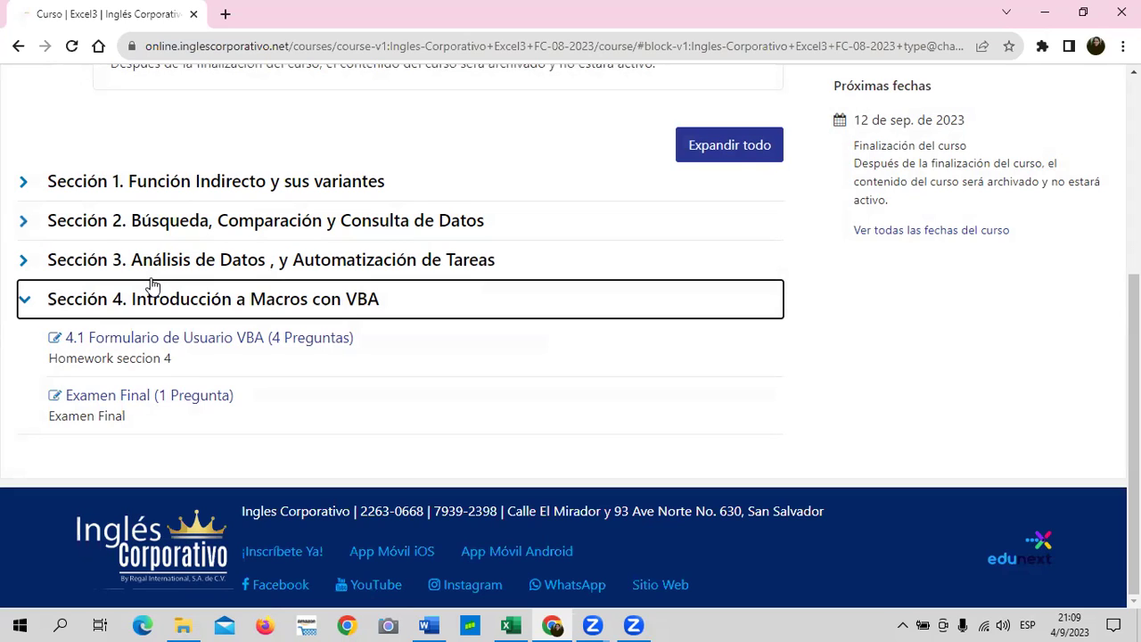
left_click(206, 340)
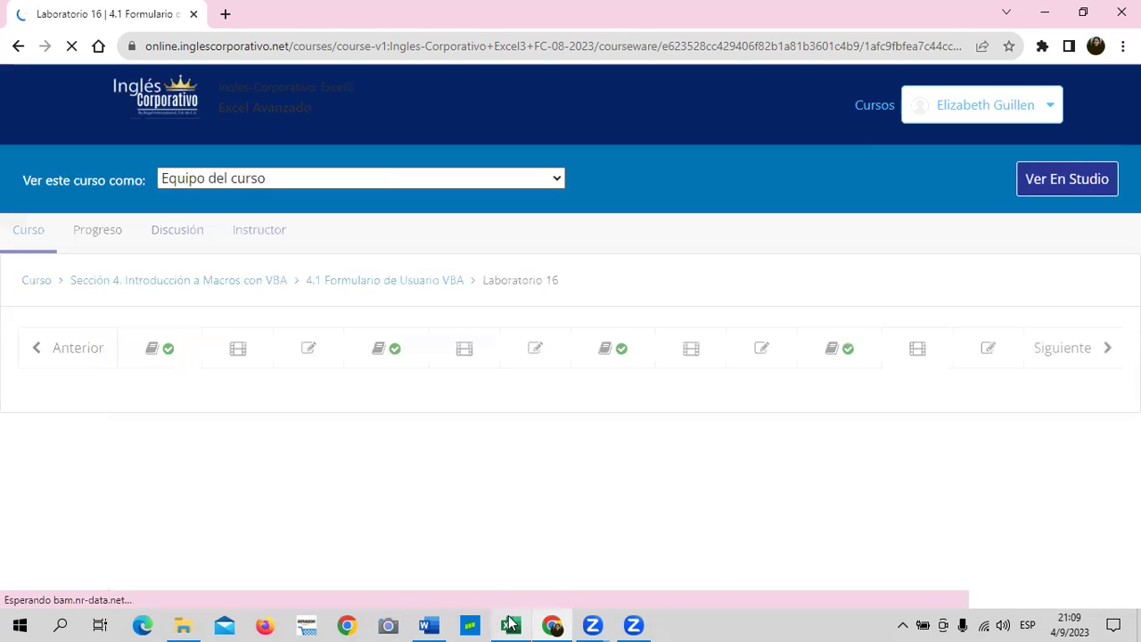
left_click(511, 624)
- Launch the FORMULARIO DE INGRESO form from the FORMULARIO button and close it
left_click(666, 358)
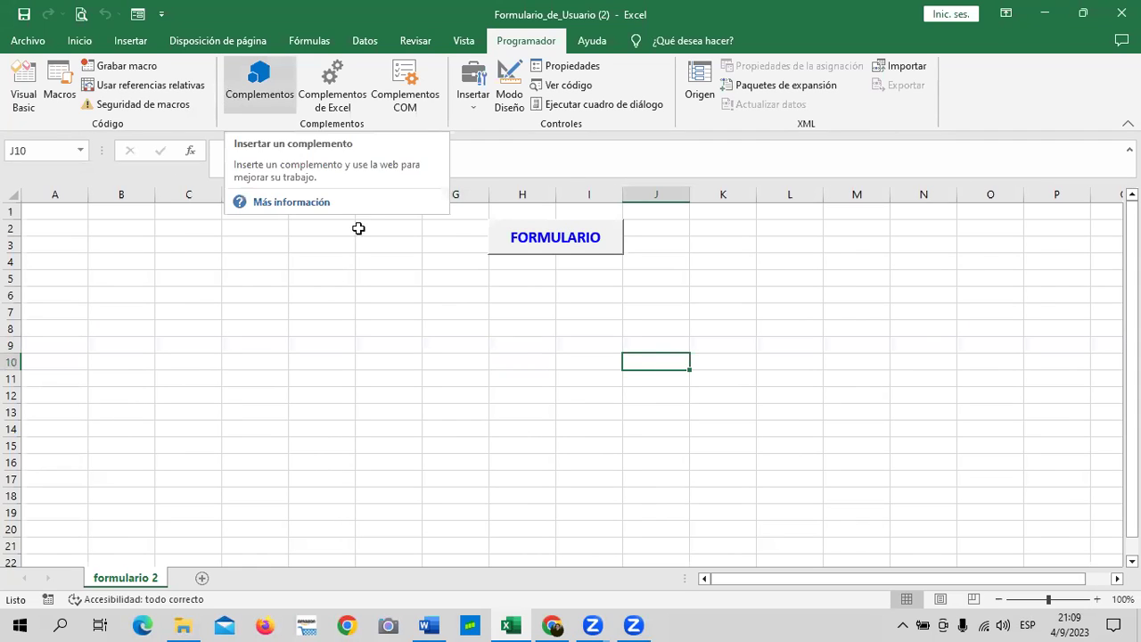
left_click(578, 249)
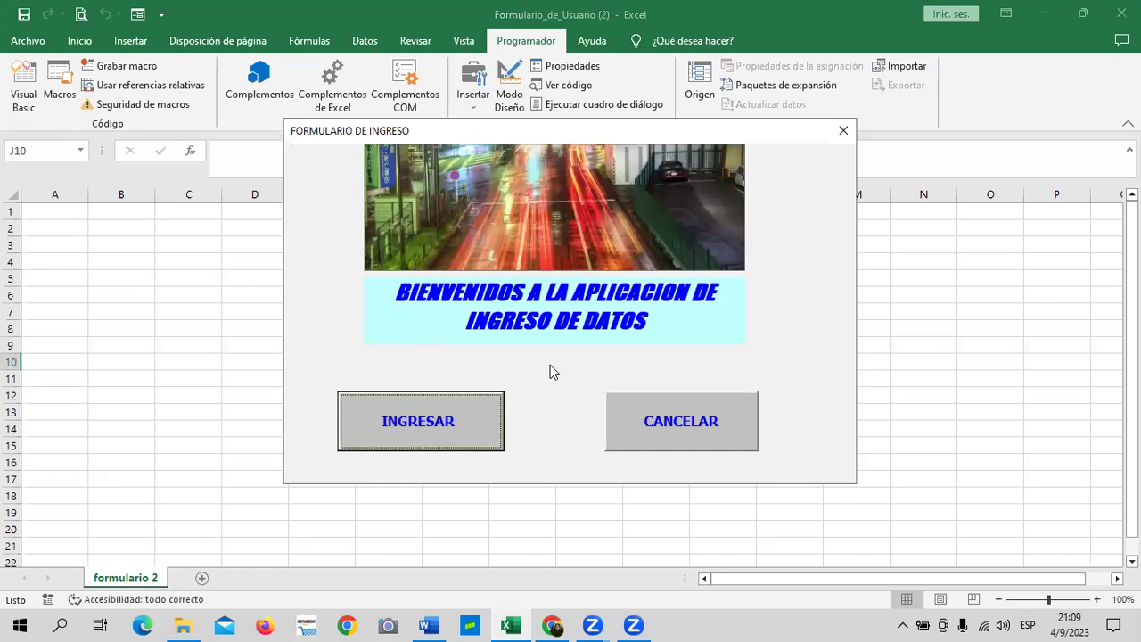
left_click(842, 132)
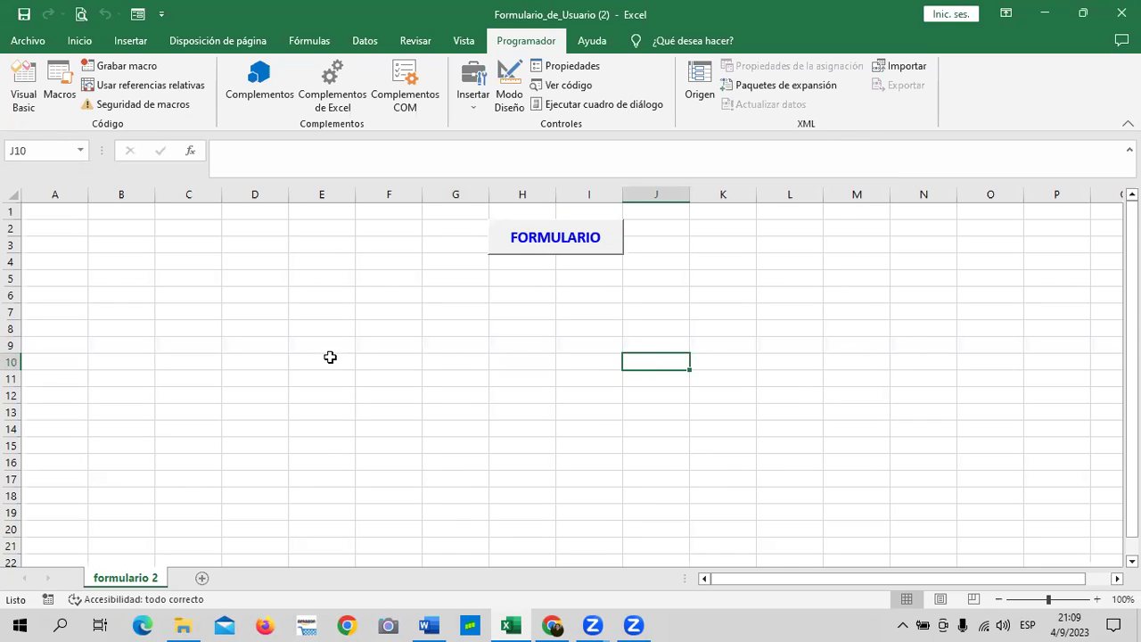
left_click(183, 625)
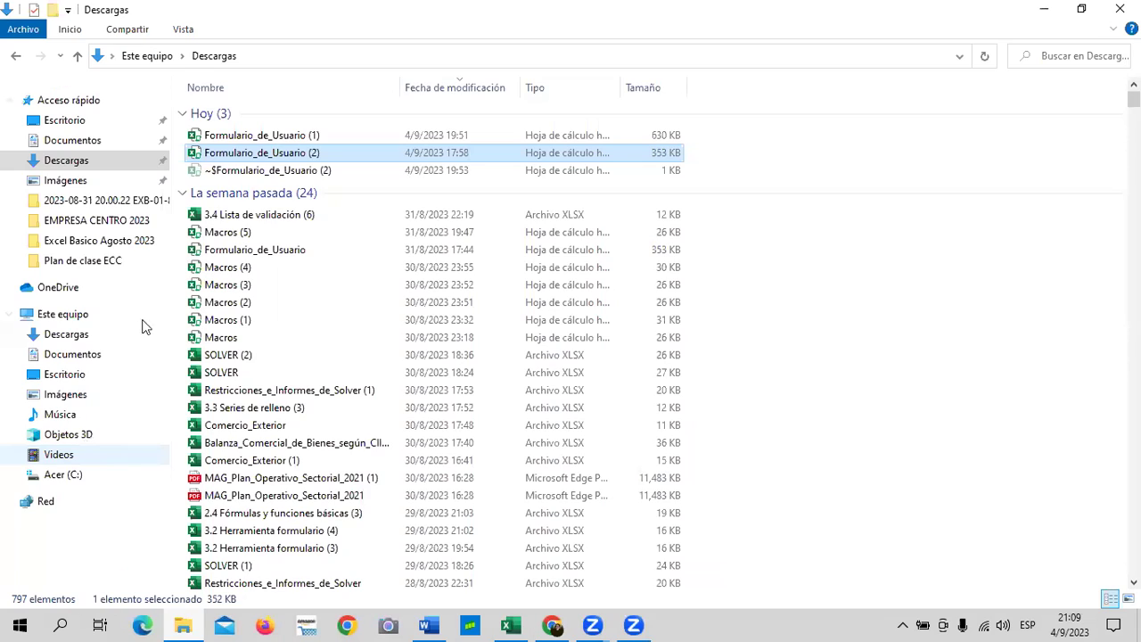
- Open Formulario_de_Usuario (2) from Descargas and check its 352 KB file properties
double_click(333, 147)
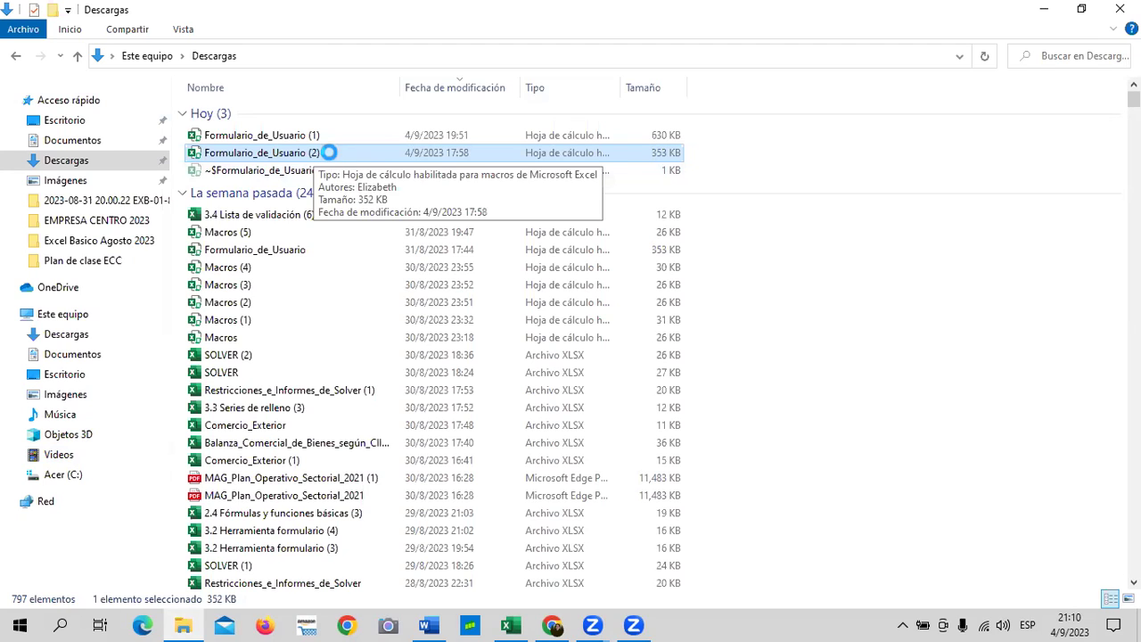
right_click(330, 154)
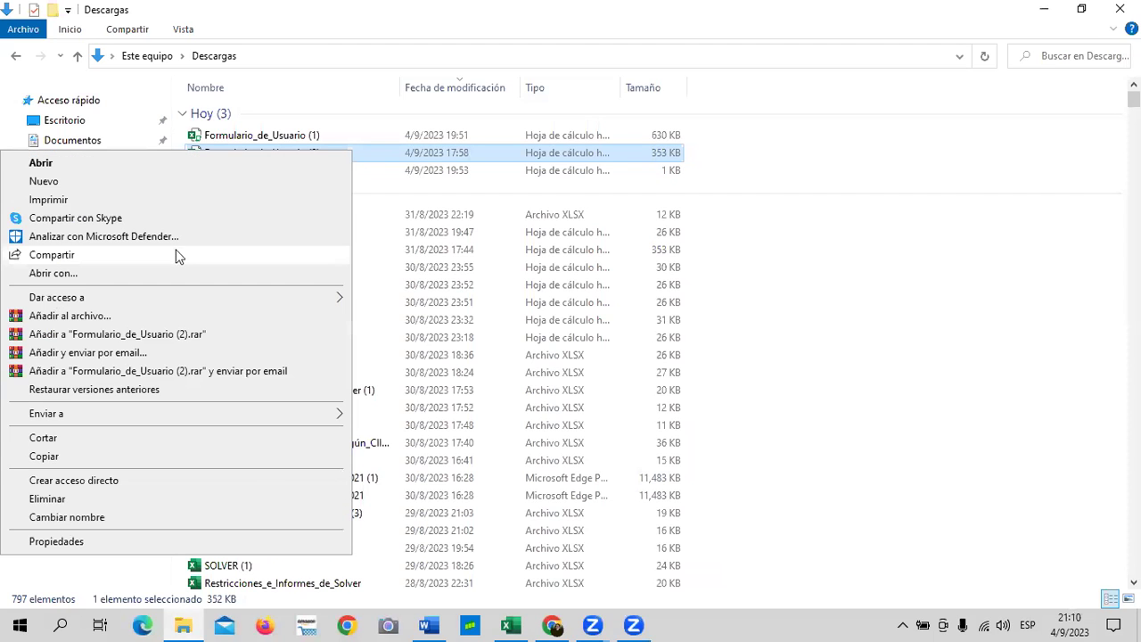
left_click(61, 542)
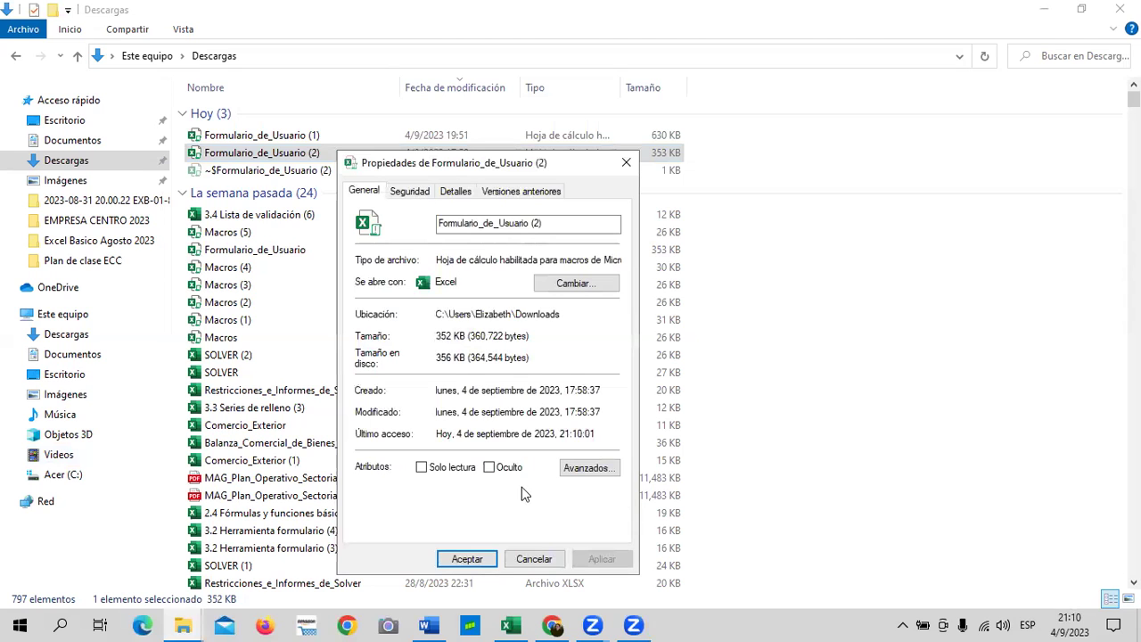
left_click(530, 563)
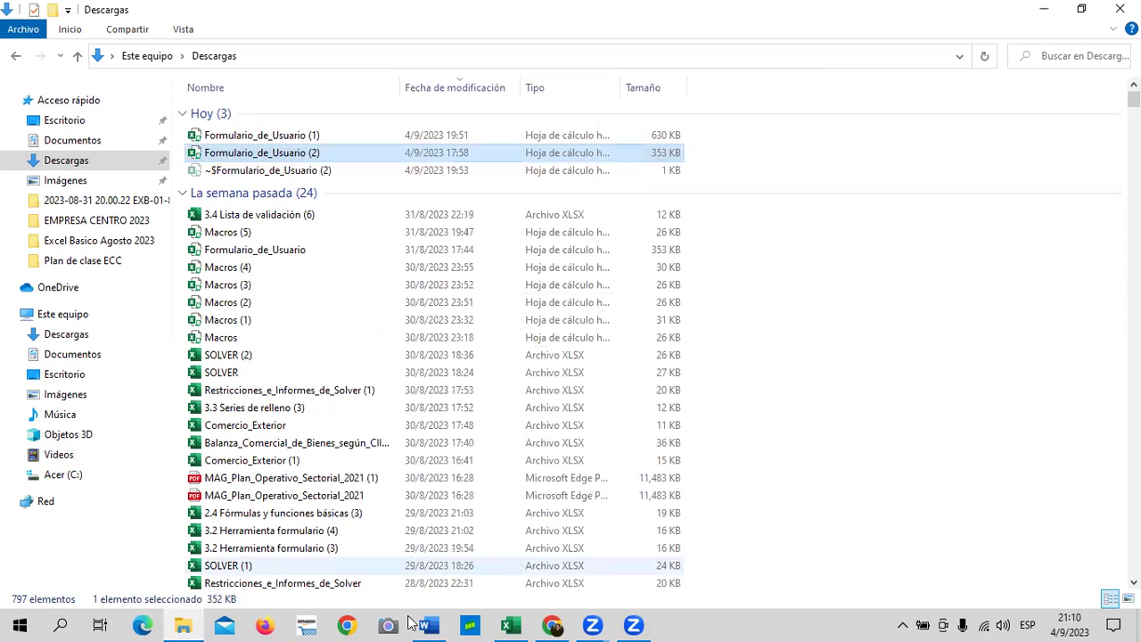
left_click(509, 624)
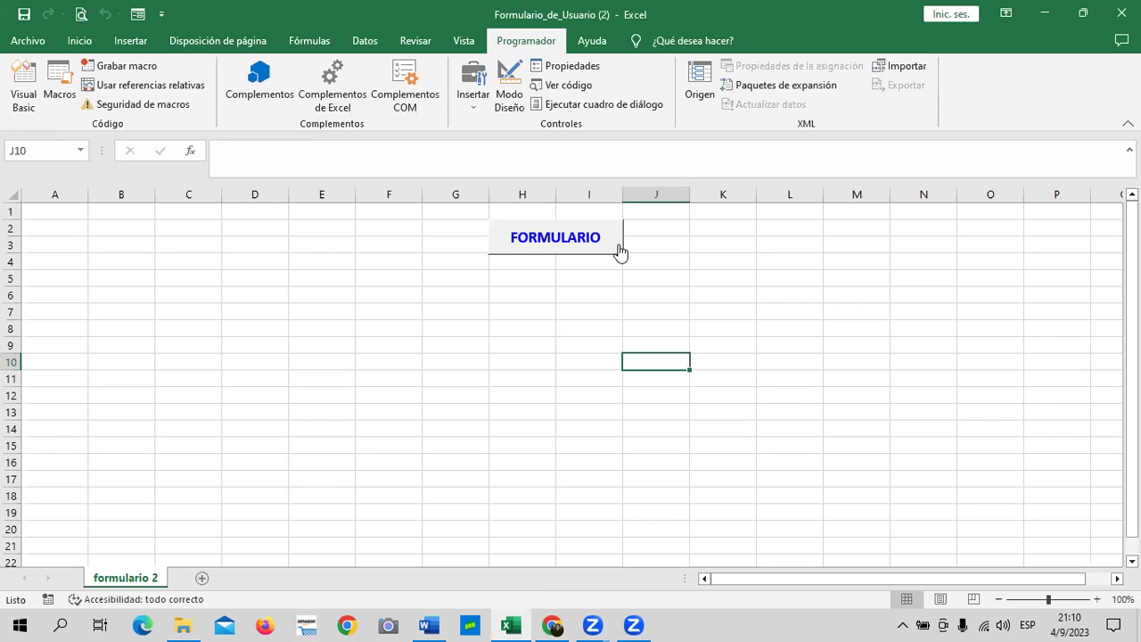
- Add blank sheet Hoja1, then run the FORMULARIO DE INGRESO form on formulario 2 and cancel it
left_click(203, 578)
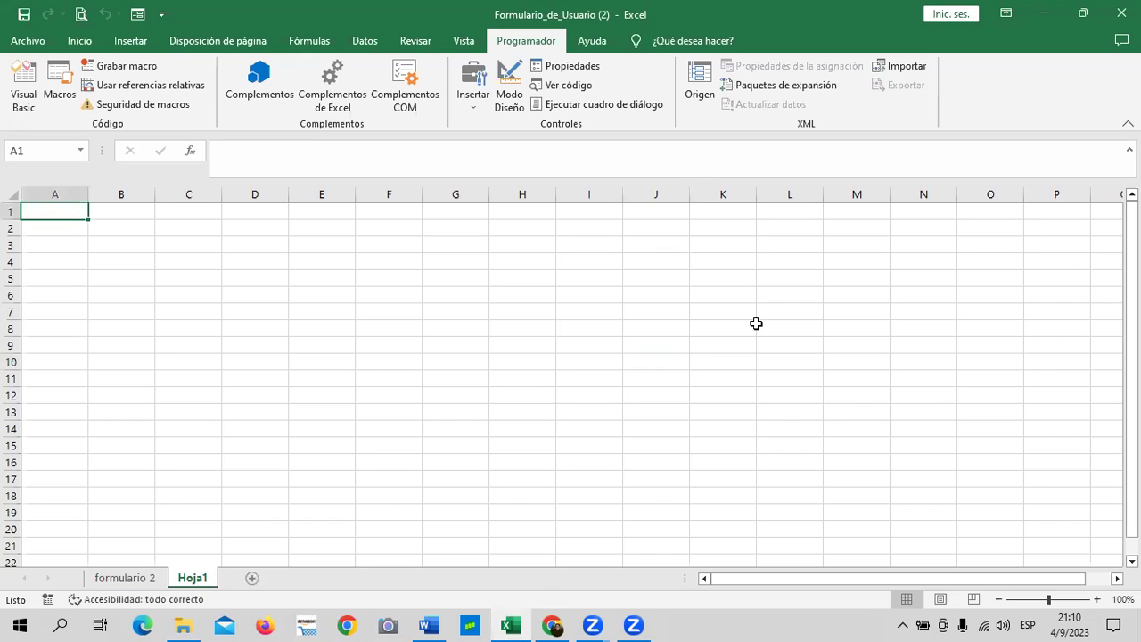
left_click(123, 581)
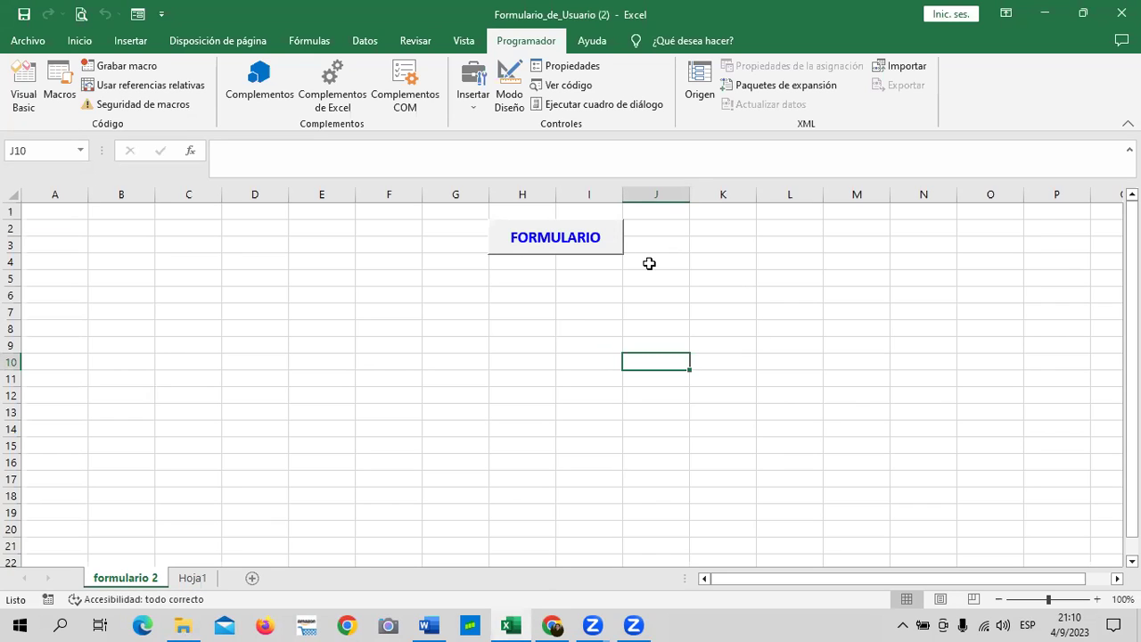
left_click(599, 245)
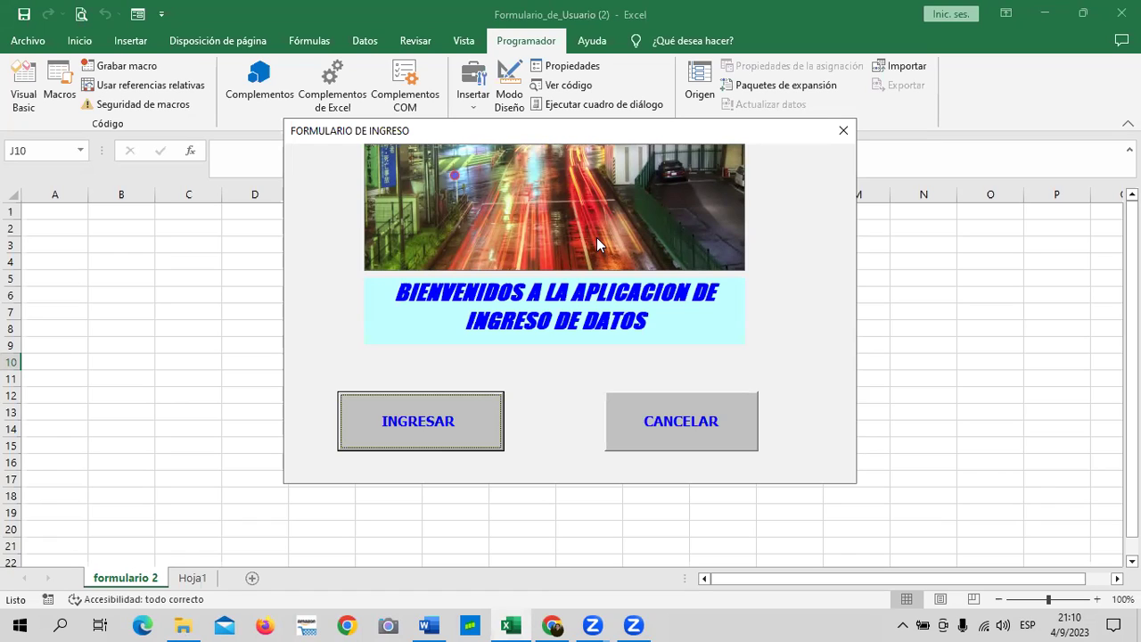
left_click(674, 418)
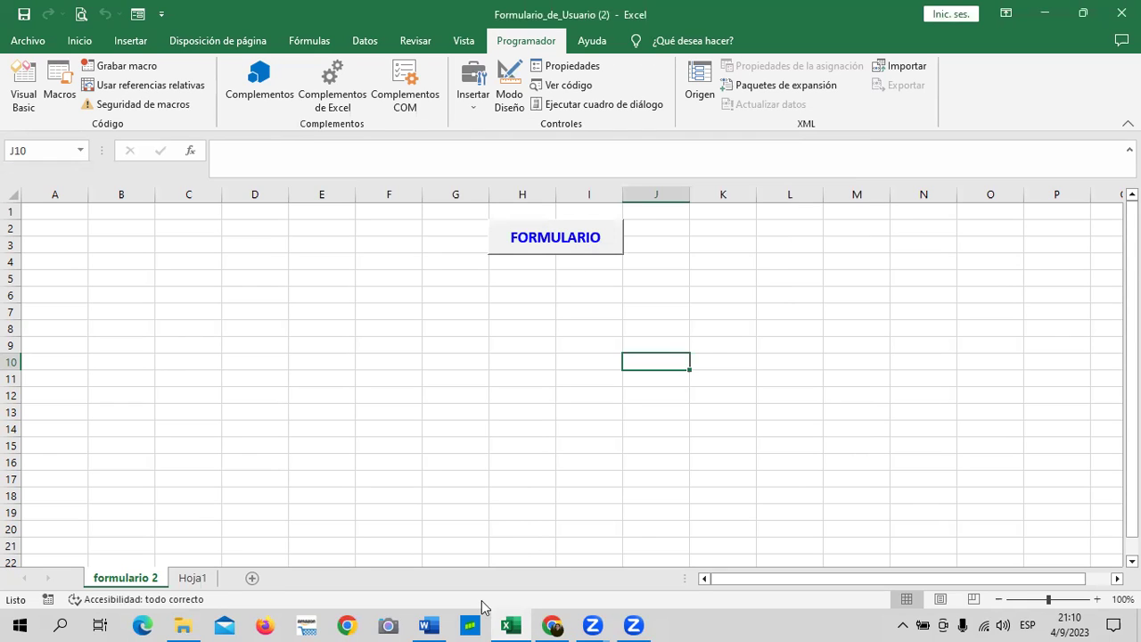
mouse_move(563, 621)
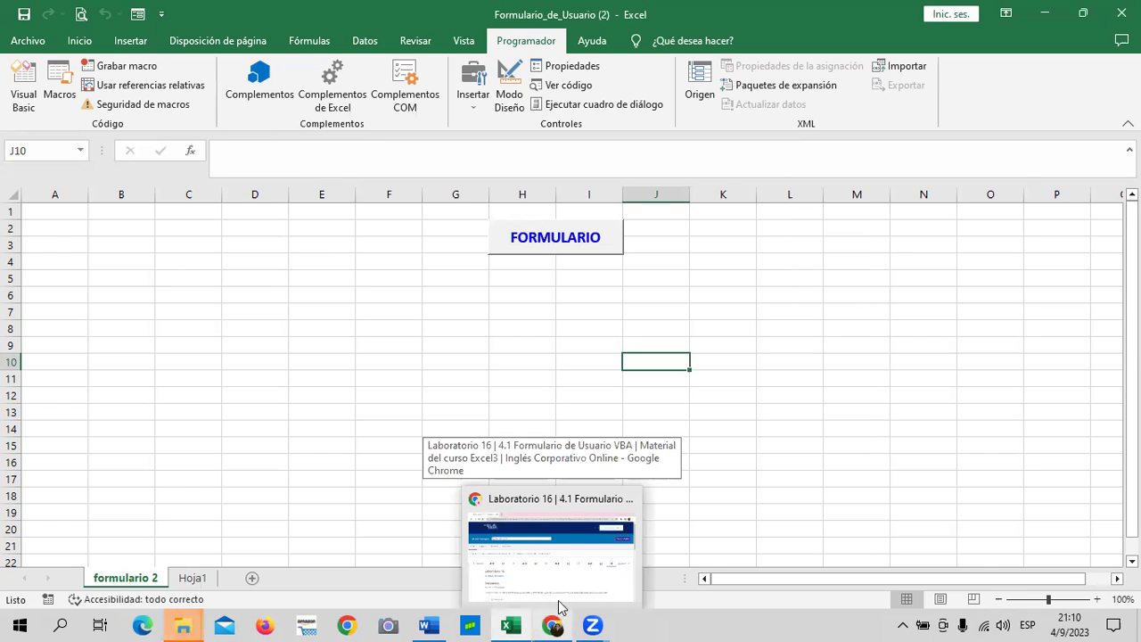
- Bring the Laboratorio 16 course page back and open the Objetivo de la lección 4.1 unit
left_click(580, 567)
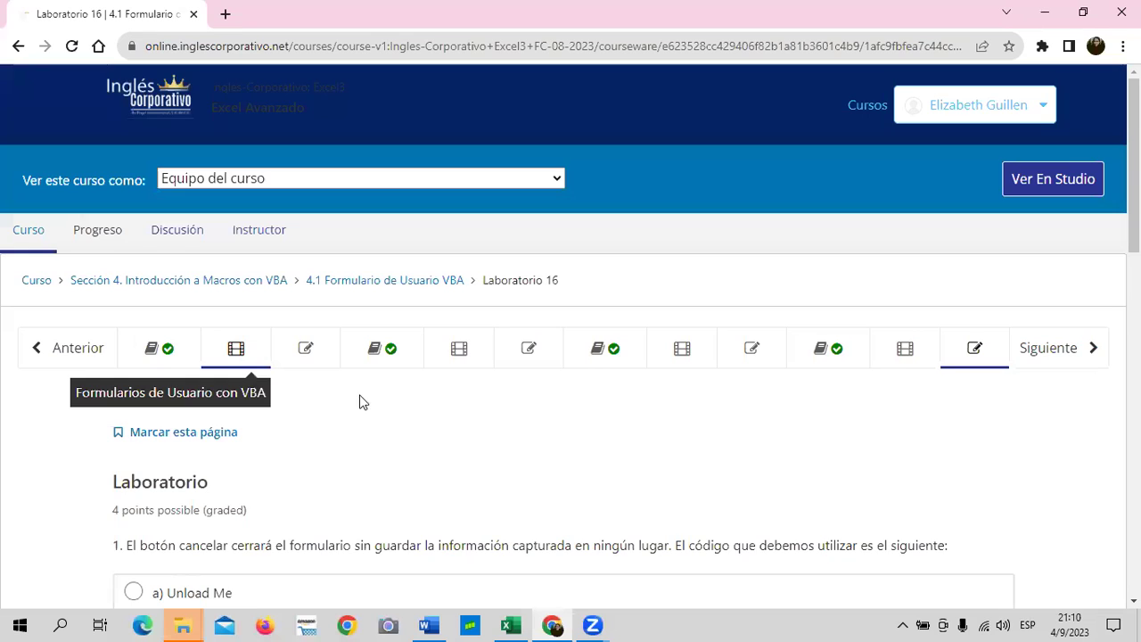
scroll(361, 396, "down", 2)
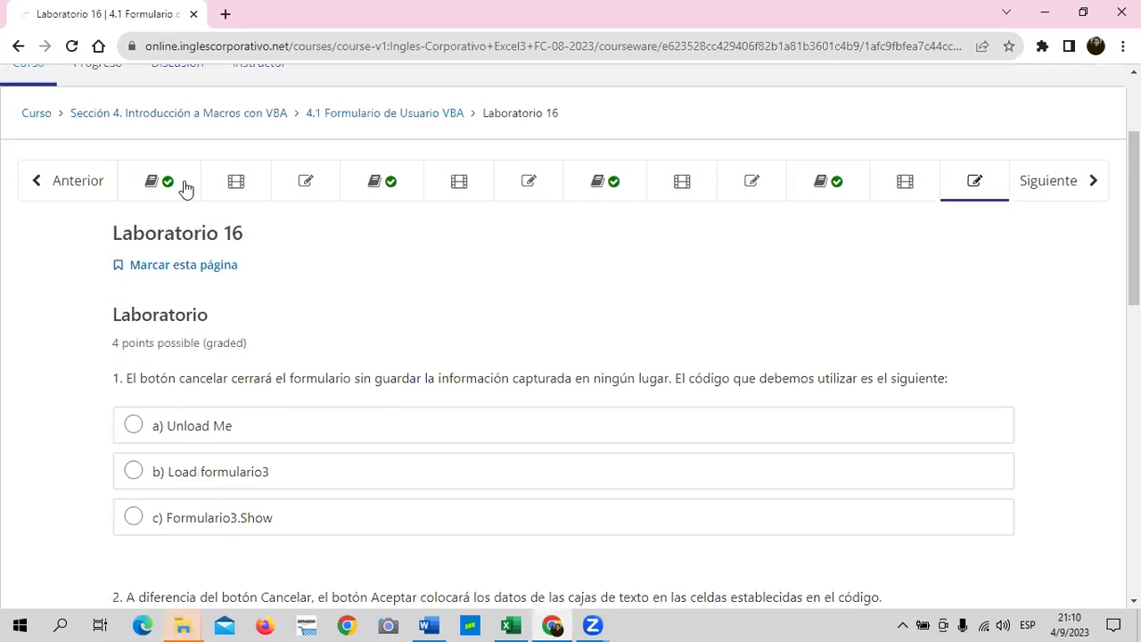
left_click(182, 185)
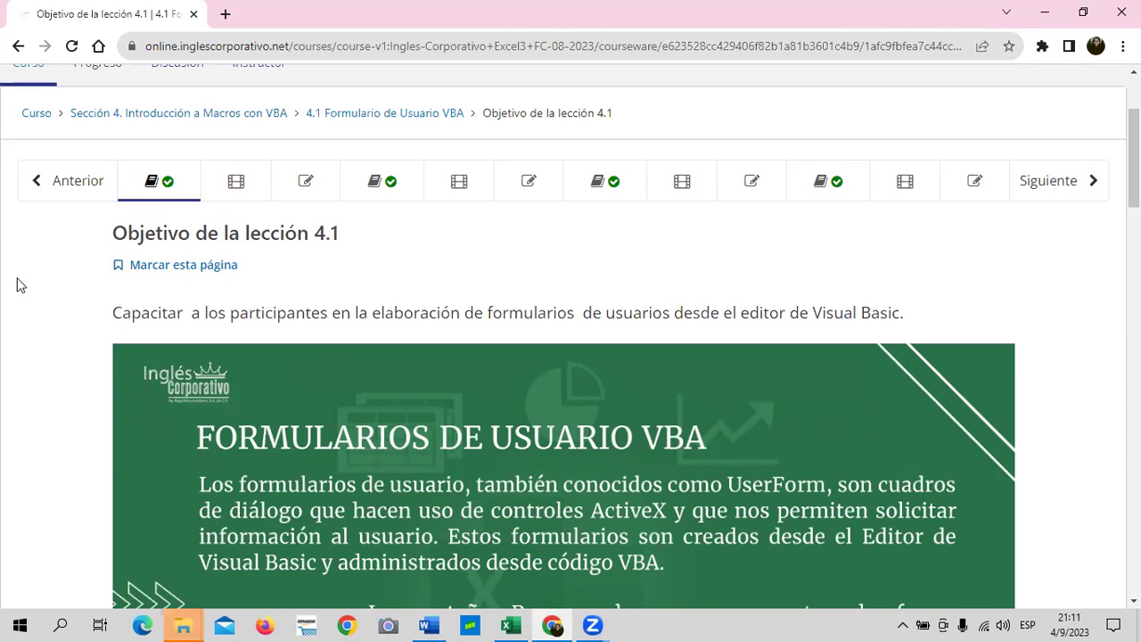
scroll(338, 339, "down", 2)
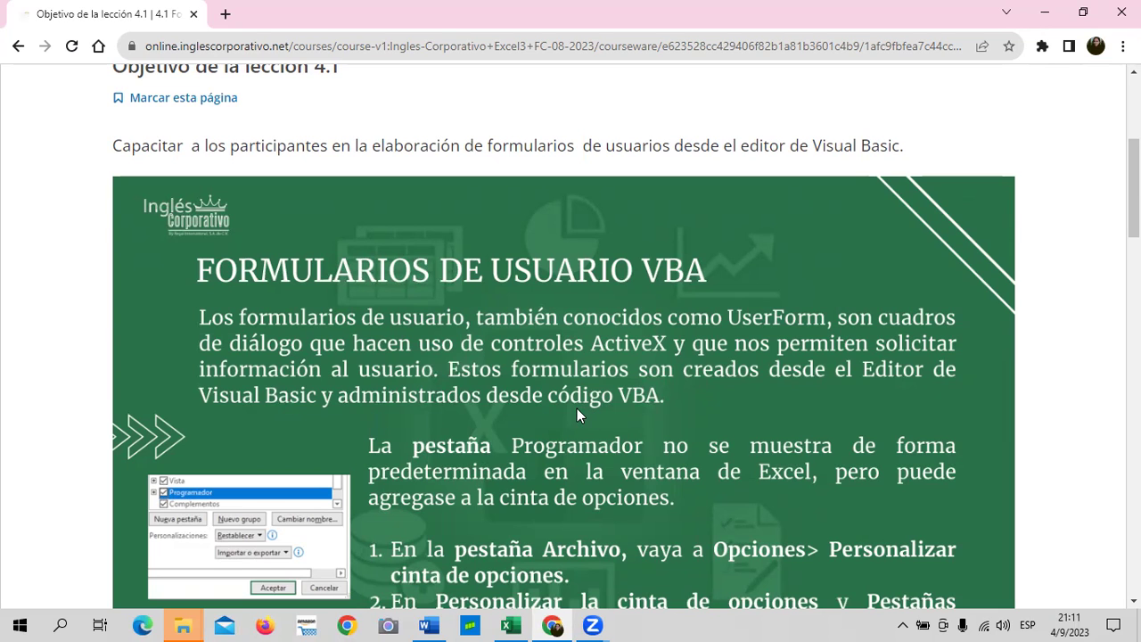
scroll(648, 407, "down", 2)
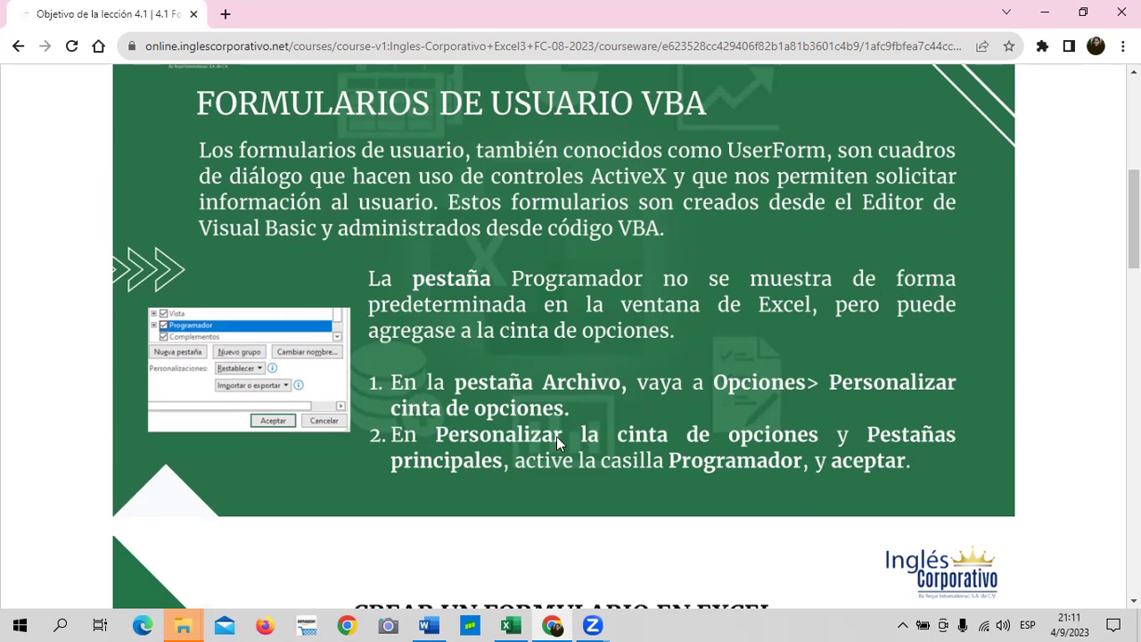
mouse_move(515, 621)
left_click(516, 597)
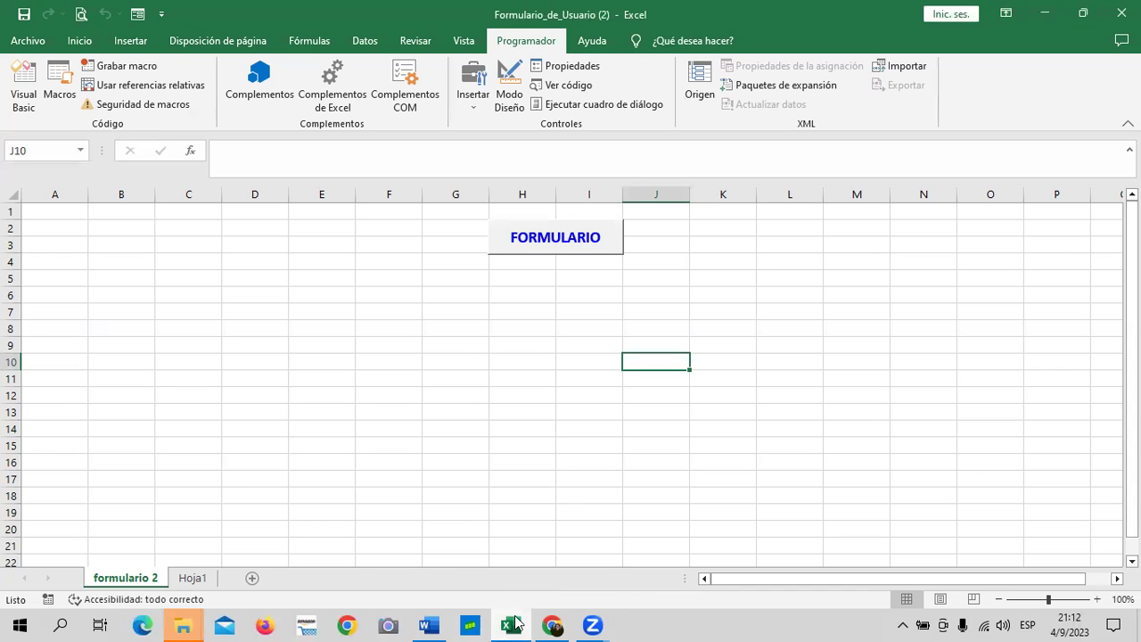
mouse_move(517, 622)
mouse_move(553, 625)
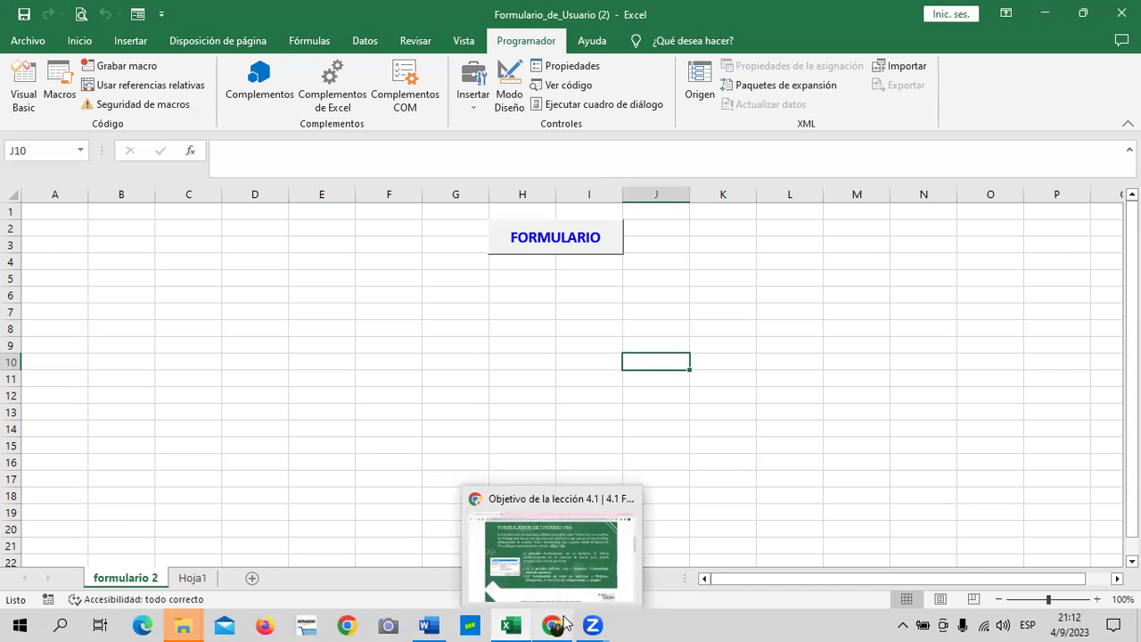
left_click(560, 575)
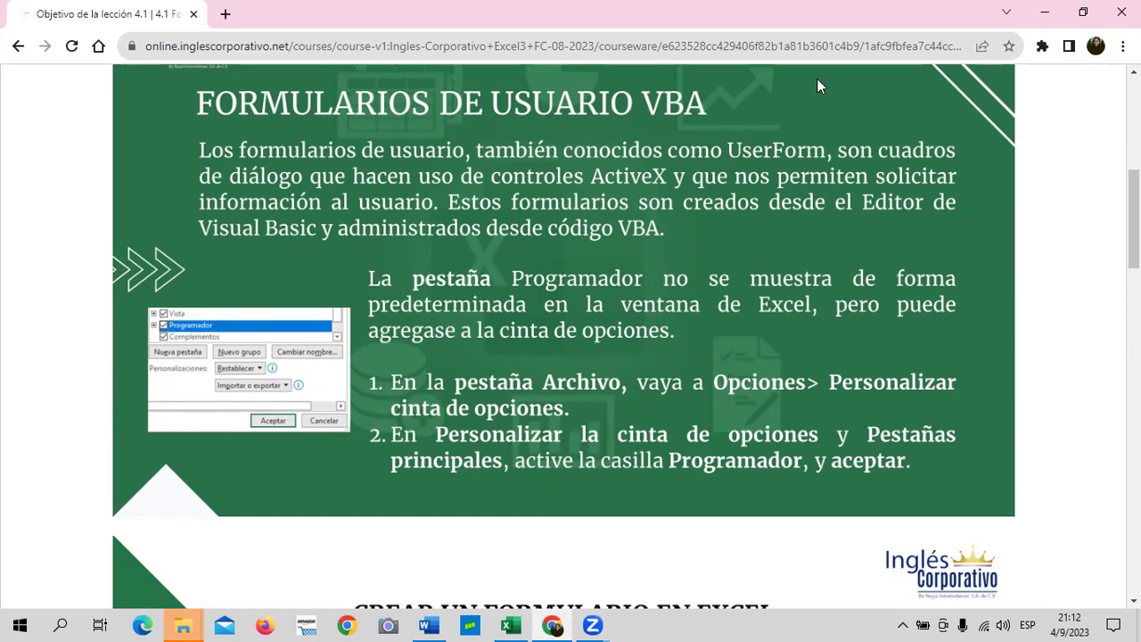
- Scroll to the CREAR UN FORMULARIO EN EXCEL slide on inserting a UserForm from Visual Basic
scroll(568, 229, "down", 1)
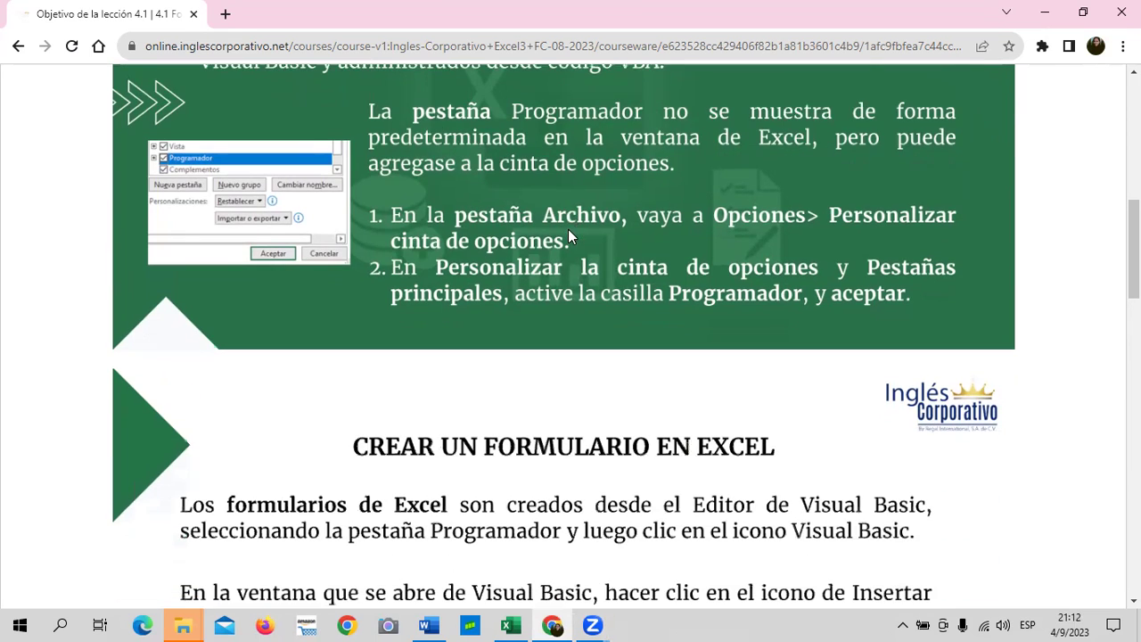
scroll(597, 231, "down", 2)
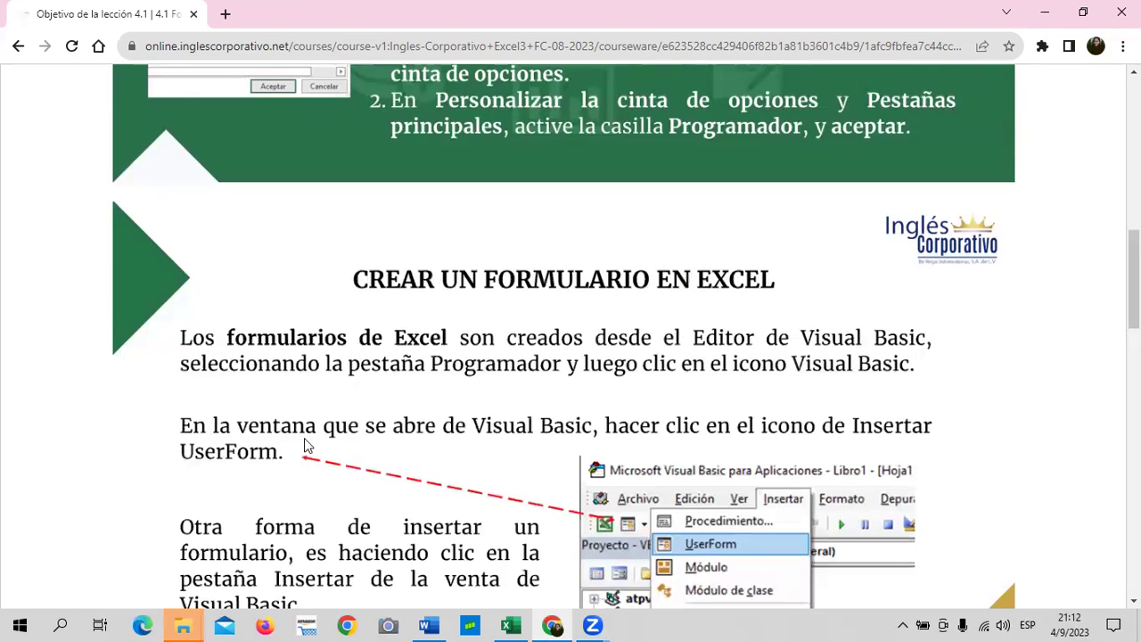
scroll(709, 444, "down", 2)
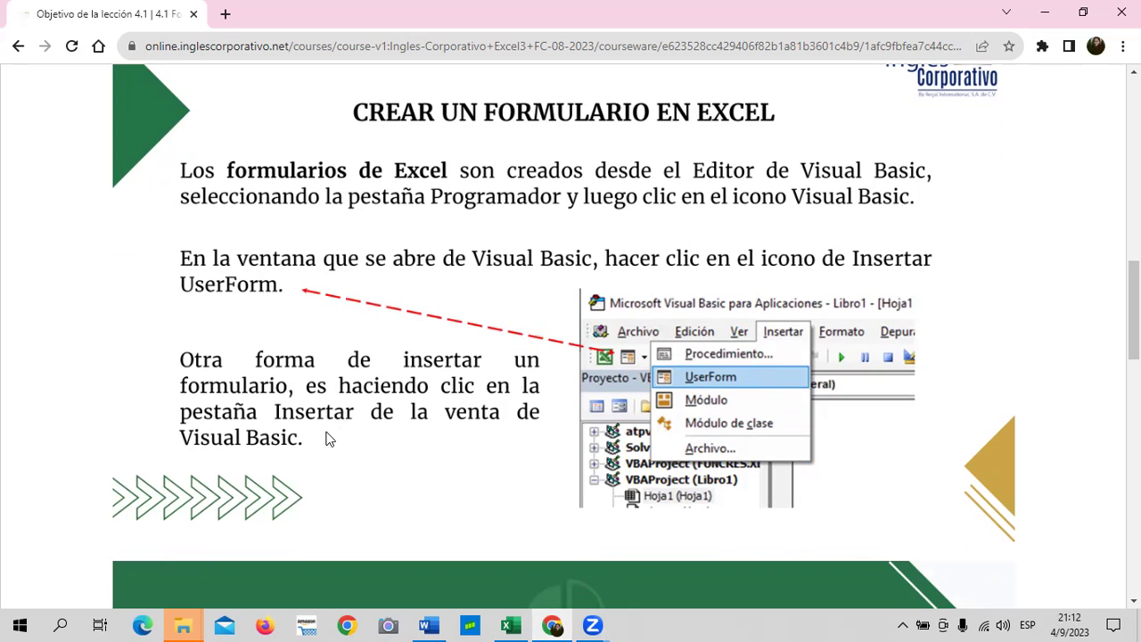
left_click(510, 624)
- Select cell H11 and open the Visual Basic editor showing formulario2's cmdingresar_Click code
left_click(491, 375)
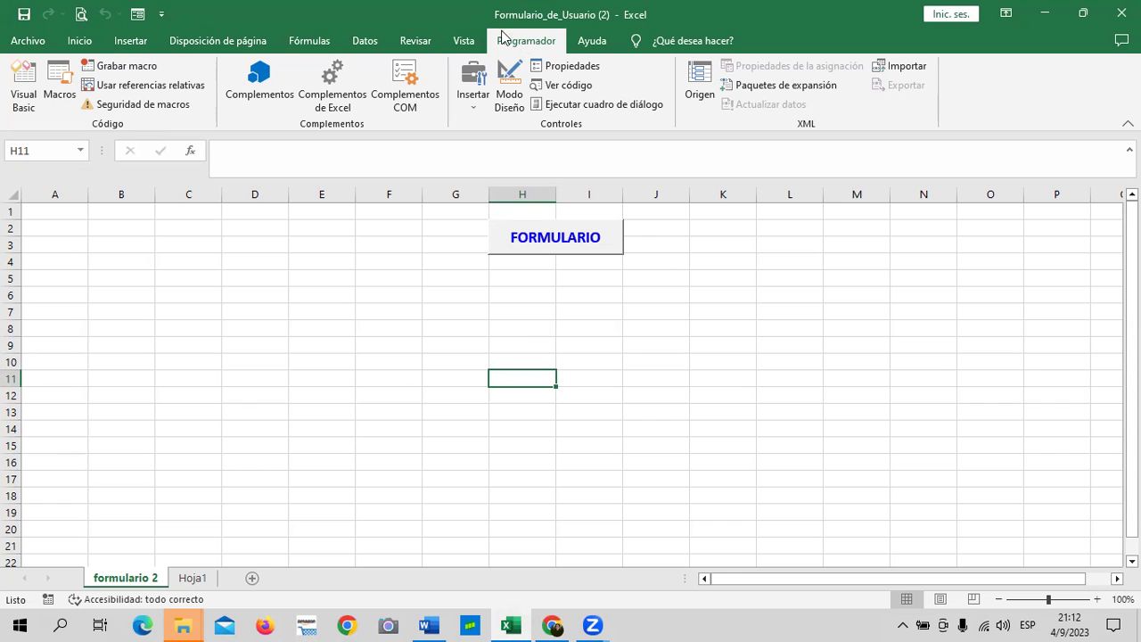
left_click(24, 82)
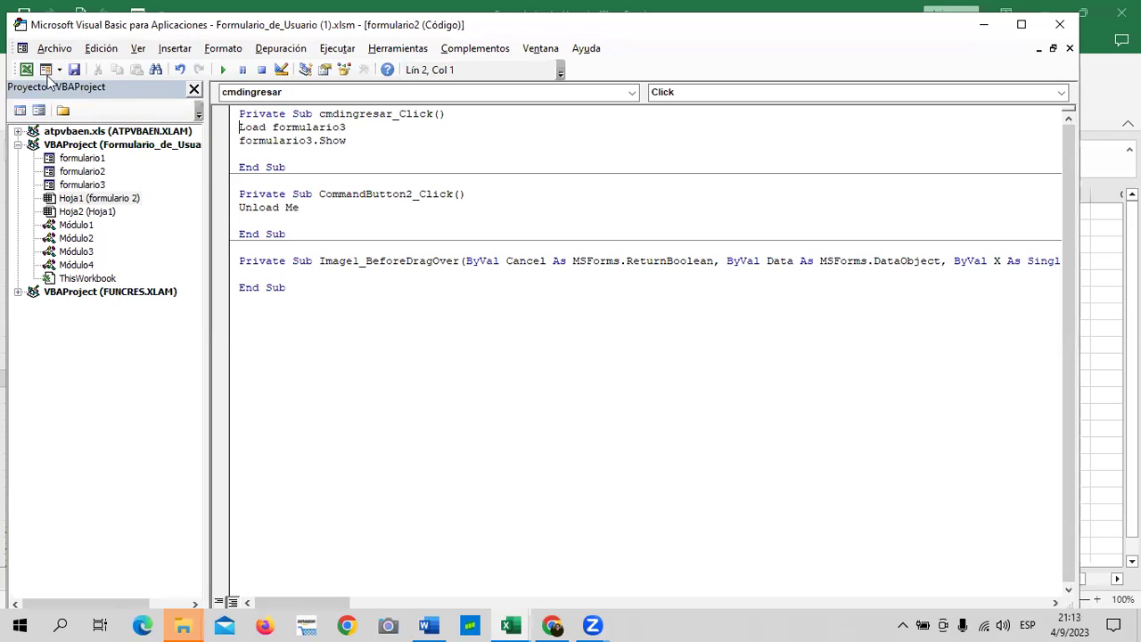
- Open the Insertar menu and dismiss it without inserting anything
left_click(173, 52)
left_click(138, 48)
left_click(175, 48)
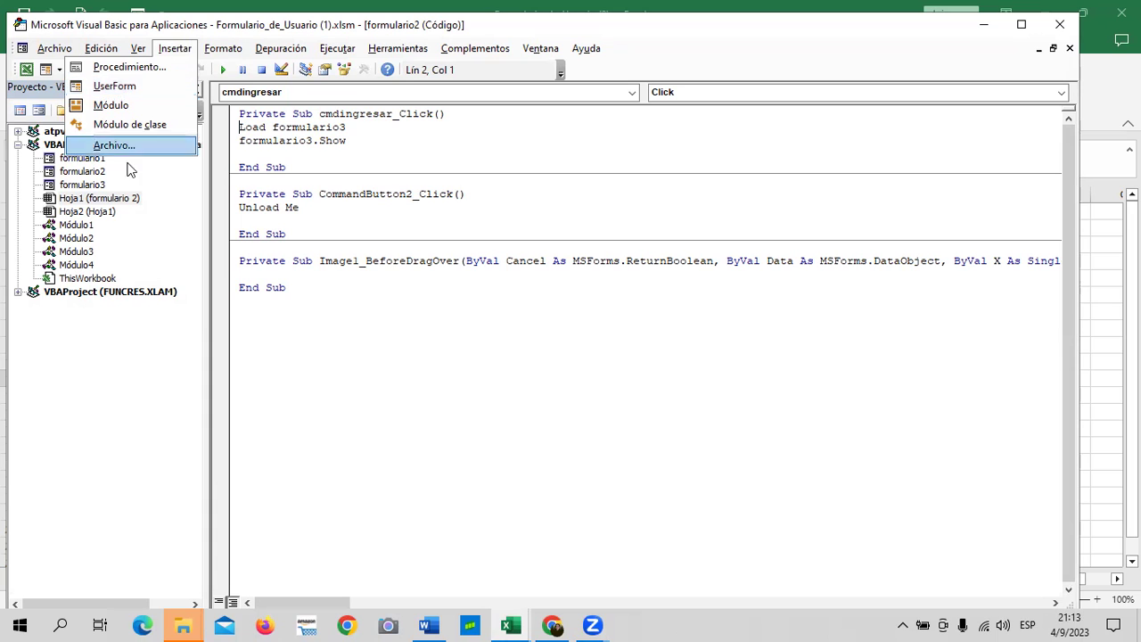
left_click(147, 363)
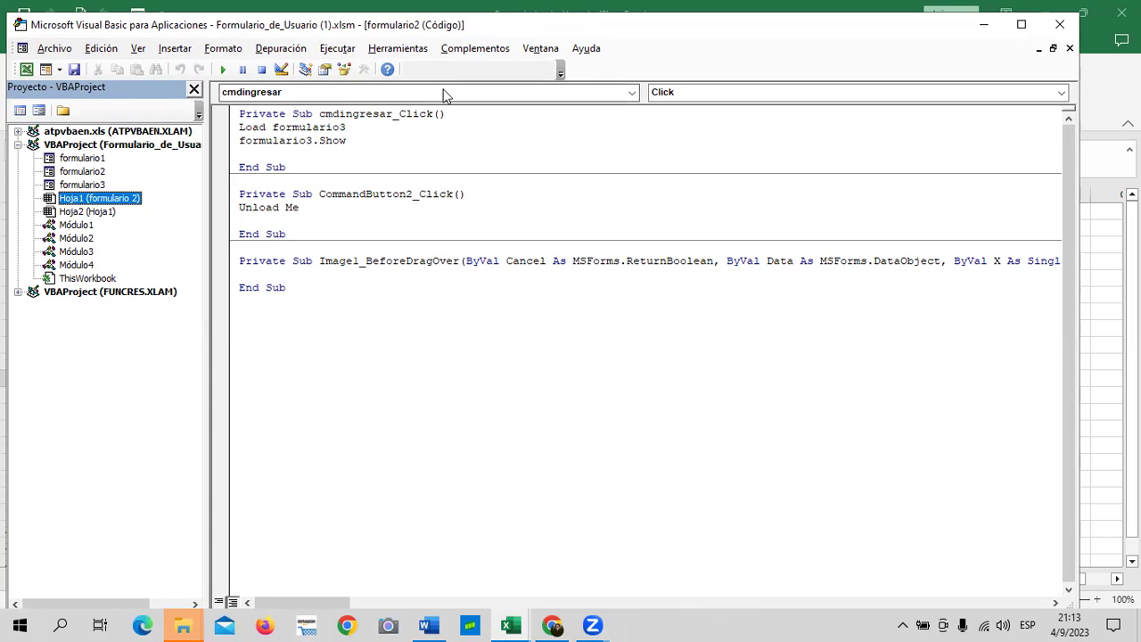
- Select formulario1, shift the editor window slightly right, and close the Project pane
left_click(86, 159)
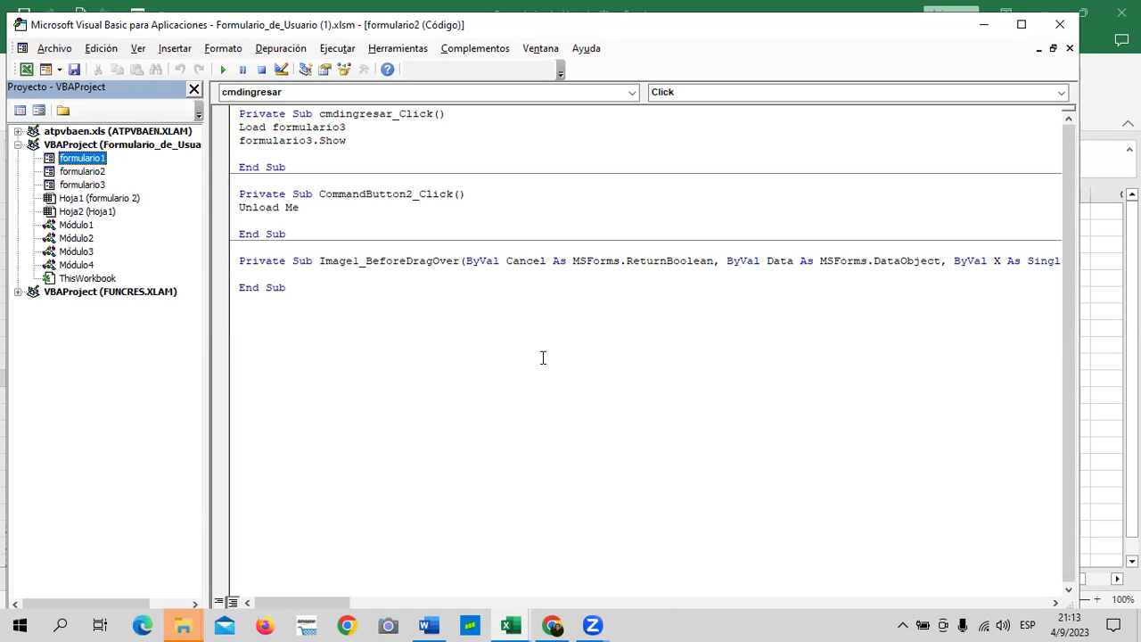
left_click_drag(899, 34, 931, 30)
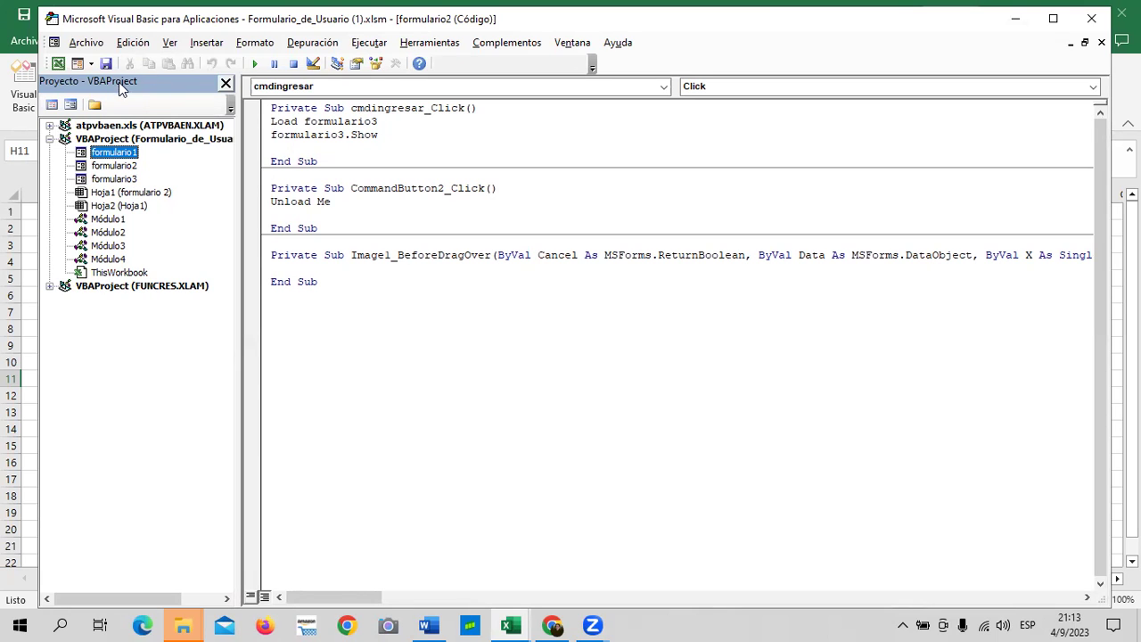
left_click(225, 83)
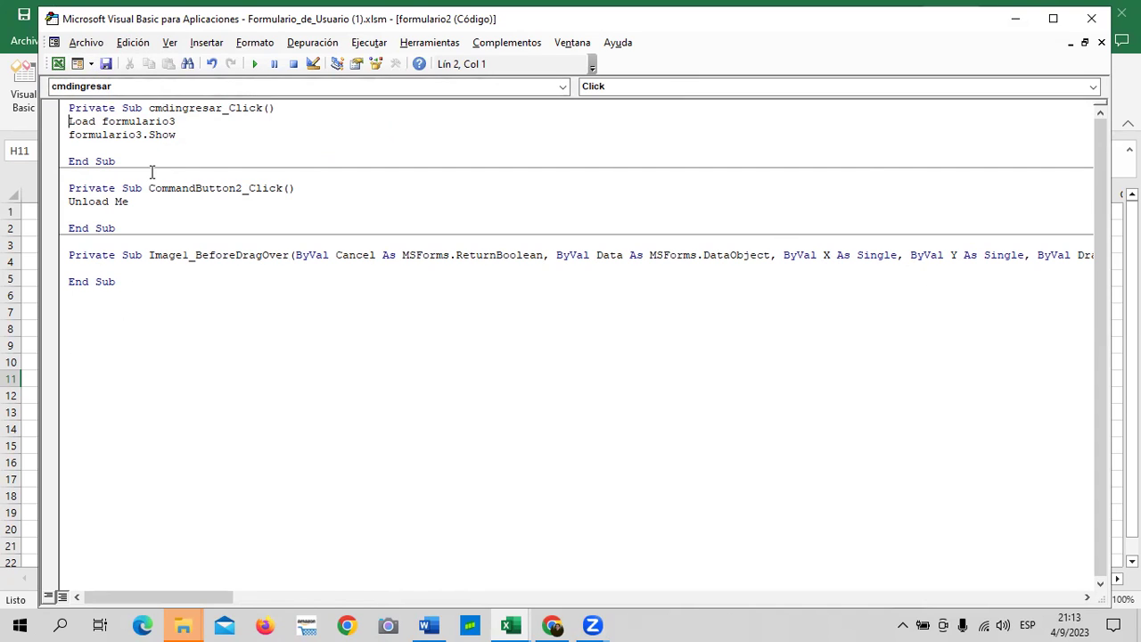
- Show the Project Explorer again from the Ver menu
left_click(171, 46)
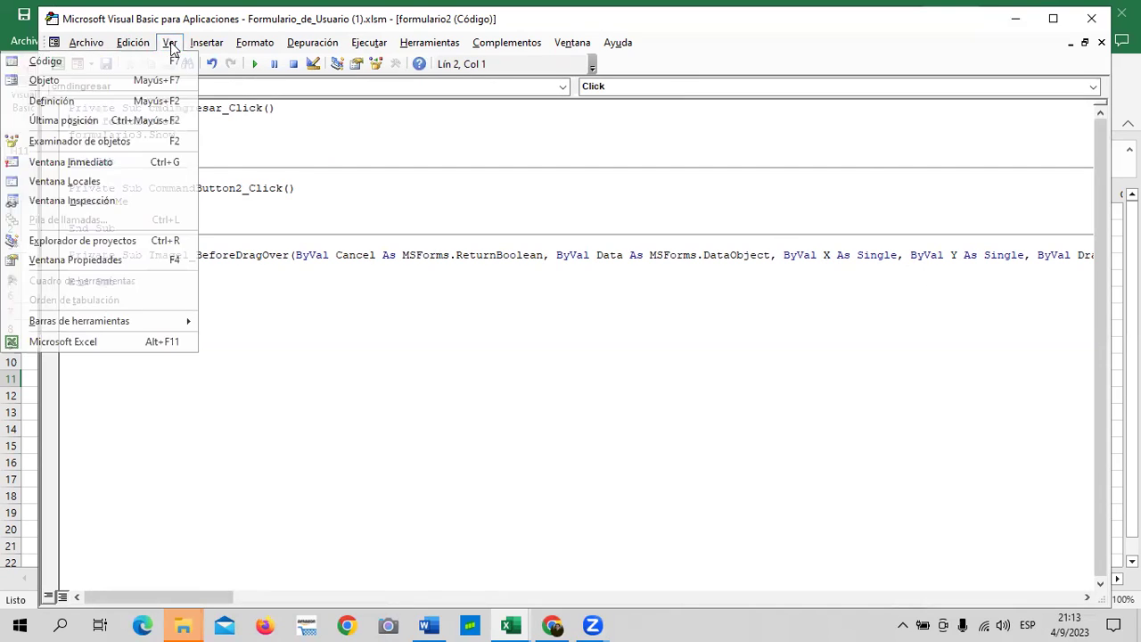
mouse_move(133, 42)
mouse_move(170, 42)
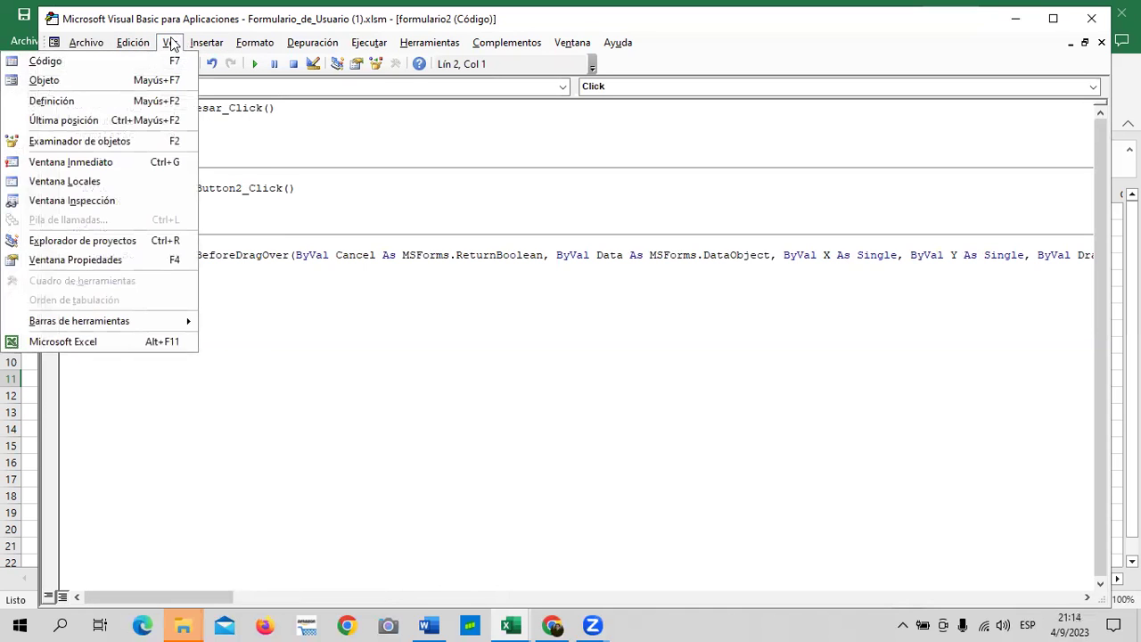
left_click(138, 242)
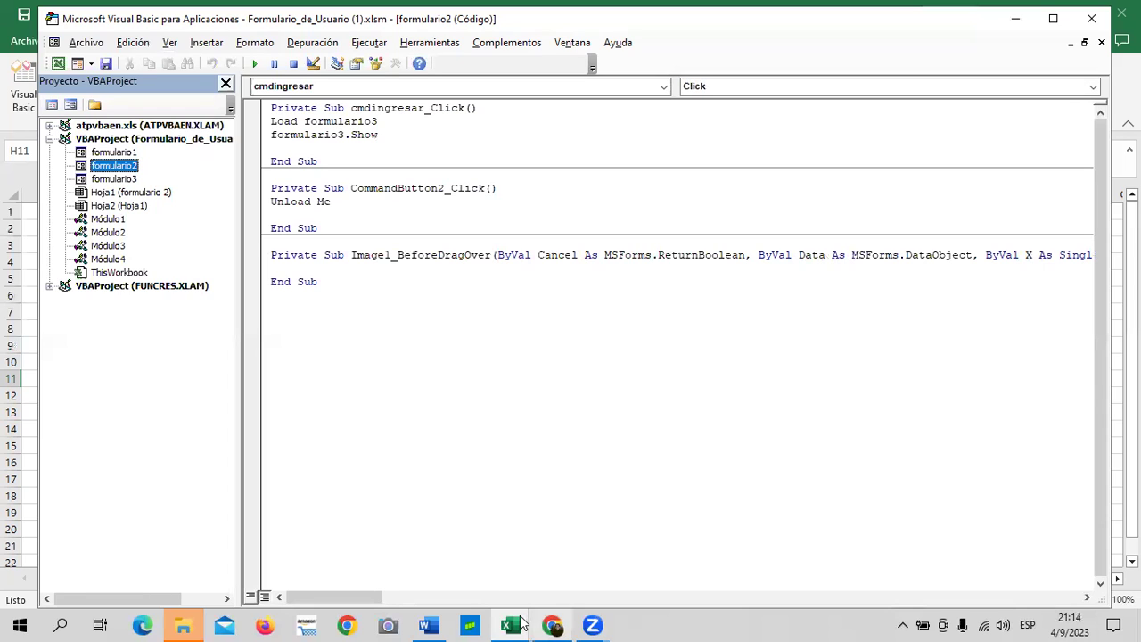
- Select the Hoja1 (formulario 2) and Hoja2 (Hoja1) sheets in the project tree
mouse_move(523, 623)
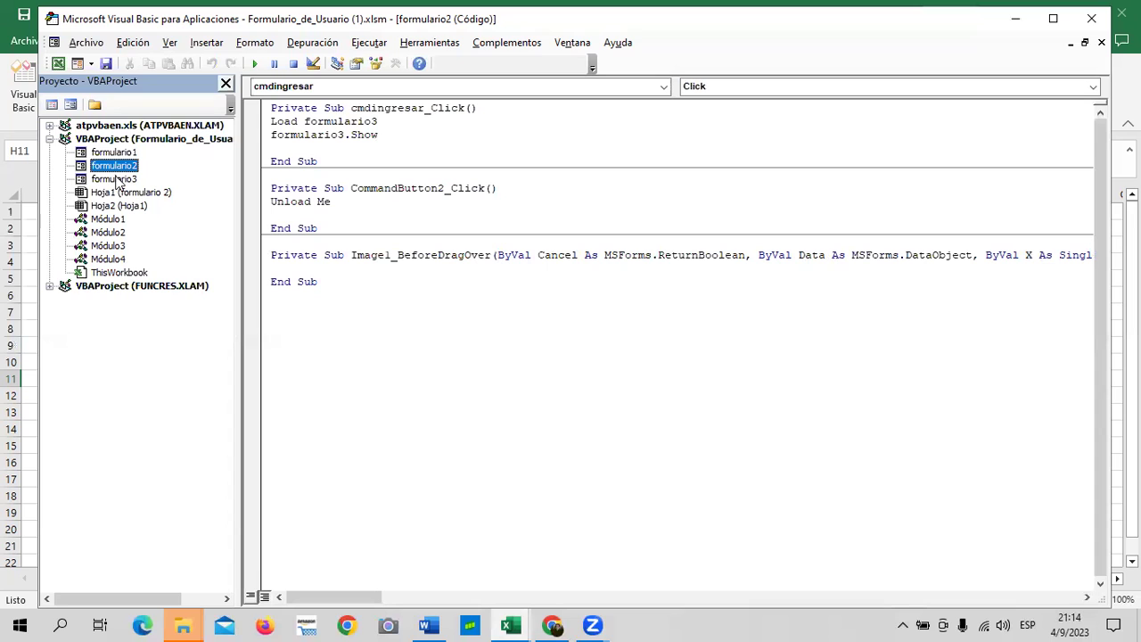
left_click(159, 196)
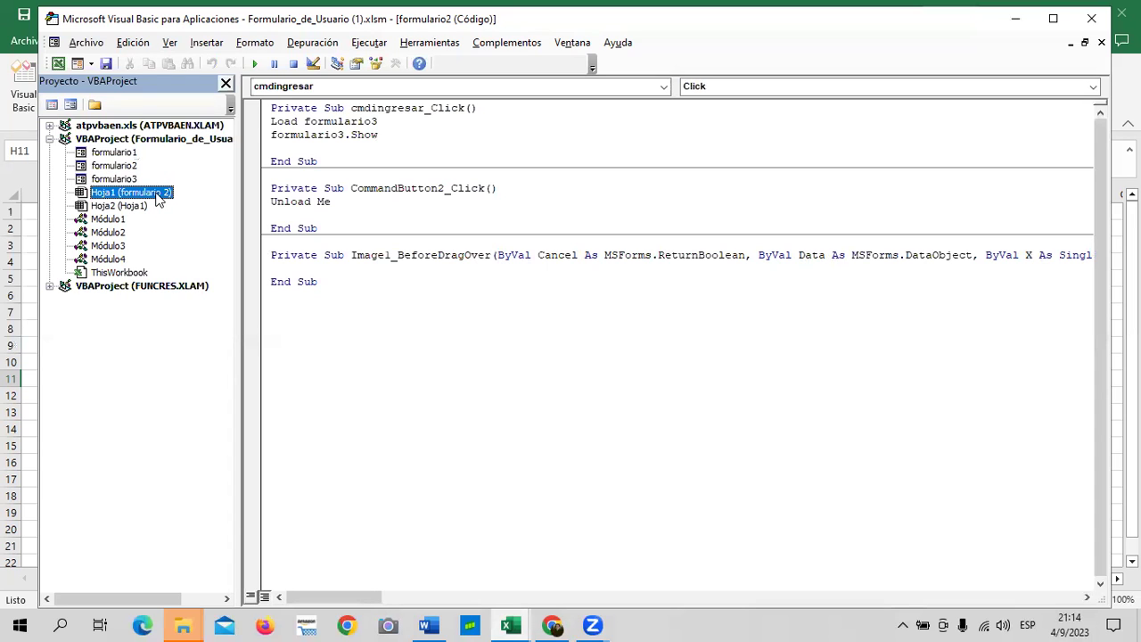
left_click(136, 208)
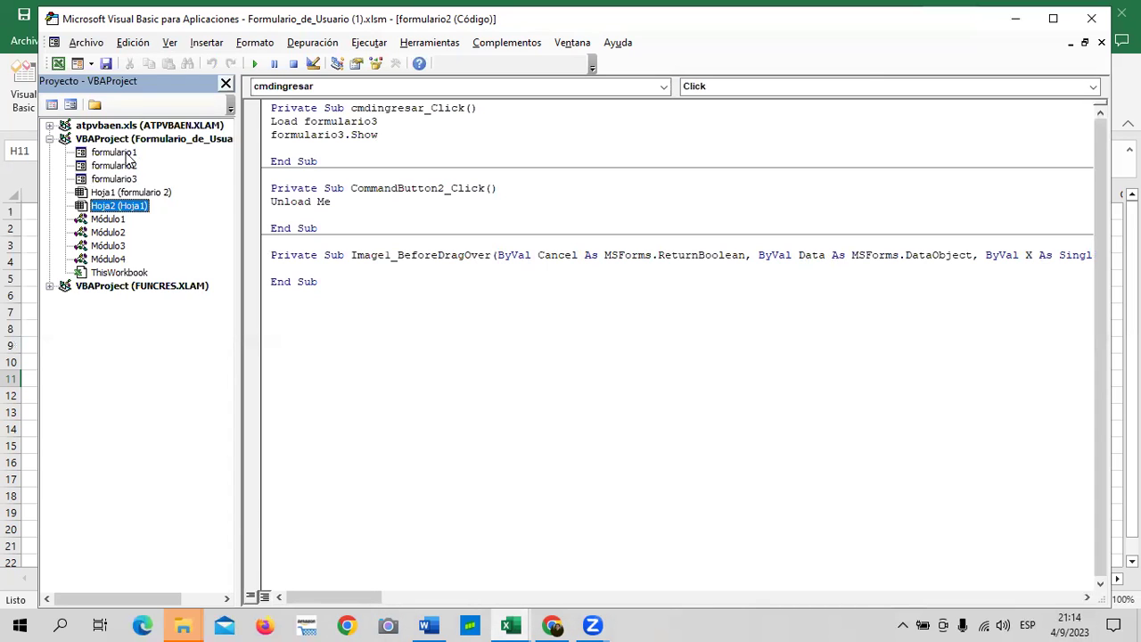
- Open formulario1, formulario2 and formulario3 in the designer, then return to Excel with Alt+F11
double_click(127, 153)
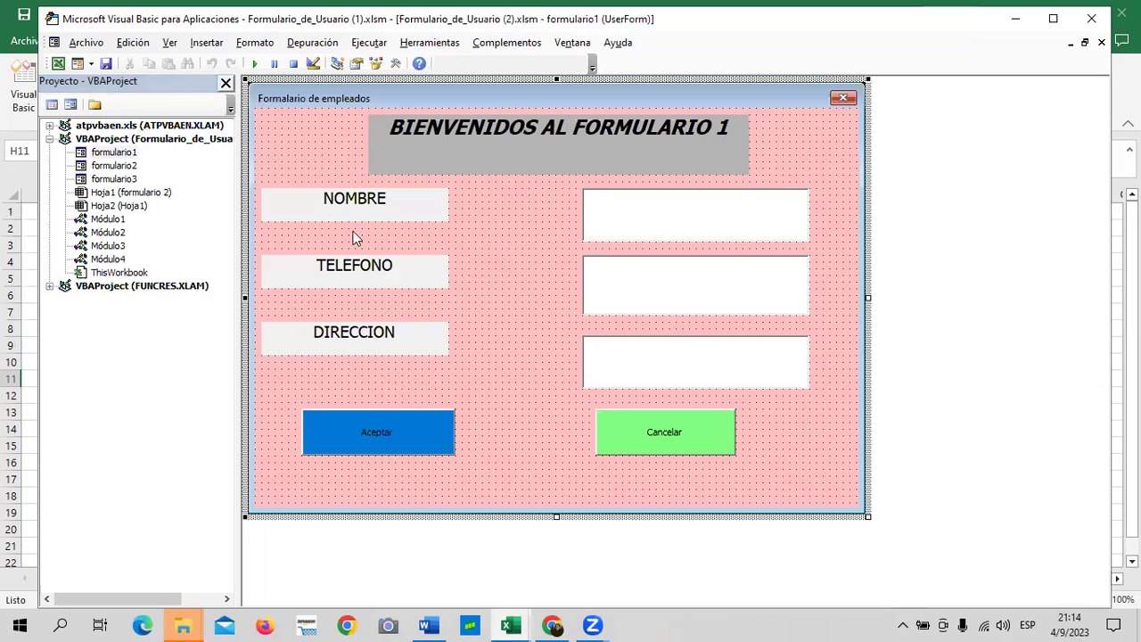
double_click(121, 168)
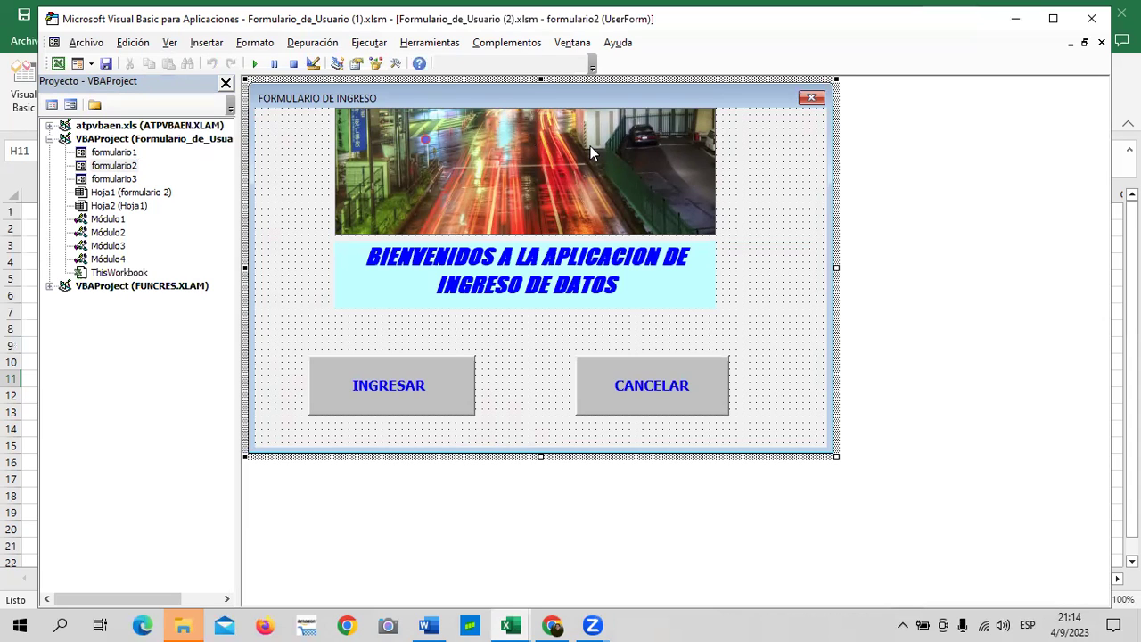
double_click(110, 179)
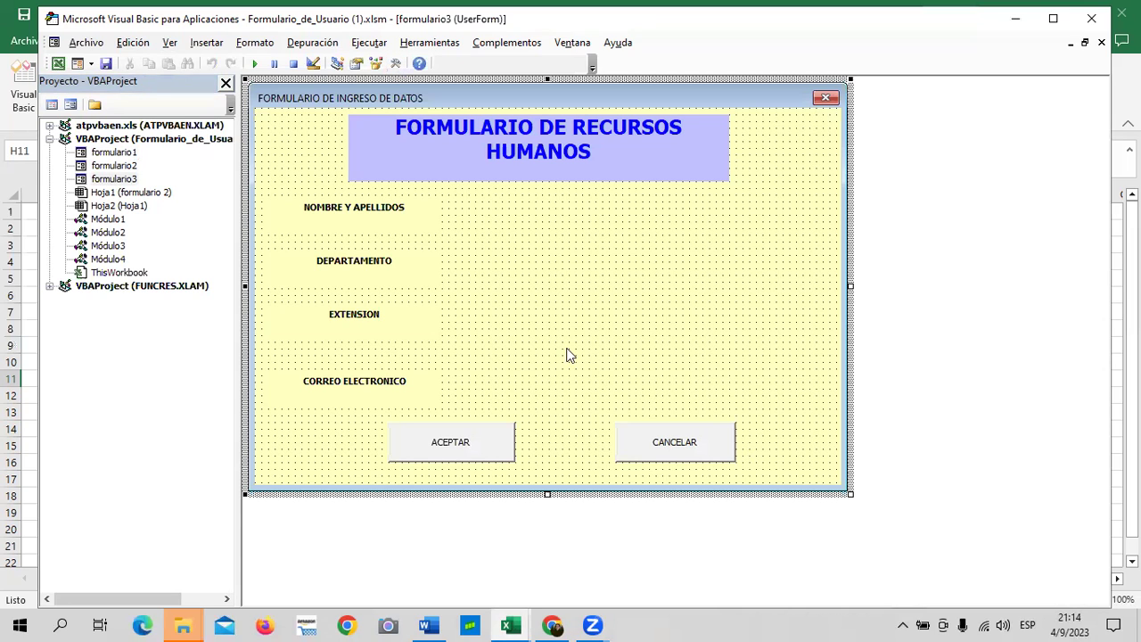
key("alt+F11")
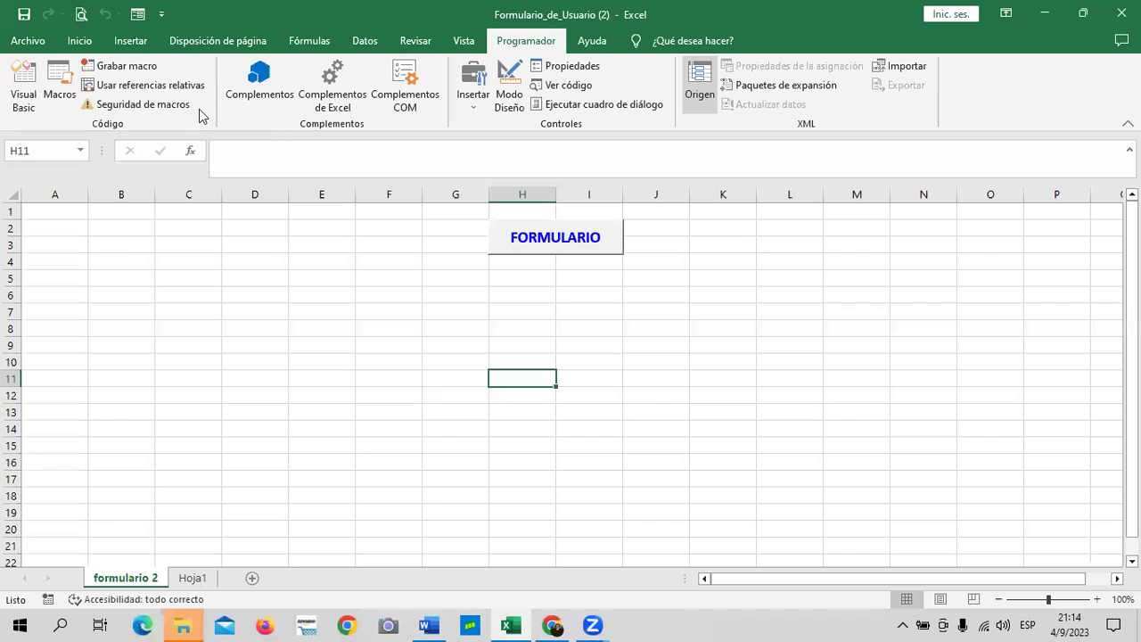
- Run the welcome form from the FORMULARIO button and open the human resources form with INGRESAR
left_click(701, 310)
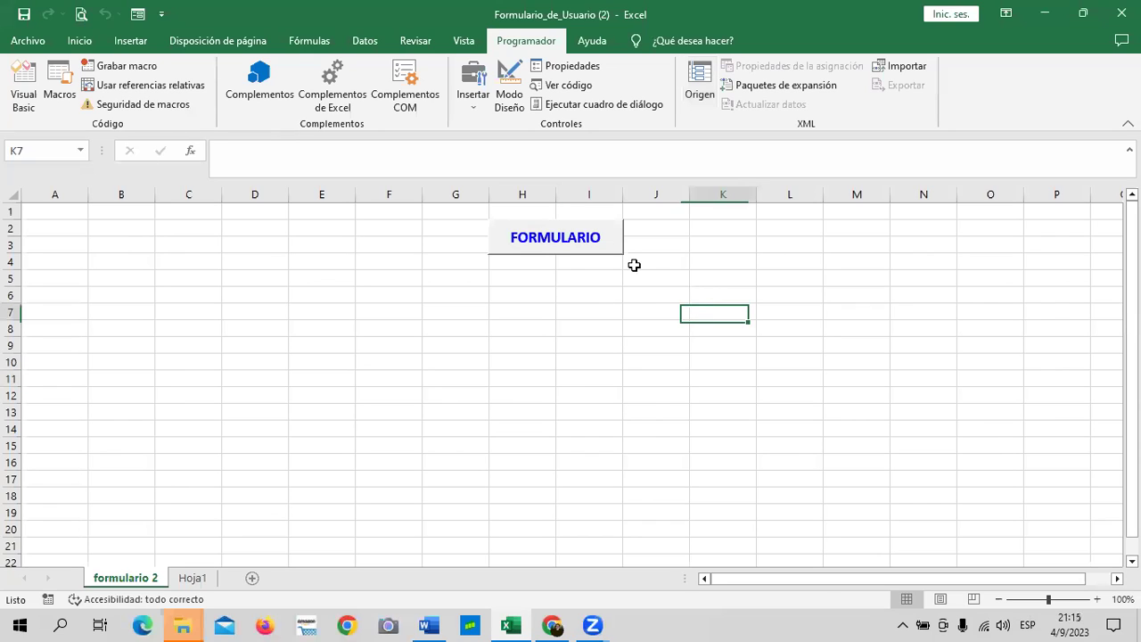
left_click(588, 249)
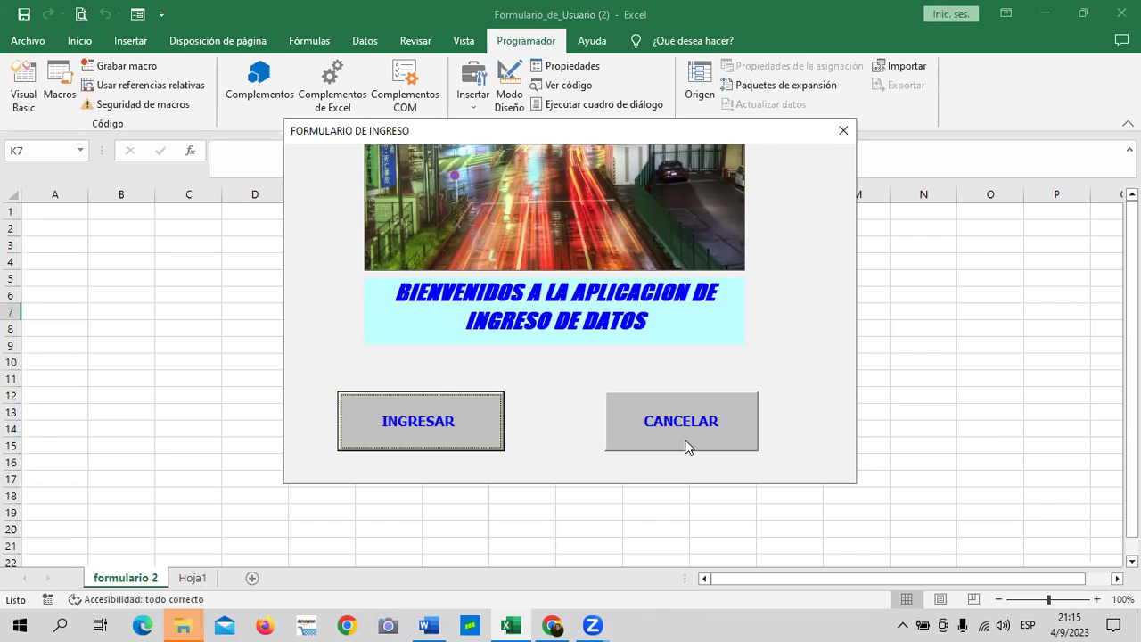
left_click(458, 423)
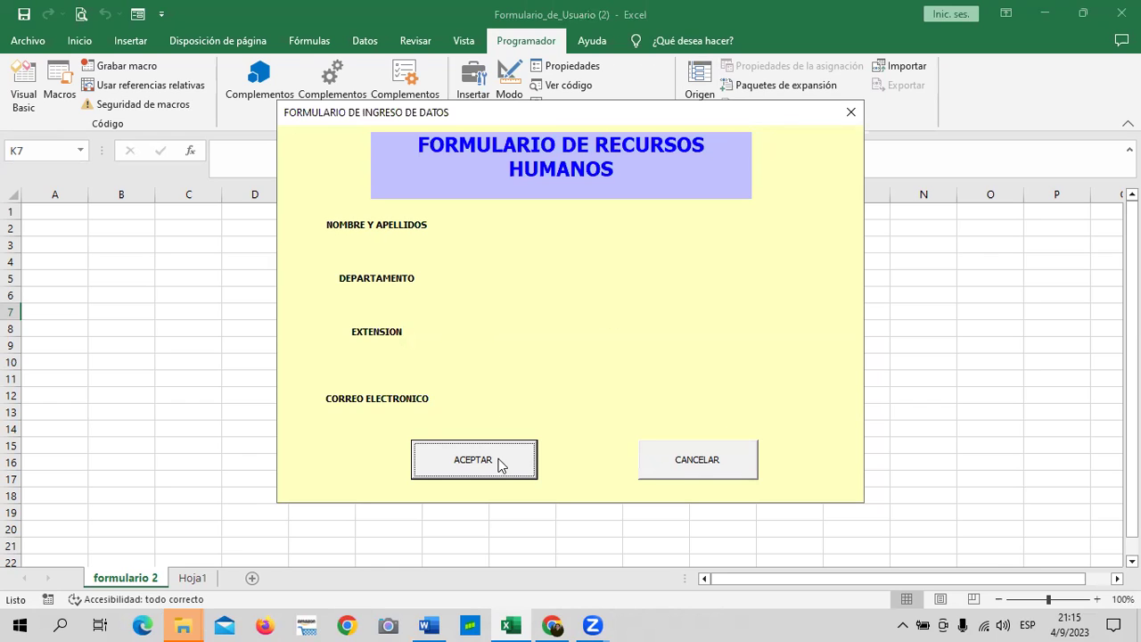
- Try the data-entry form's buttons, close it, and cancel the welcome form back to the sheet
left_click(669, 460)
left_click(515, 462)
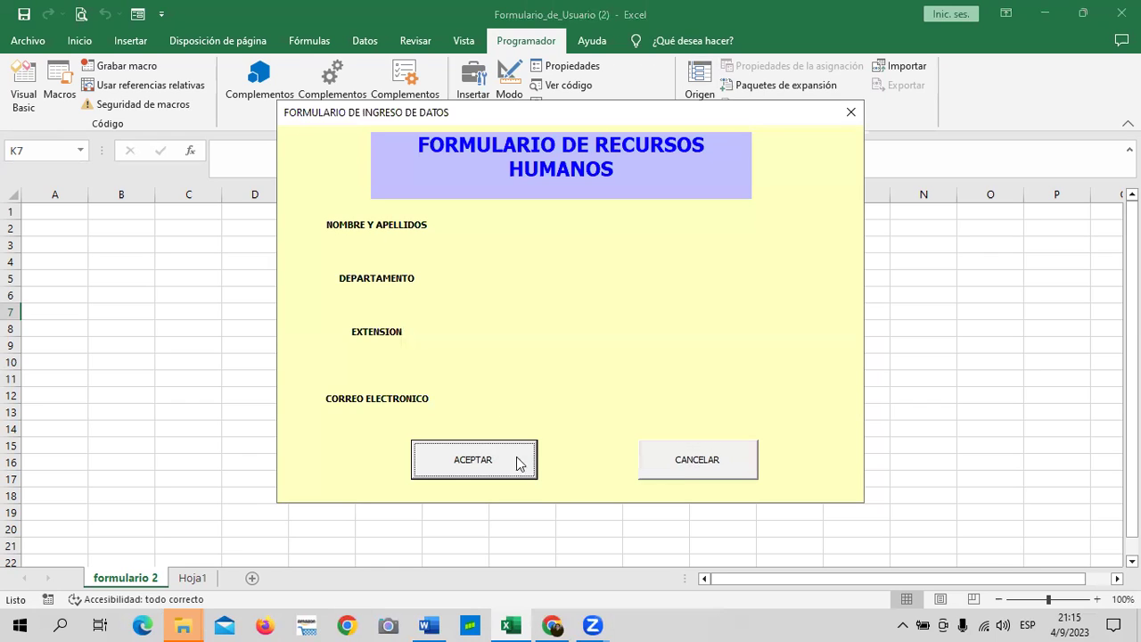
left_click(707, 459)
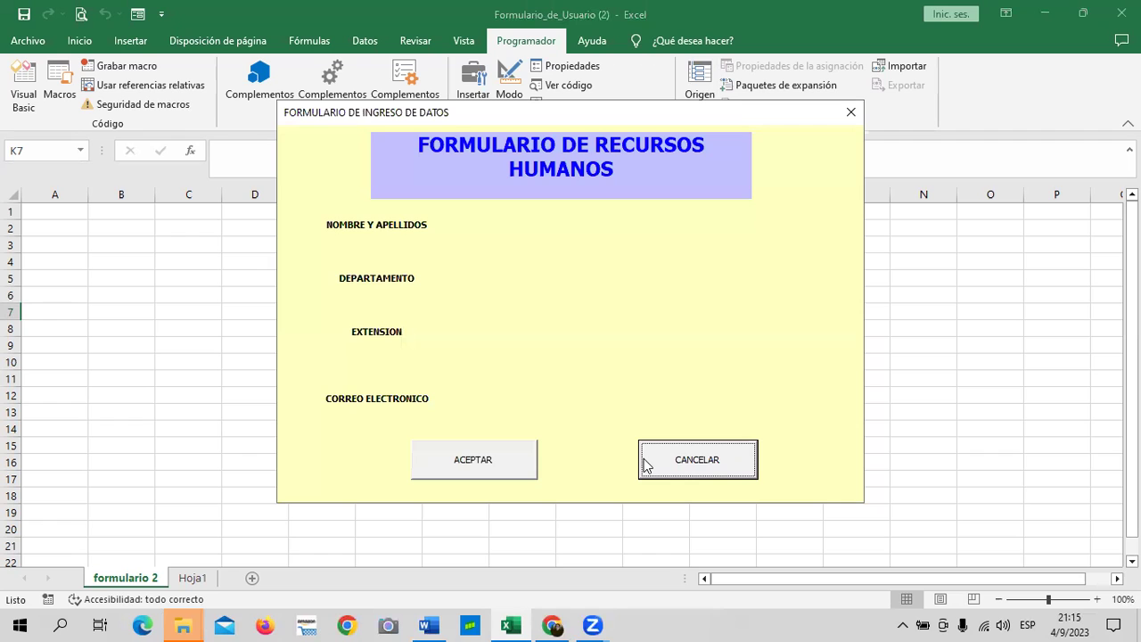
left_click(490, 464)
left_click(712, 468)
left_click(849, 113)
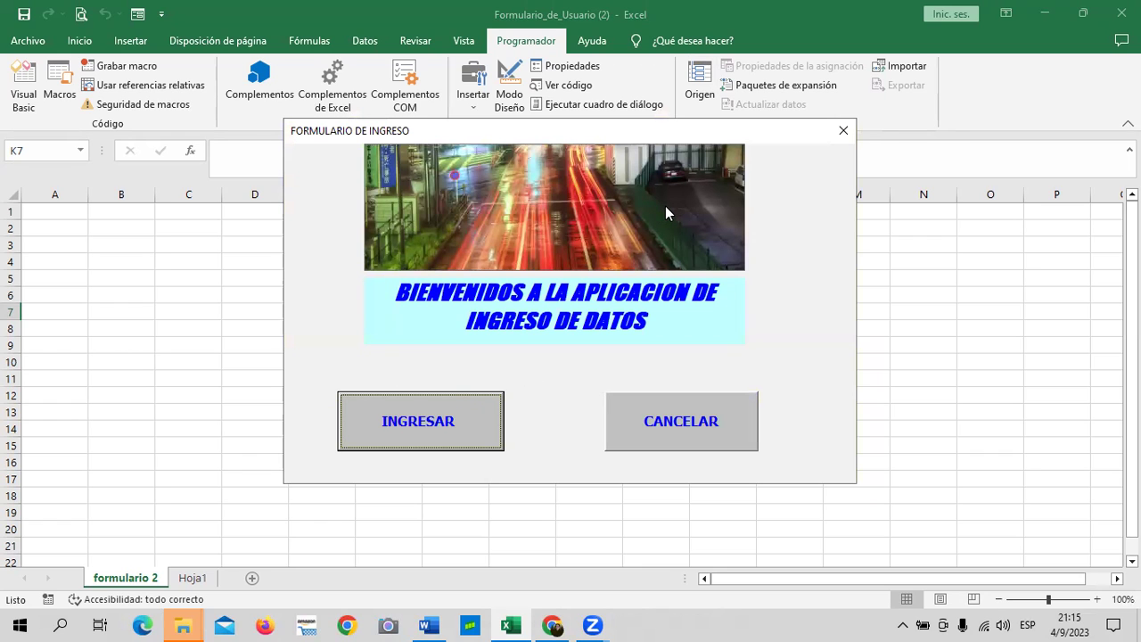
left_click(670, 419)
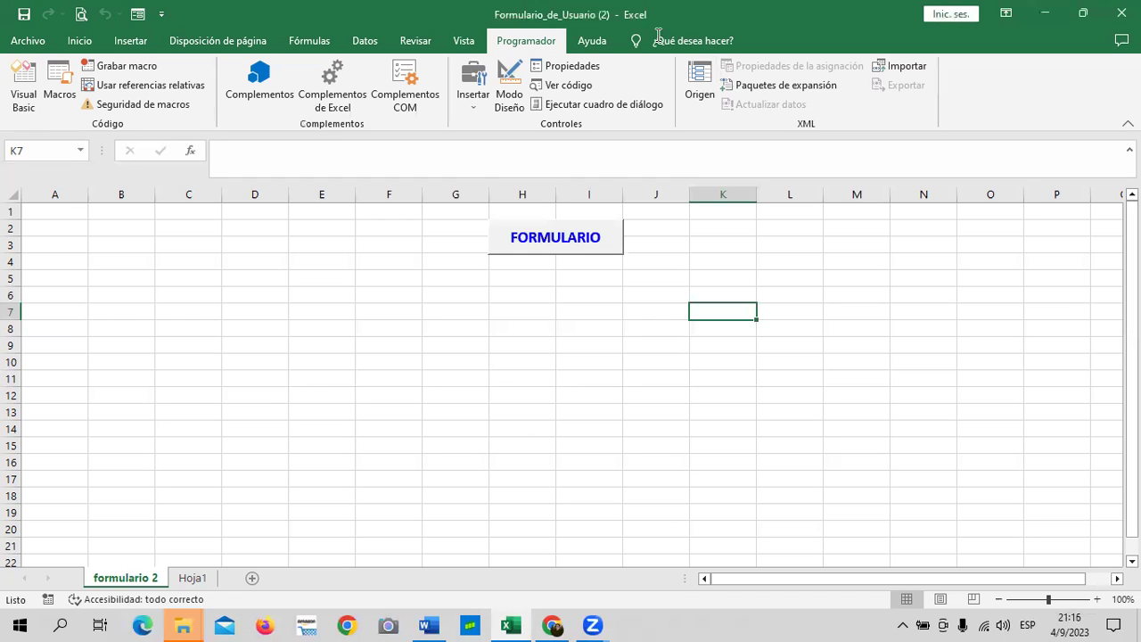
- Read the lesson's Cuadro de herramientas section, then bring the Formulario_de_Usuario (2) workbook back
mouse_move(559, 623)
left_click(483, 514)
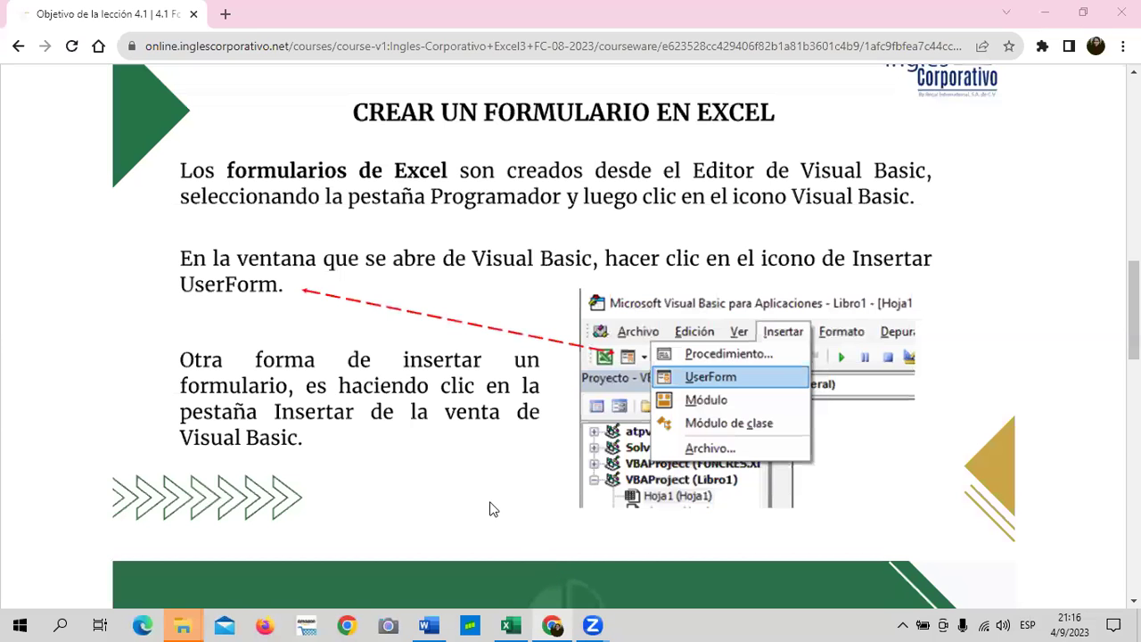
scroll(579, 475, "down", 3)
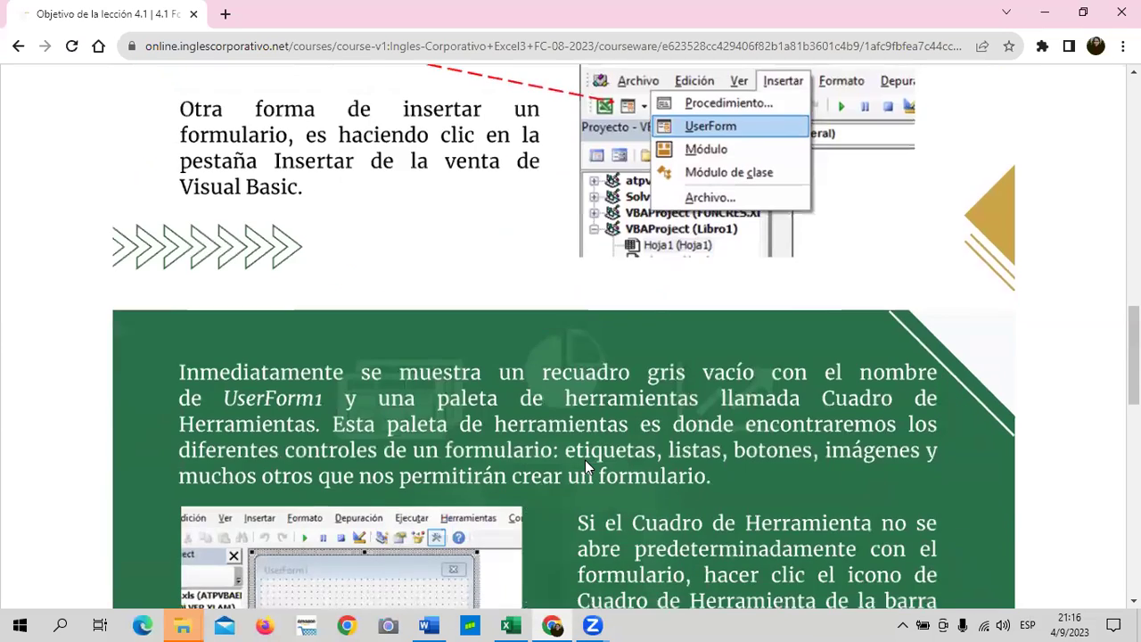
scroll(585, 460, "down", 2)
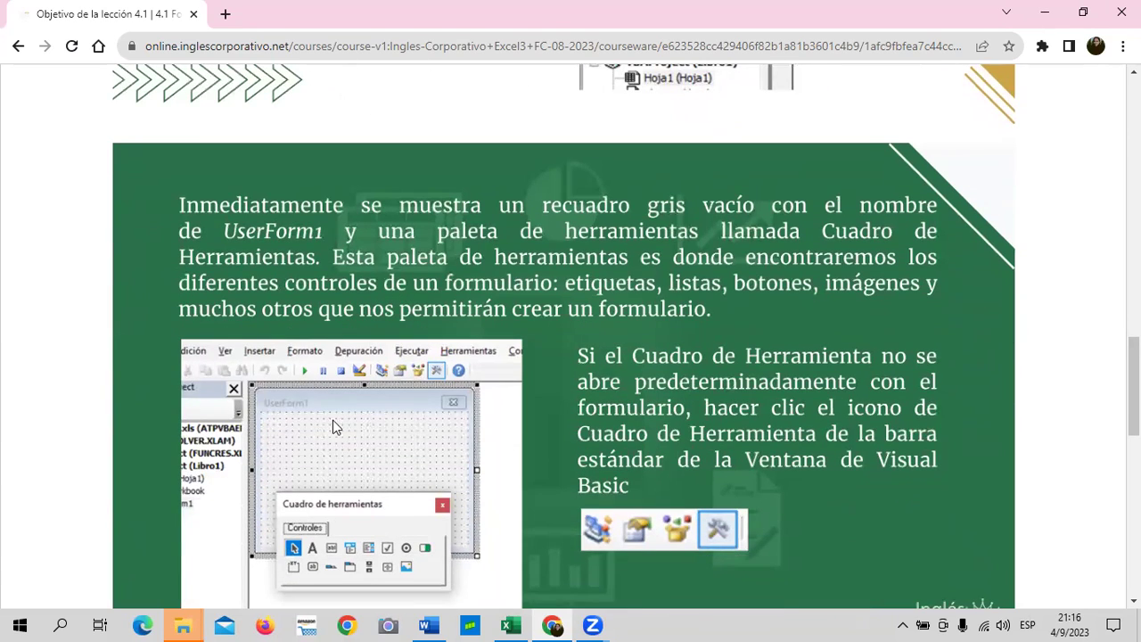
scroll(356, 365, "down", 1)
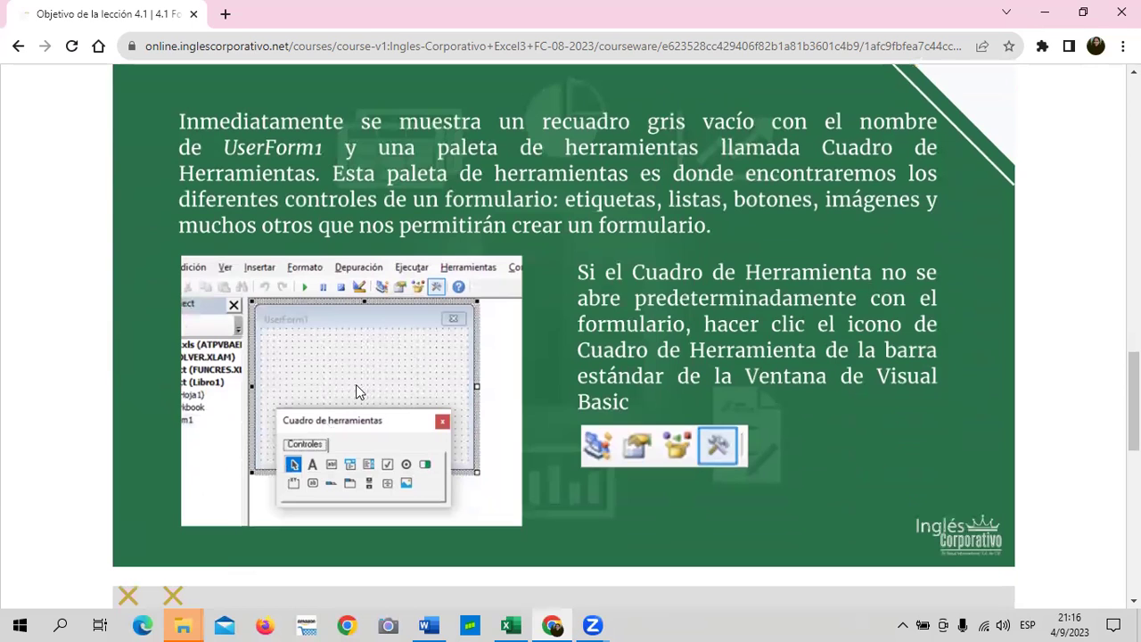
scroll(355, 373, "up", 1)
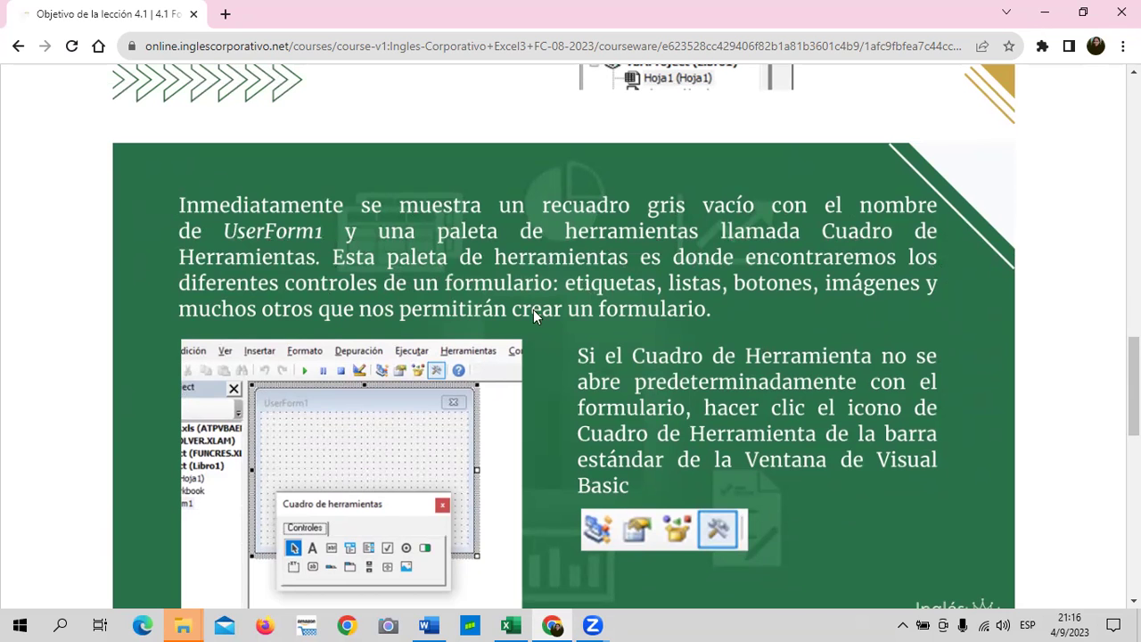
scroll(535, 357, "down", 1)
scroll(713, 446, "down", 1)
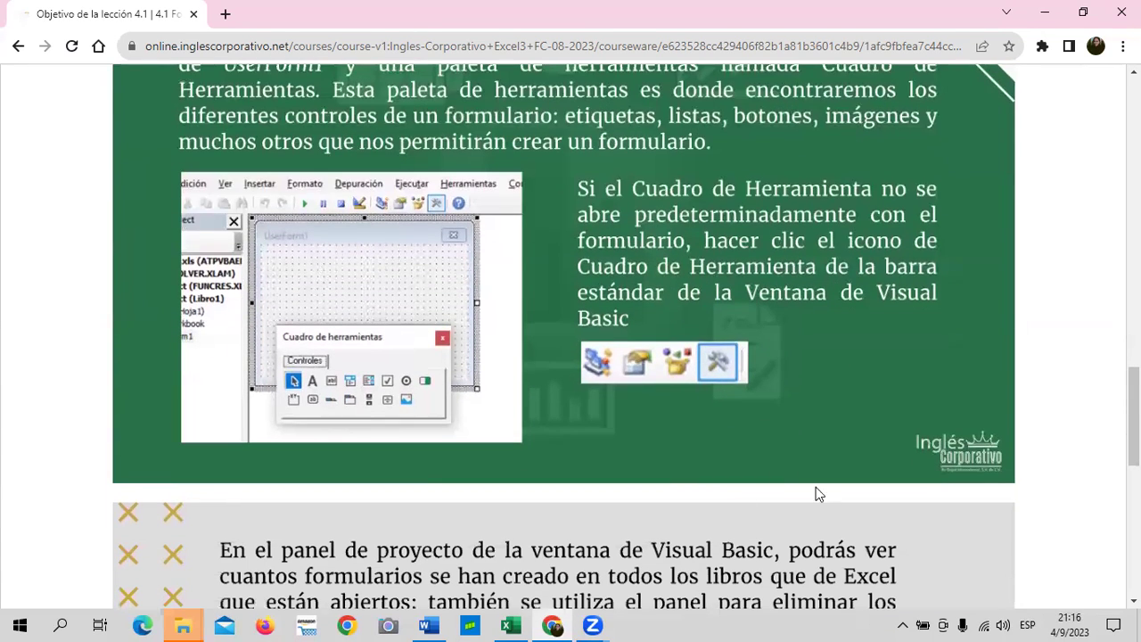
key("XF86MonBrightnessDown")
scroll(386, 385, "up", 1)
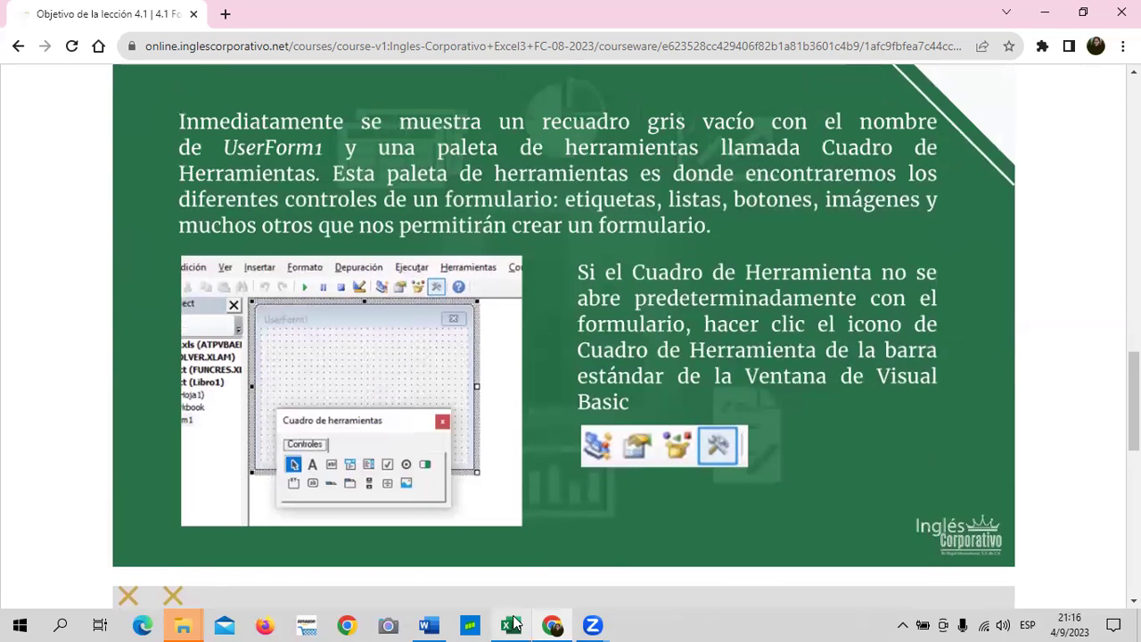
mouse_move(511, 624)
left_click(504, 575)
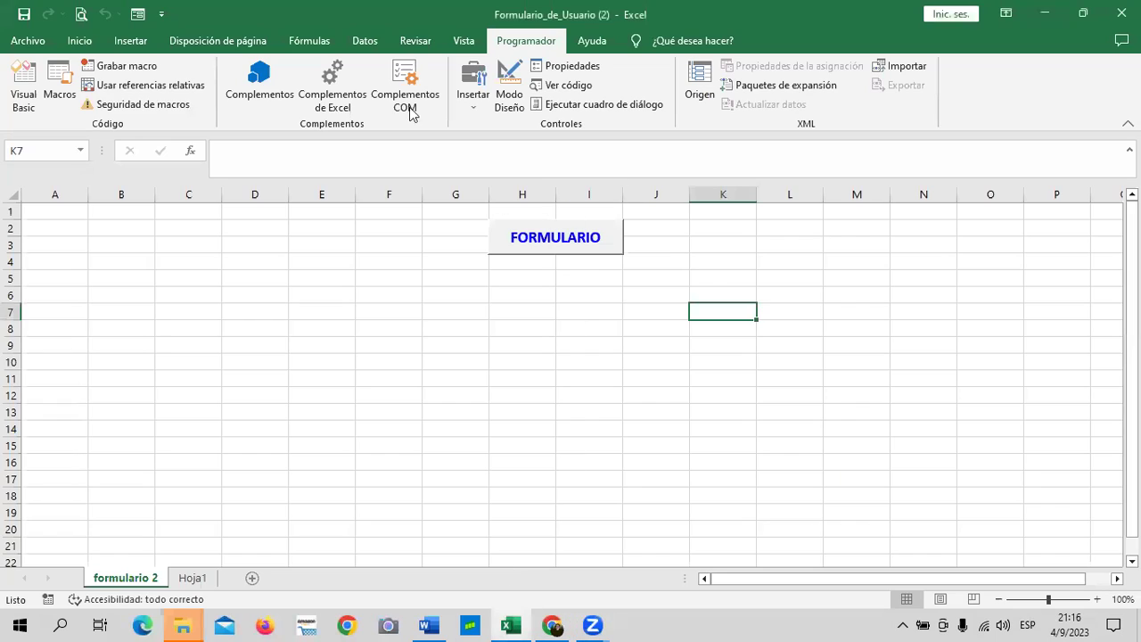
- In the VBA editor, select the NOMBRE label and show the toolbox beside the form
left_click(23, 85)
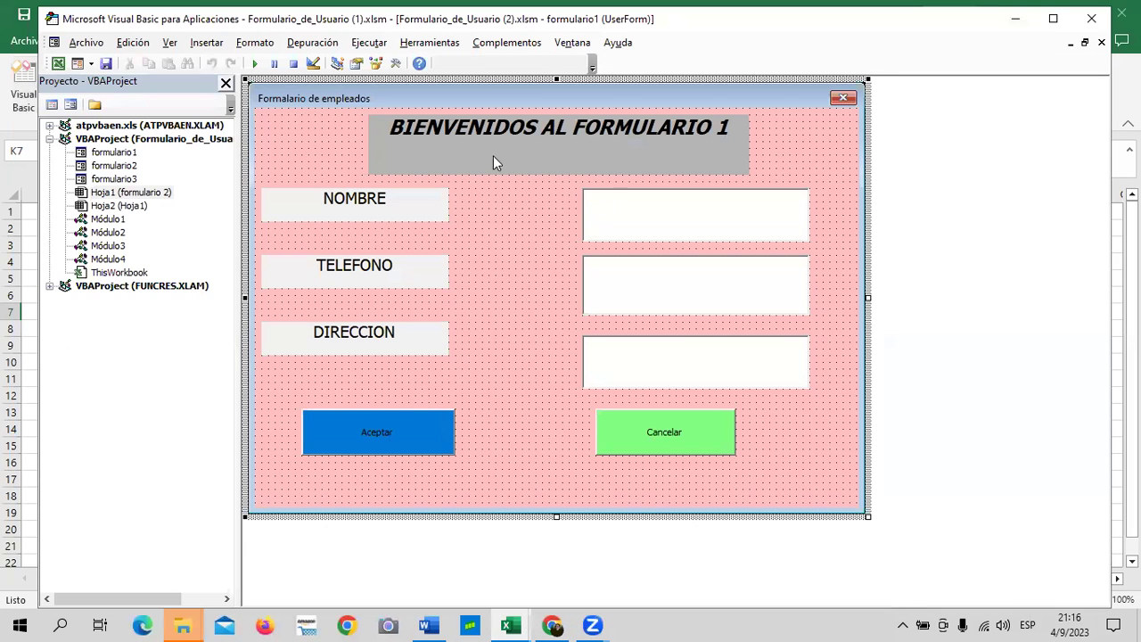
left_click(405, 208)
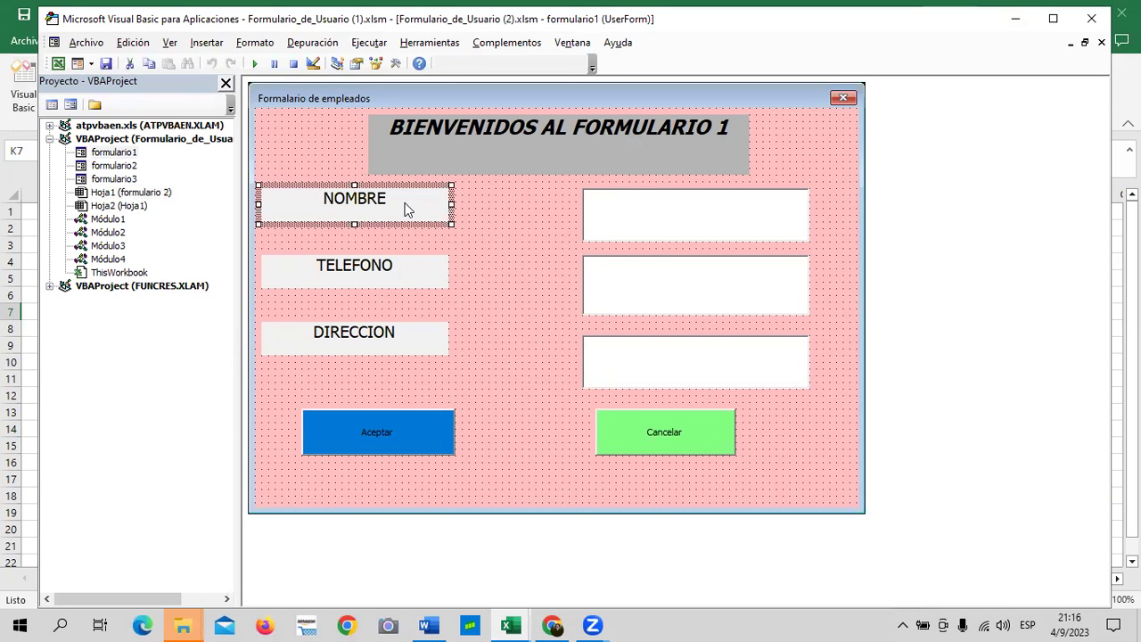
left_click(393, 66)
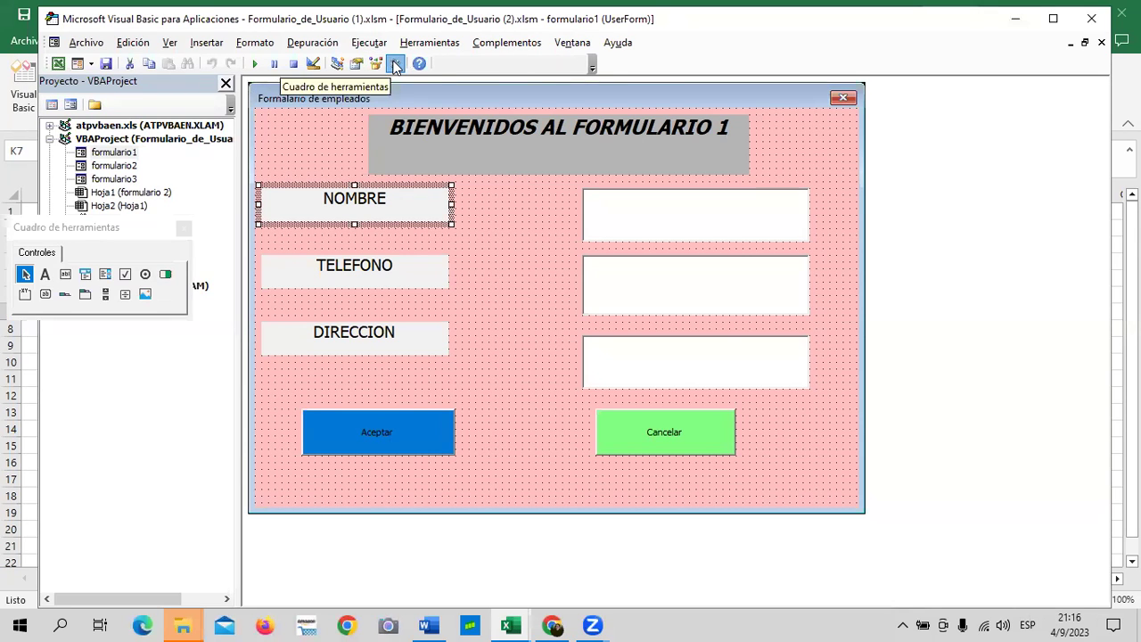
left_click(133, 230)
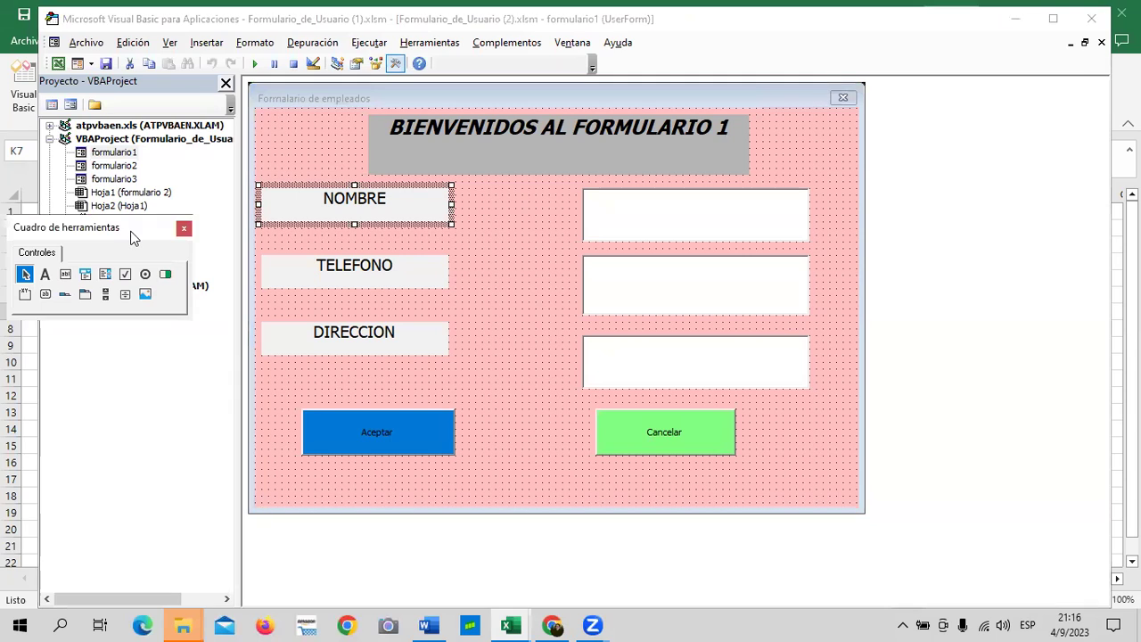
left_click_drag(133, 230, 978, 226)
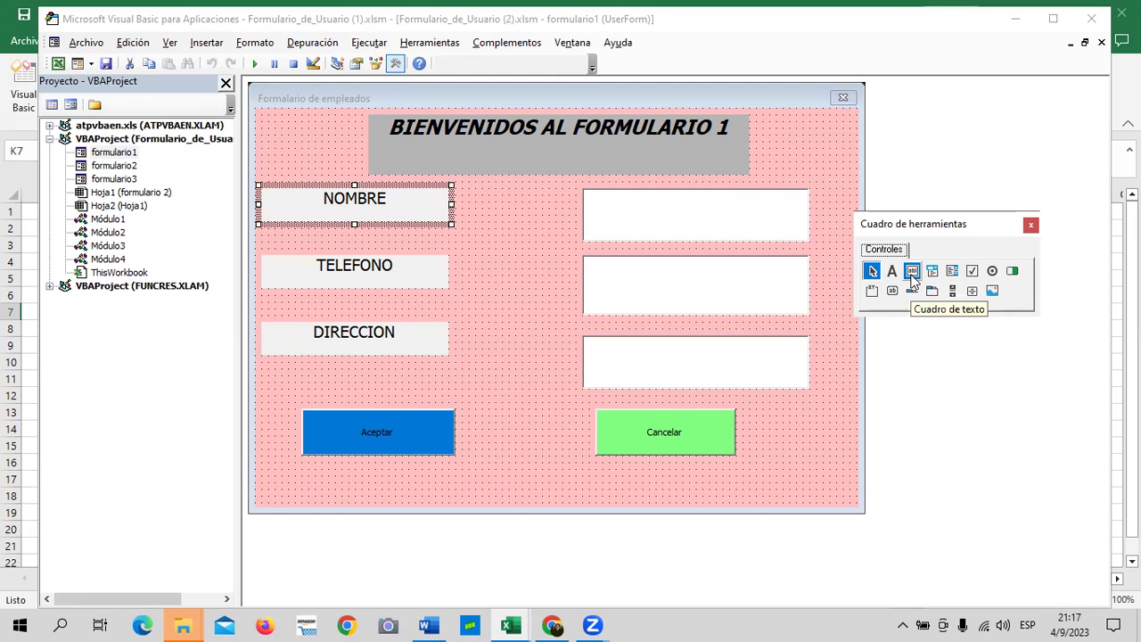
- Select the first text box, then the whole employee form, and close the toolbox
left_click(728, 227)
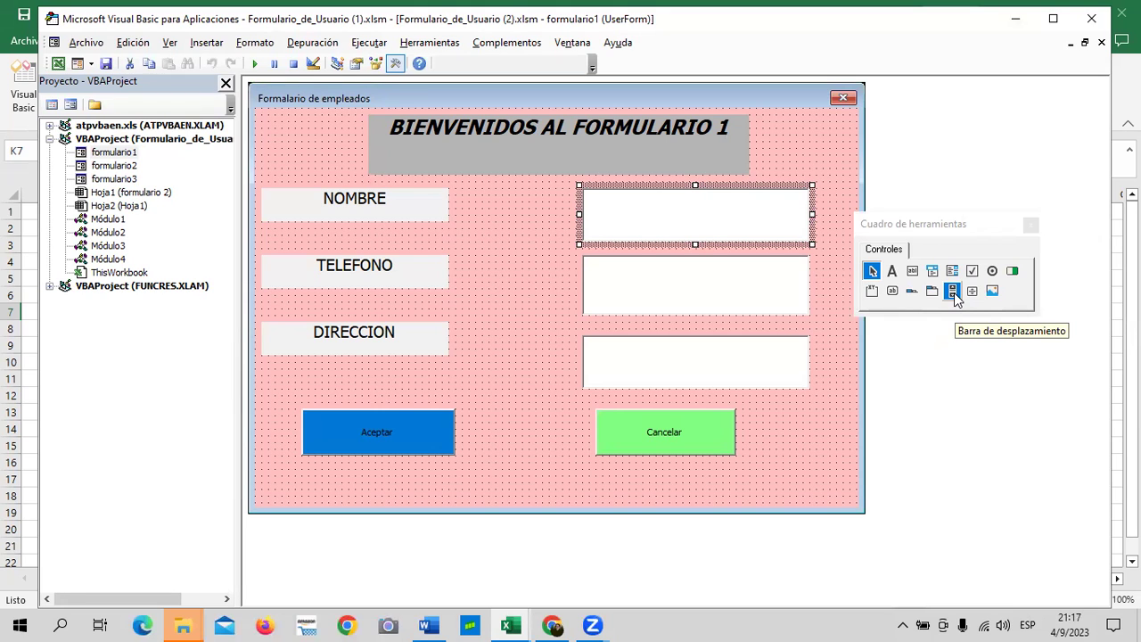
left_click(845, 112)
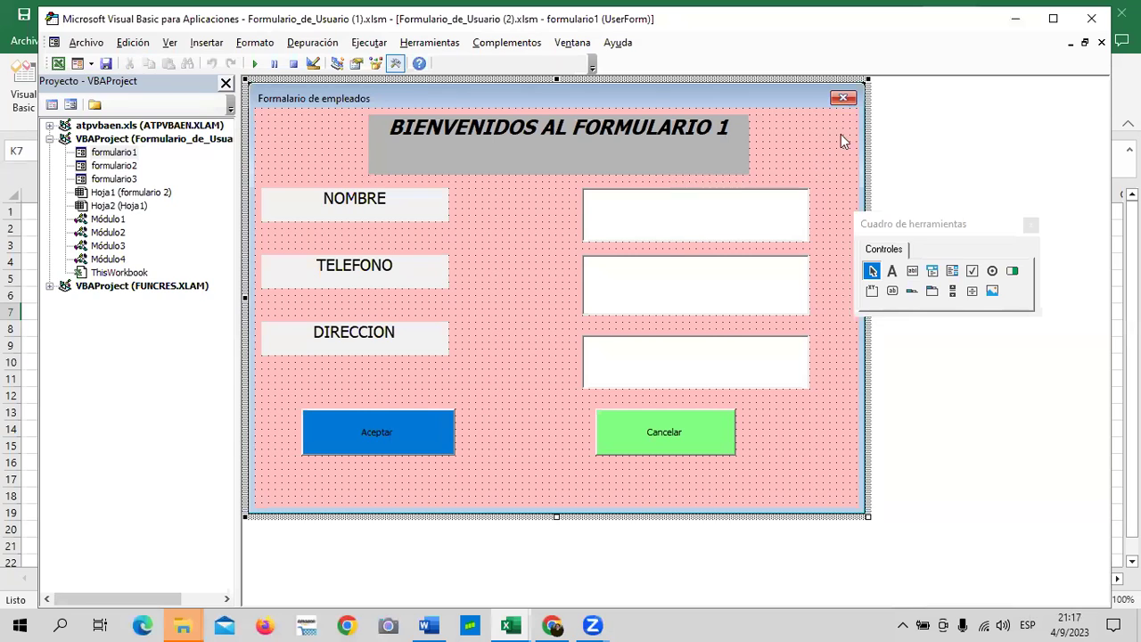
left_click(1030, 223)
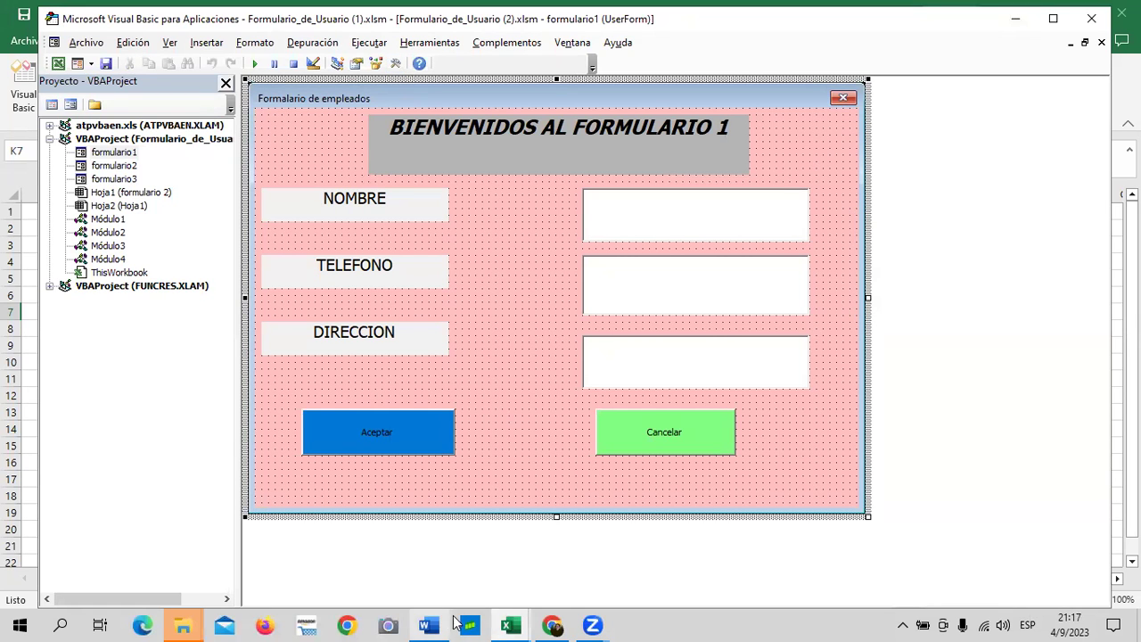
- Read the UserForm1 toolbox slide in the course, then return to the Visual Basic editor
mouse_move(552, 625)
left_click(556, 552)
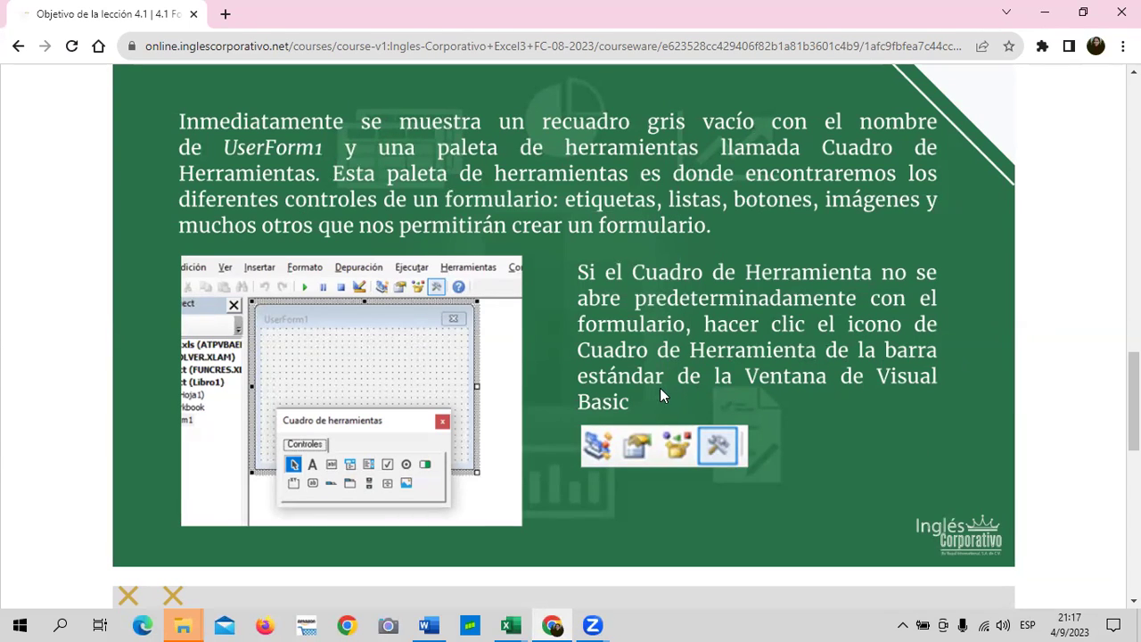
left_click(509, 624)
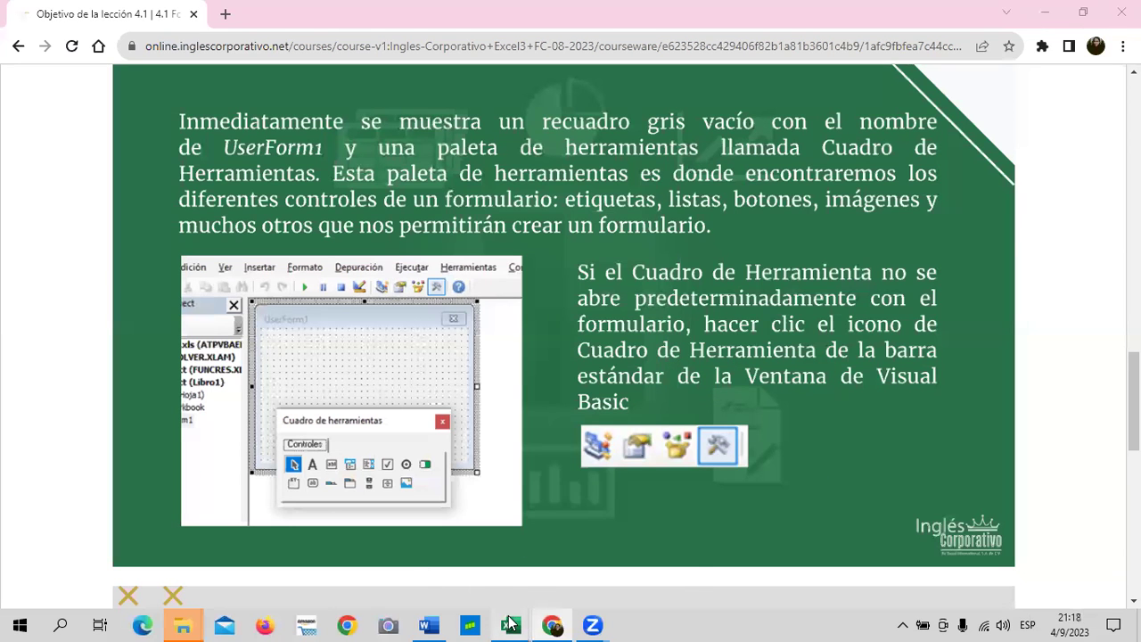
left_click(590, 562)
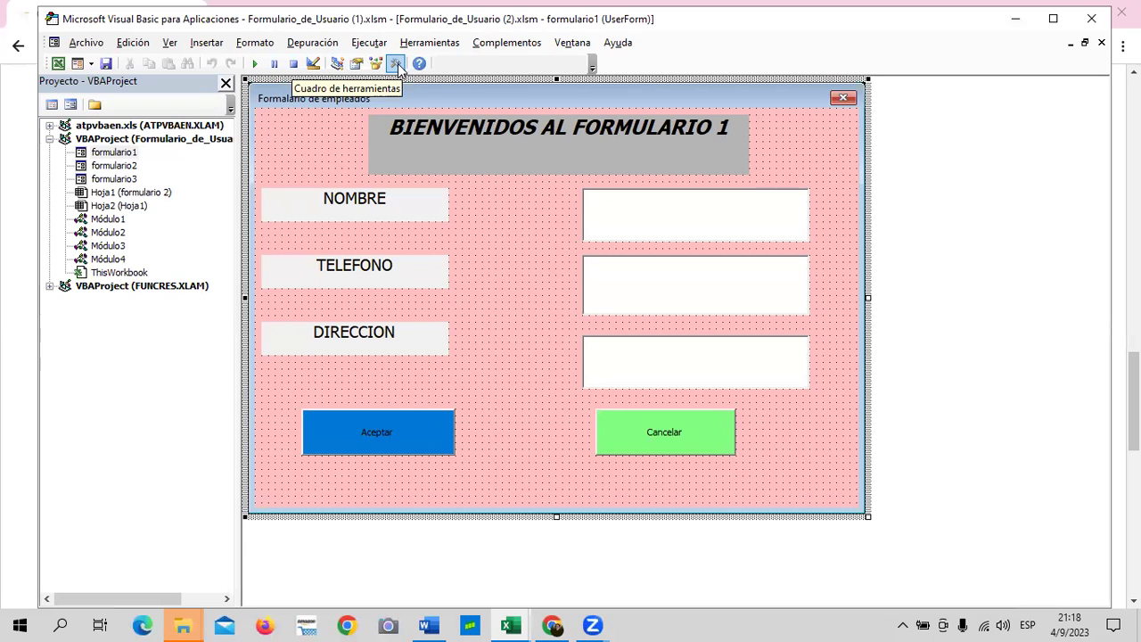
- Open and close the control toolbox and formulario1's Properties window, then return to the course page
left_click(397, 65)
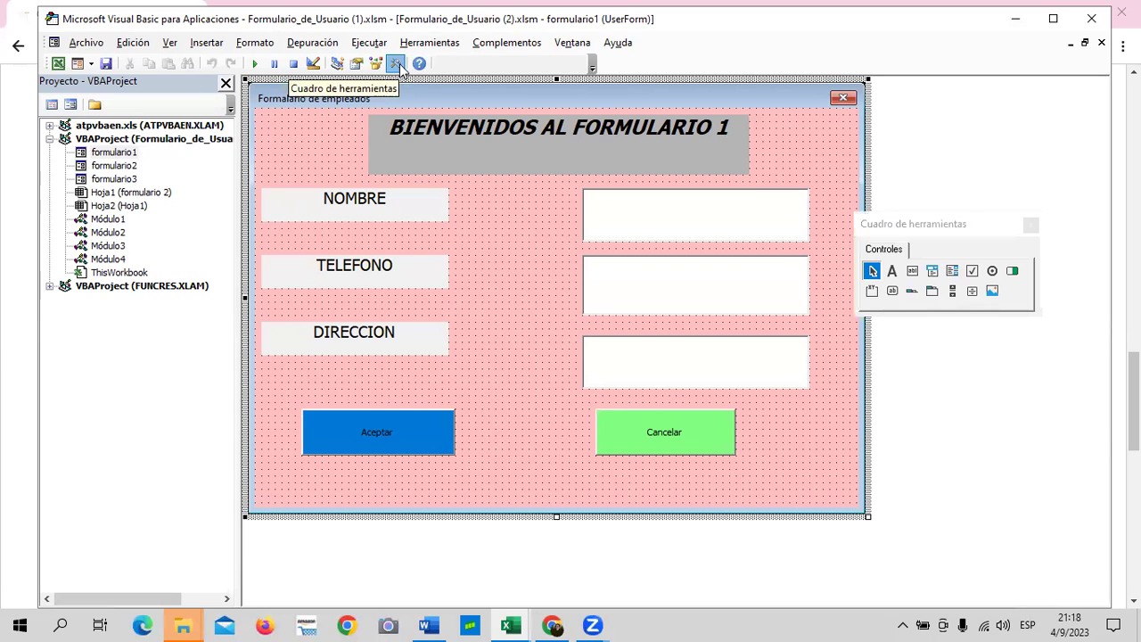
left_click(1031, 225)
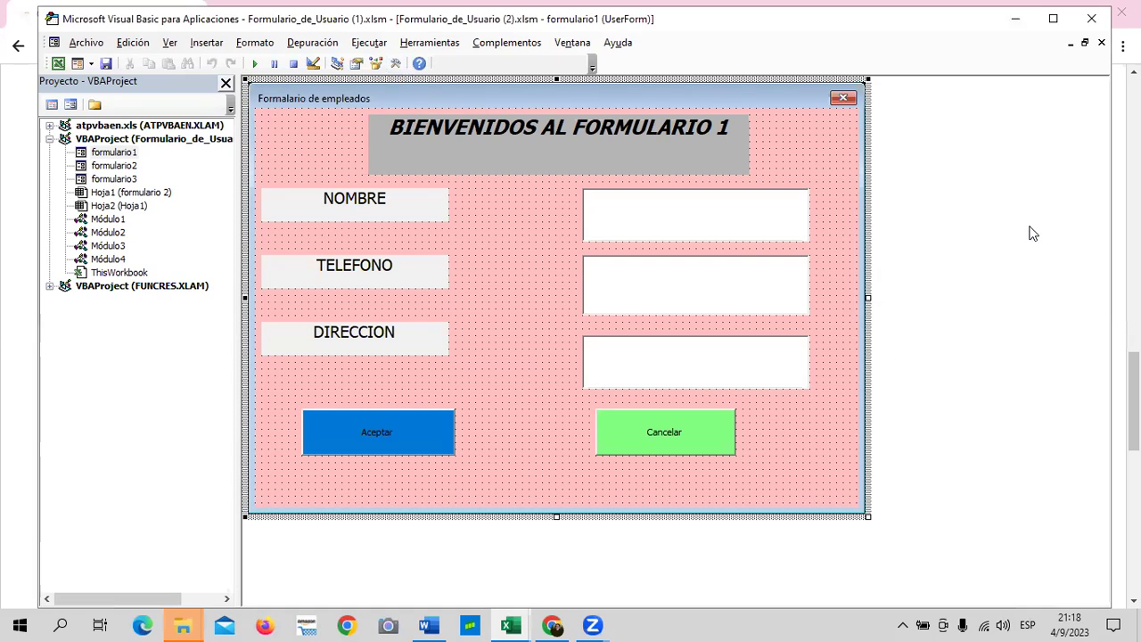
left_click(357, 64)
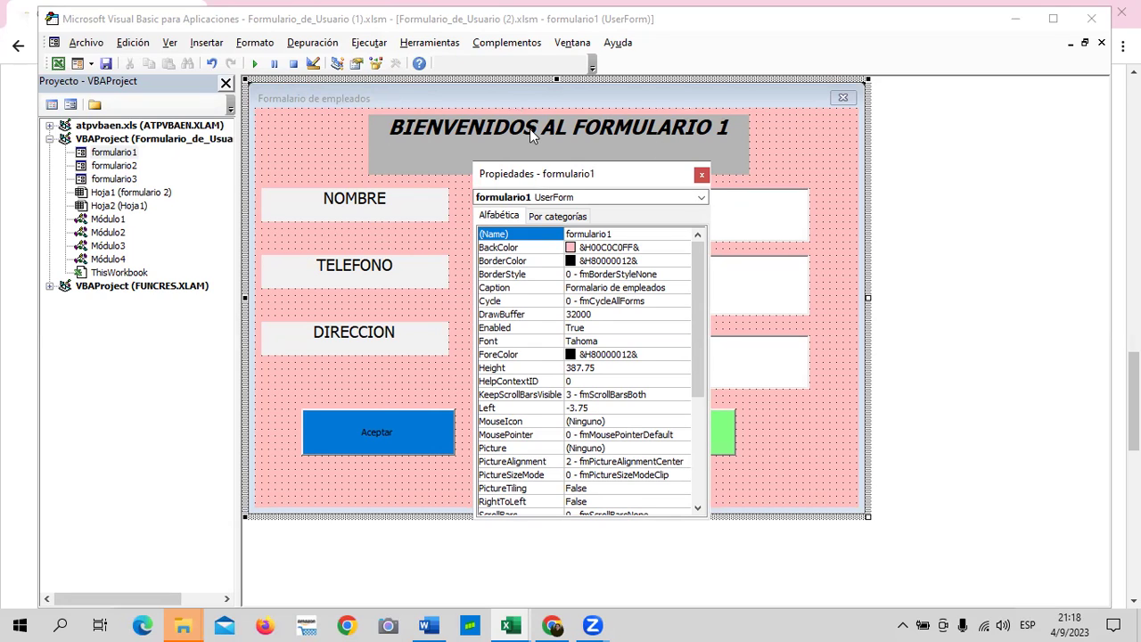
left_click(700, 174)
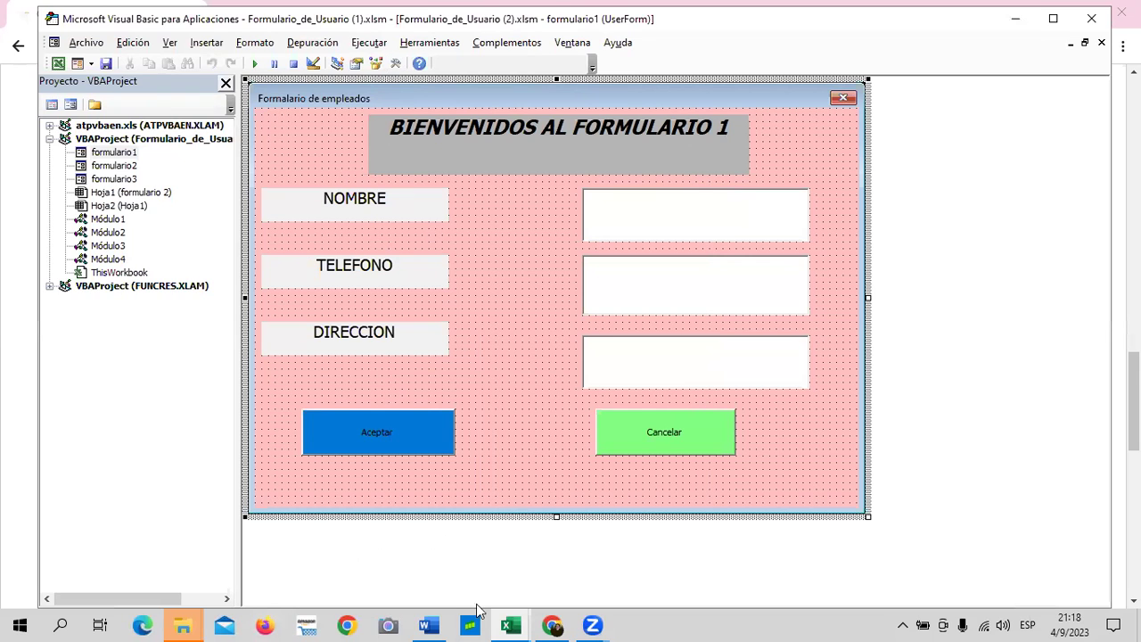
left_click(553, 624)
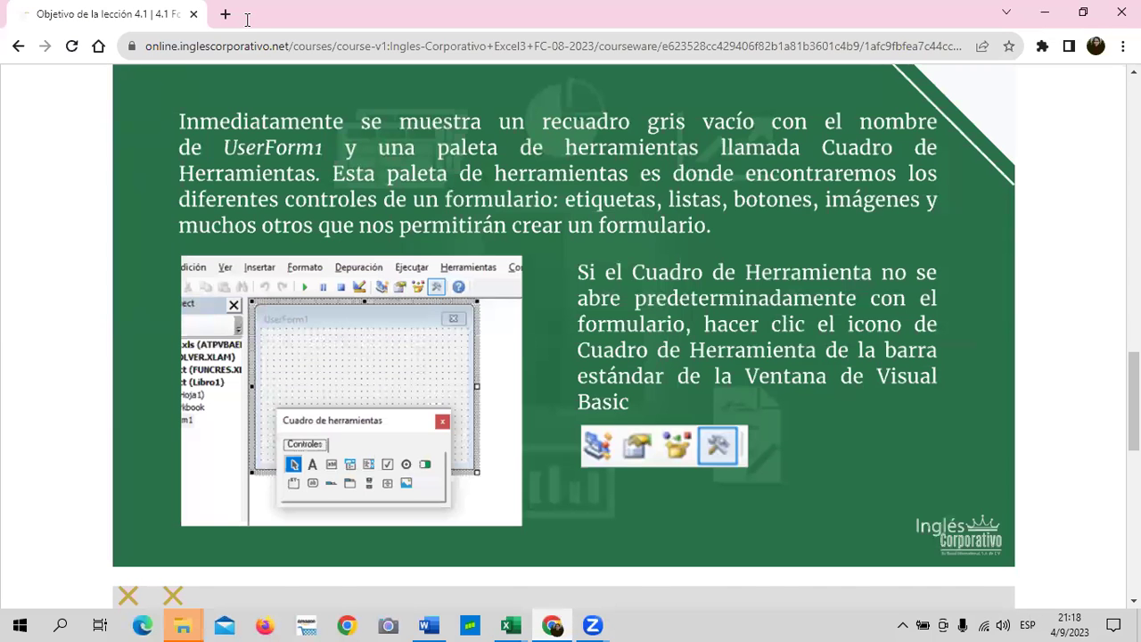
- Scroll the lesson to the section on removing forms, then bring the Visual Basic editor forward
scroll(657, 314, "down", 4)
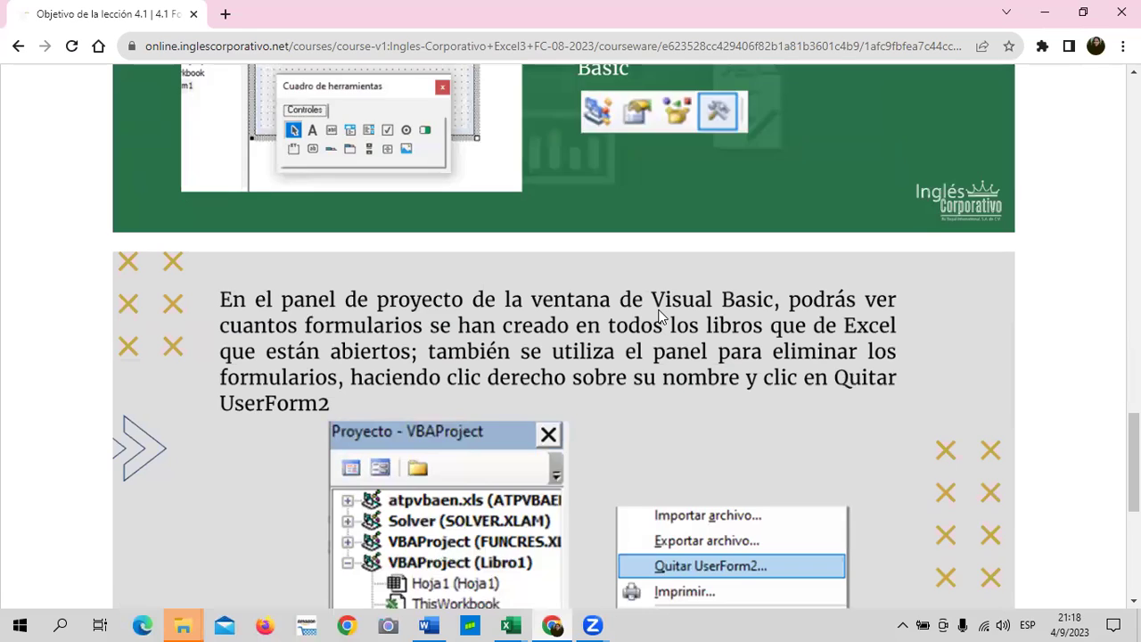
scroll(658, 313, "down", 1)
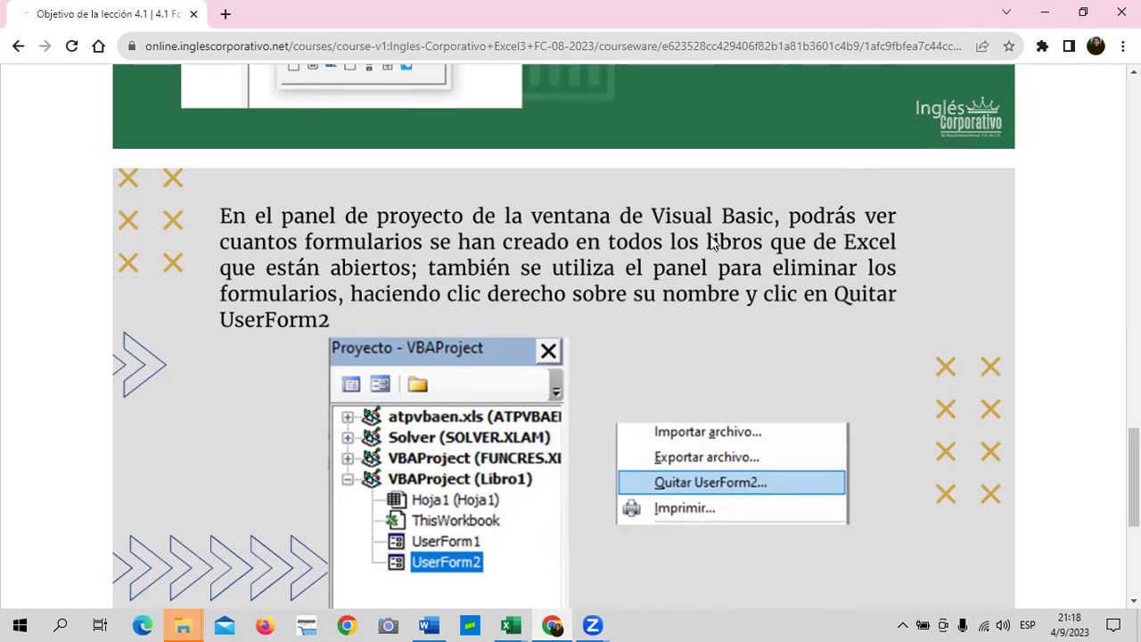
scroll(415, 392, "down", 2)
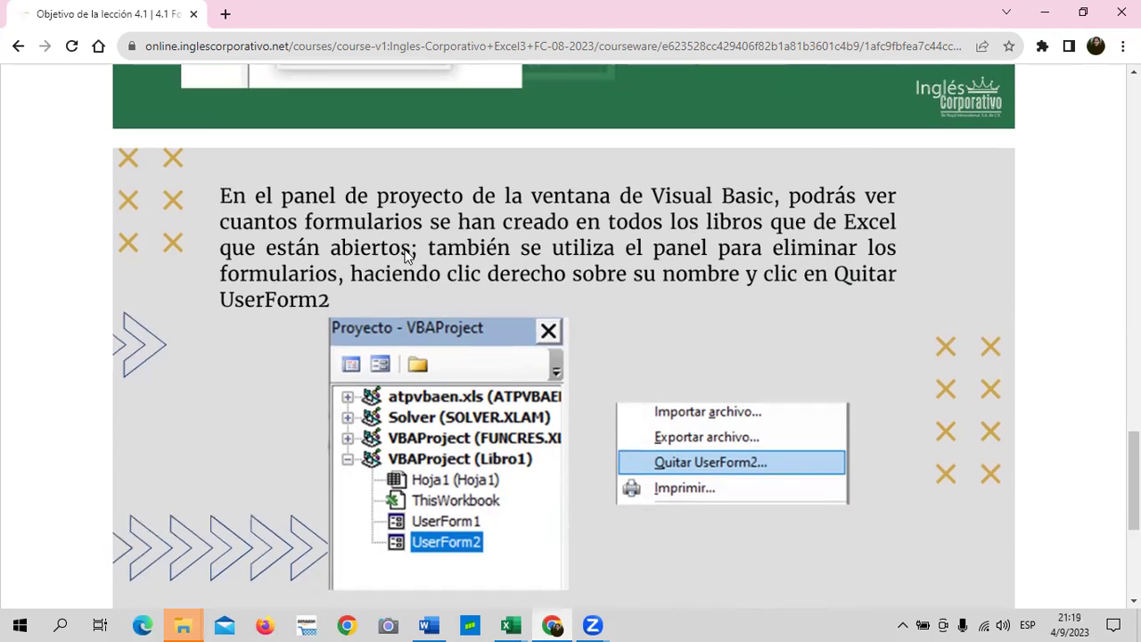
scroll(410, 357, "up", 1)
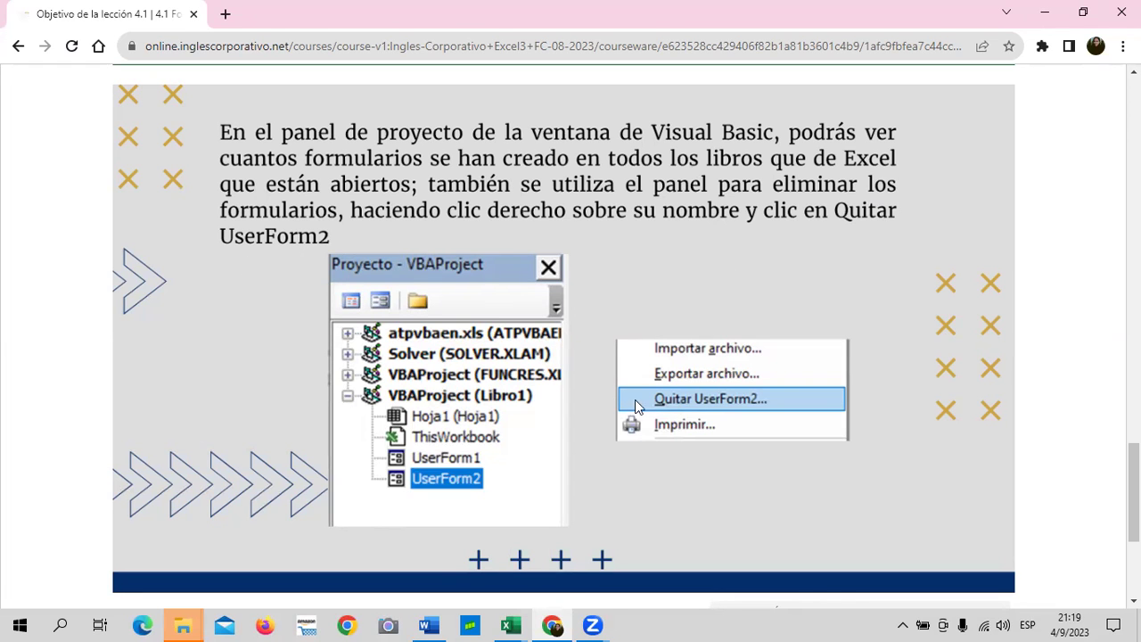
mouse_move(510, 625)
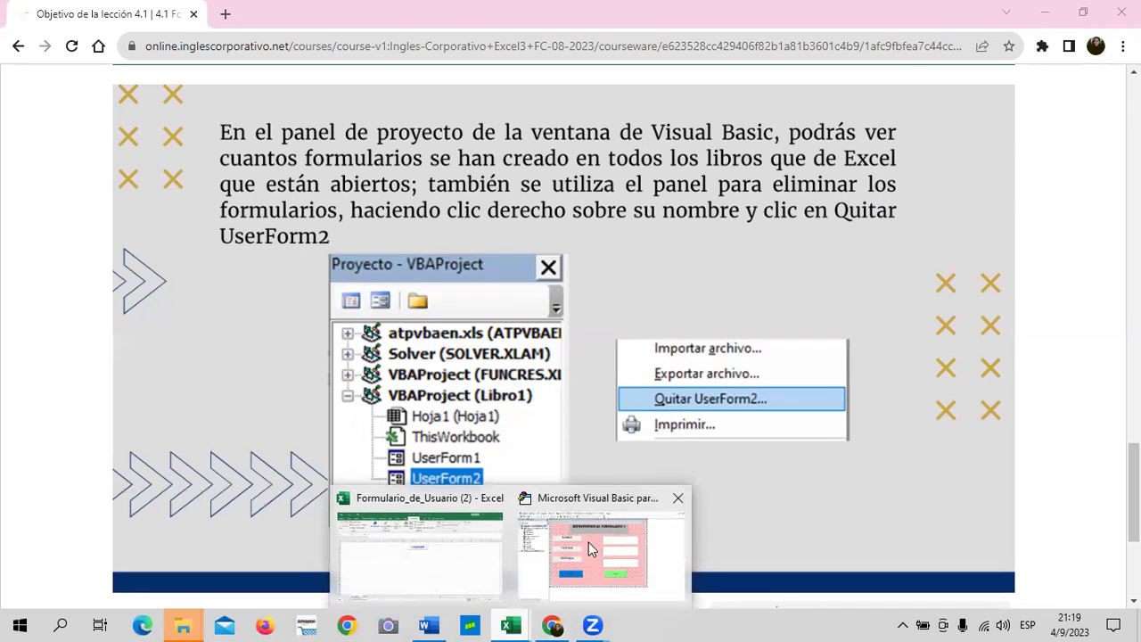
left_click(588, 542)
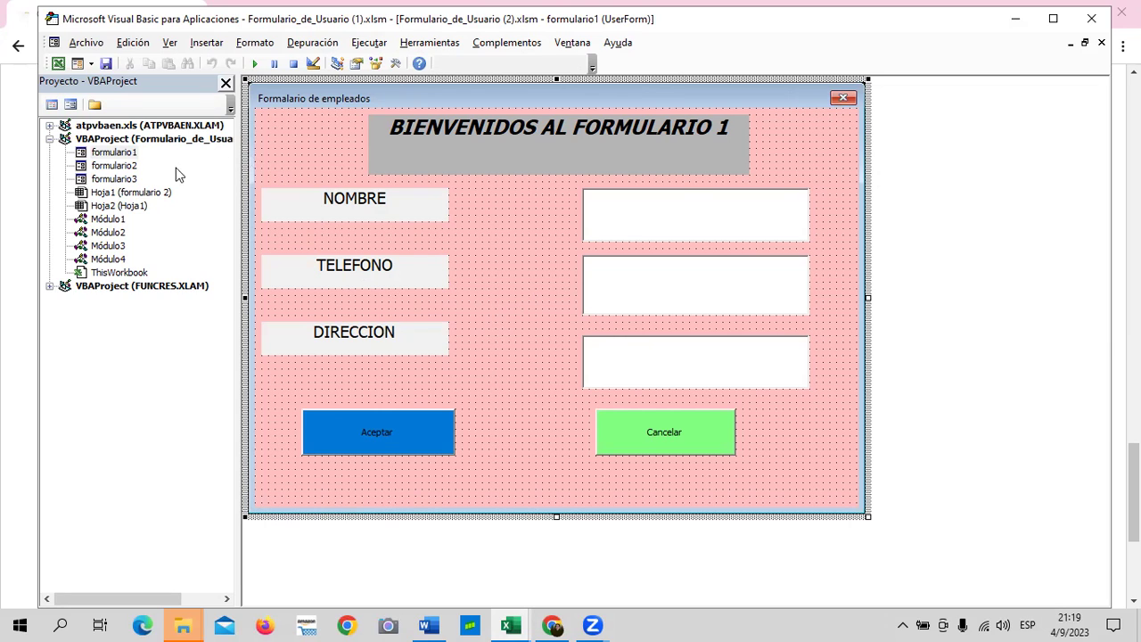
- Inspect the right-click actions for formulario1 and formulario3 without removing either, then return to the course
left_click(126, 155)
right_click(126, 157)
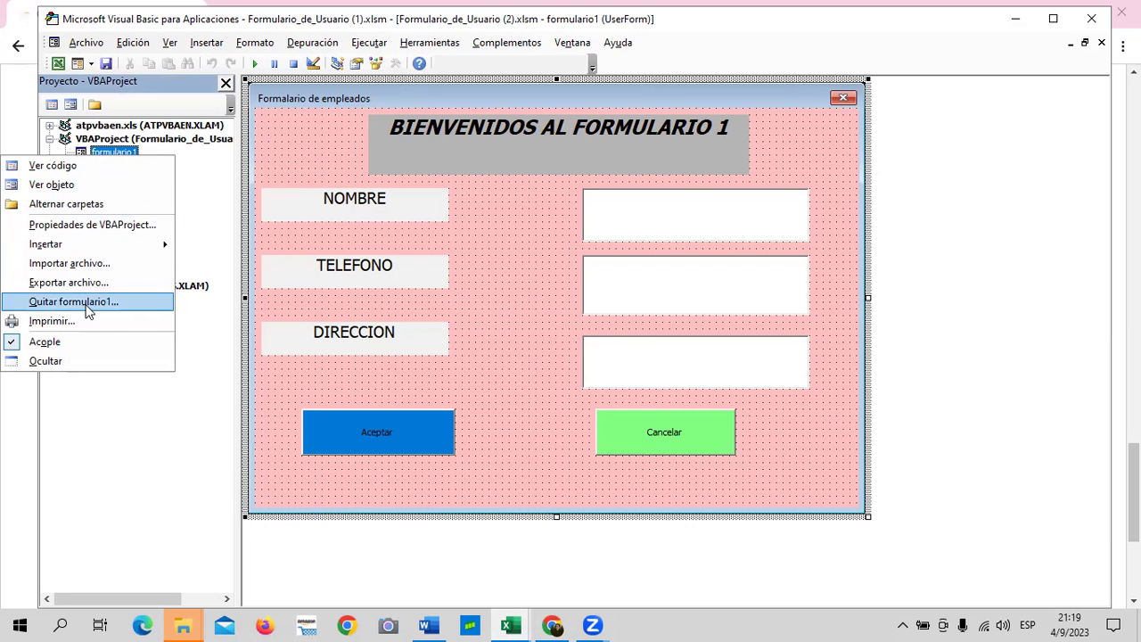
left_click(101, 437)
left_click(123, 179)
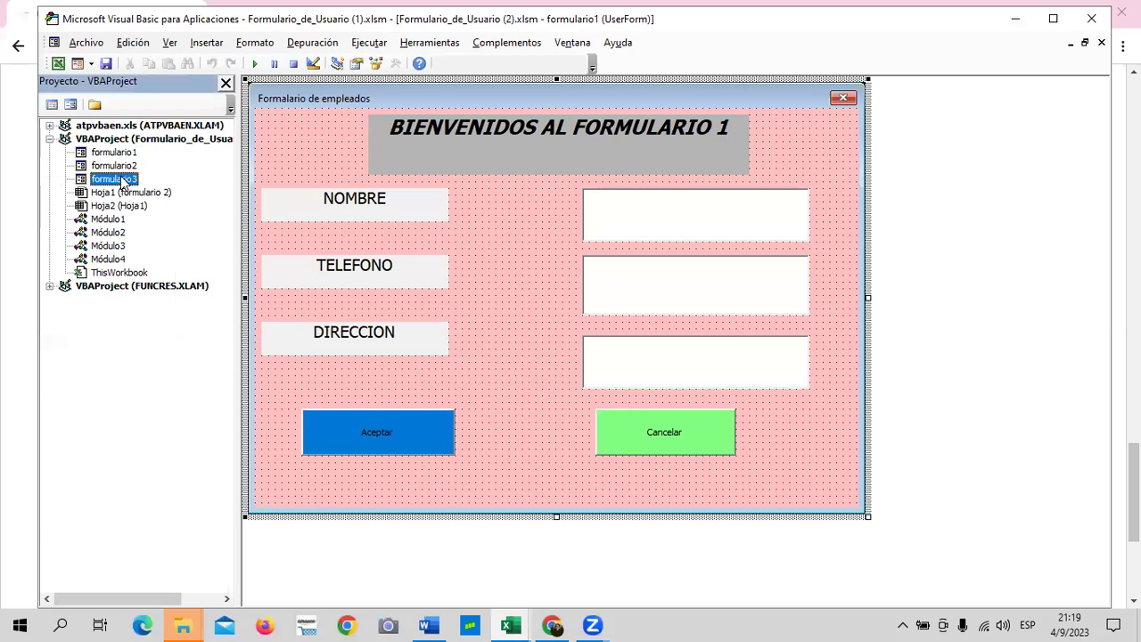
right_click(123, 179)
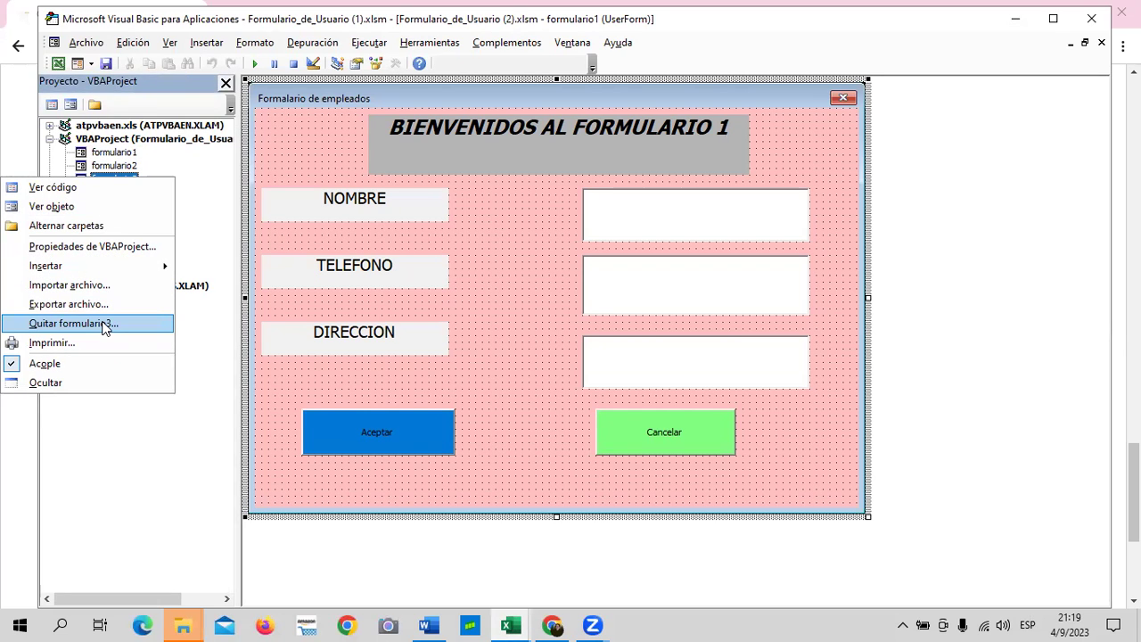
left_click(1019, 252)
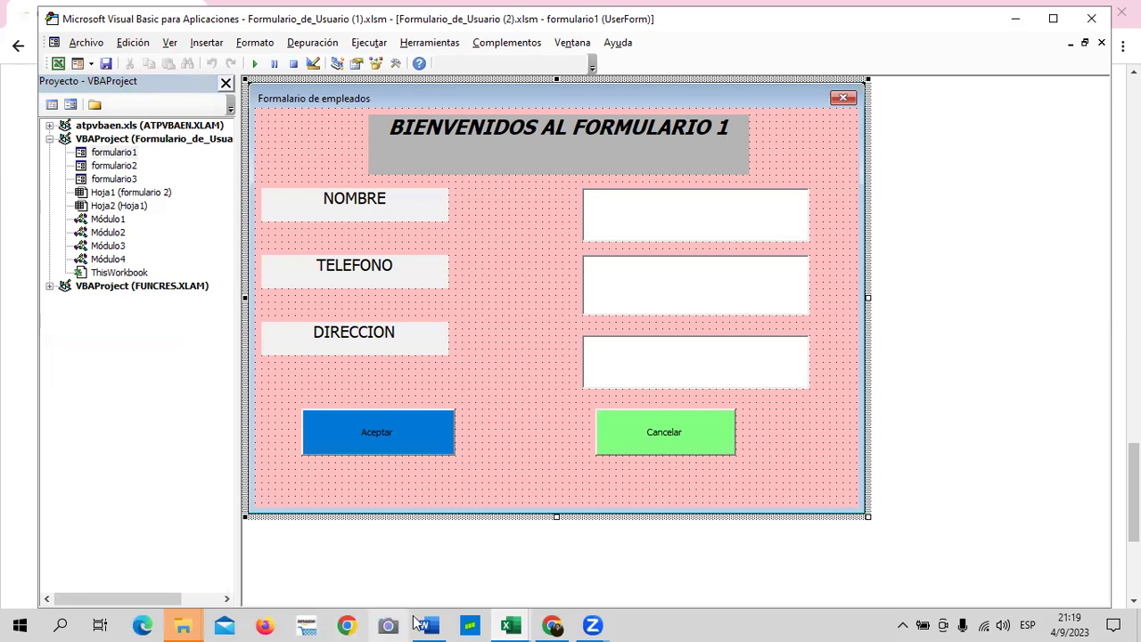
mouse_move(553, 625)
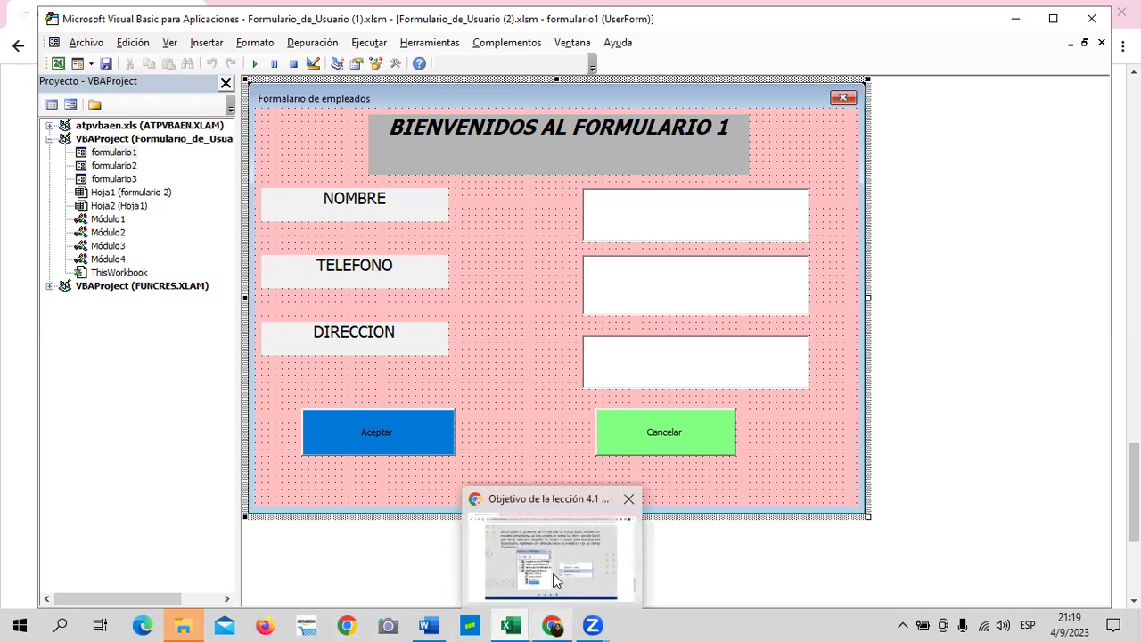
left_click(553, 571)
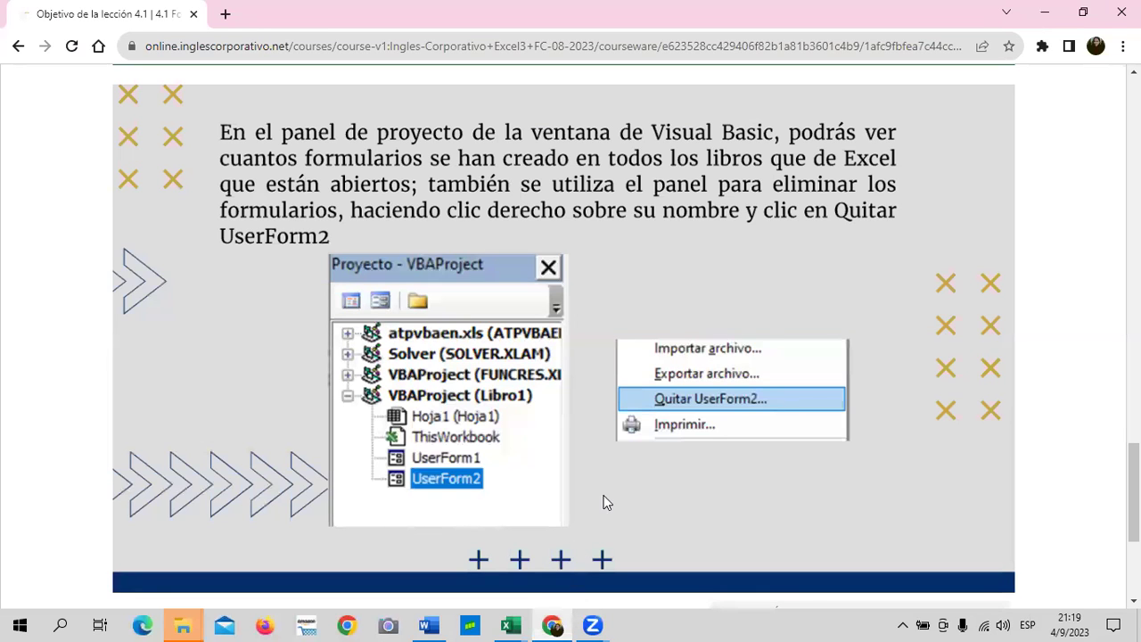
- Go on to the next course unit, 'Formularios de Usuario con VBA', with its lesson video
scroll(606, 499, "down", 3)
left_click(590, 430)
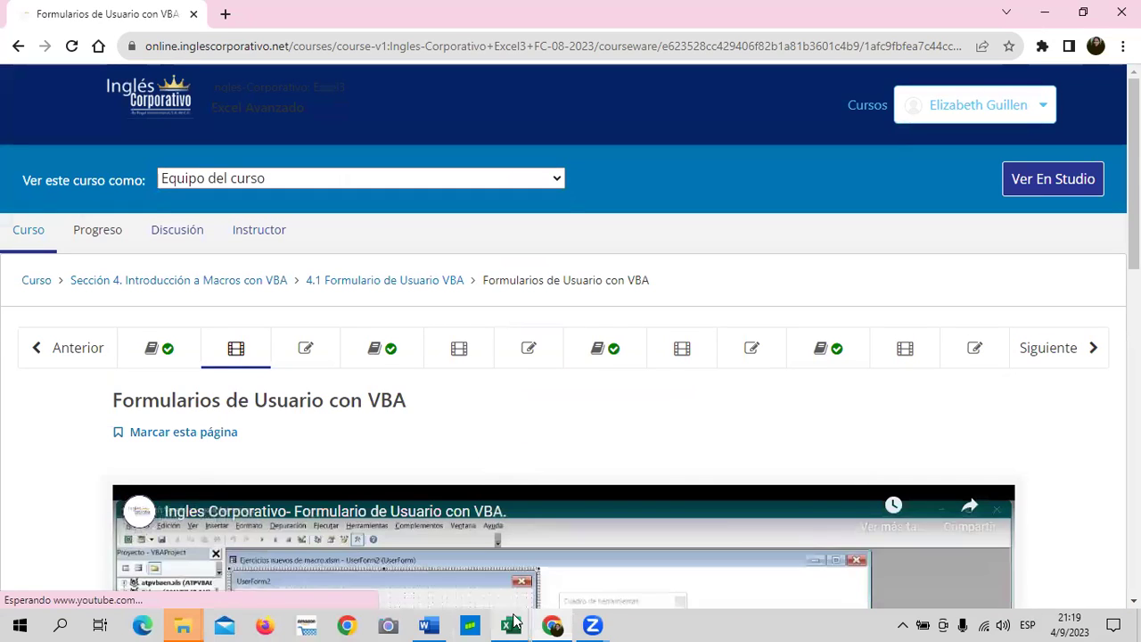
mouse_move(556, 621)
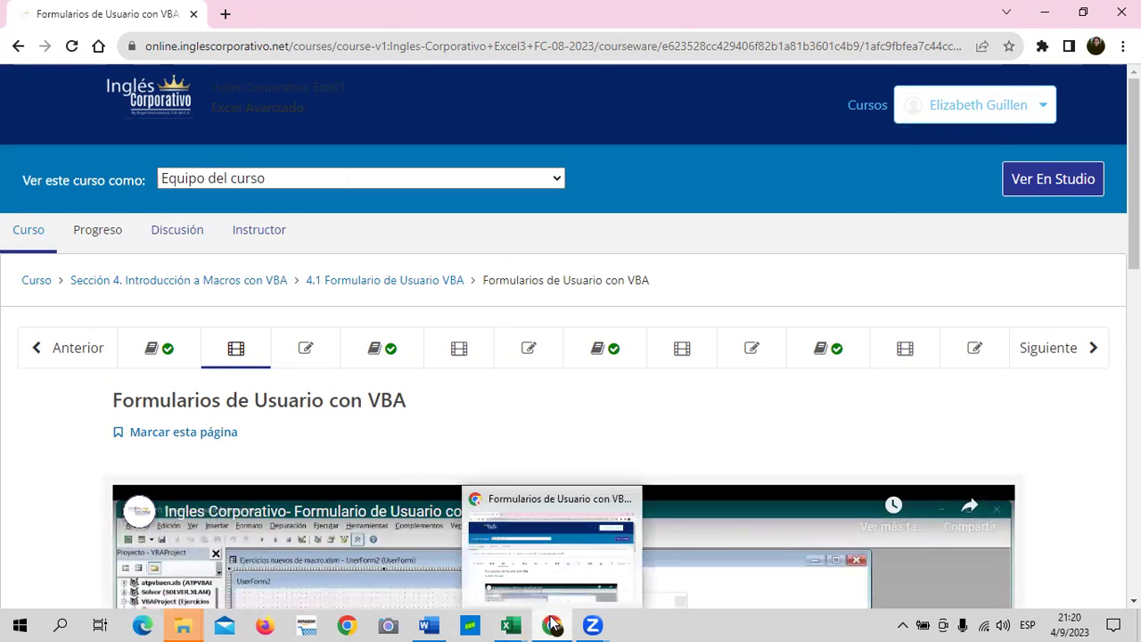
mouse_move(592, 623)
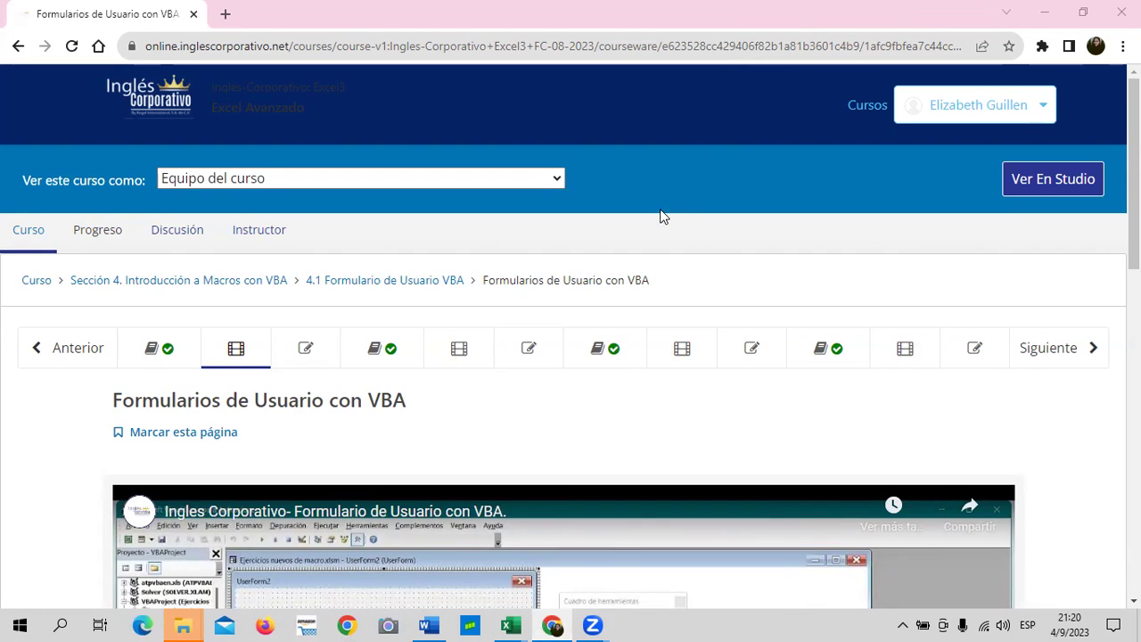
- Scroll the unit page so the whole UserForm lesson video player is visible
scroll(624, 228, "down", 2)
scroll(624, 228, "down", 1)
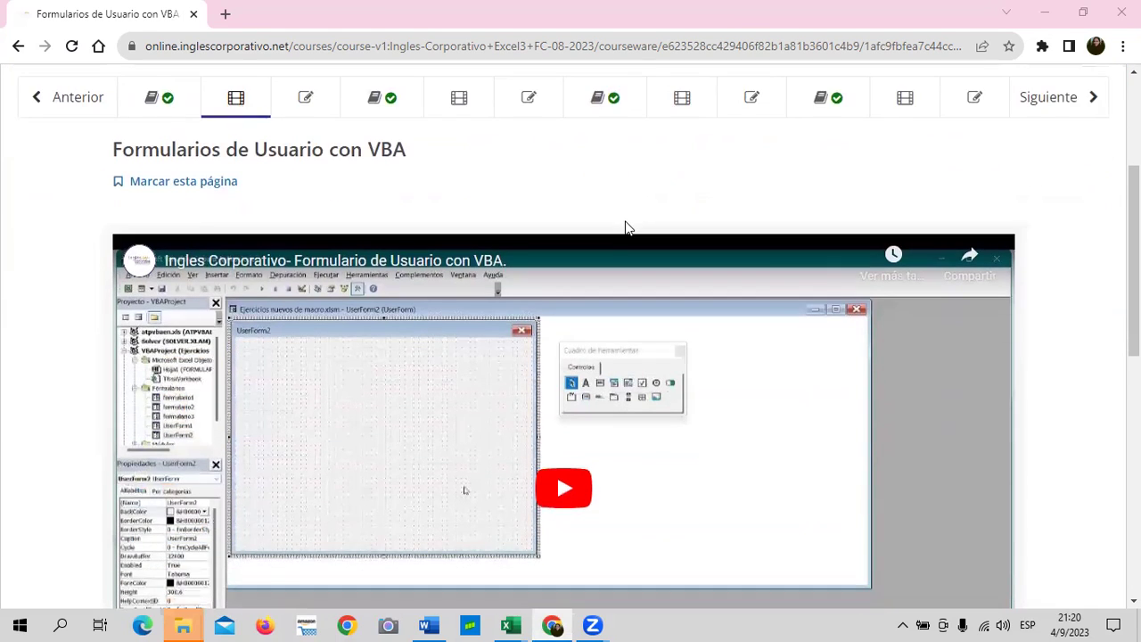
scroll(625, 228, "down", 1)
scroll(624, 228, "down", 1)
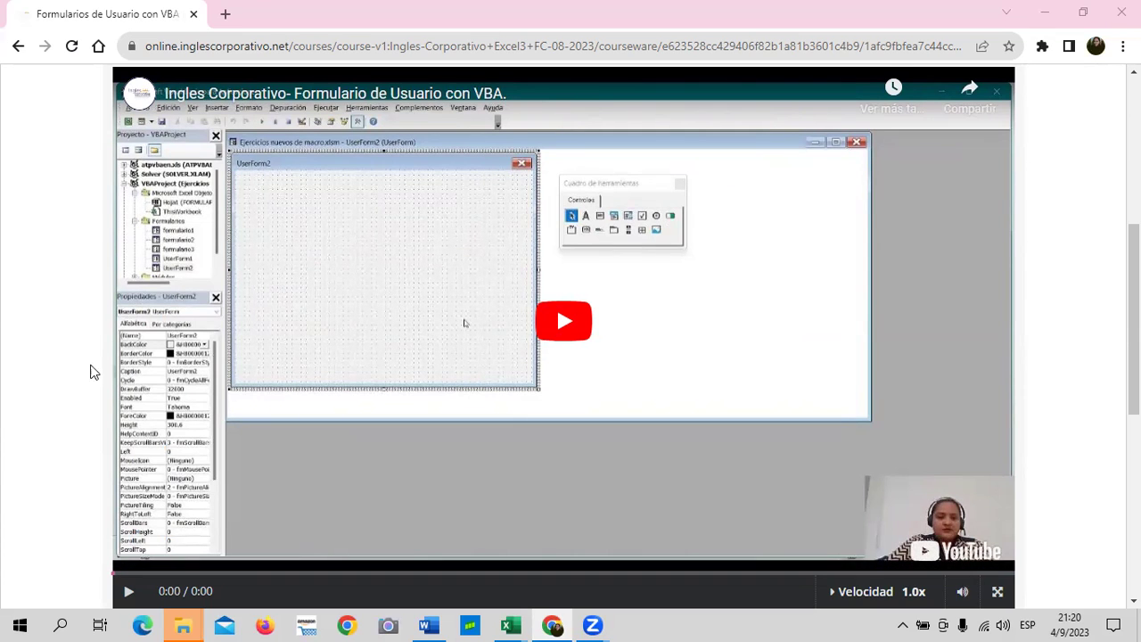
scroll(449, 390, "down", 2)
scroll(448, 392, "up", 2)
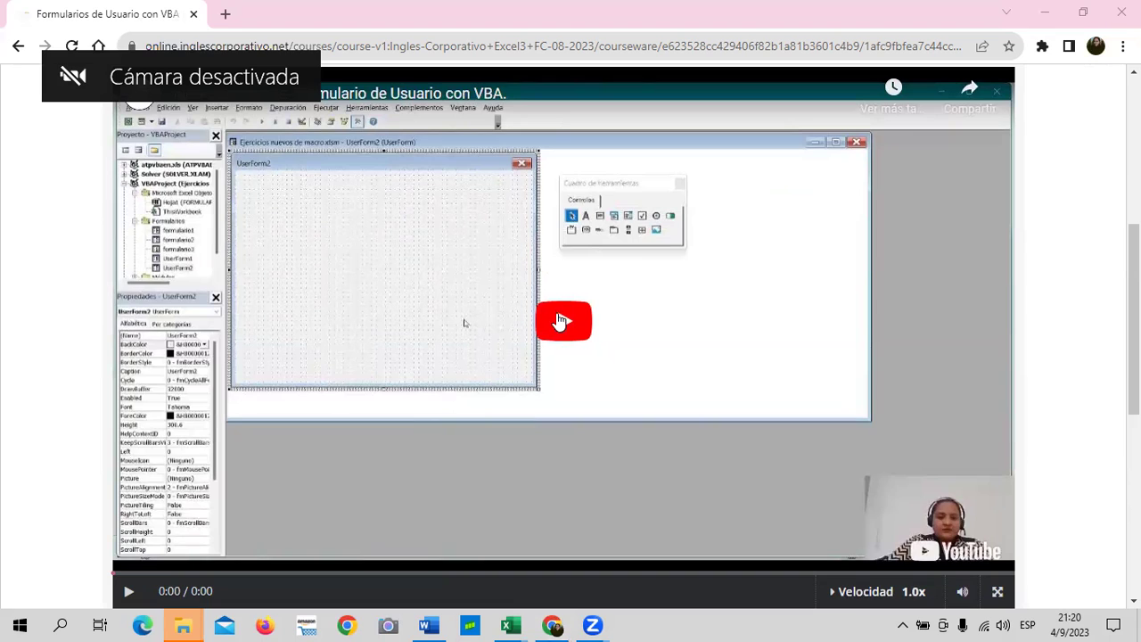
- Play the 'Formulario de Usuario con VBA' video with the volume raised, through to 7:17
left_click(557, 323)
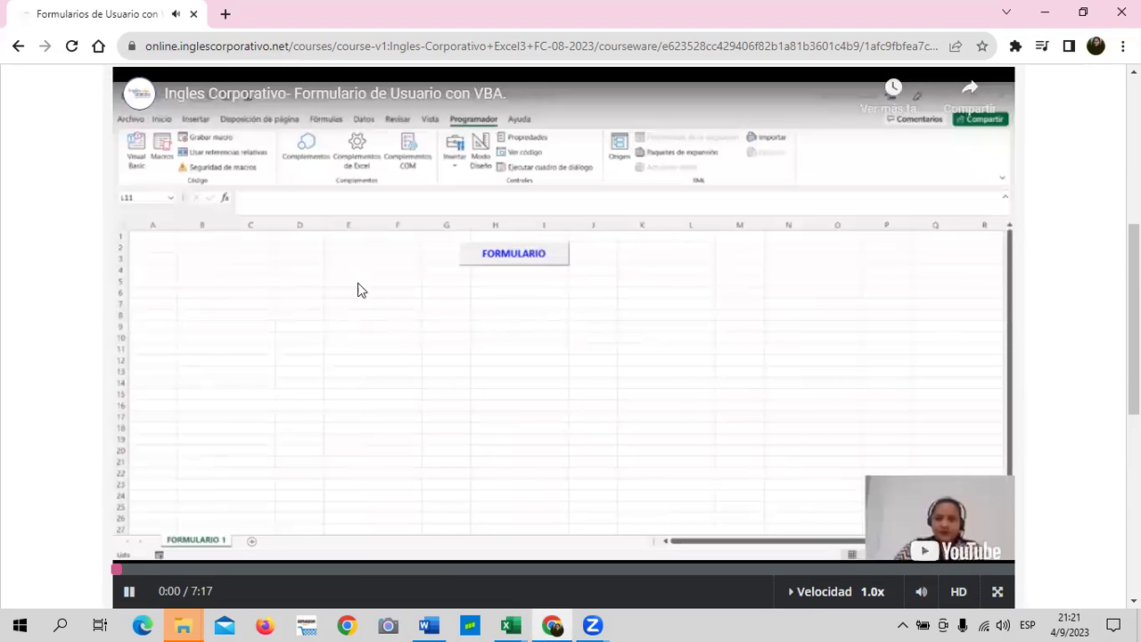
key("XF86AudioRaiseVolume")
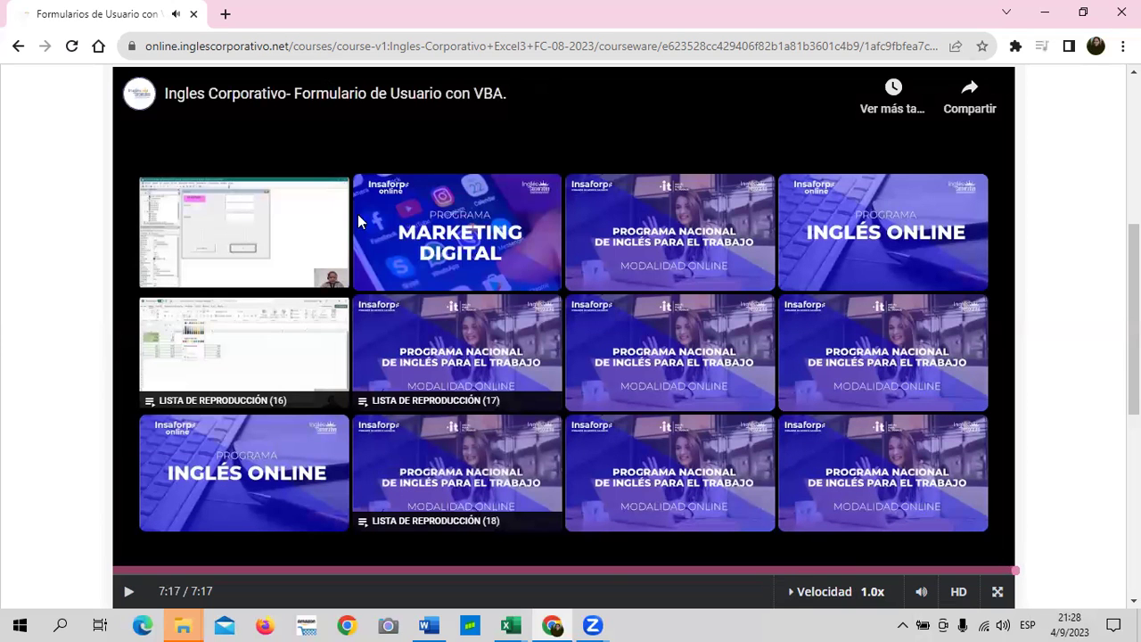
- Bring the VBA editor to the front and close it
mouse_move(515, 623)
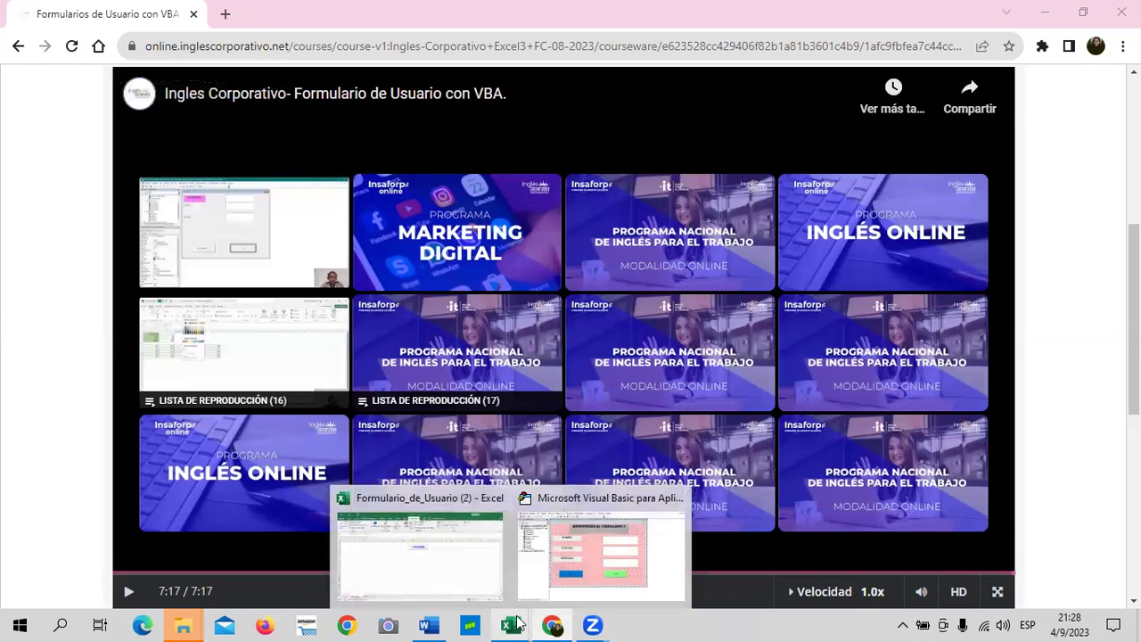
left_click(603, 548)
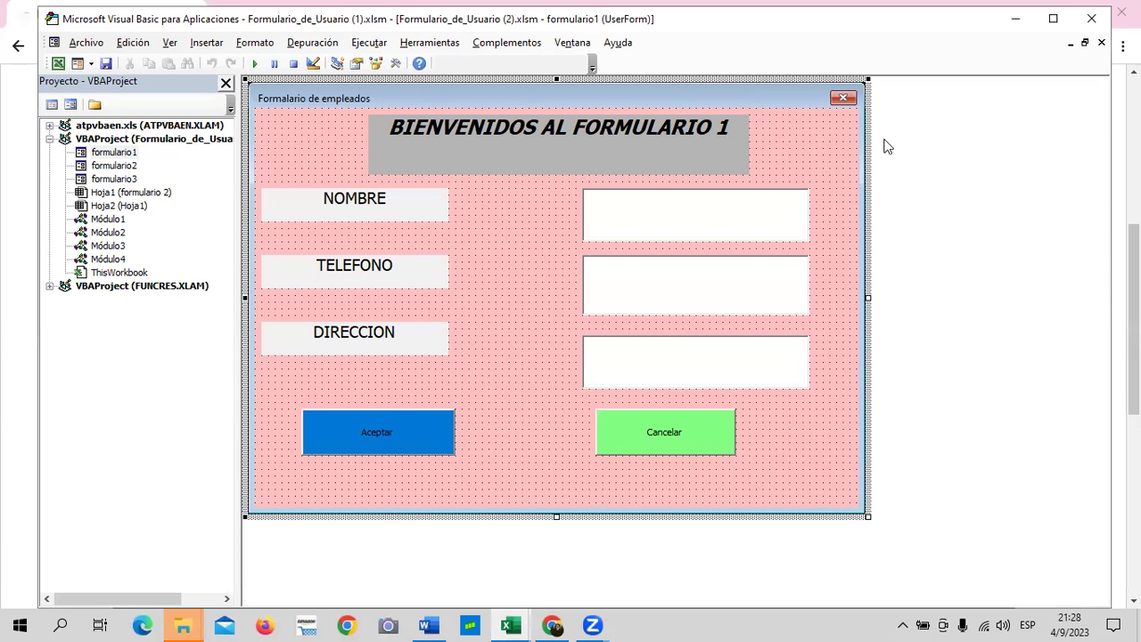
left_click(1098, 18)
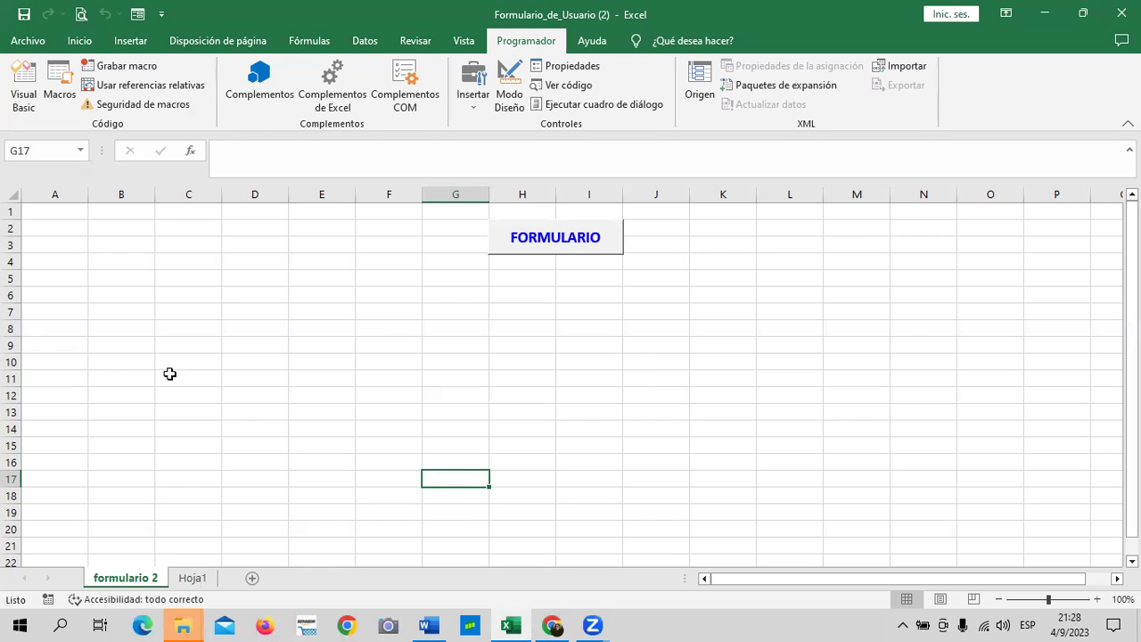
- Test-run the data entry form from the sheet, then close it with CANCELAR
left_click(260, 317)
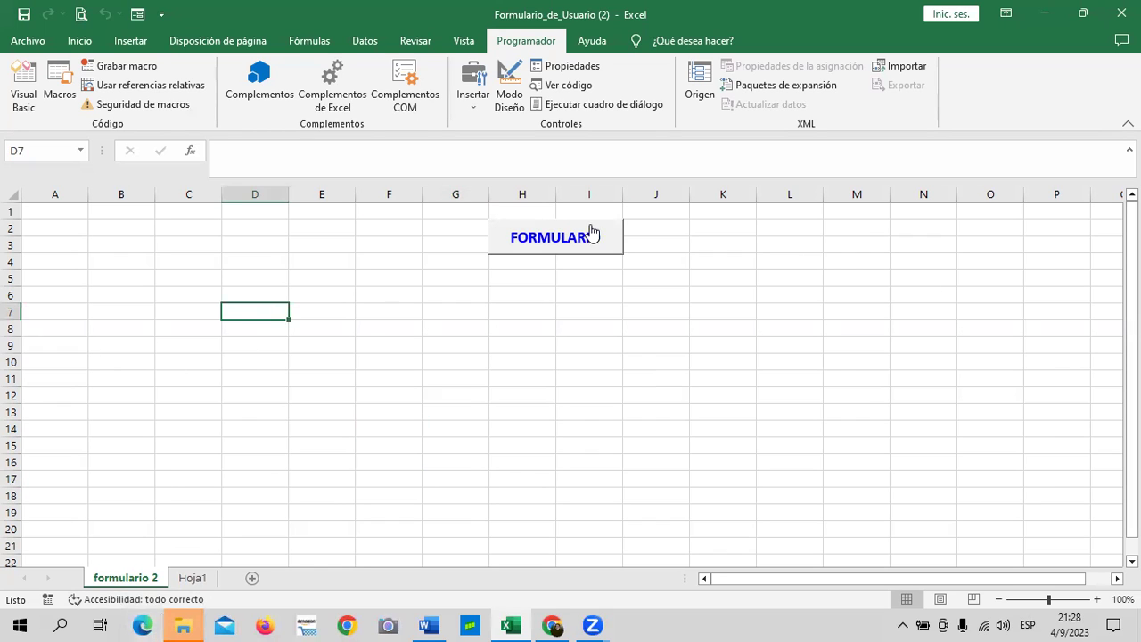
left_click(798, 284)
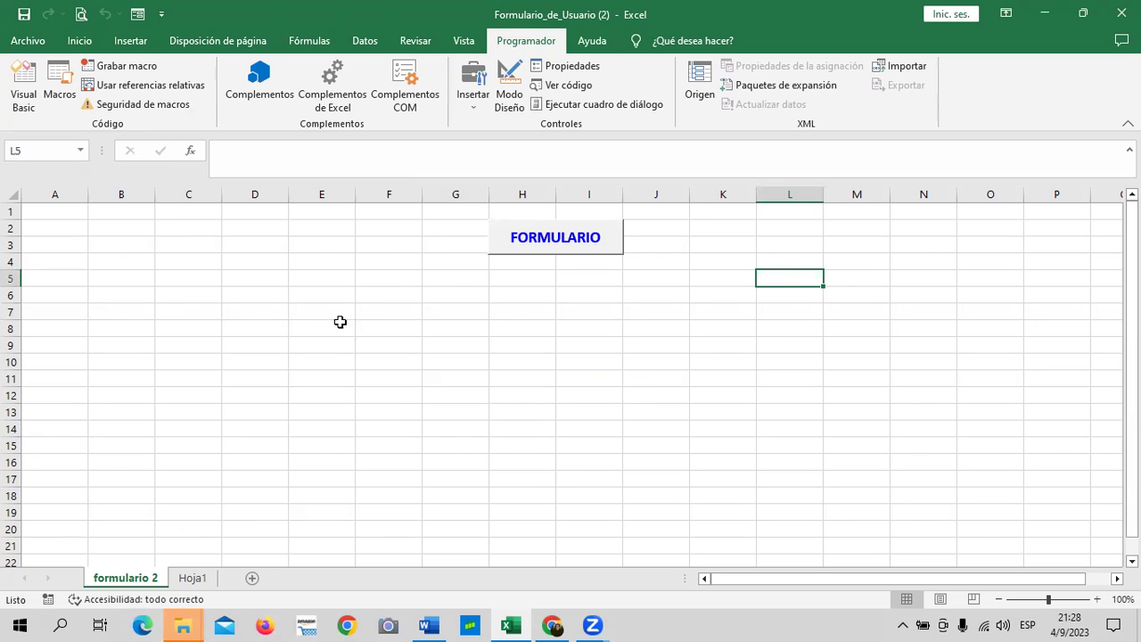
left_click(535, 245)
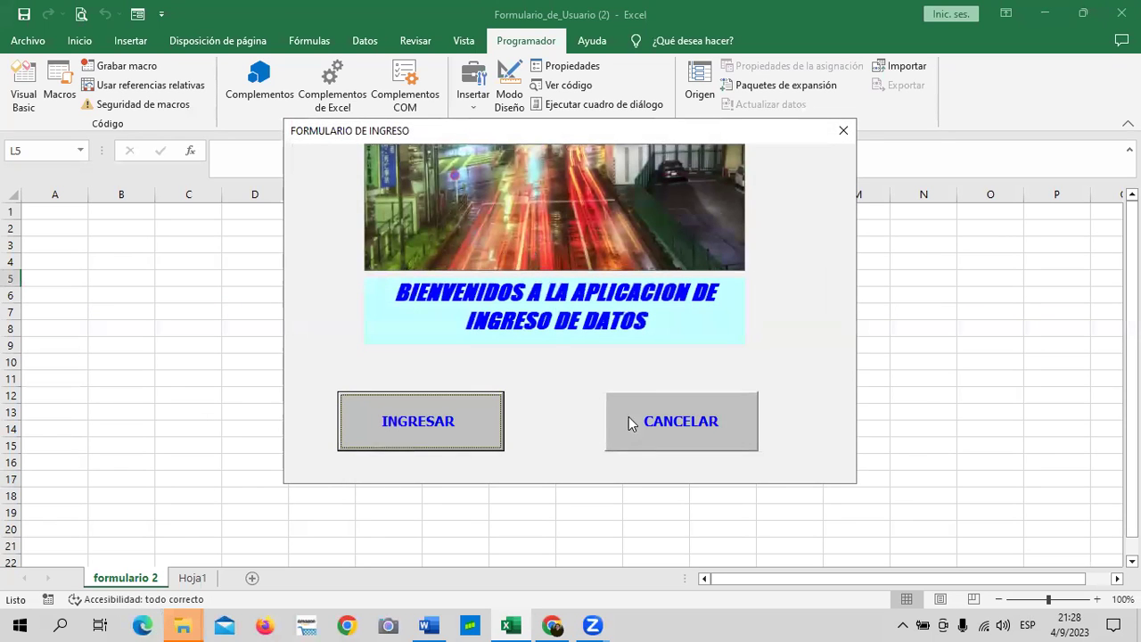
left_click(653, 423)
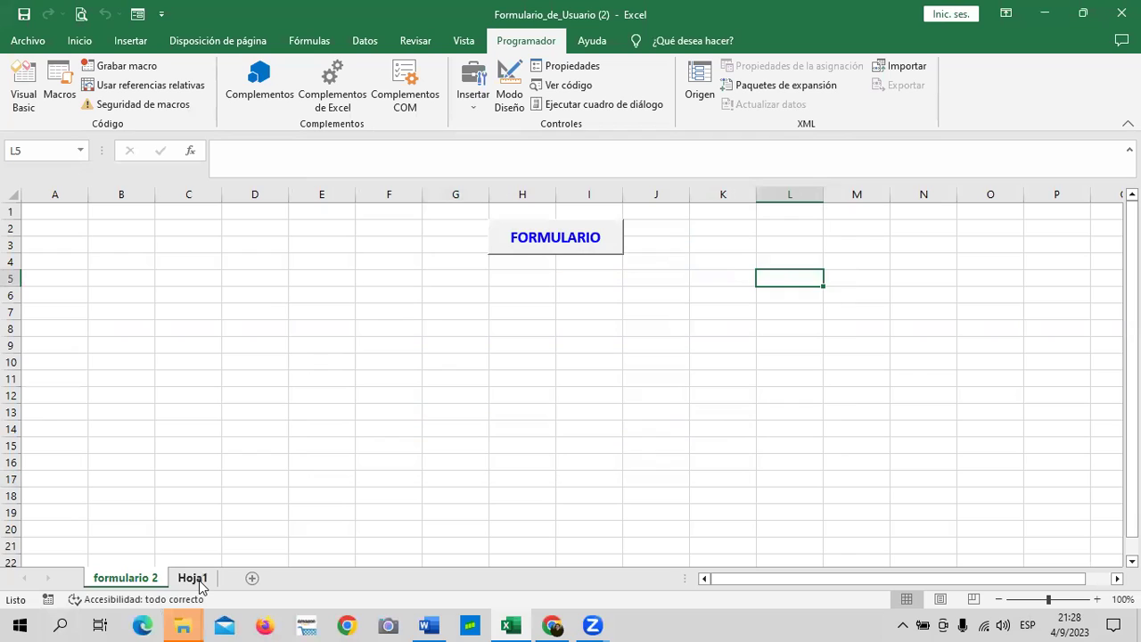
- Switch to the empty Hoja1 sheet and reopen the Visual Basic editor
left_click(194, 579)
left_click(340, 374)
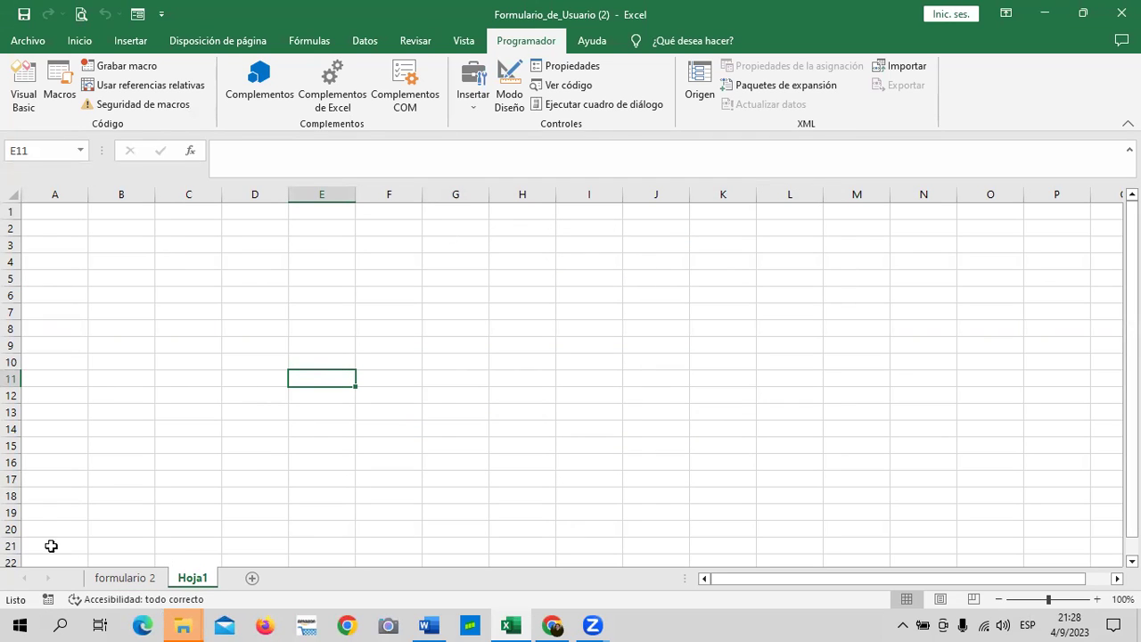
left_click(24, 82)
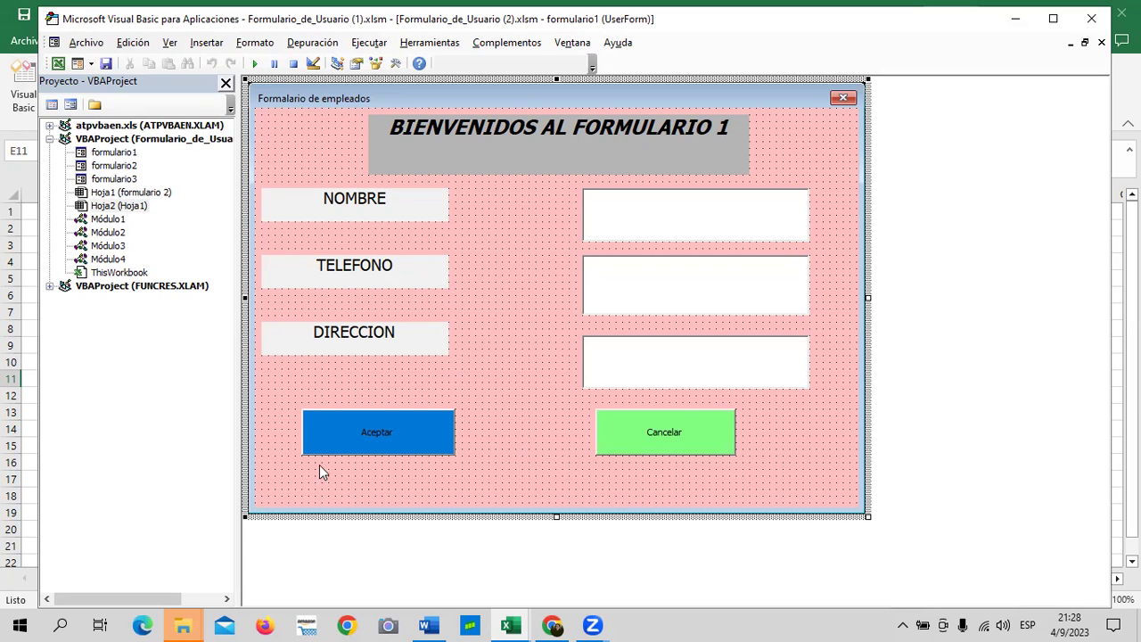
- Select formulario3 in the Project Explorer and insert a new blank UserForm
left_click(151, 161)
left_click(138, 179)
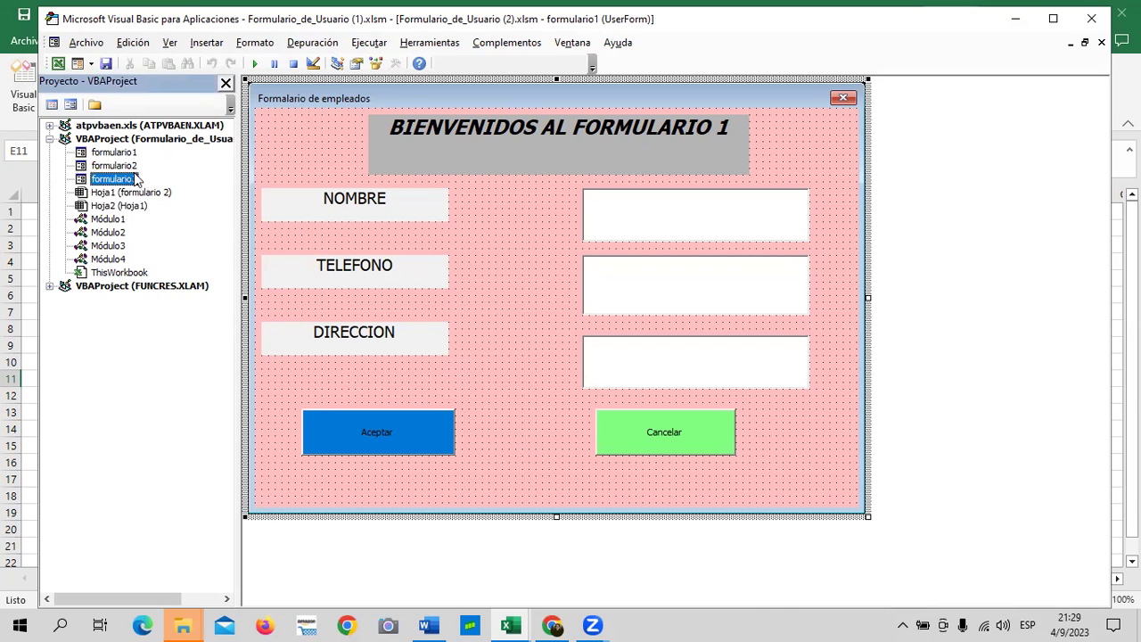
left_click(134, 154)
left_click(135, 167)
left_click(136, 178)
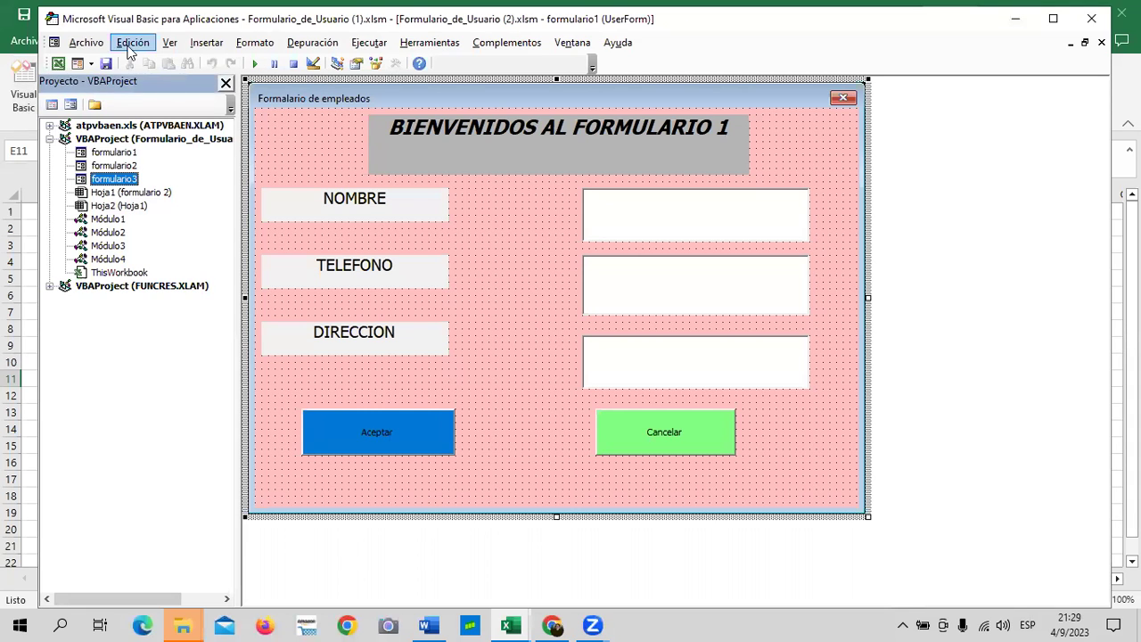
left_click(198, 43)
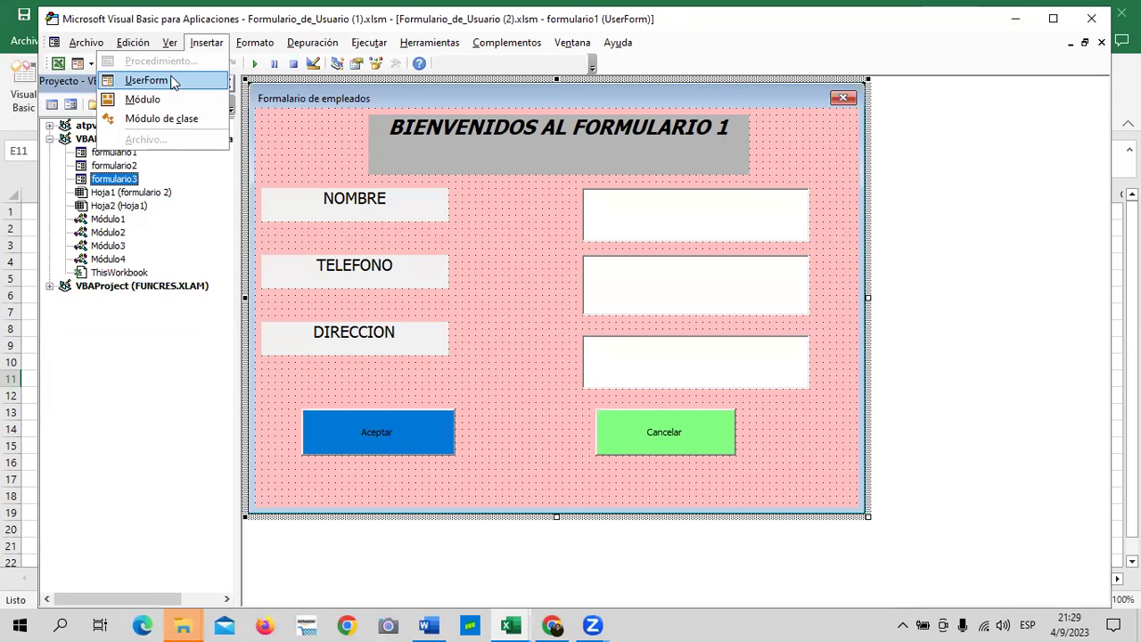
left_click(188, 82)
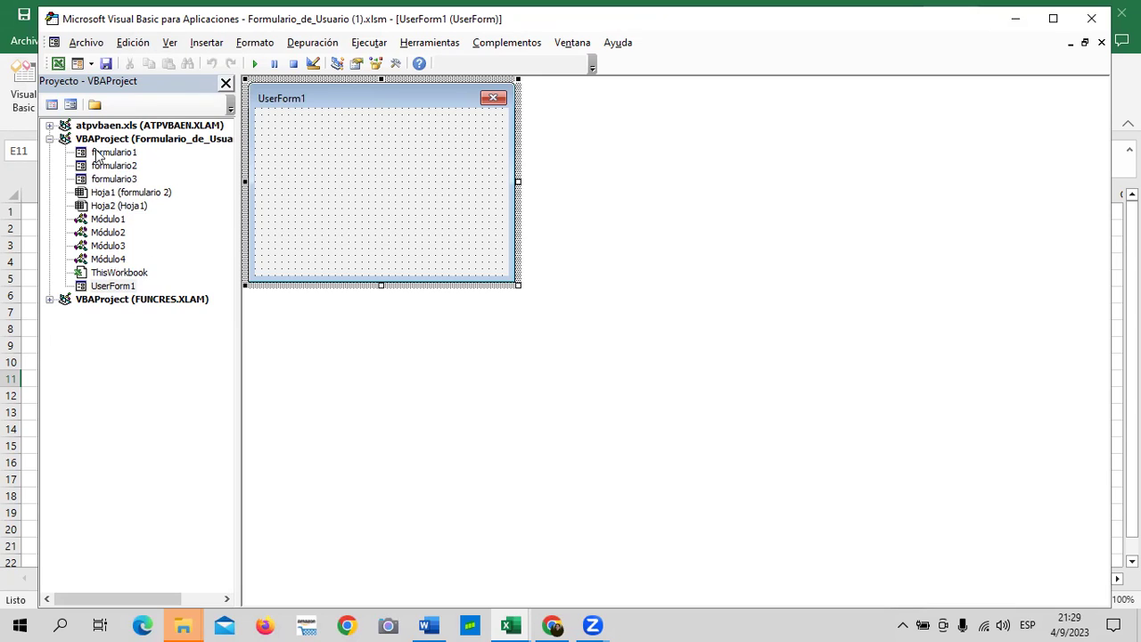
- Reselect UserForm1 and drag its corner to make it about three times wider and twice as tall
left_click(109, 286)
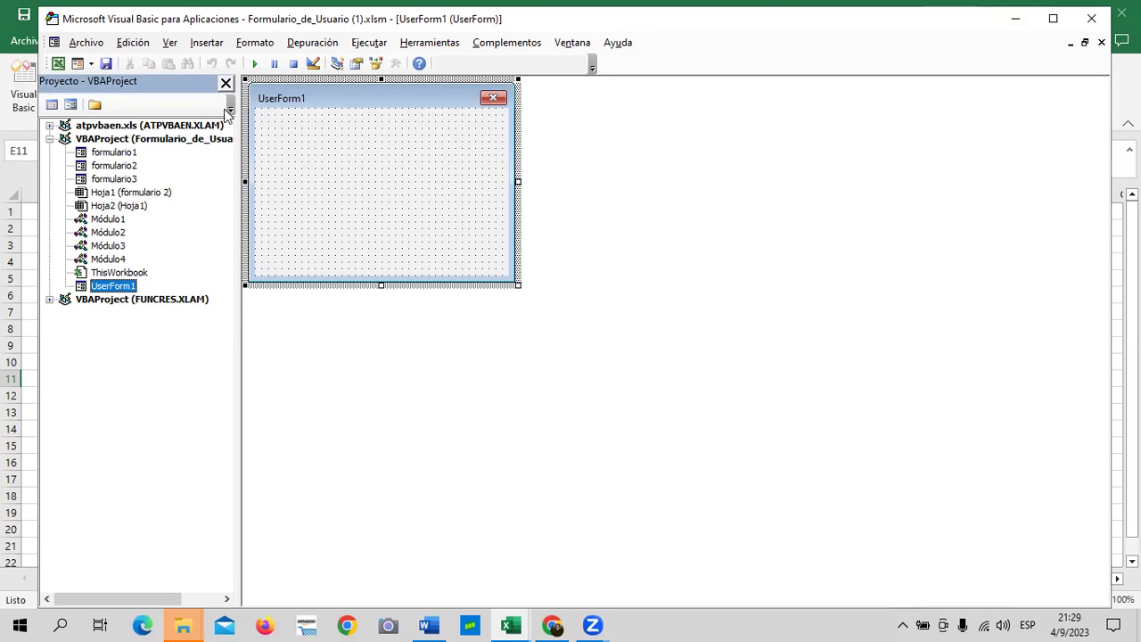
left_click(125, 155)
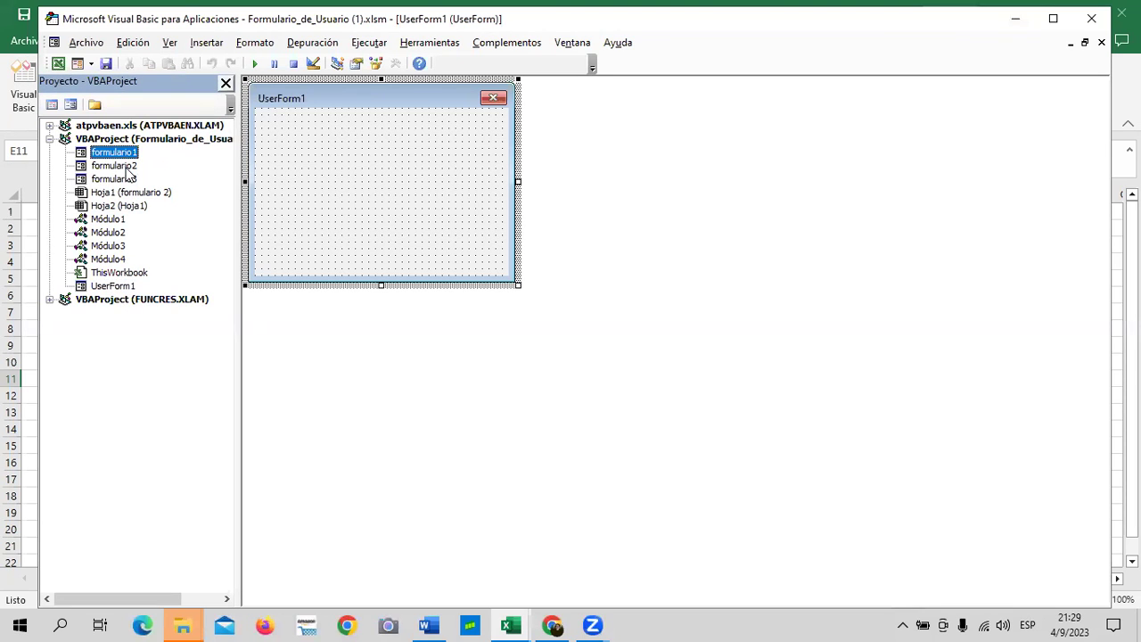
left_click(127, 168)
left_click(132, 180)
left_click(121, 287)
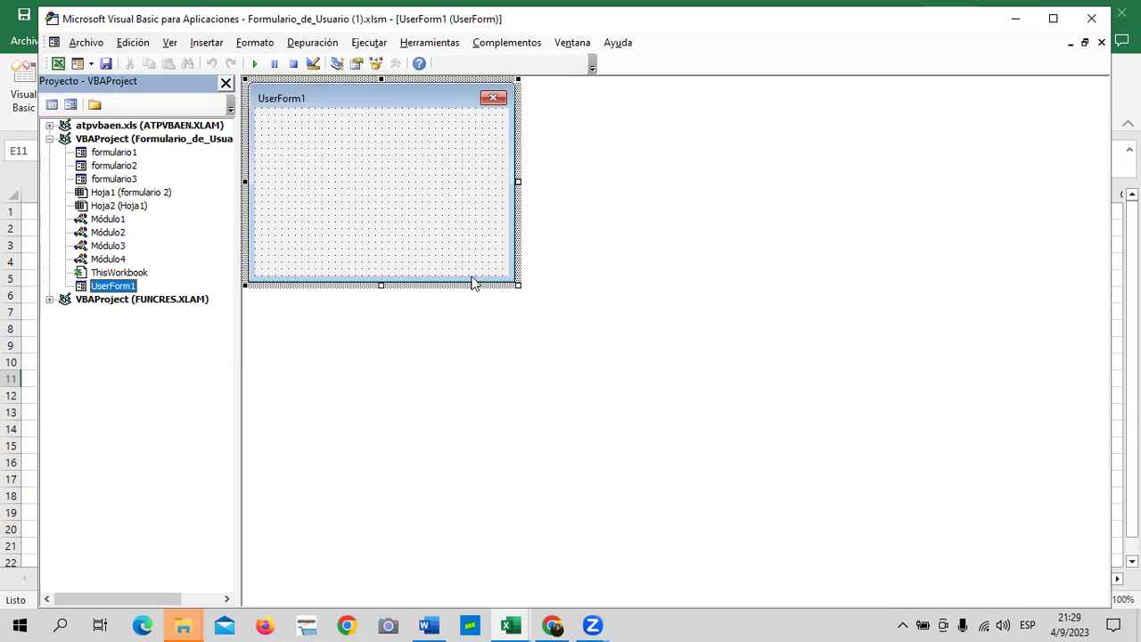
left_click(518, 285)
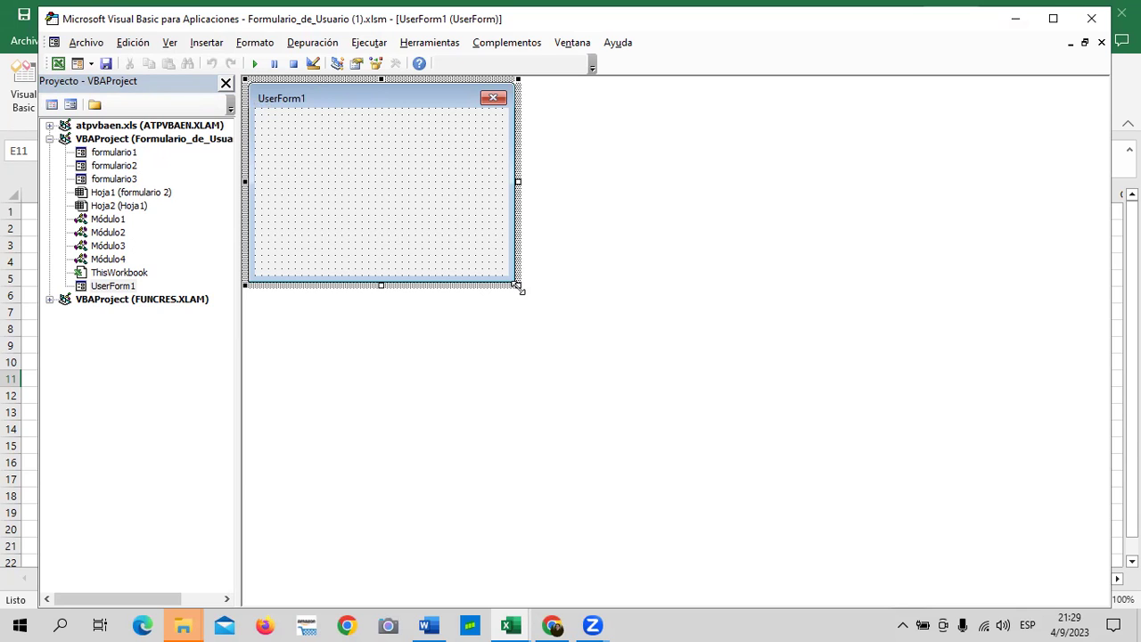
left_click_drag(517, 285, 1025, 490)
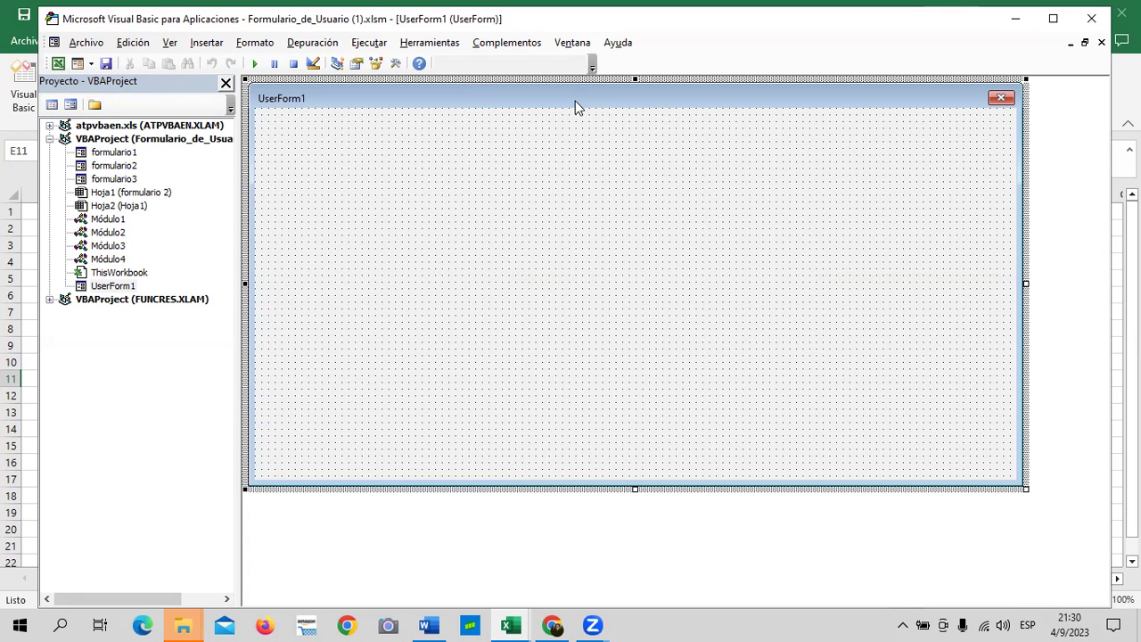
- Open the controls Toolbox and move it onto the form's upper right
left_click(396, 64)
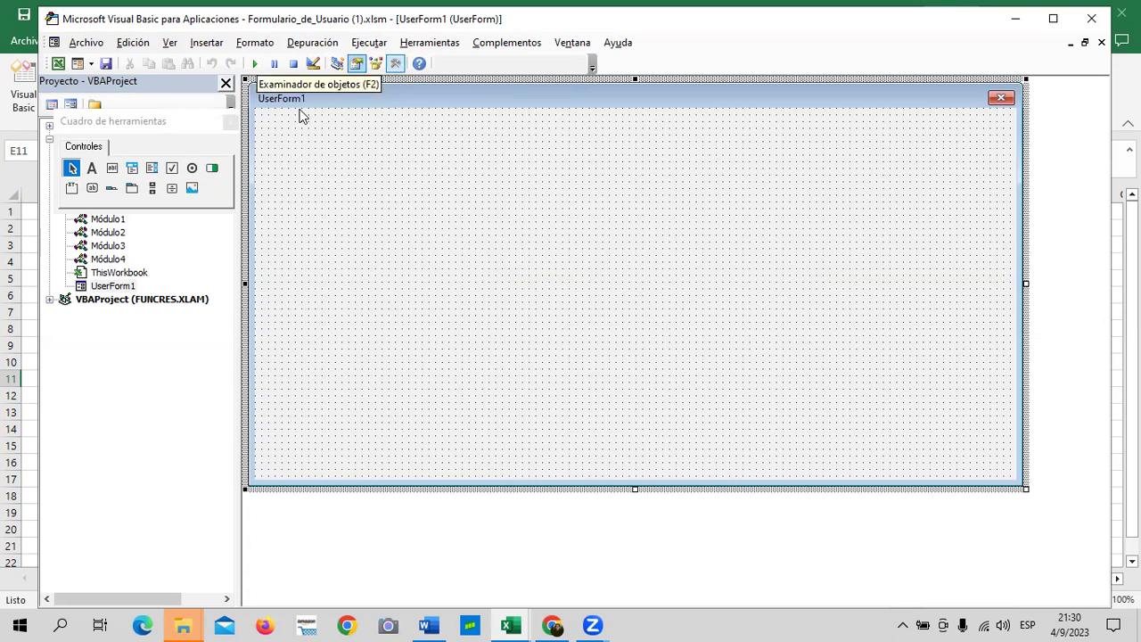
left_click(187, 130)
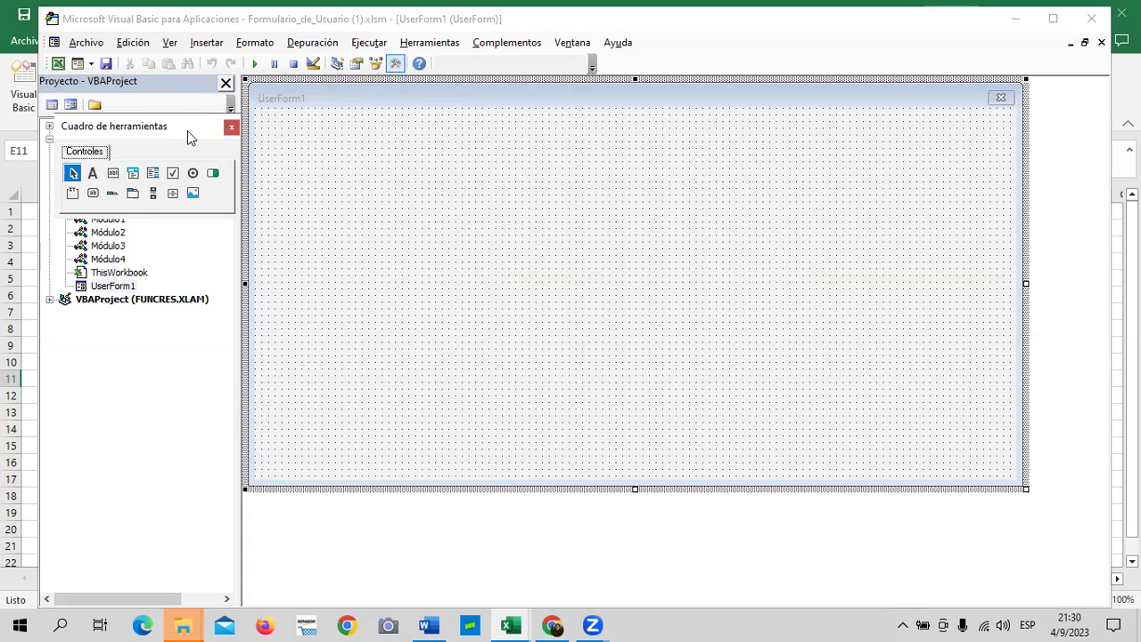
left_click_drag(187, 130, 940, 175)
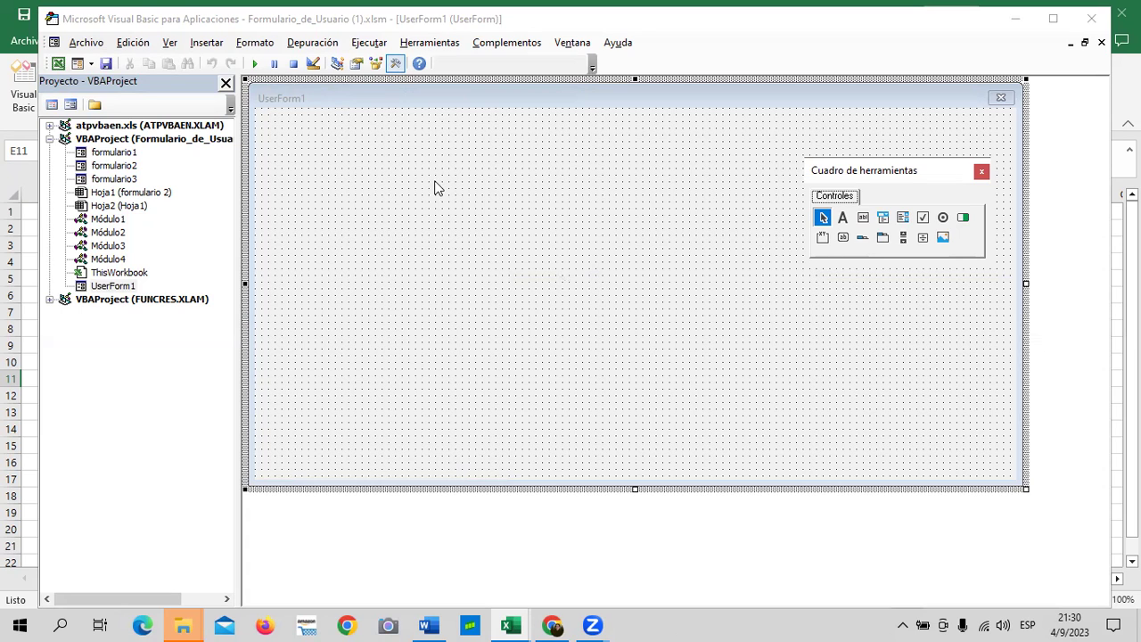
- Compare formulario1 and formulario2, then return to UserForm1 and pick the Etiqueta control
double_click(113, 153)
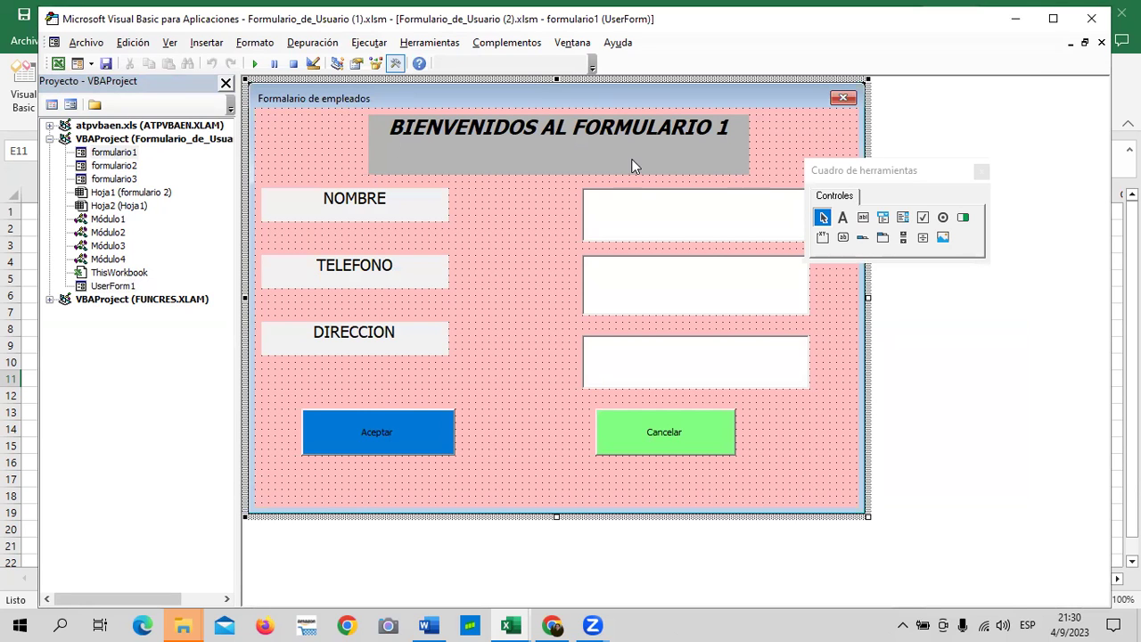
double_click(113, 166)
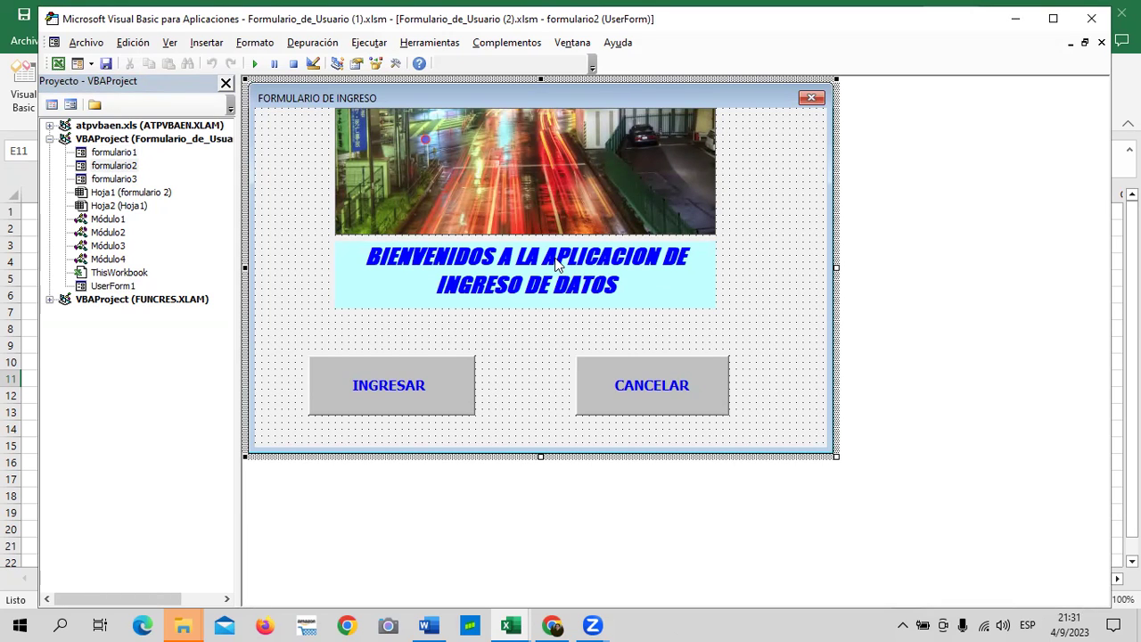
double_click(116, 289)
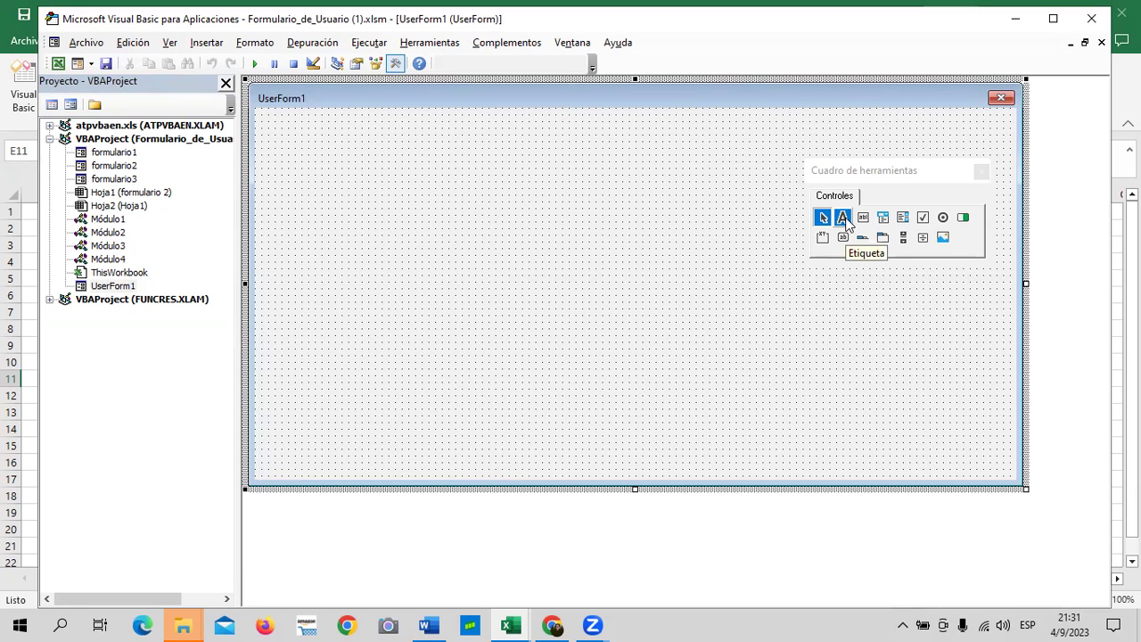
left_click(843, 219)
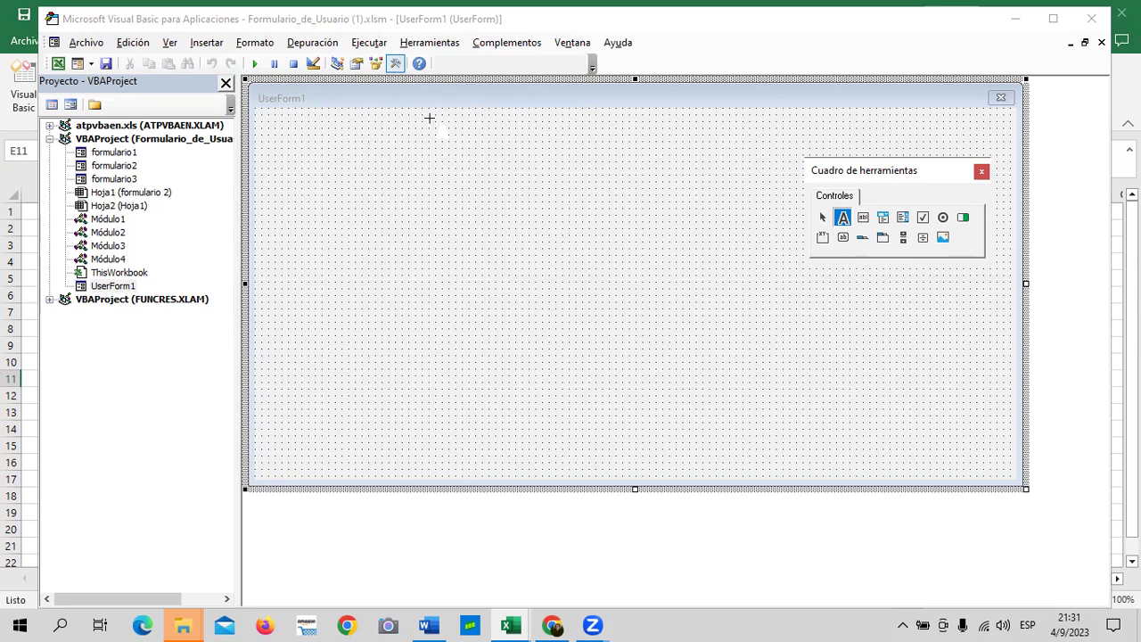
- Draw a wide label across the top of UserForm1, close the Toolbox, and open formulario2 for reference
mouse_move(382, 114)
left_mouse_down()
mouse_move(523, 205)
mouse_move(879, 188)
mouse_move(830, 198)
left_mouse_up()
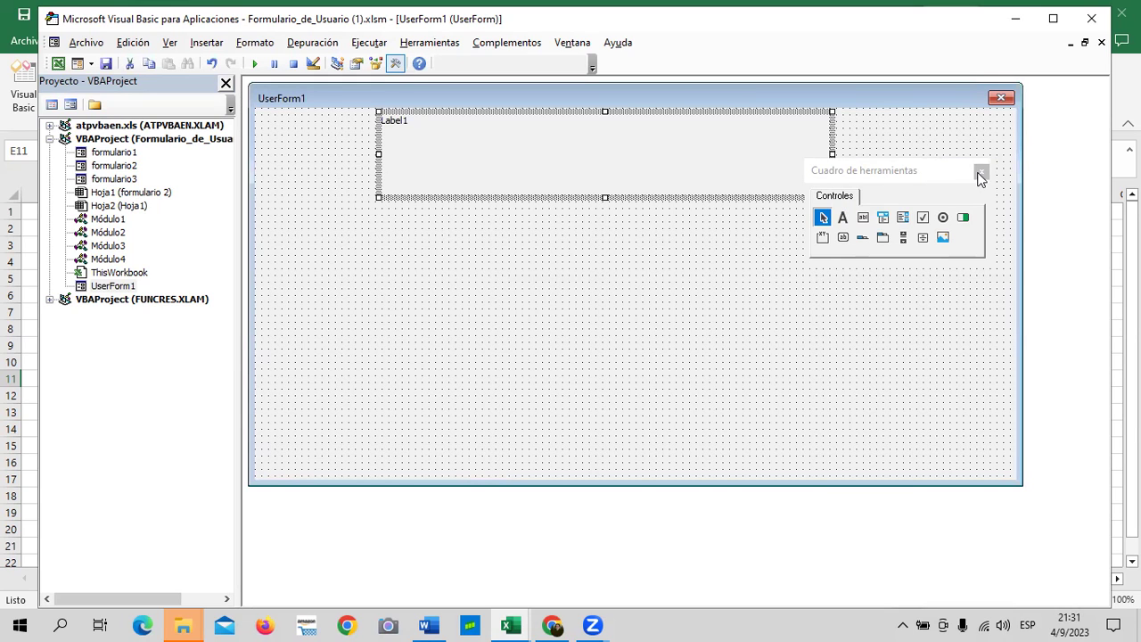
left_click(980, 171)
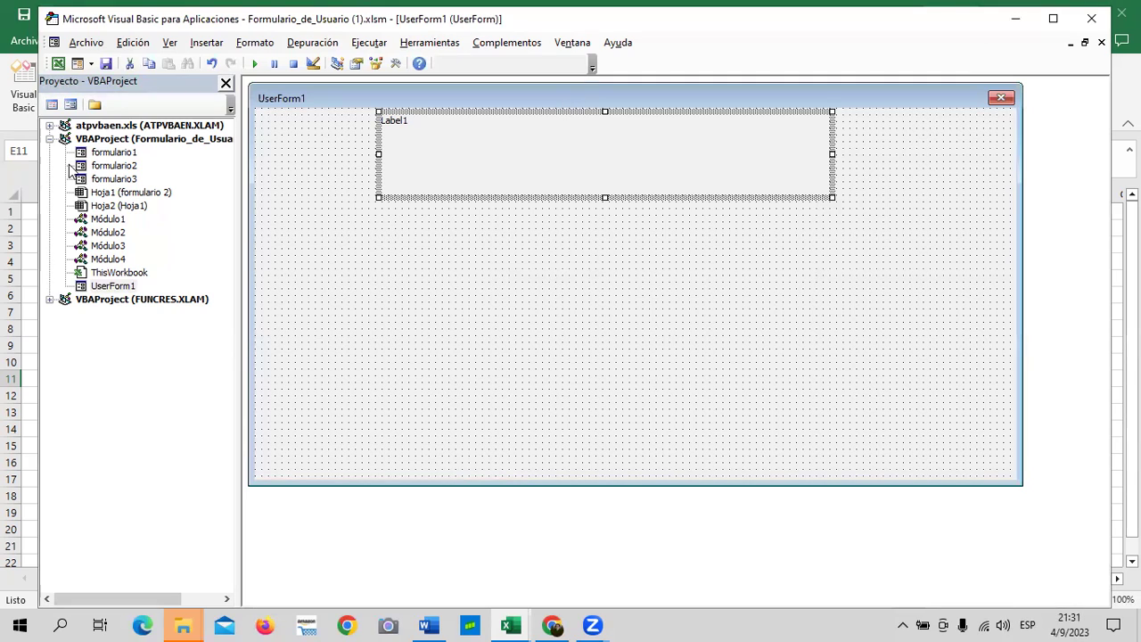
left_click(98, 169)
double_click(98, 169)
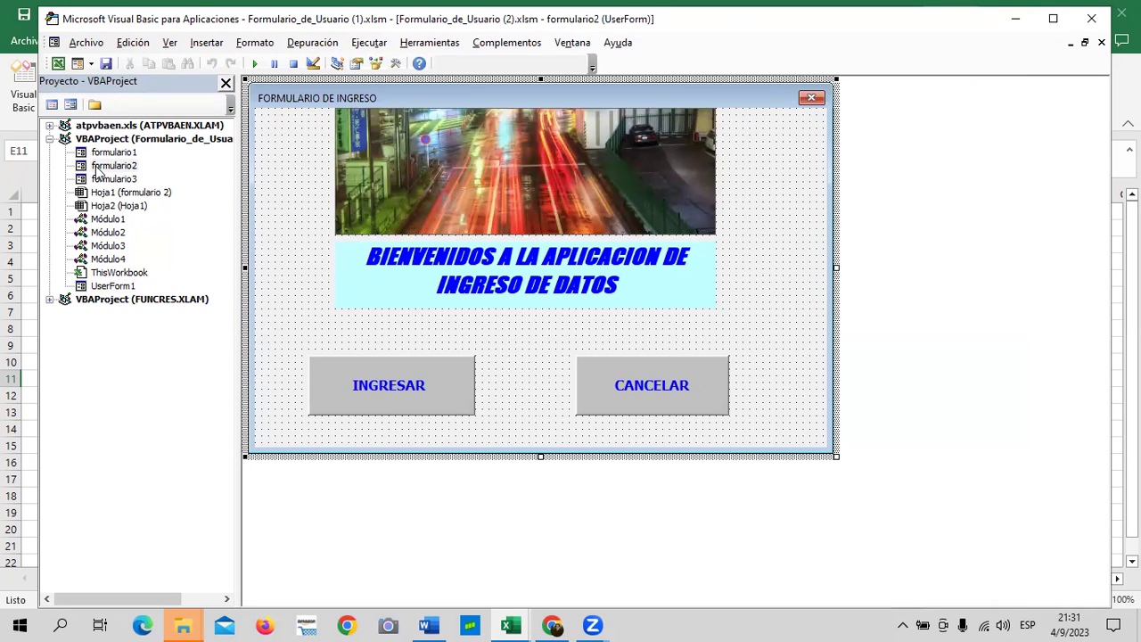
- Replace Label1's caption with 'BIENVENIDOS AL FORMULARIO DE REGISTRO DE DATOS' in capitals
double_click(125, 294)
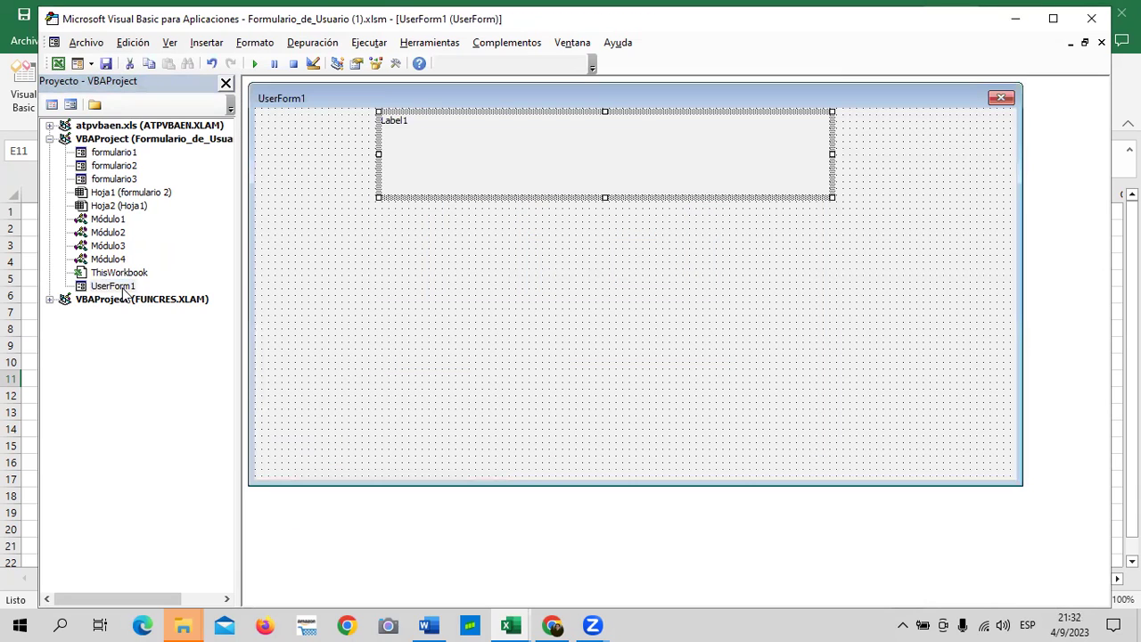
left_click(411, 122)
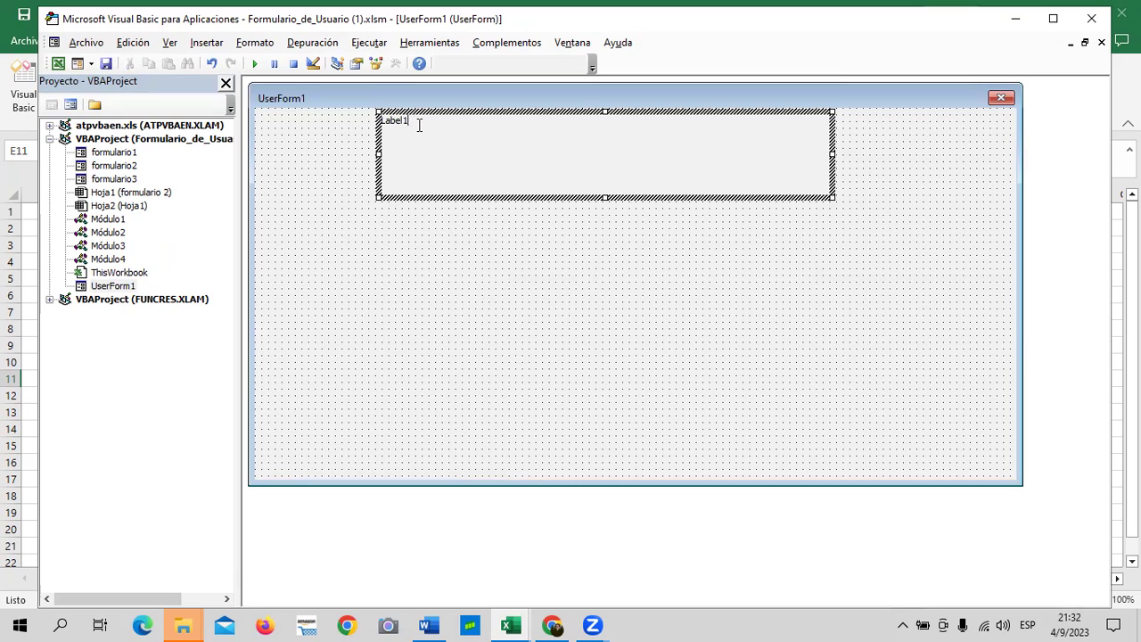
left_click(611, 306)
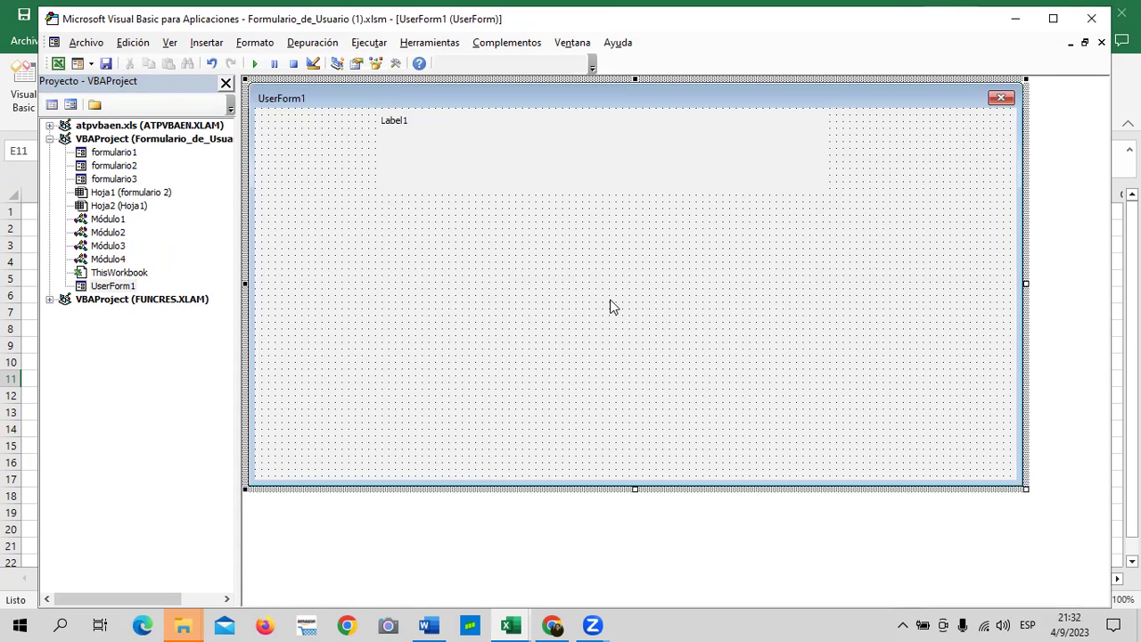
left_click(616, 151)
left_click(398, 124)
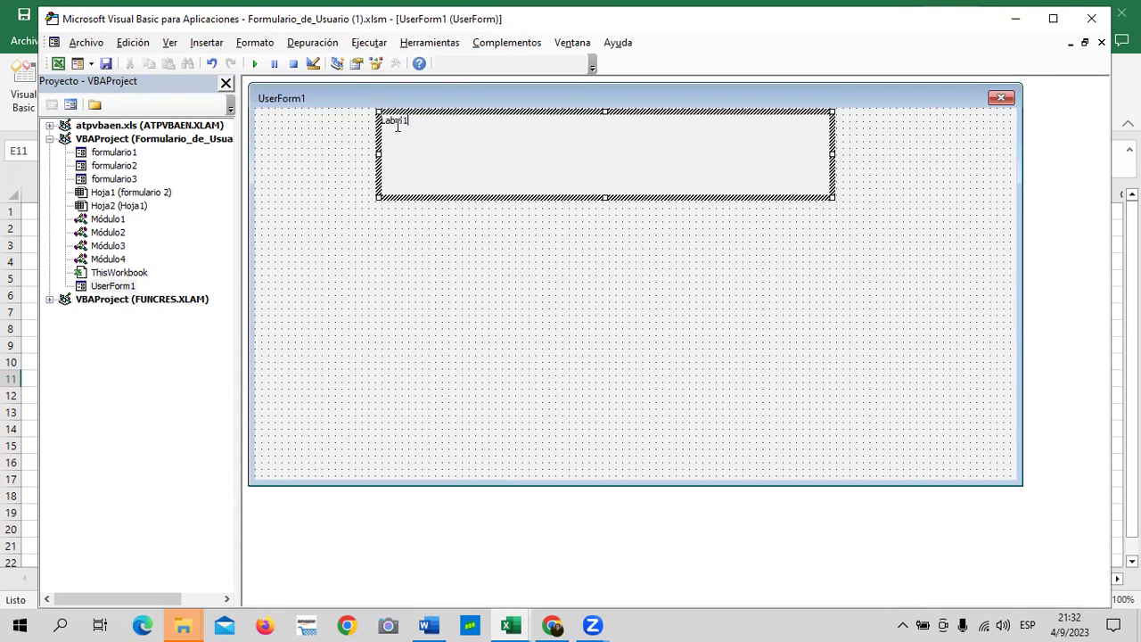
key("BackSpace")
key("BackSpace")
key("BackSpace")
key("BackSpace")
key("BackSpace")
key("BackSpace")
key("Caps_Lock")
key("Caps_Lock")
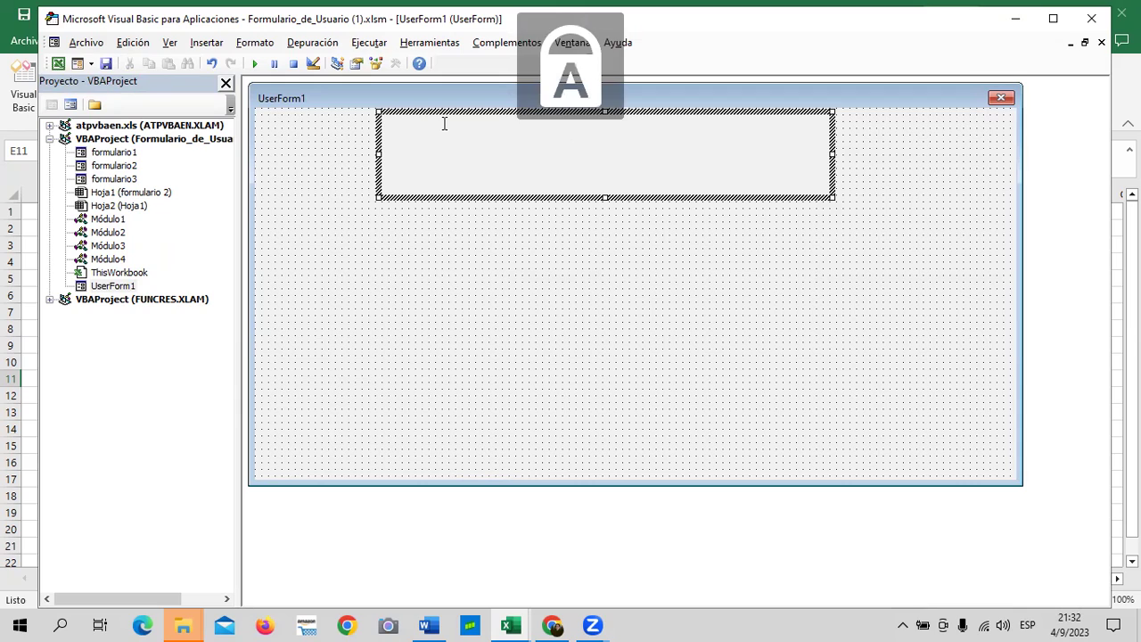
type("BIENVENIDOS AL ")
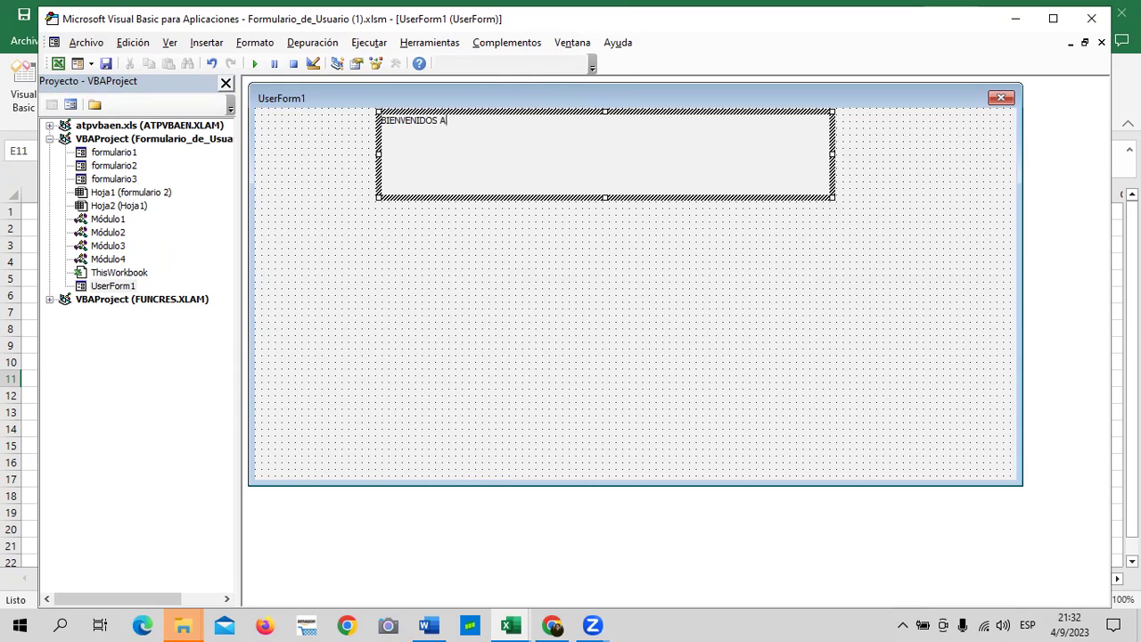
type("FORMULA")
type("RIO DE REGISTRO DE DATOS")
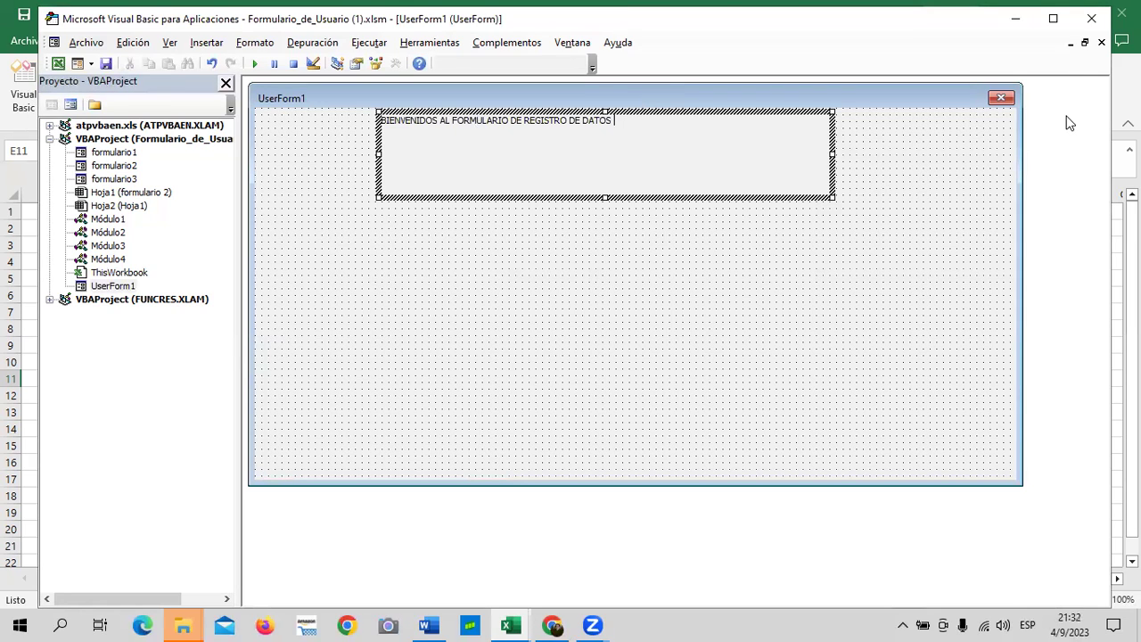
left_click(717, 279)
left_click(663, 150)
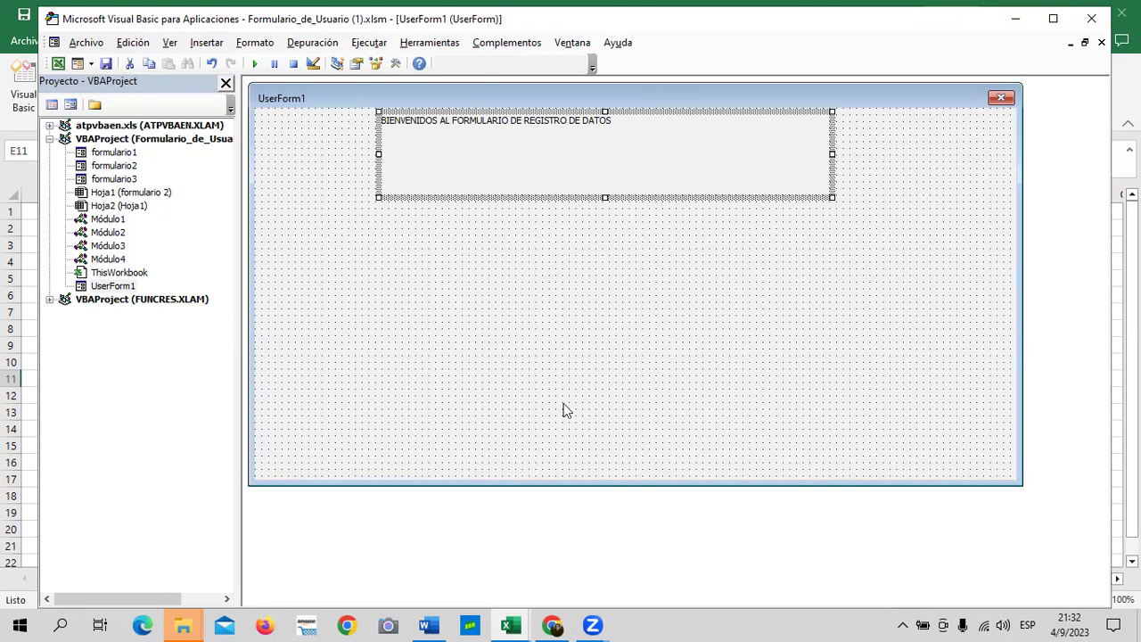
left_click(668, 328)
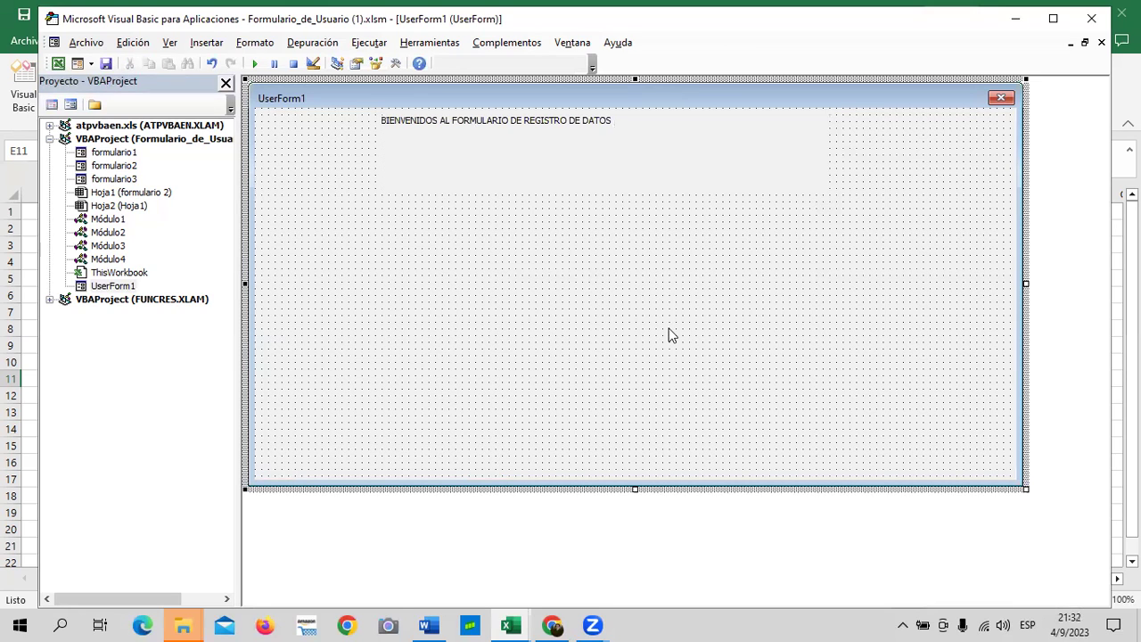
left_click(645, 177)
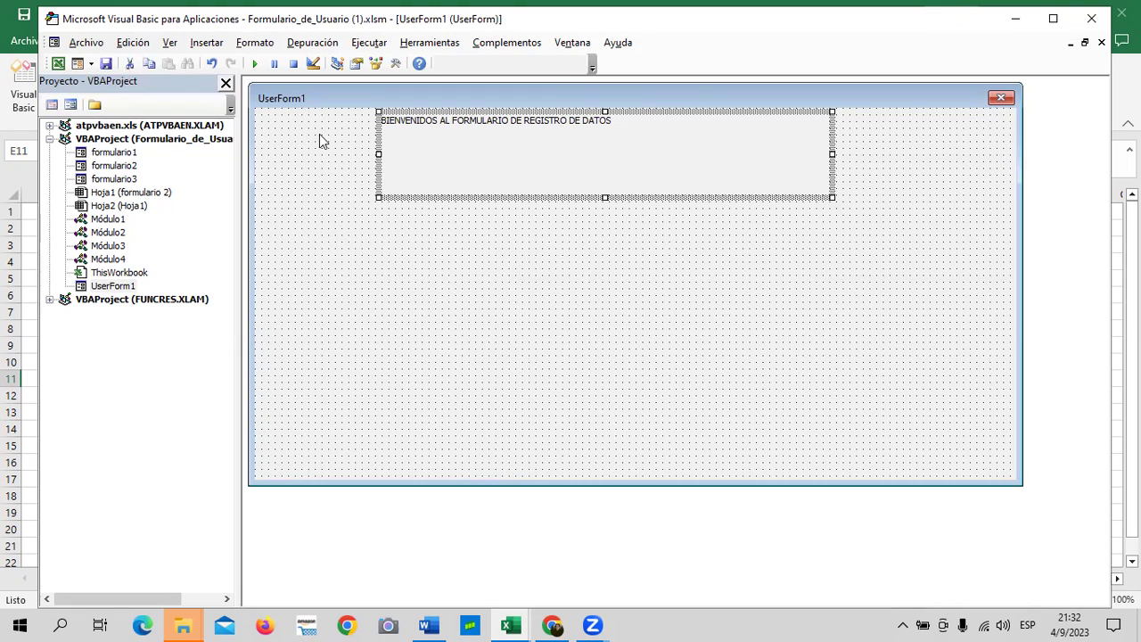
right_click(588, 156)
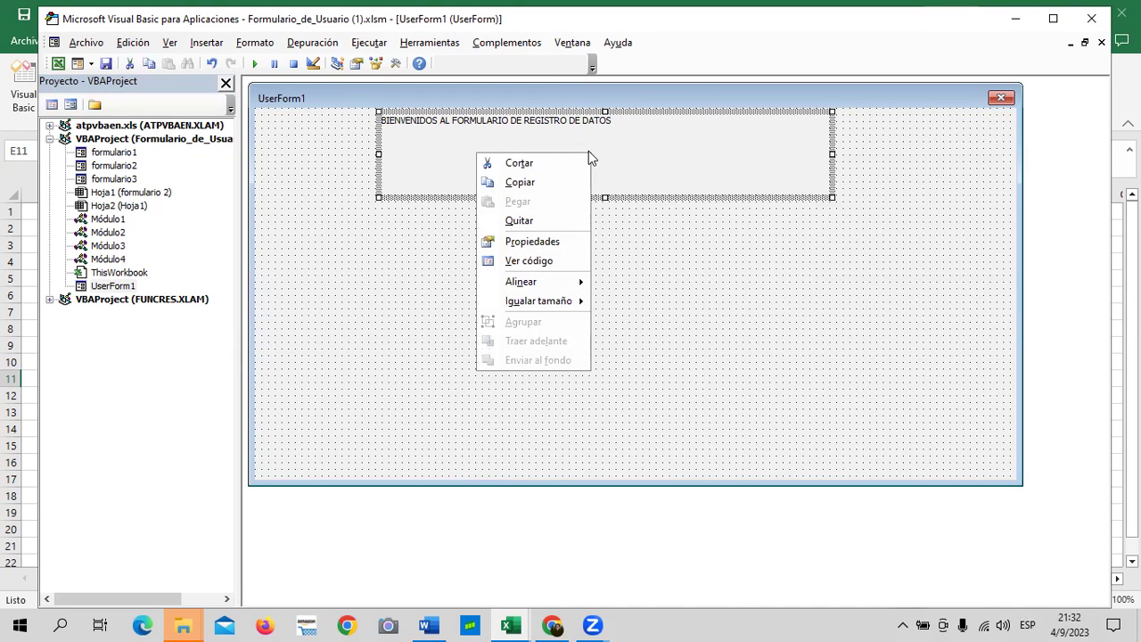
left_click(541, 242)
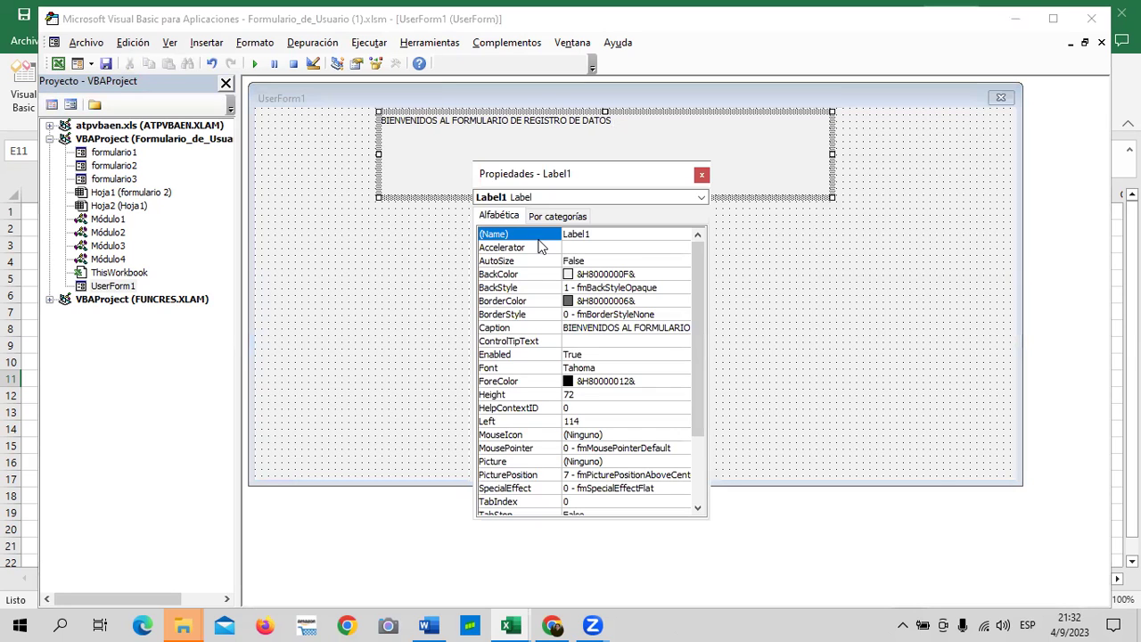
left_click_drag(588, 178, 347, 235)
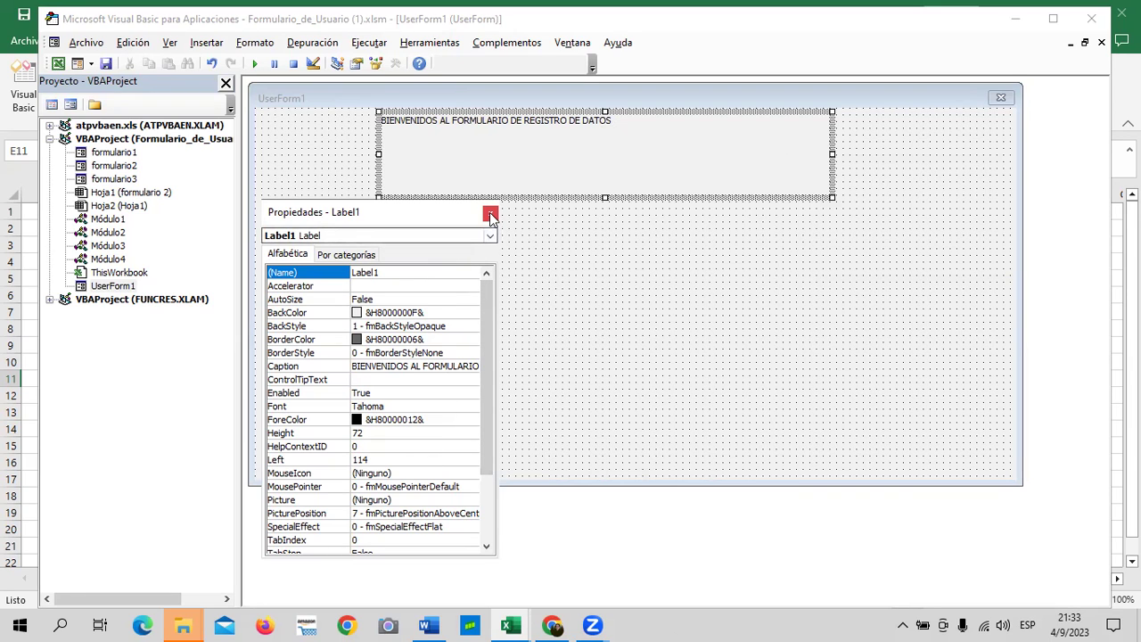
left_click(490, 213)
left_click(100, 155)
double_click(100, 155)
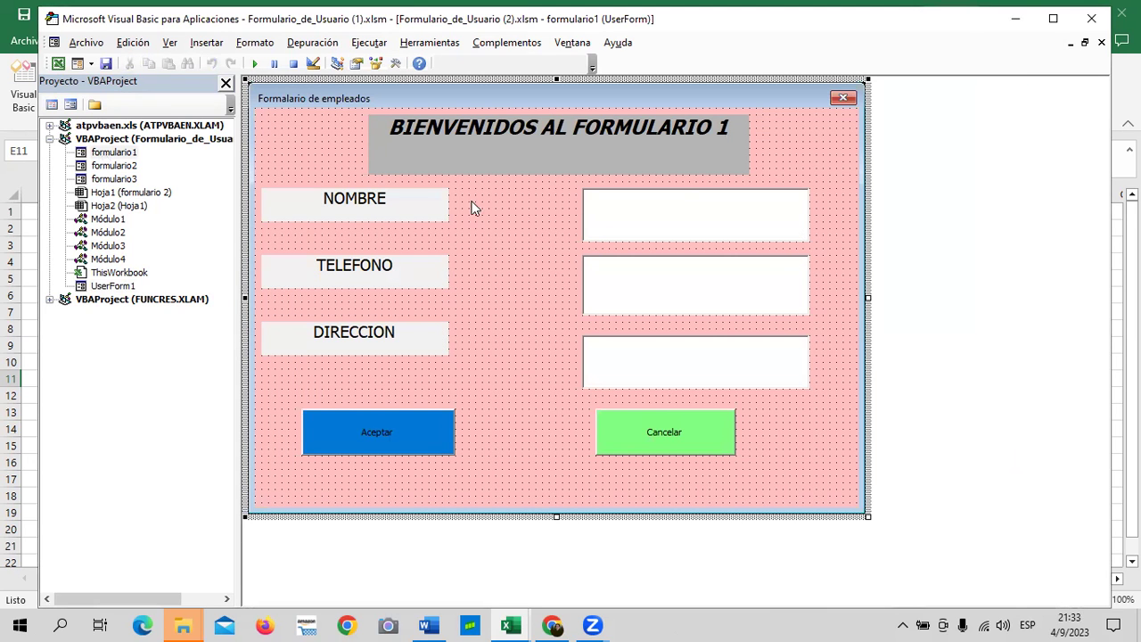
left_click(674, 218)
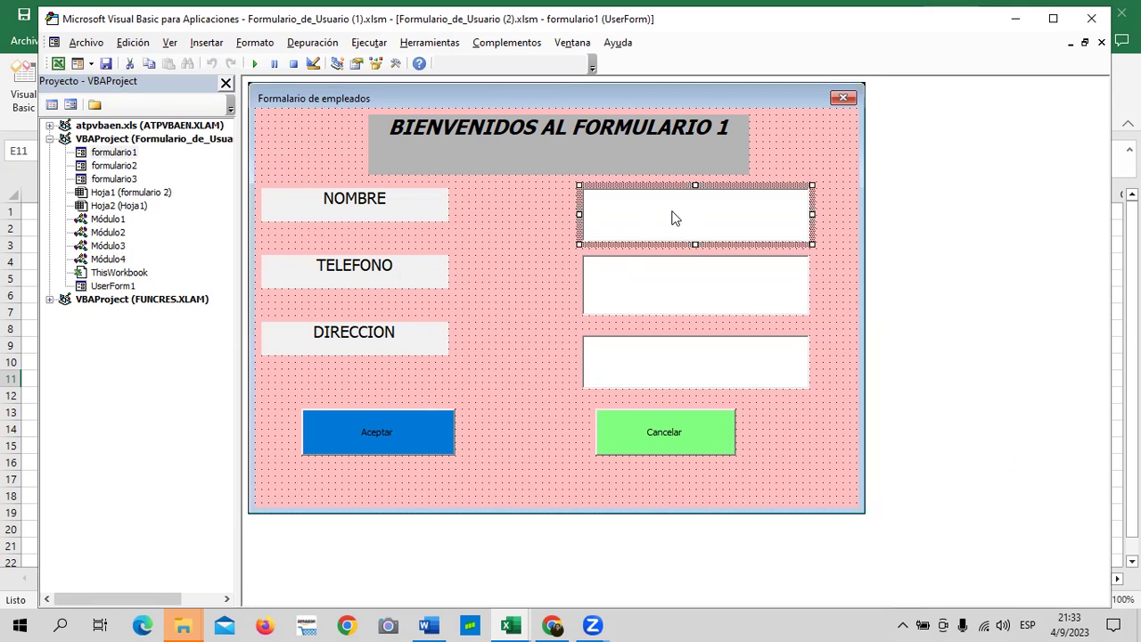
left_click(668, 285)
left_click(664, 374)
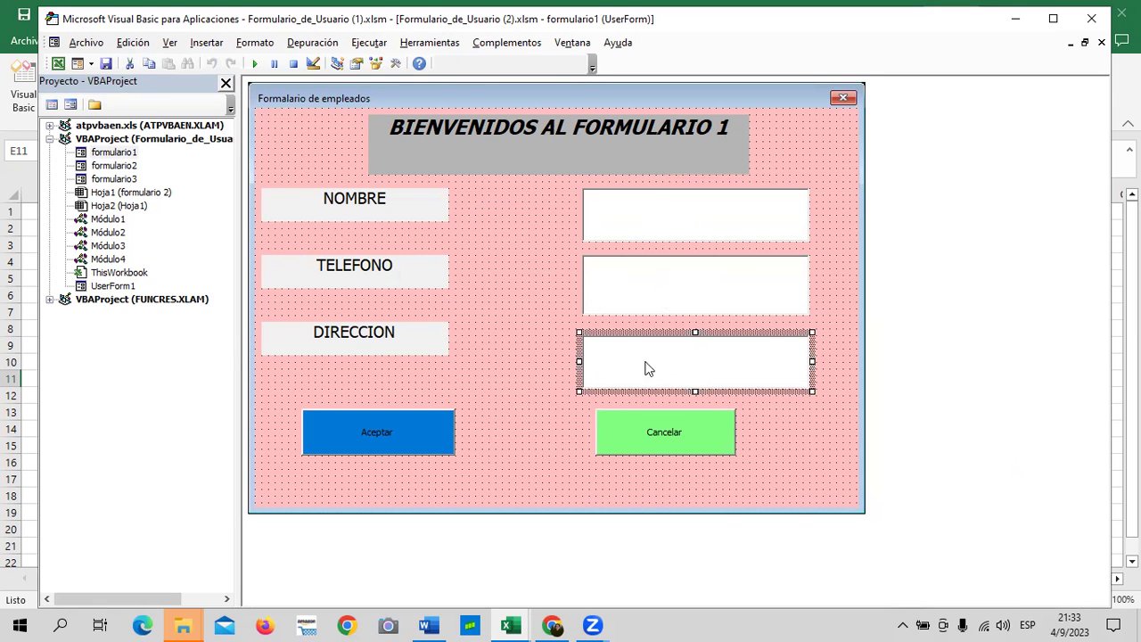
left_click(383, 208)
left_click(392, 265)
left_click(416, 341)
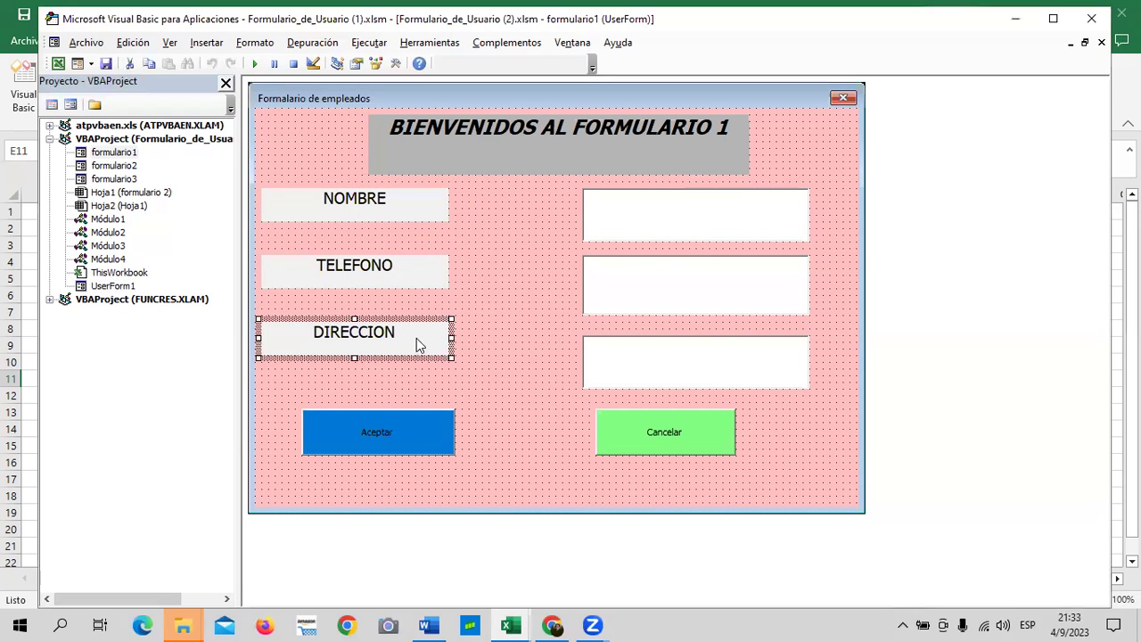
left_click(405, 204)
left_click(413, 263)
right_click(295, 198)
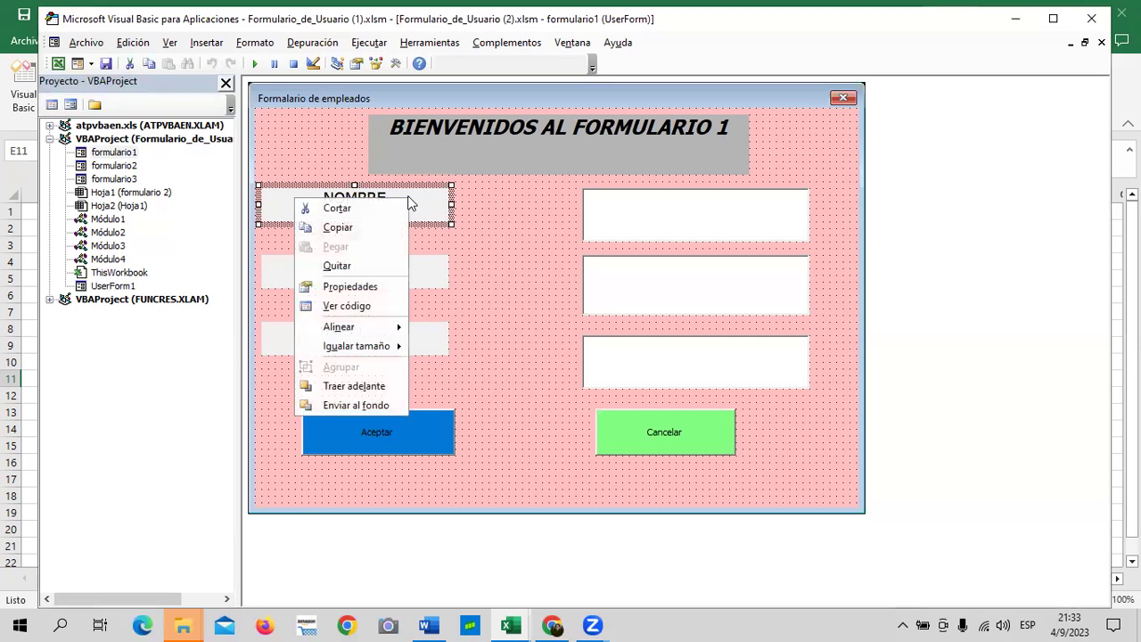
left_click(377, 288)
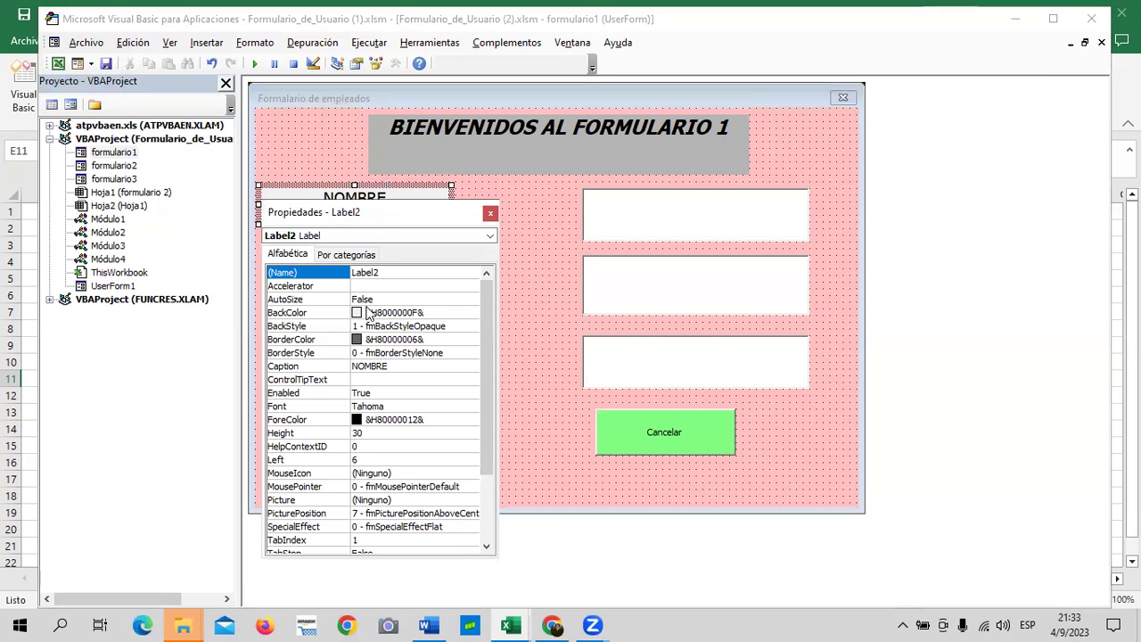
left_click(524, 246)
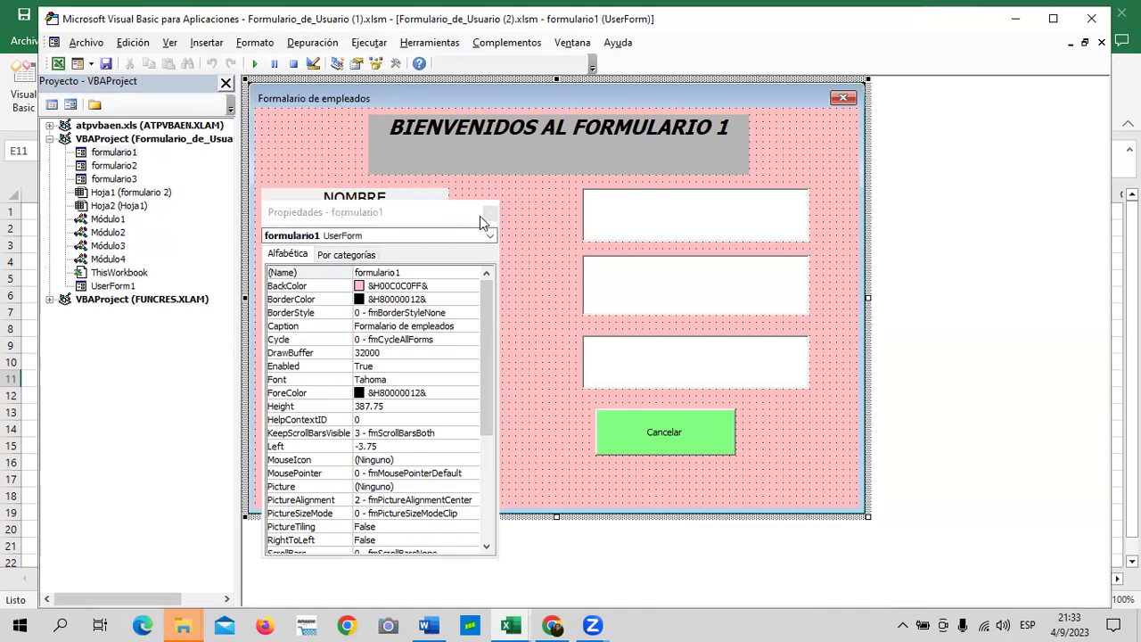
left_click(489, 214)
right_click(387, 276)
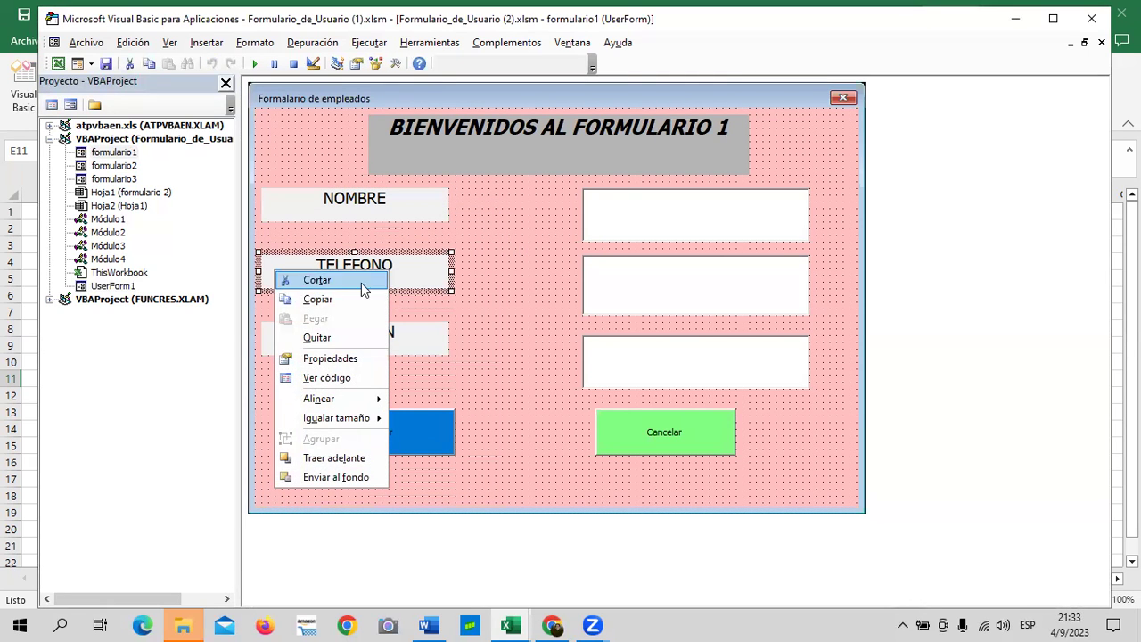
left_click(355, 358)
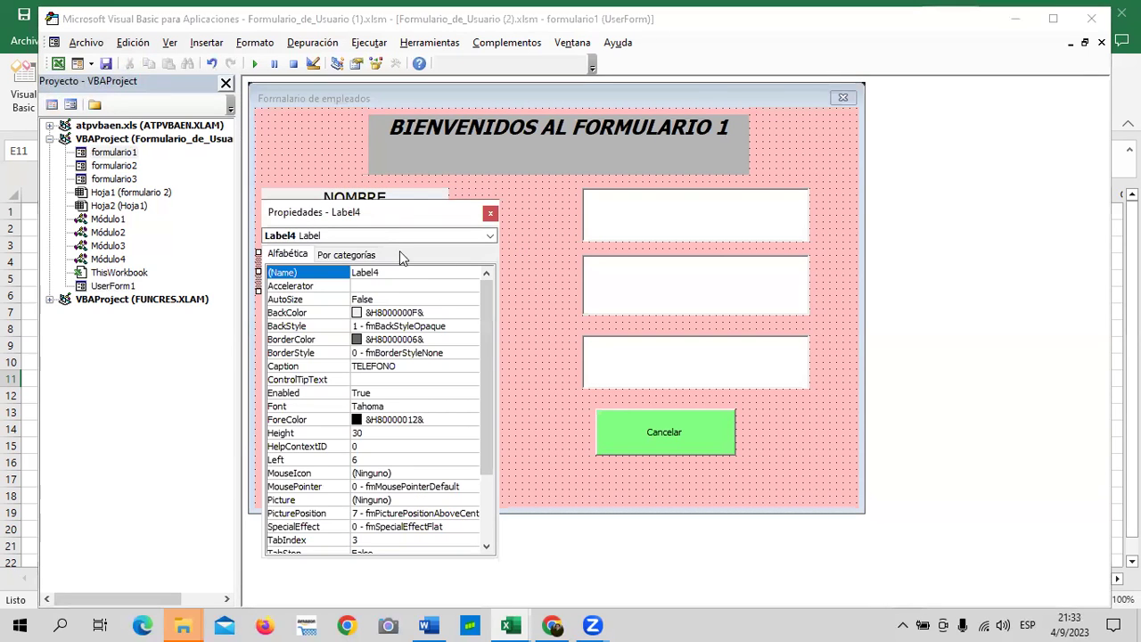
left_click(528, 346)
left_click(491, 214)
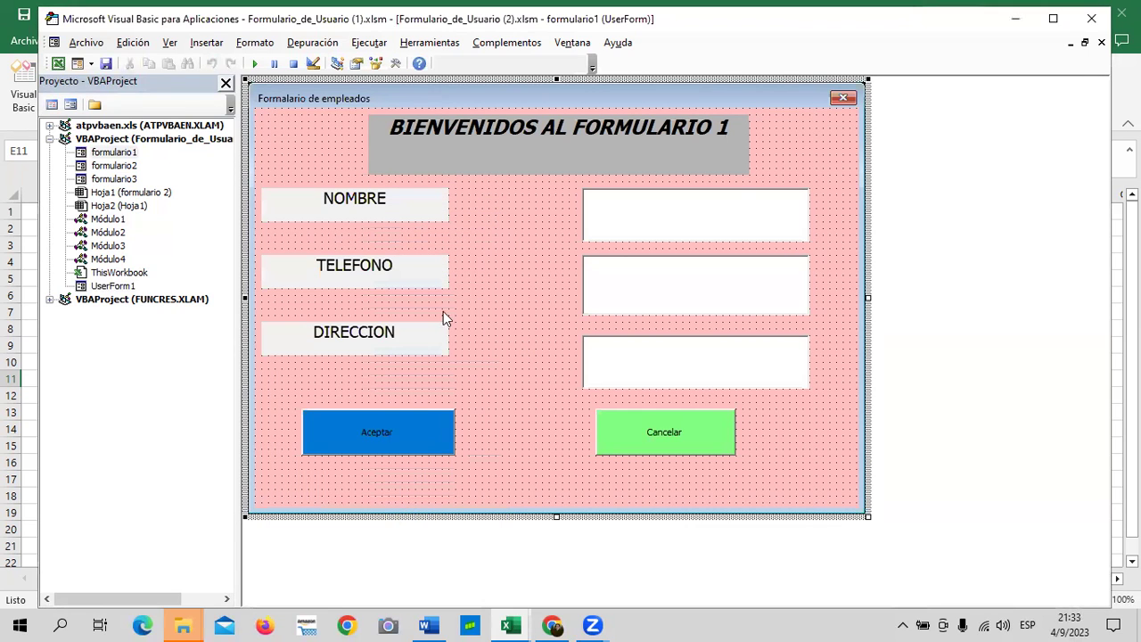
right_click(423, 336)
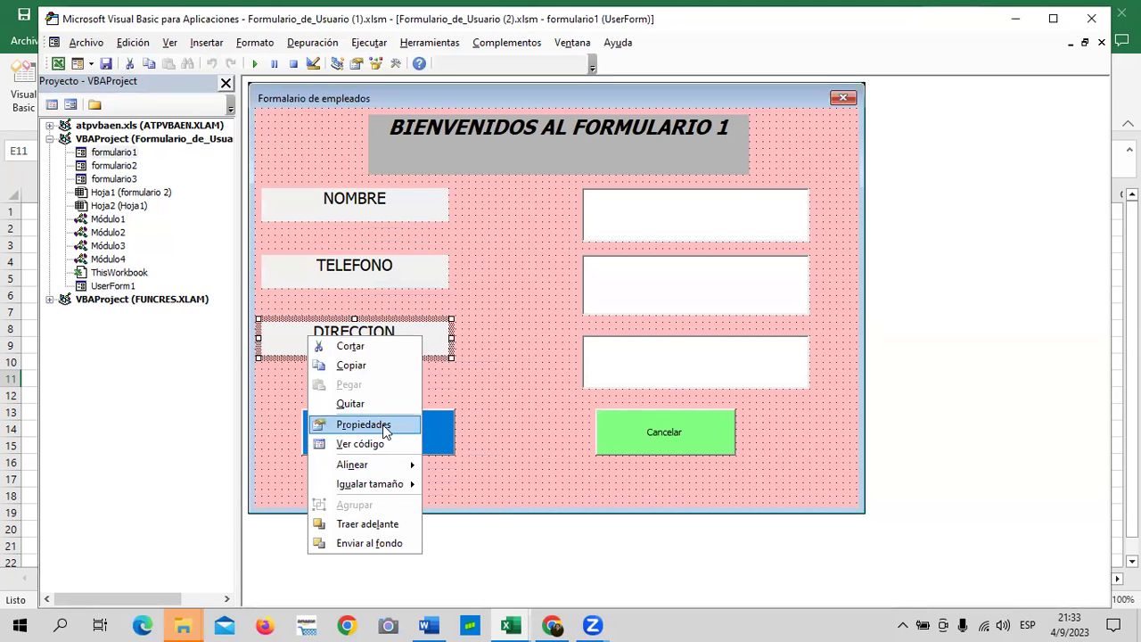
left_click(382, 424)
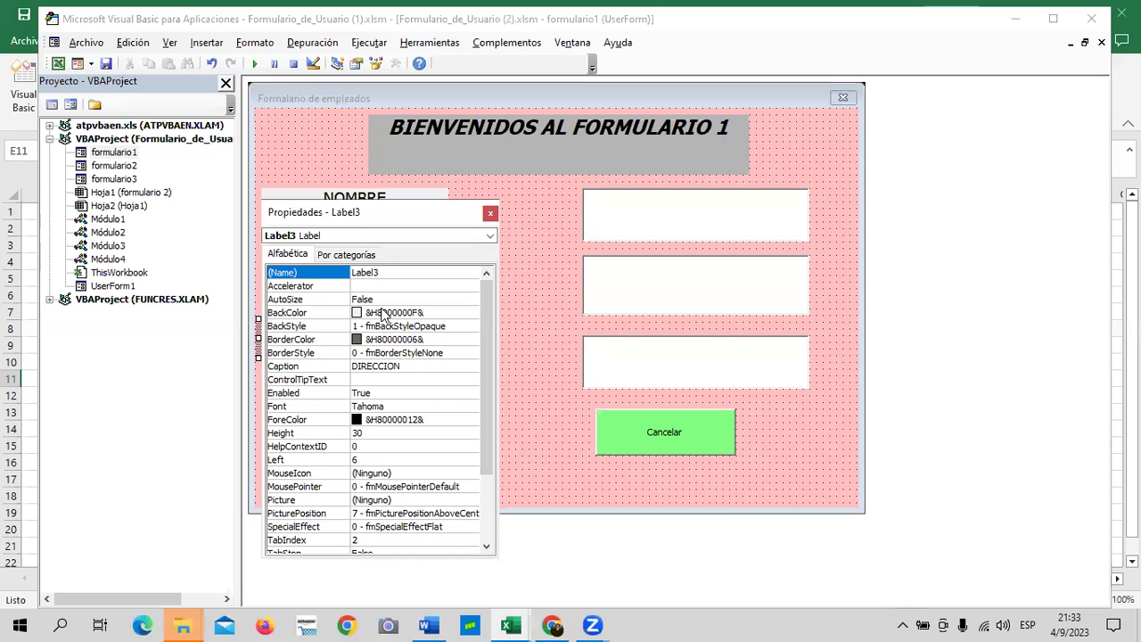
left_click(490, 213)
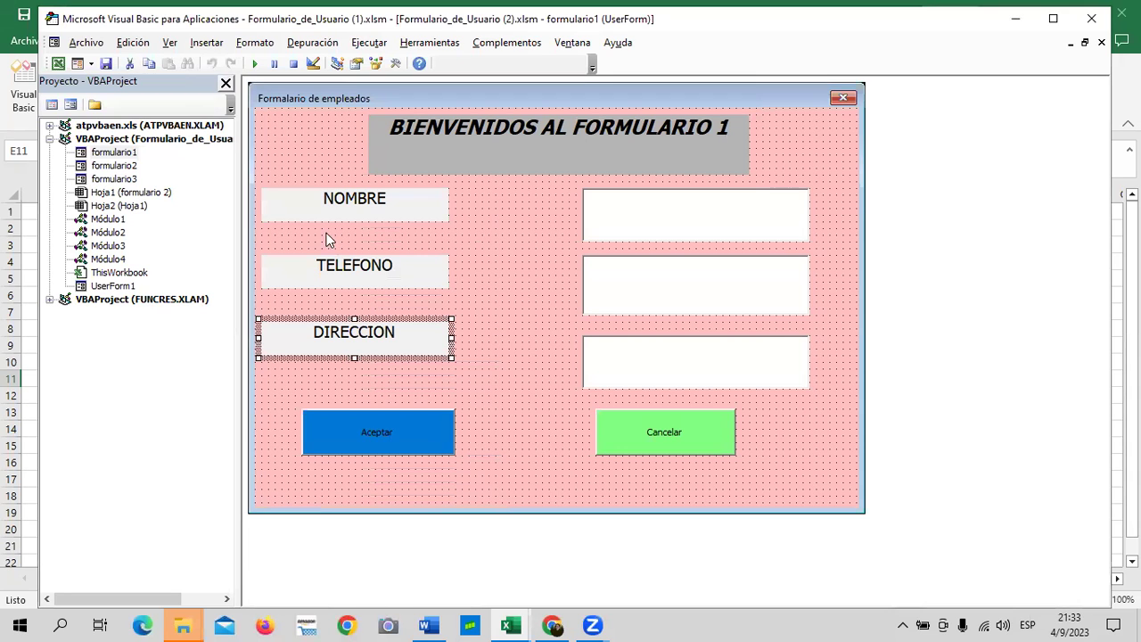
double_click(122, 287)
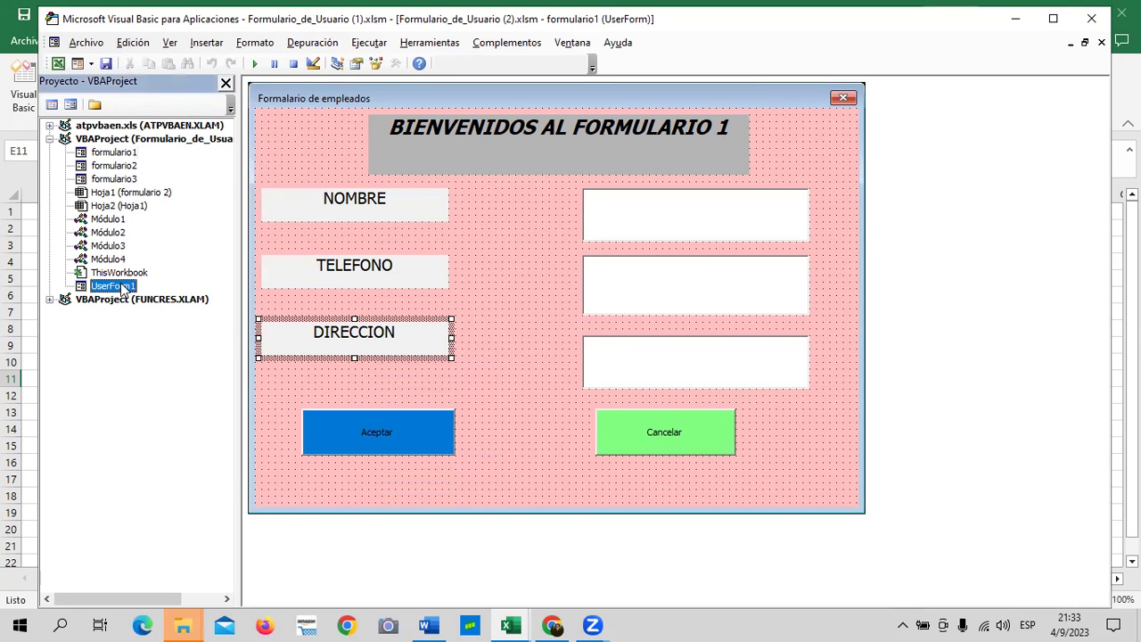
- Open the welcome label's properties and toggle AutoSize to True and back to False
left_click(660, 148)
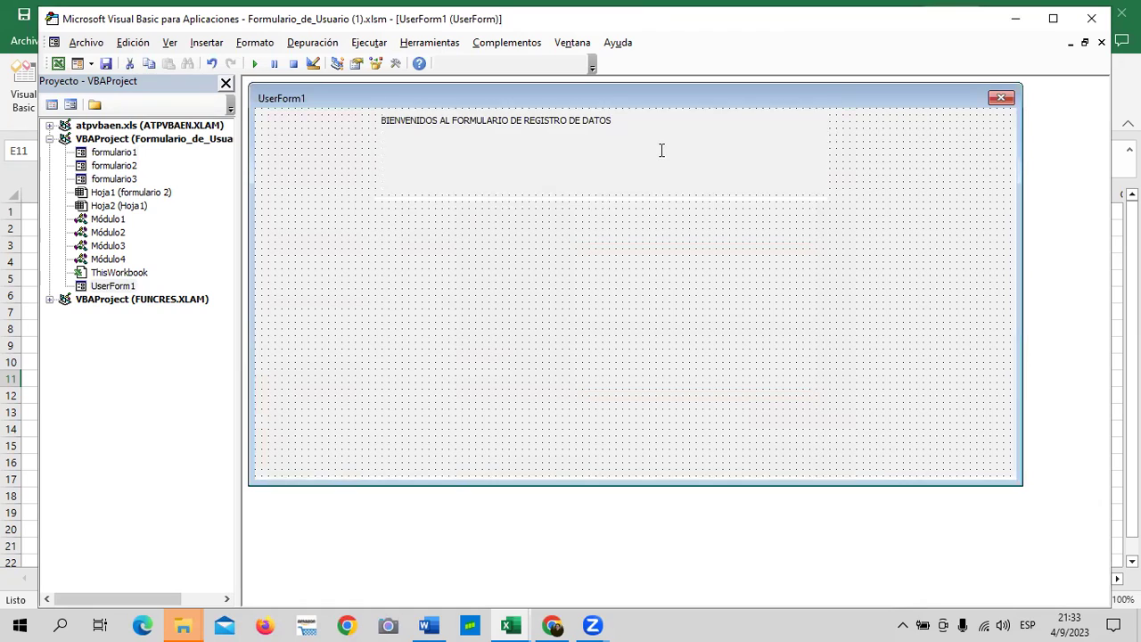
right_click(641, 177)
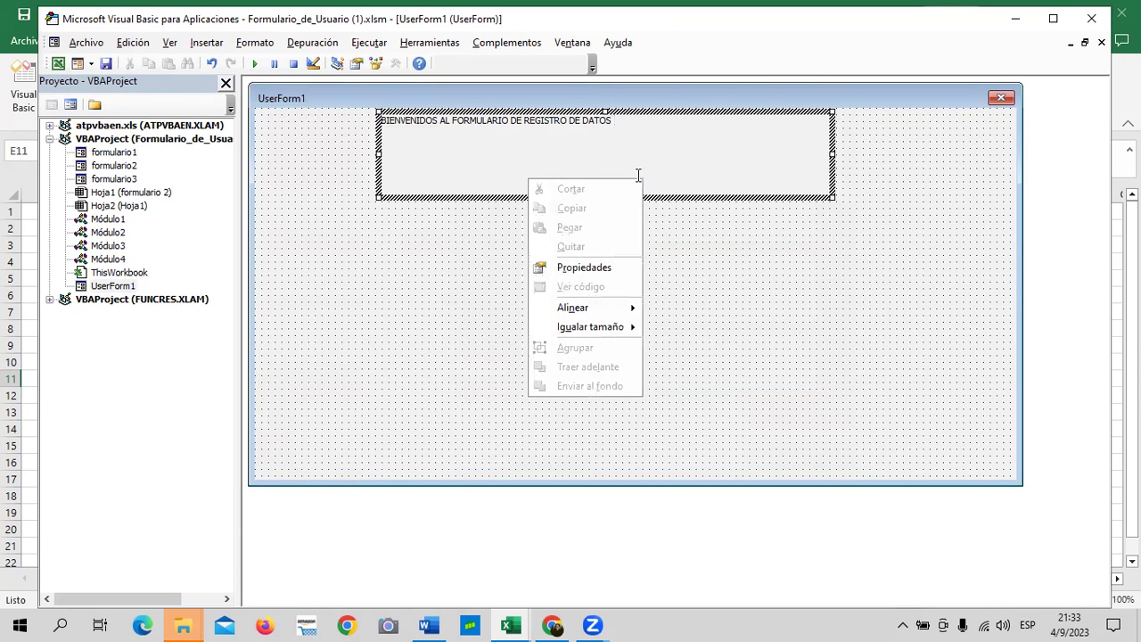
left_click(599, 271)
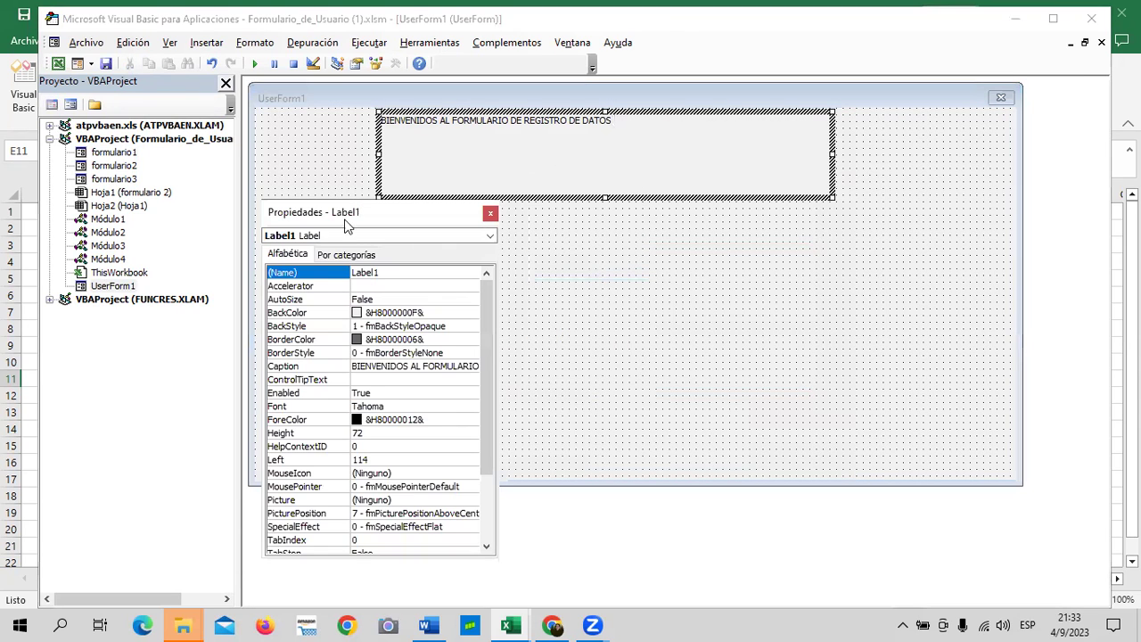
mouse_move(314, 215)
left_mouse_down()
mouse_move(314, 188)
mouse_move(309, 223)
left_mouse_up()
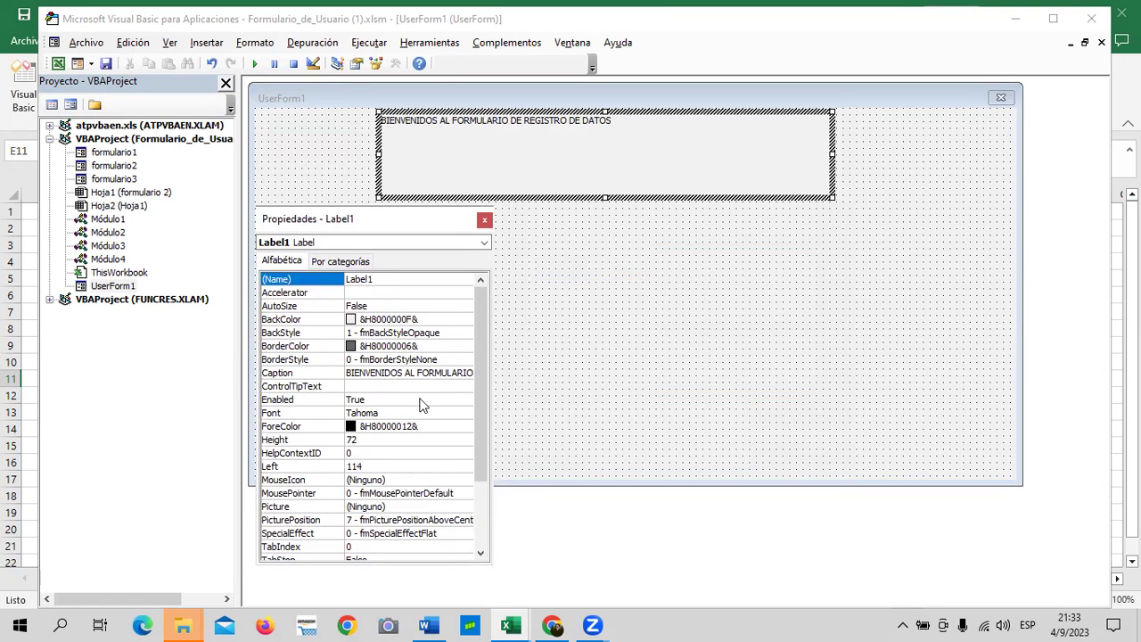
mouse_move(485, 388)
left_mouse_down()
mouse_move(486, 452)
mouse_move(477, 299)
left_mouse_up()
mouse_move(481, 356)
left_mouse_down()
mouse_move(482, 334)
mouse_move(496, 326)
left_mouse_up()
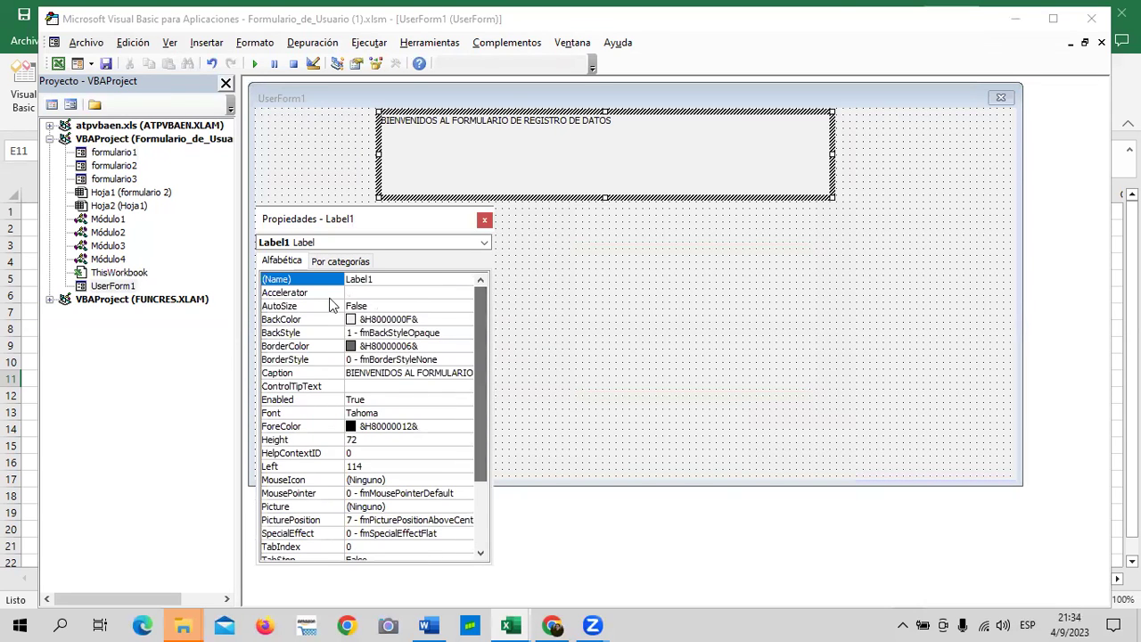
left_click(287, 294)
left_click(286, 308)
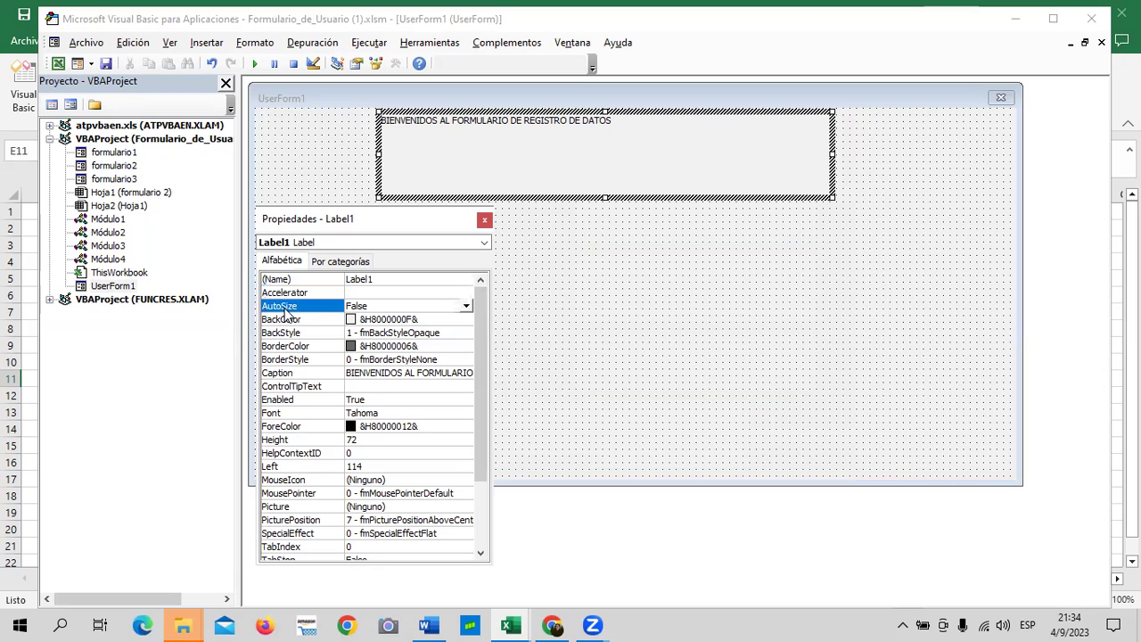
left_click(464, 308)
left_click(404, 319)
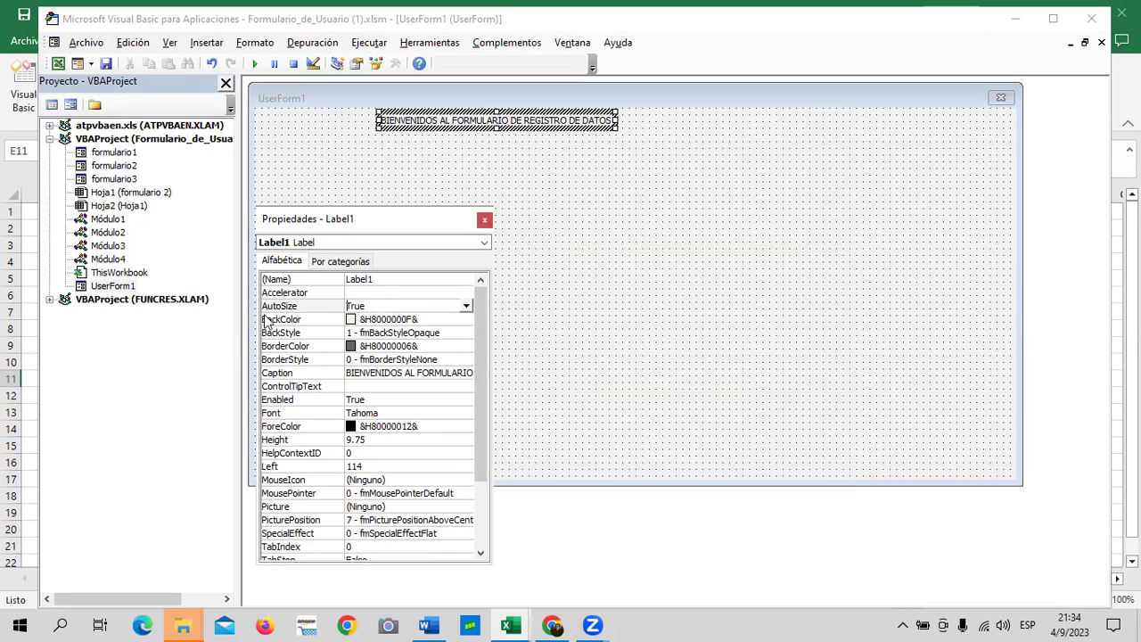
left_click(466, 305)
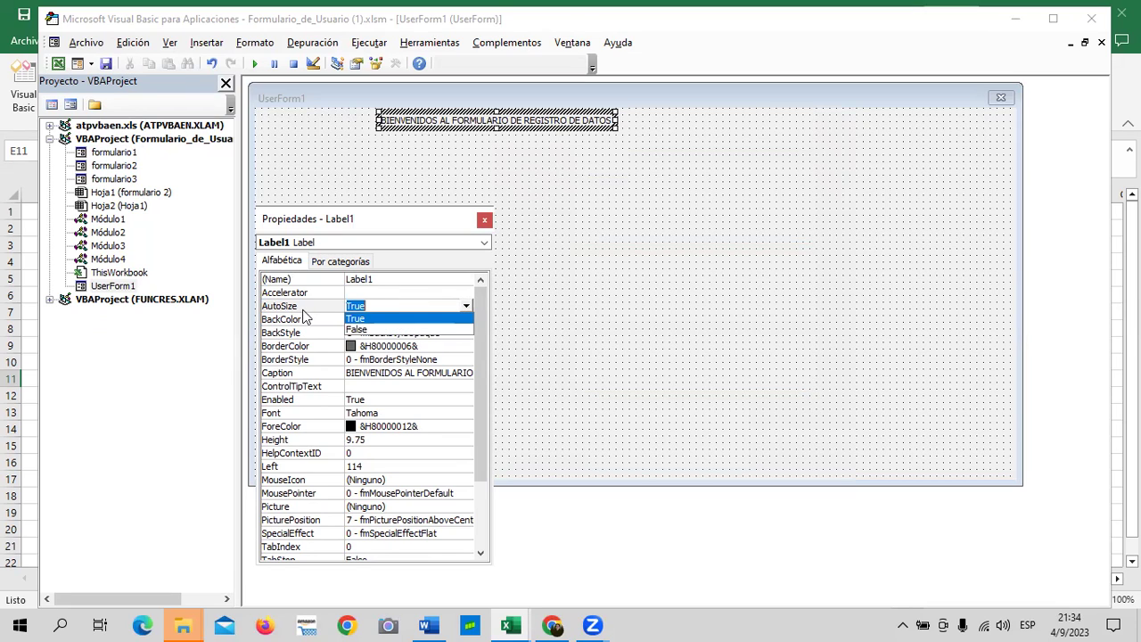
left_click(407, 329)
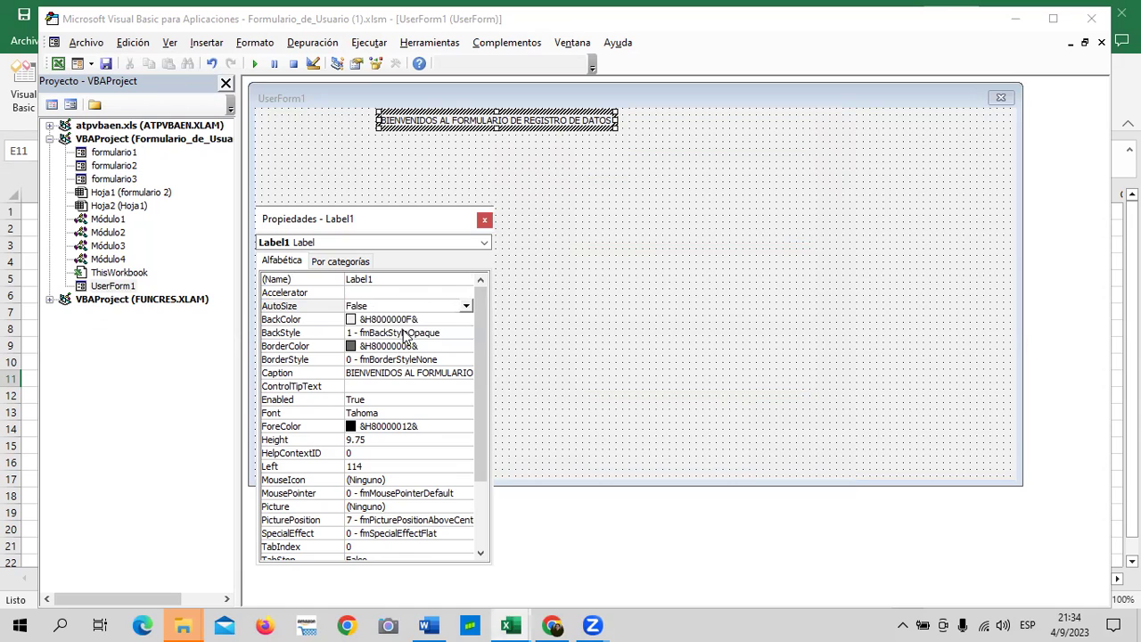
- Stretch the welcome label wider across the form and nudge it into place
left_click(615, 175)
left_click(580, 124)
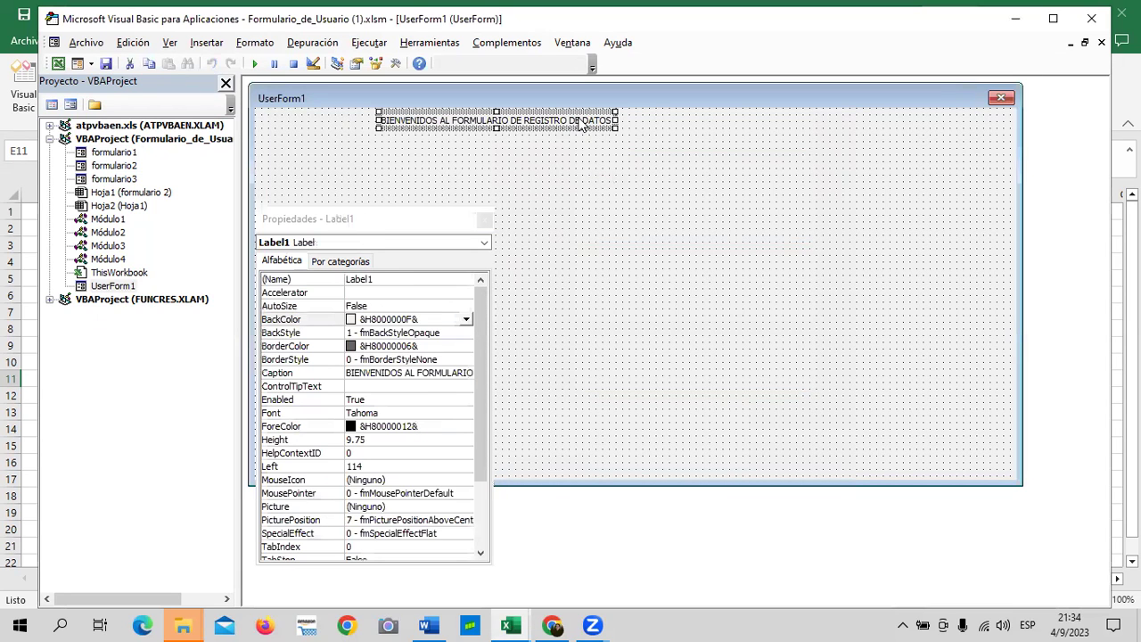
mouse_move(615, 127)
left_mouse_down()
mouse_move(870, 215)
mouse_move(905, 199)
left_mouse_up()
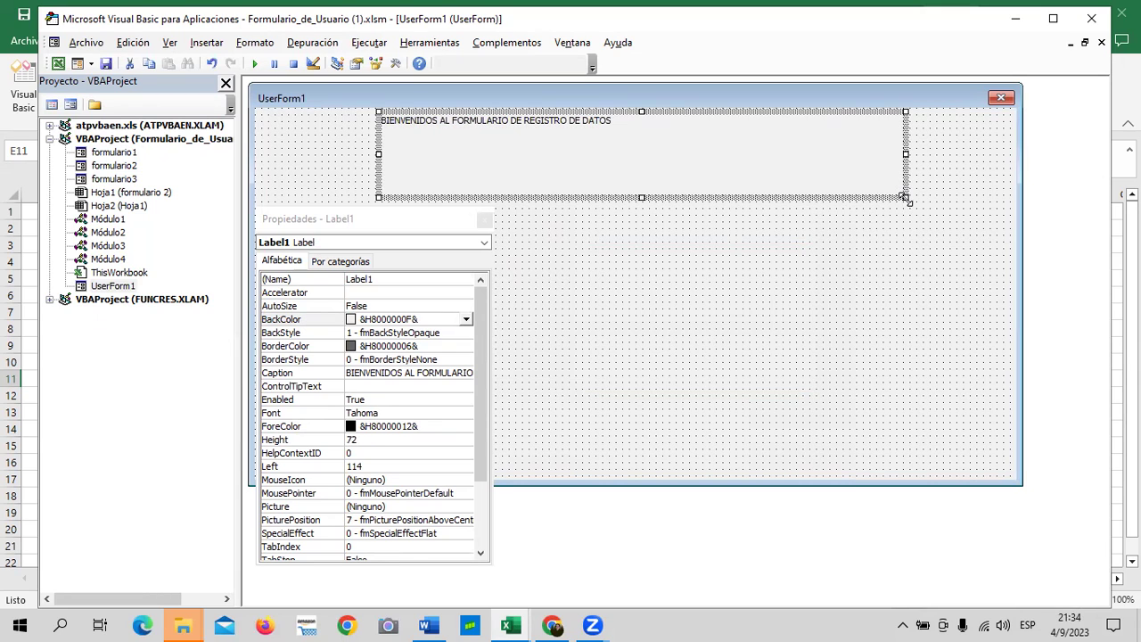
left_click_drag(634, 170, 672, 168)
- Compare the form's and the welcome label's properties, ending with Label1's properties shown
left_click(675, 272)
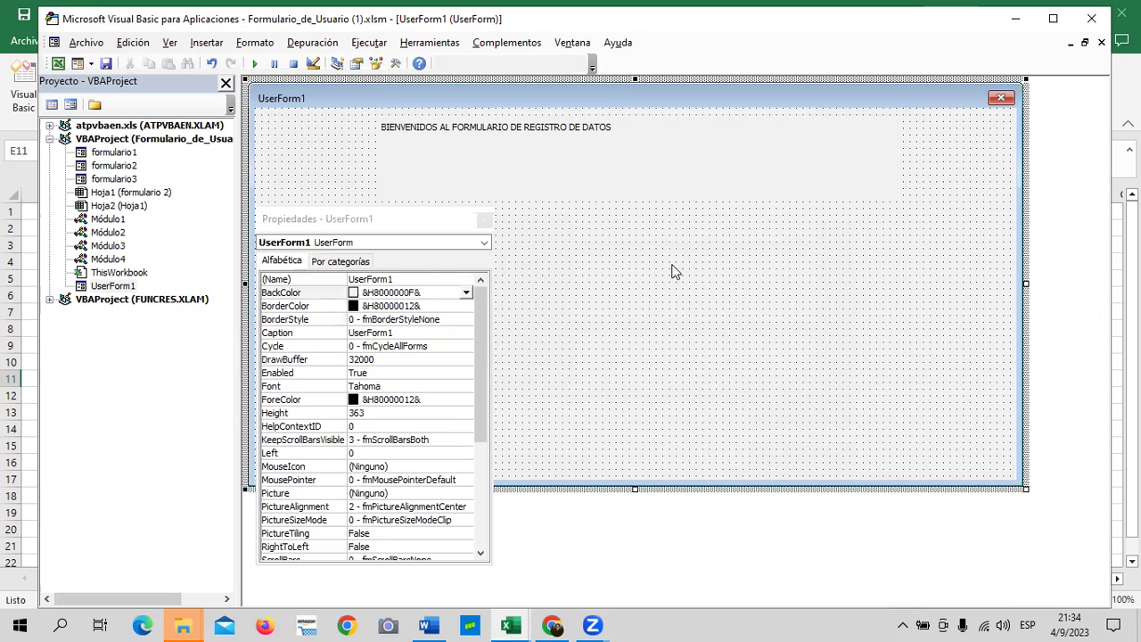
left_click(478, 313)
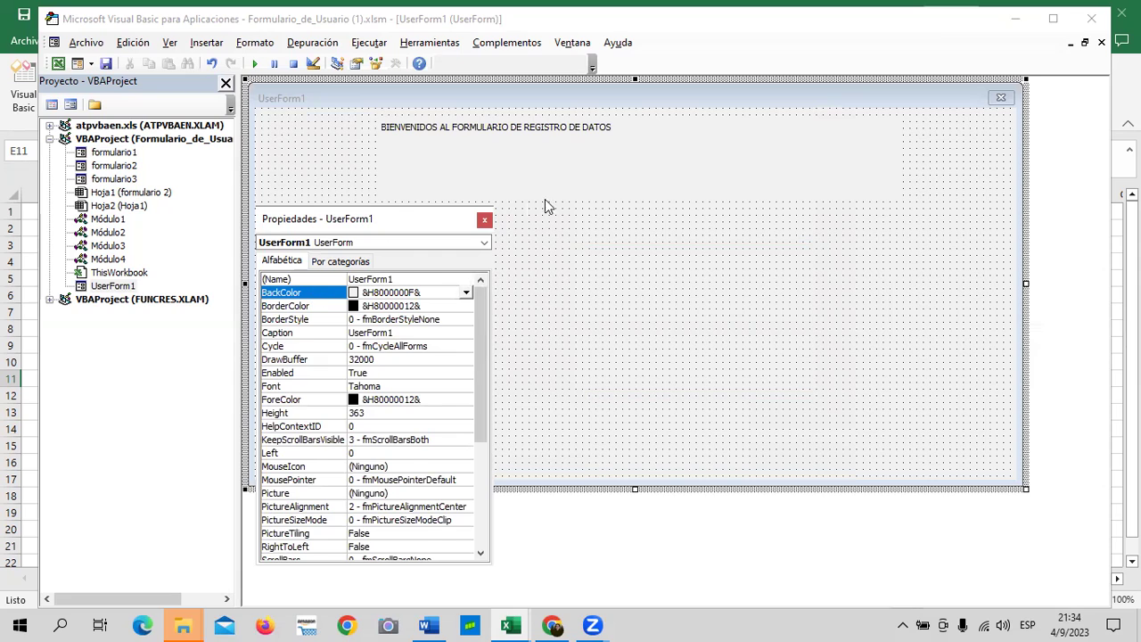
left_click(653, 172)
left_click(647, 305)
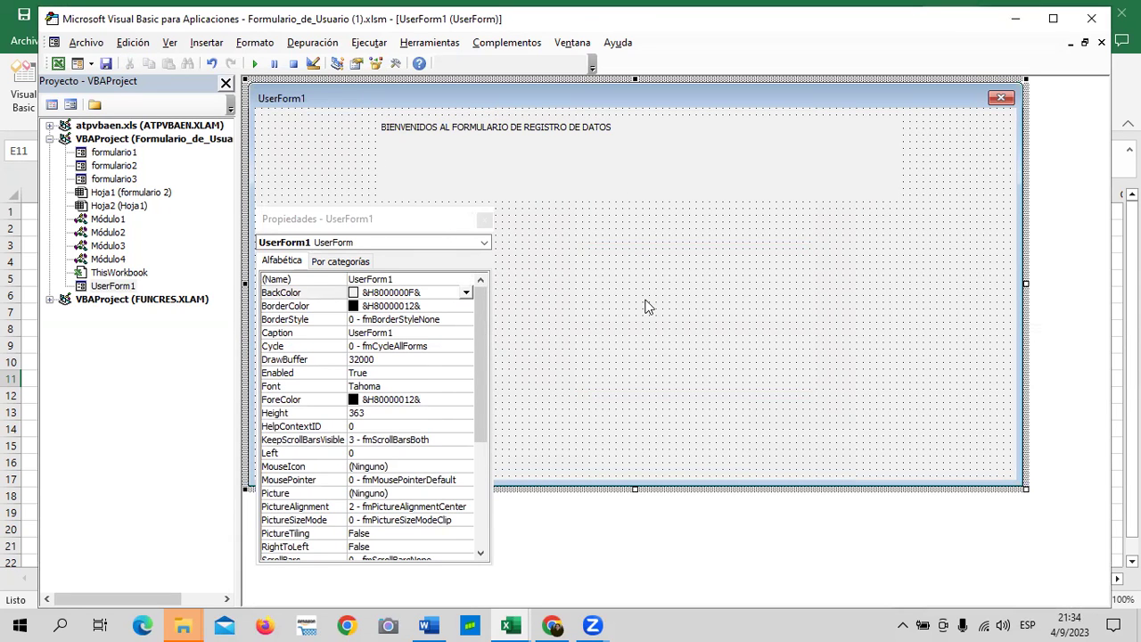
left_click(648, 161)
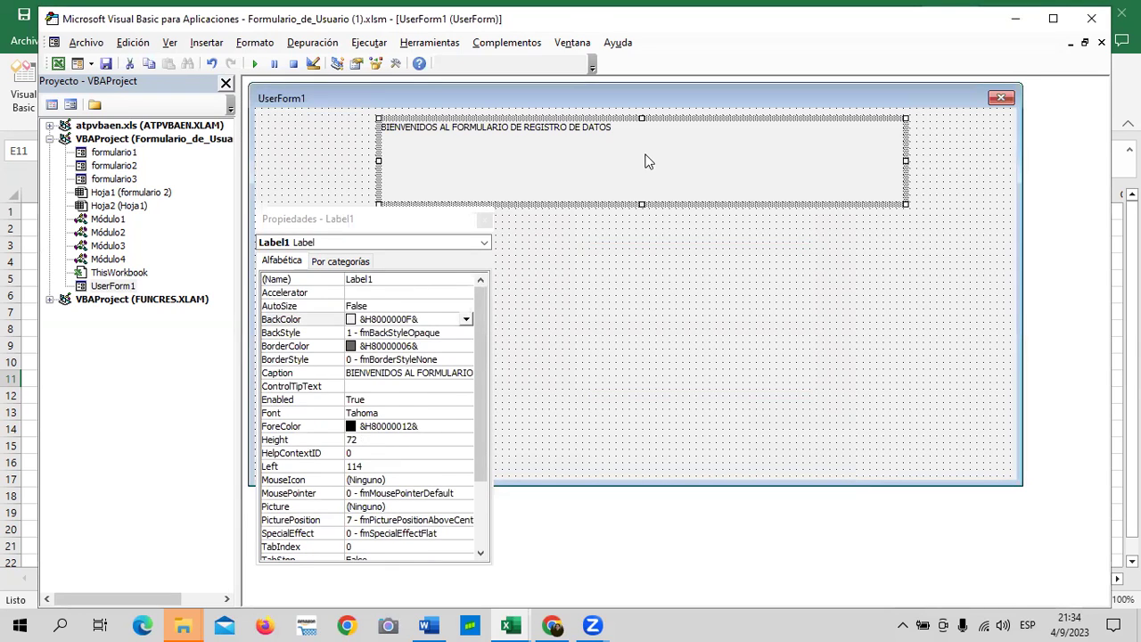
left_click(679, 378)
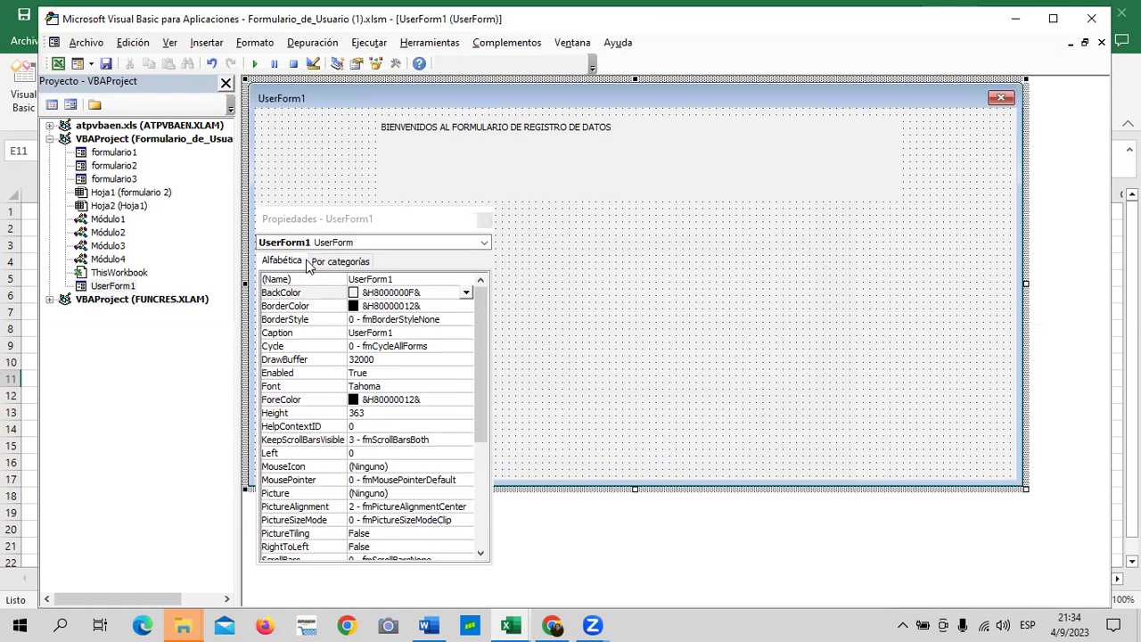
left_click(684, 169)
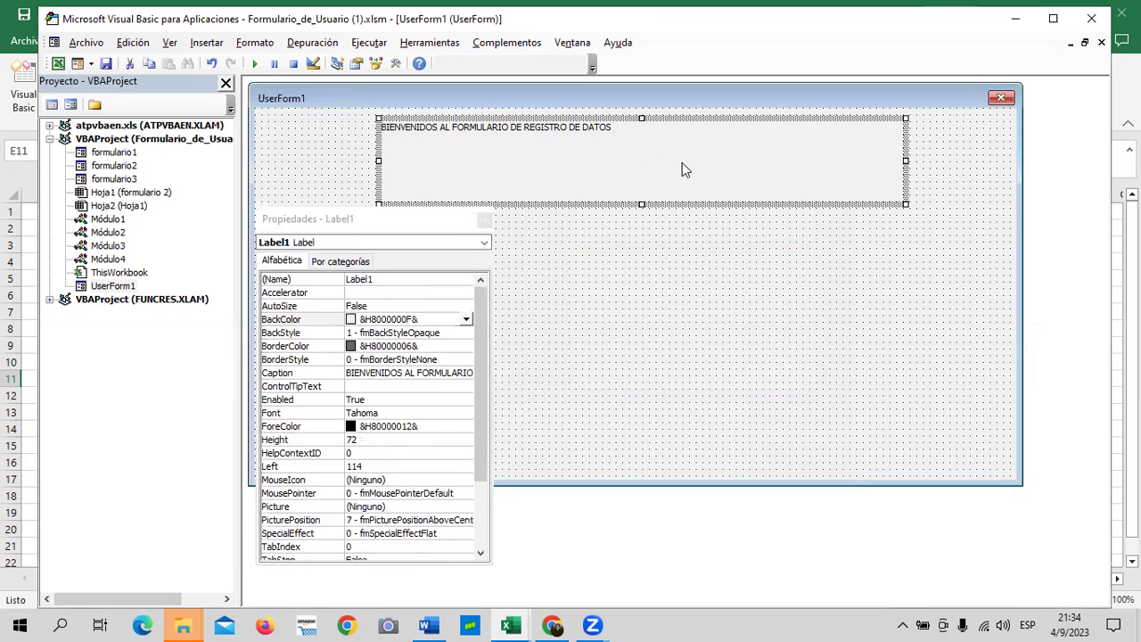
left_click(663, 343)
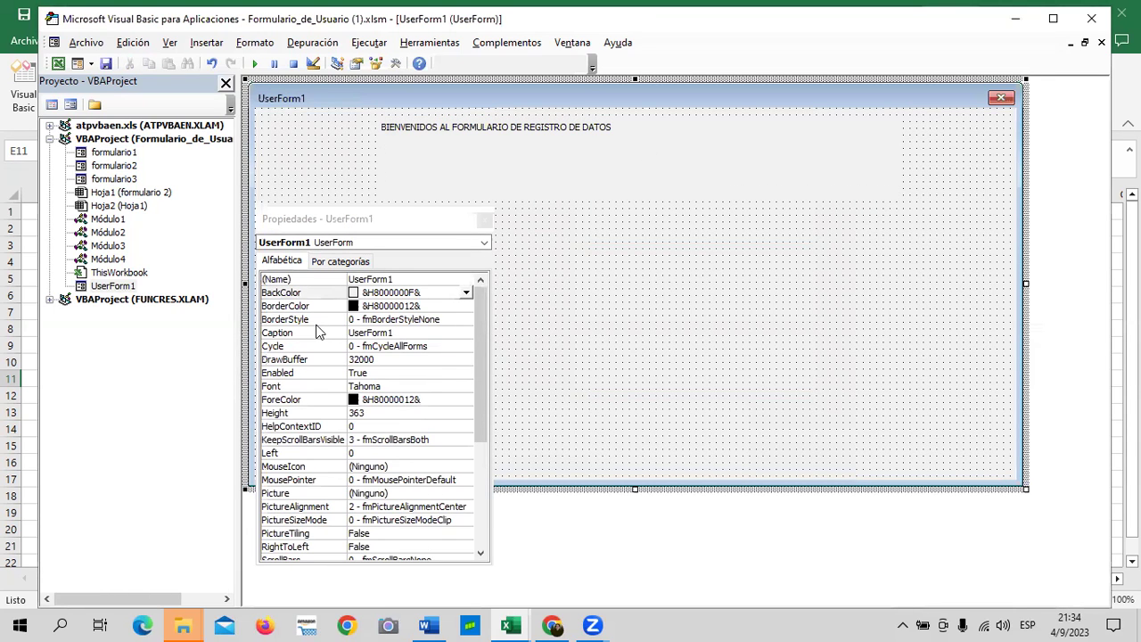
left_click(702, 170)
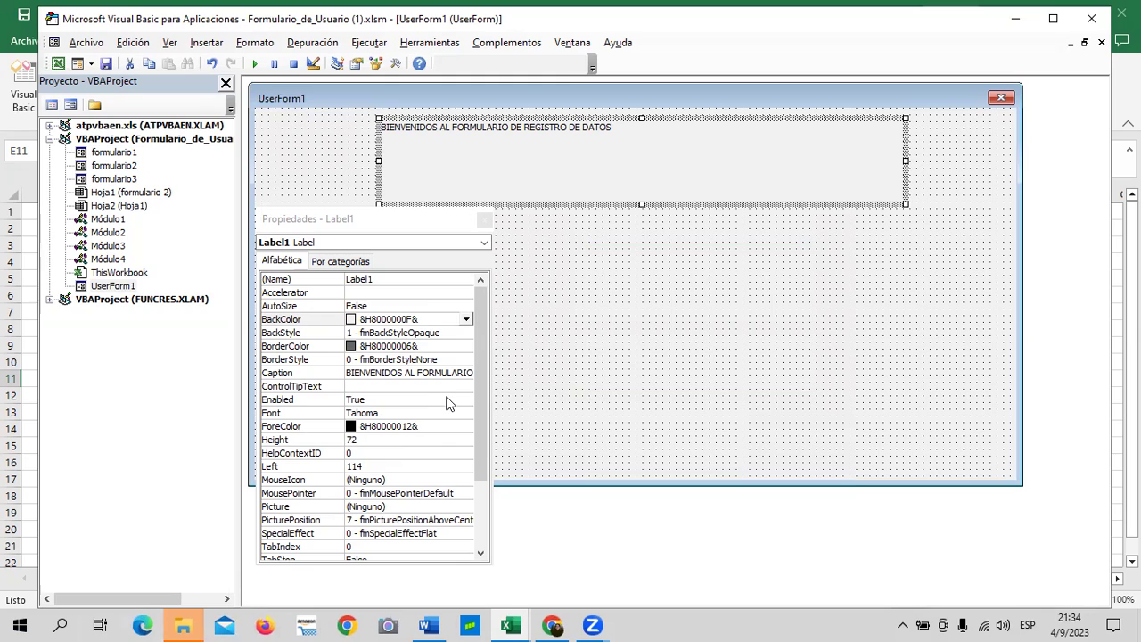
left_click(462, 308)
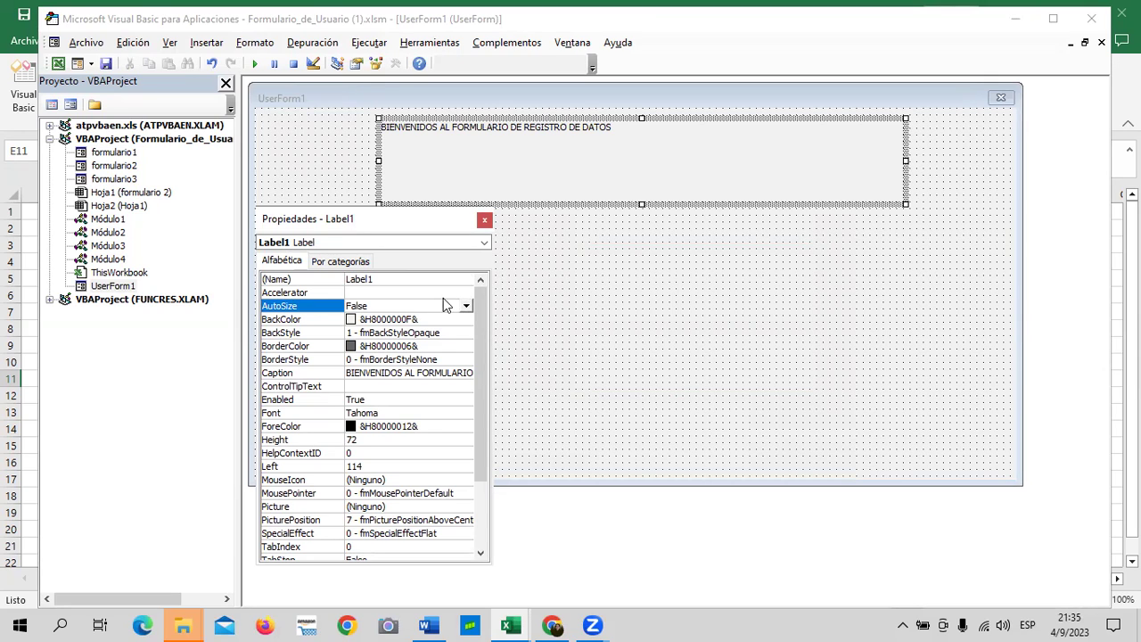
left_click(422, 289)
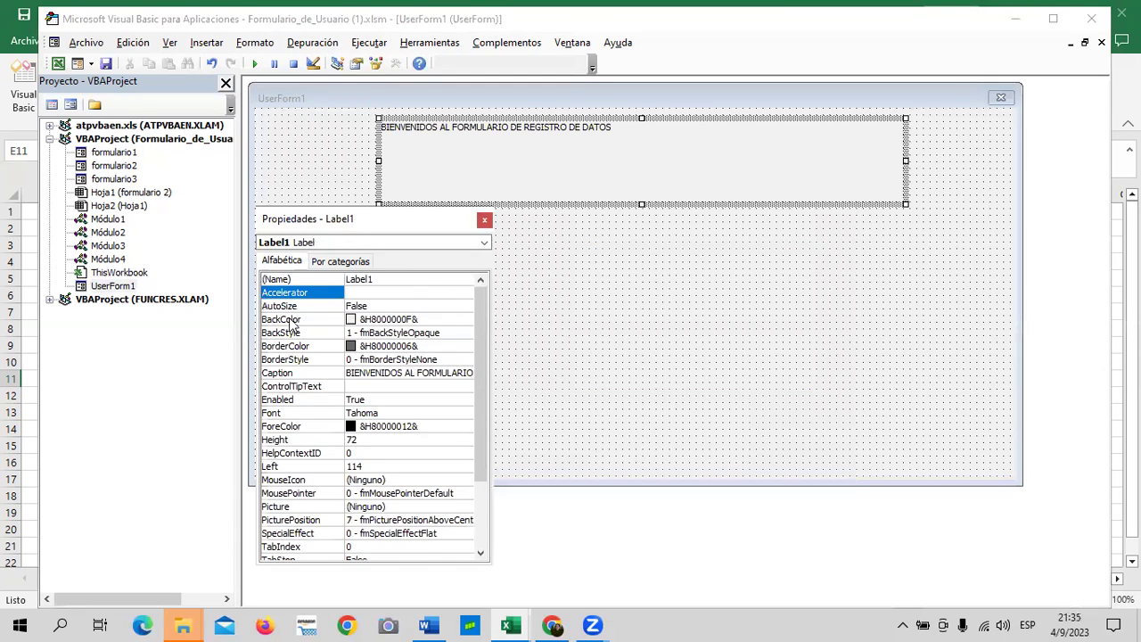
key("Down")
key("Down")
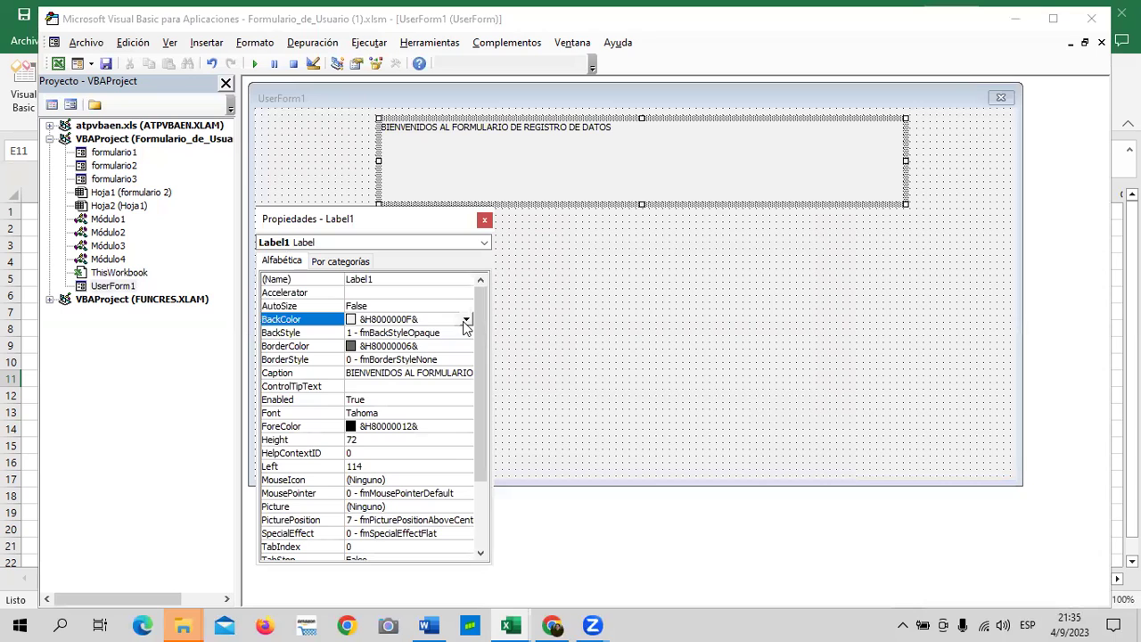
- Set the welcome label's BackColor to light green (&H0080FF80&) from the palette
left_click(466, 319)
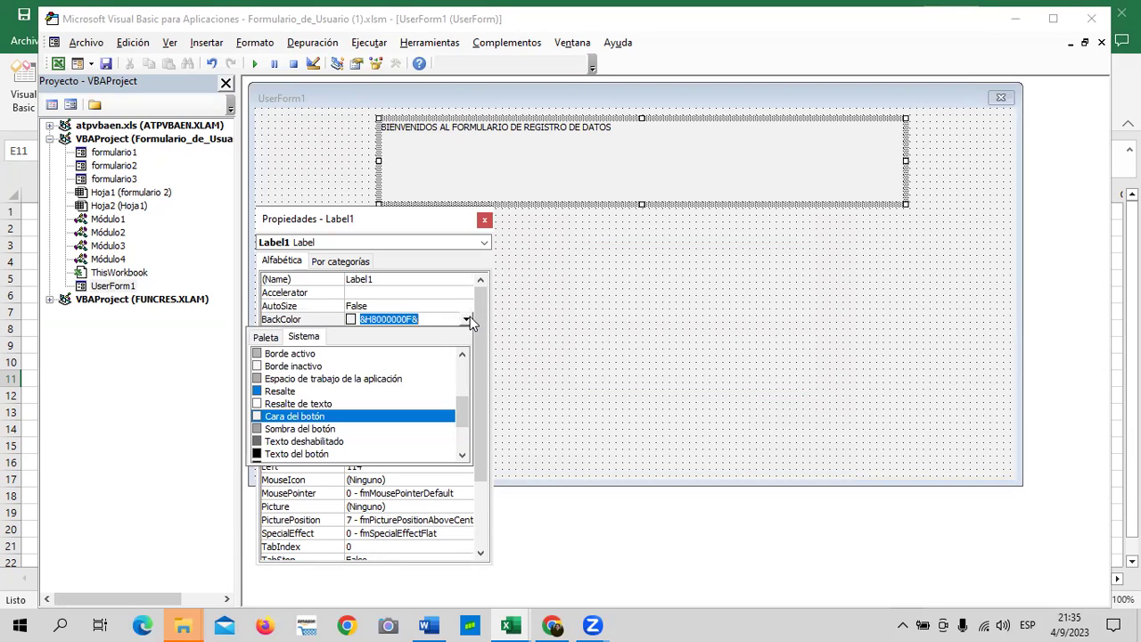
scroll(403, 410, "down", 1)
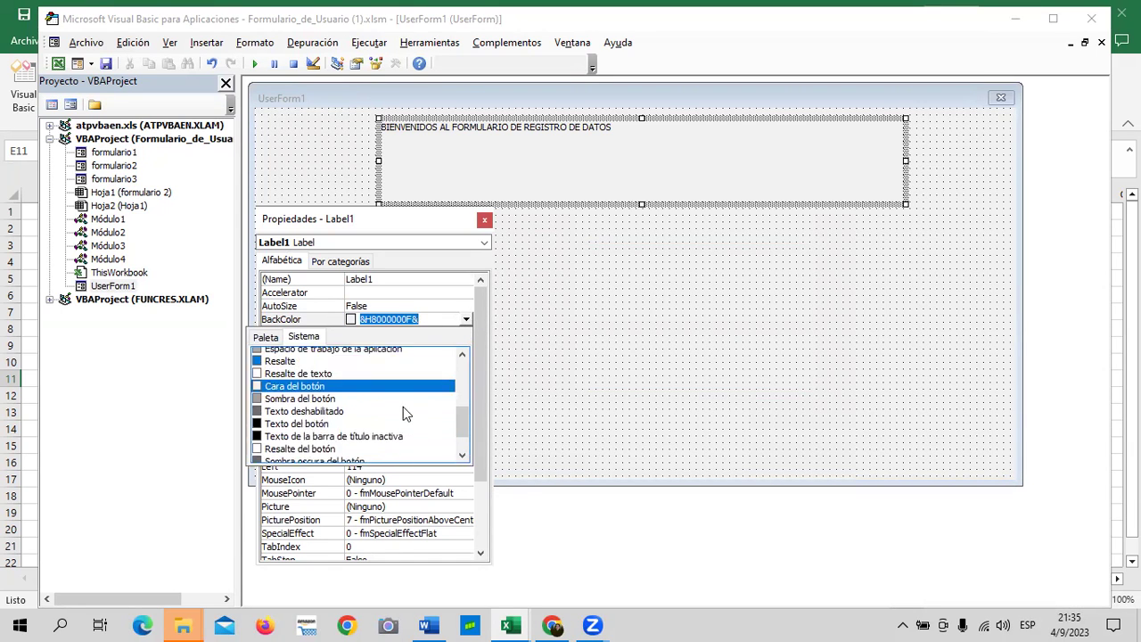
scroll(401, 412, "down", 2)
scroll(306, 453, "up", 2)
scroll(307, 453, "up", 4)
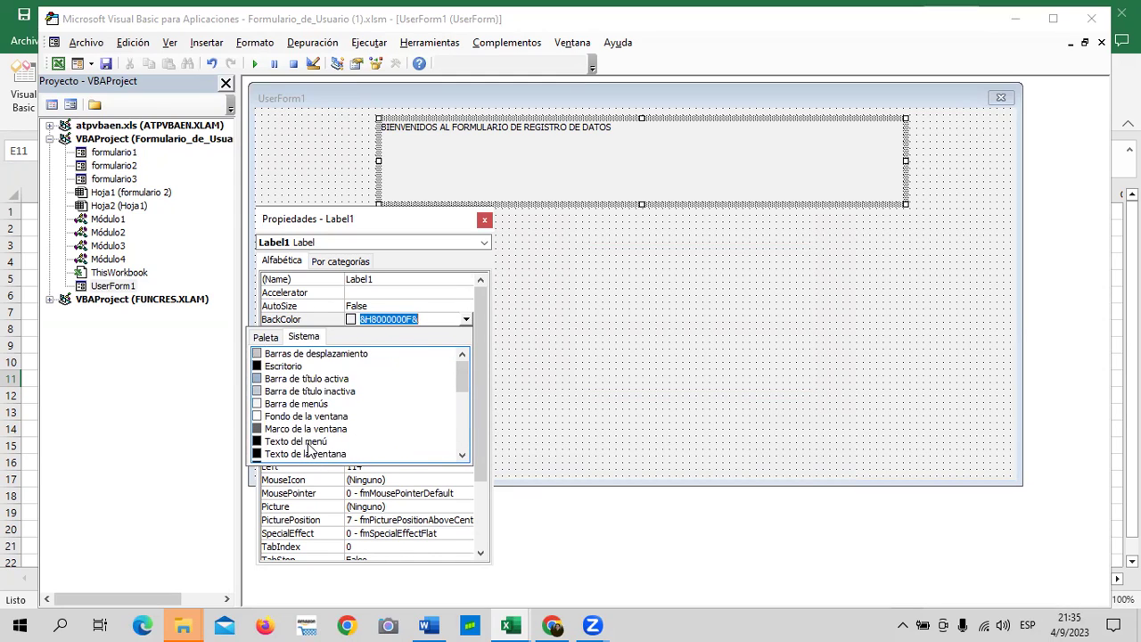
left_click(307, 338)
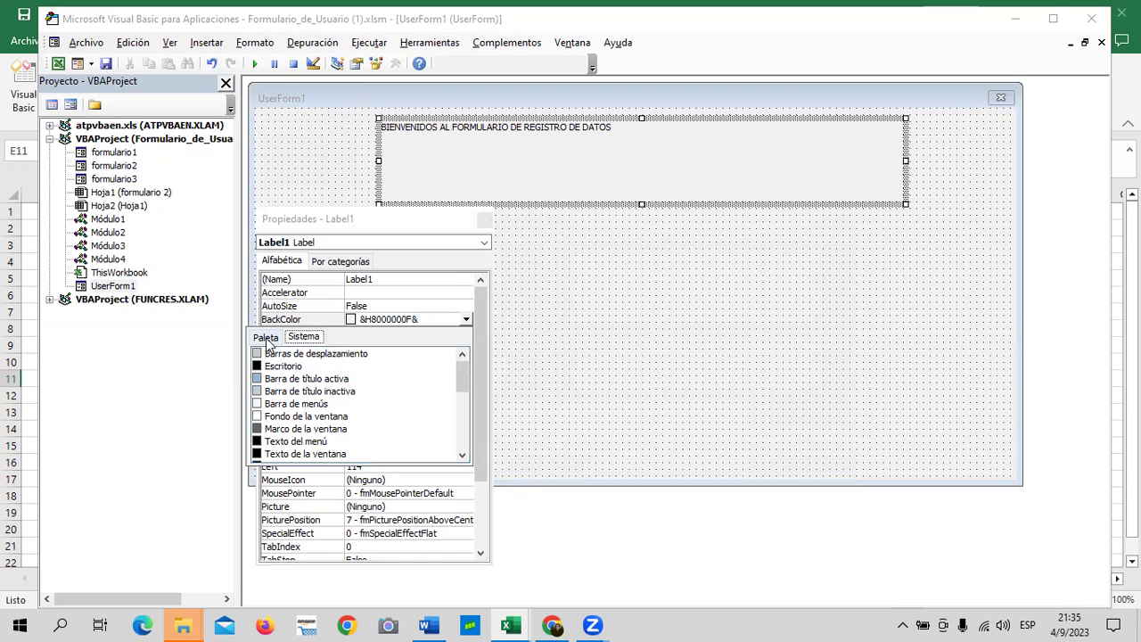
left_click(267, 339)
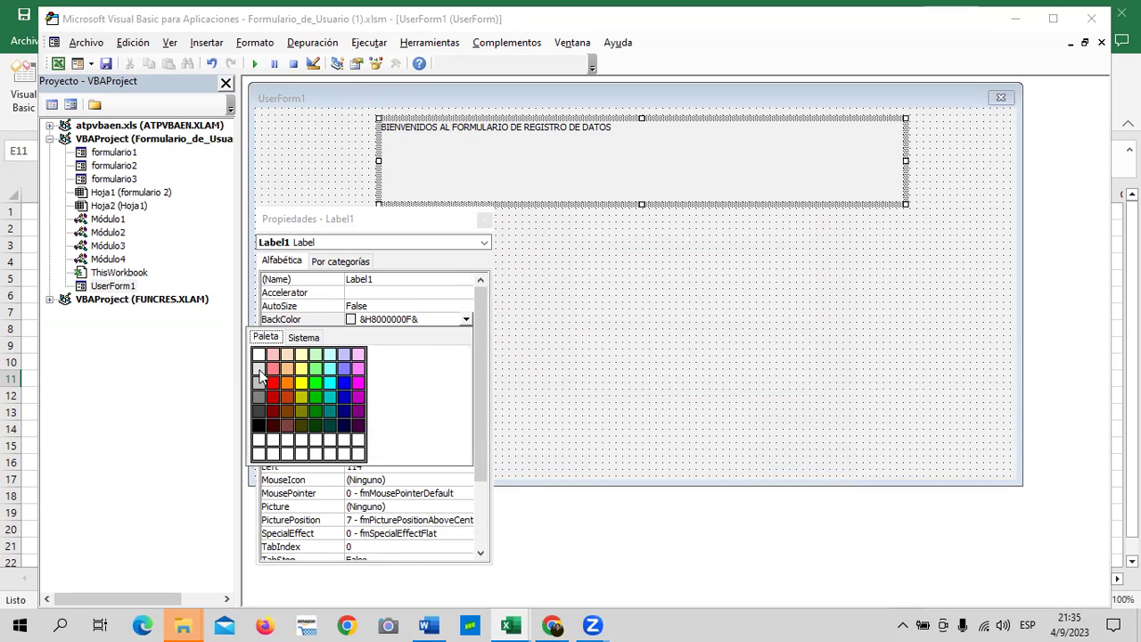
left_click(319, 368)
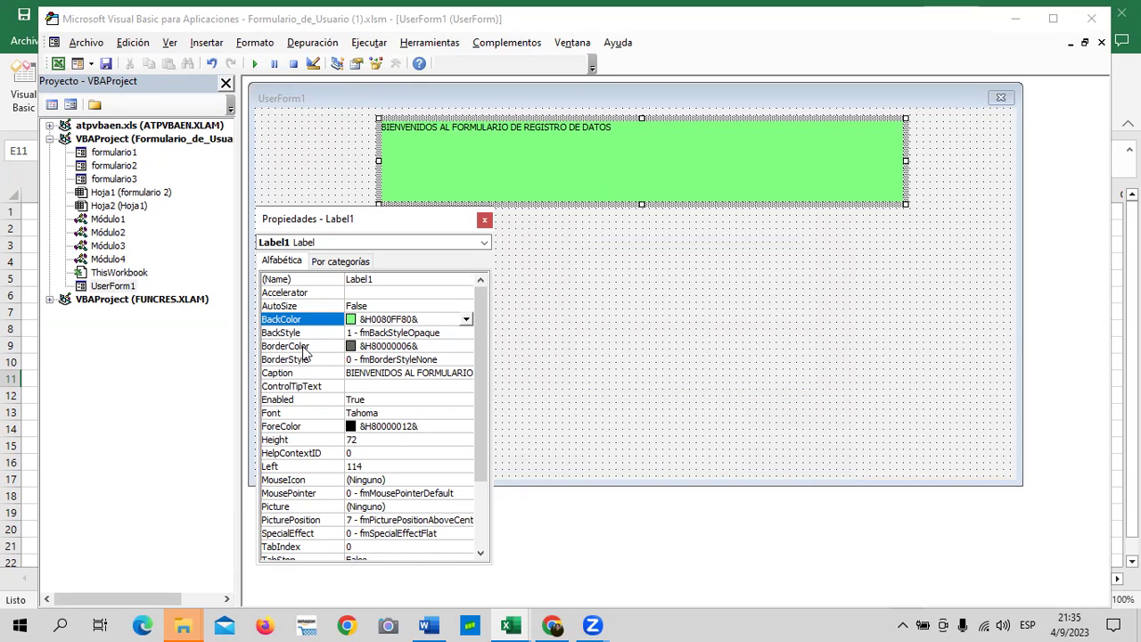
- Set the label's BorderColor to Escritorio and its BorderStyle to 1 - fmBorderStyleSingle
left_click(297, 347)
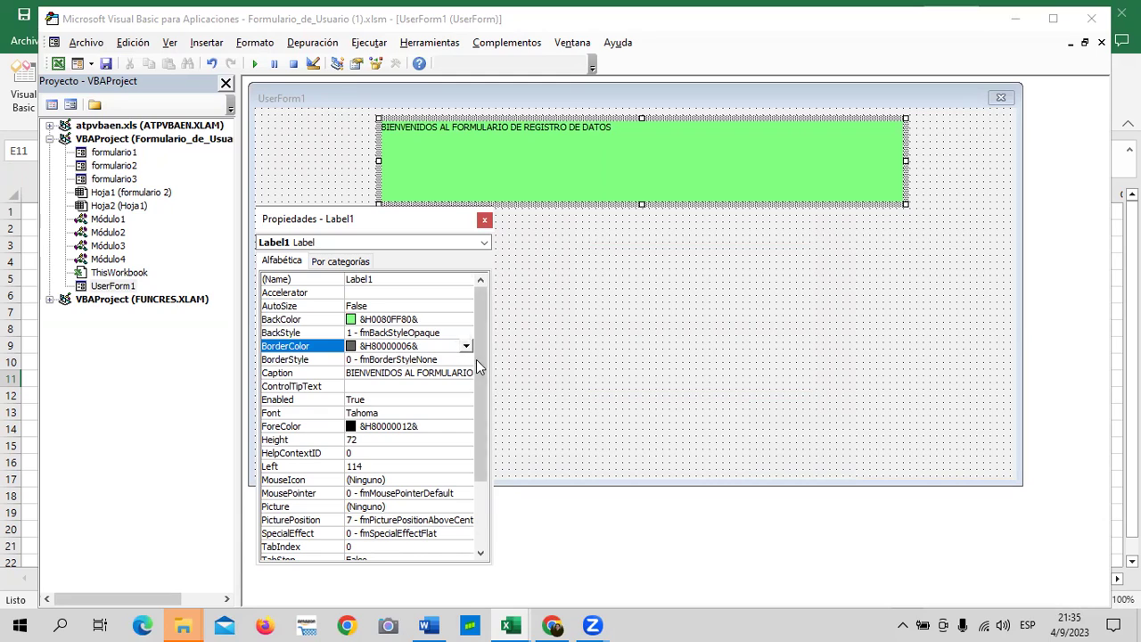
left_click(466, 345)
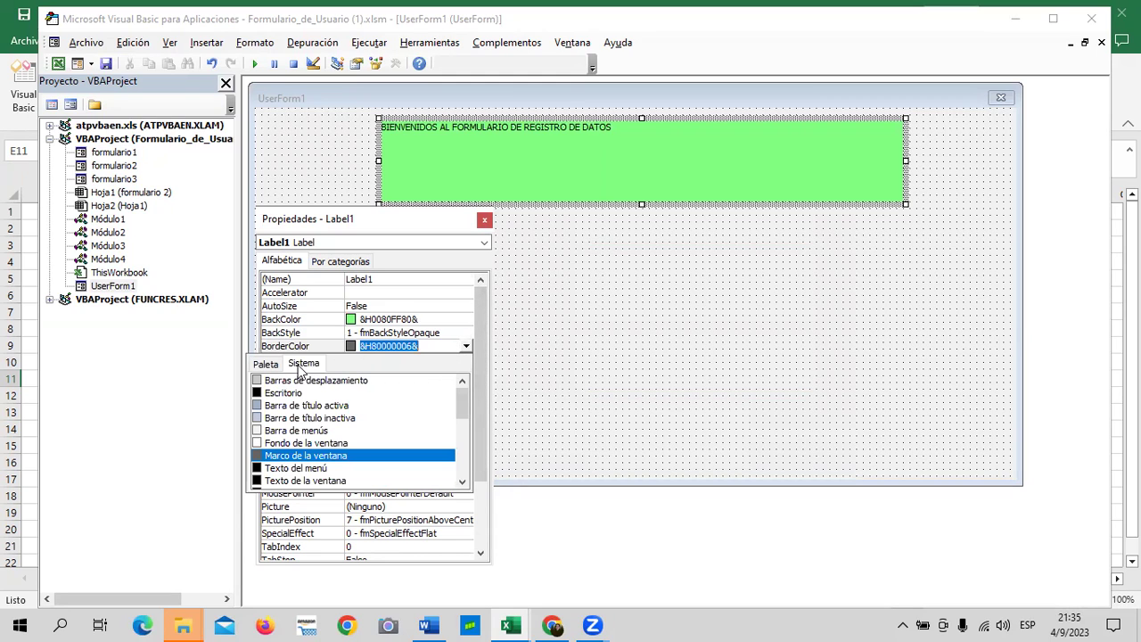
left_click(259, 393)
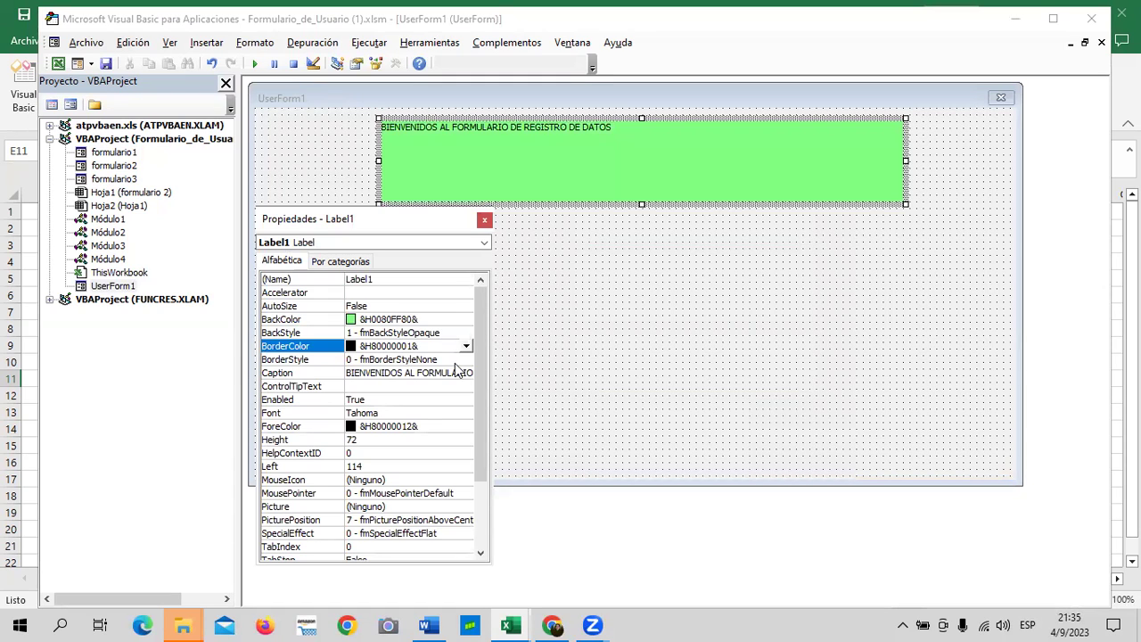
left_click(464, 360)
left_click(467, 359)
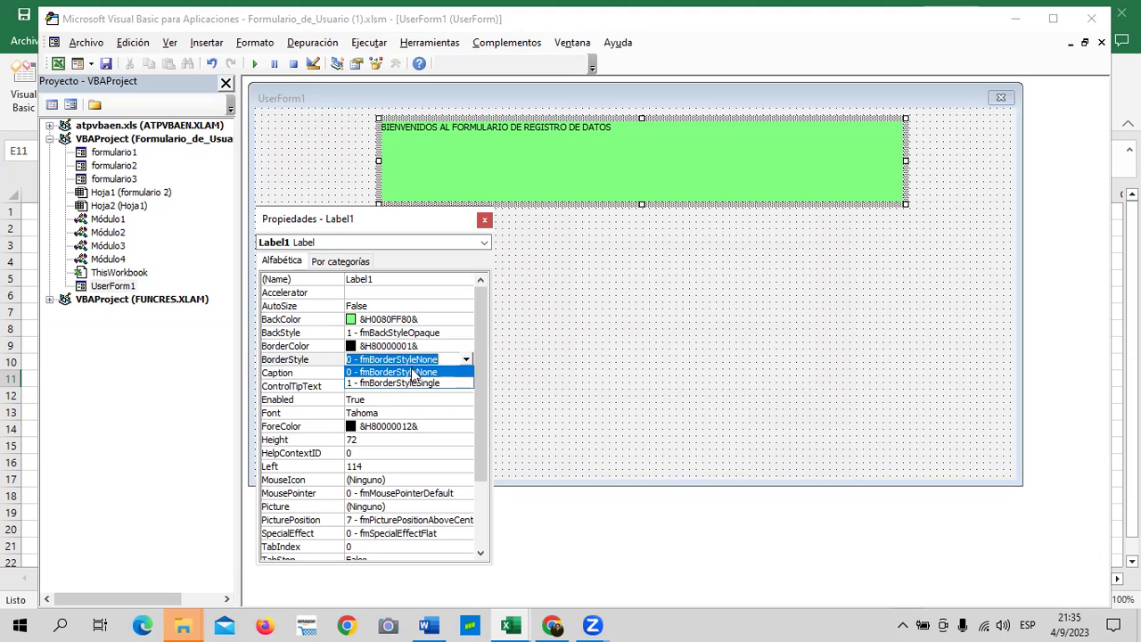
left_click(403, 384)
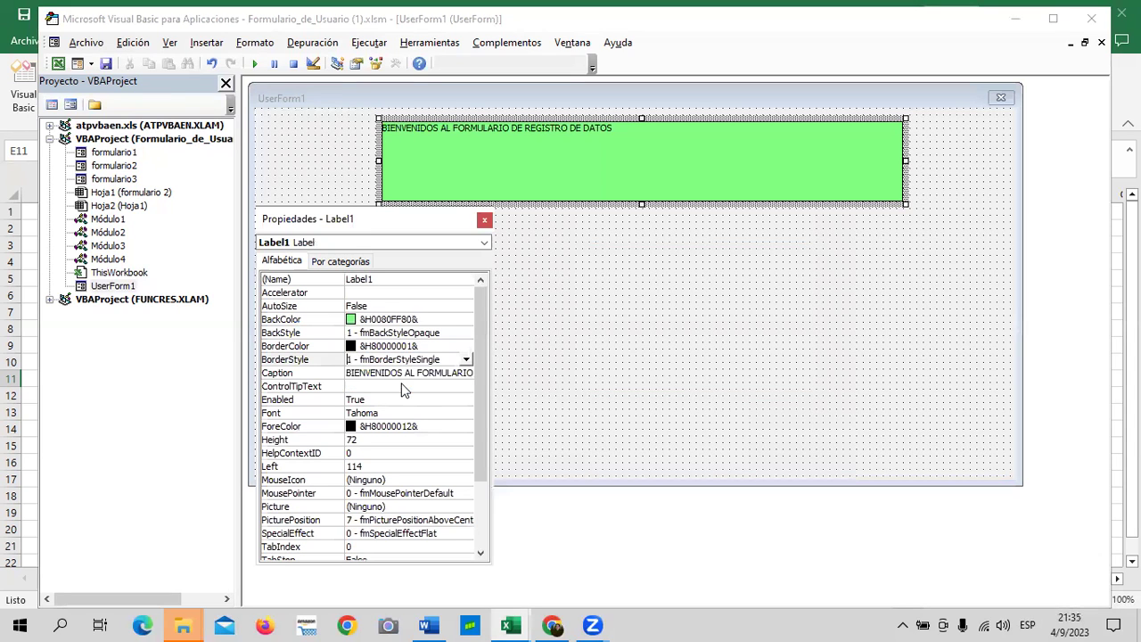
left_click(686, 356)
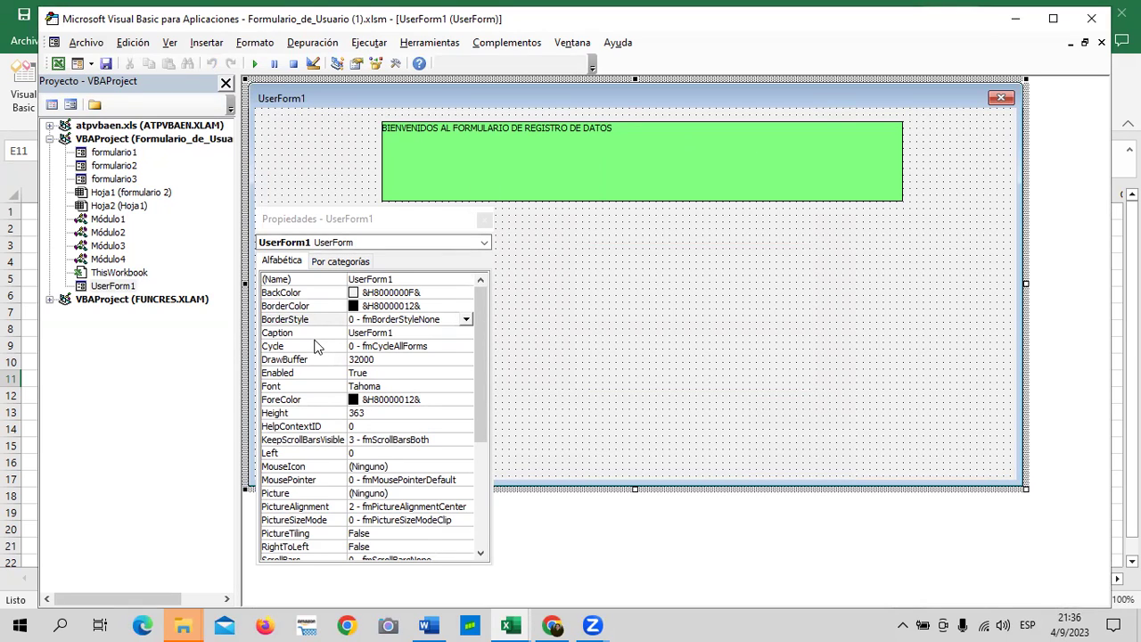
- Set UserForm1's BorderColor to red (&H000000FF&) and choose a single-line BorderStyle
left_click(301, 307)
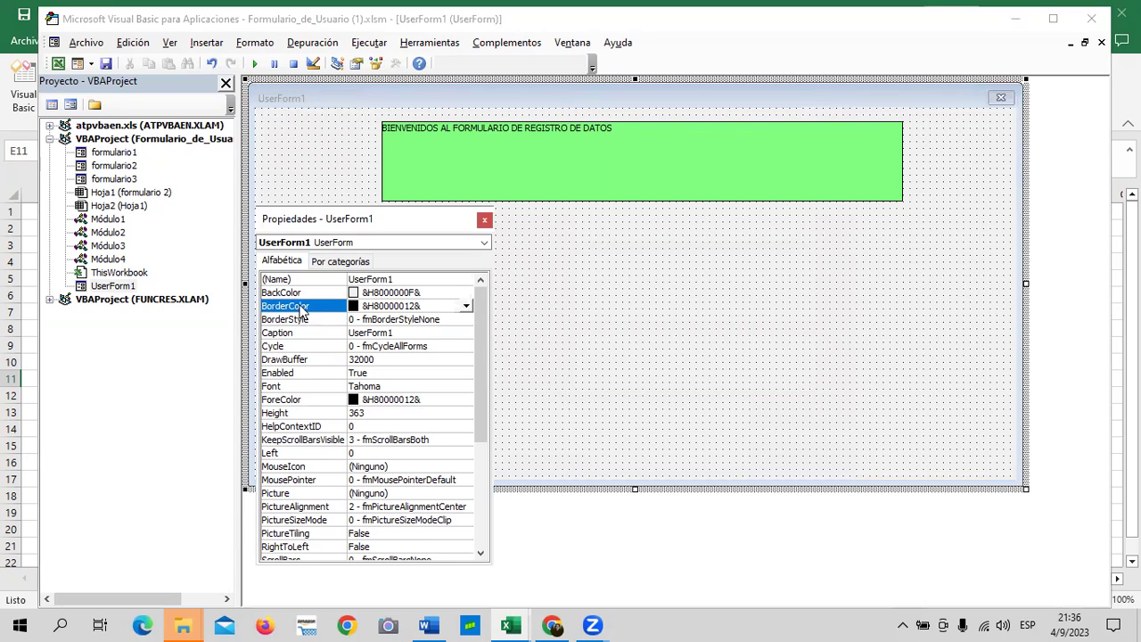
left_click(465, 306)
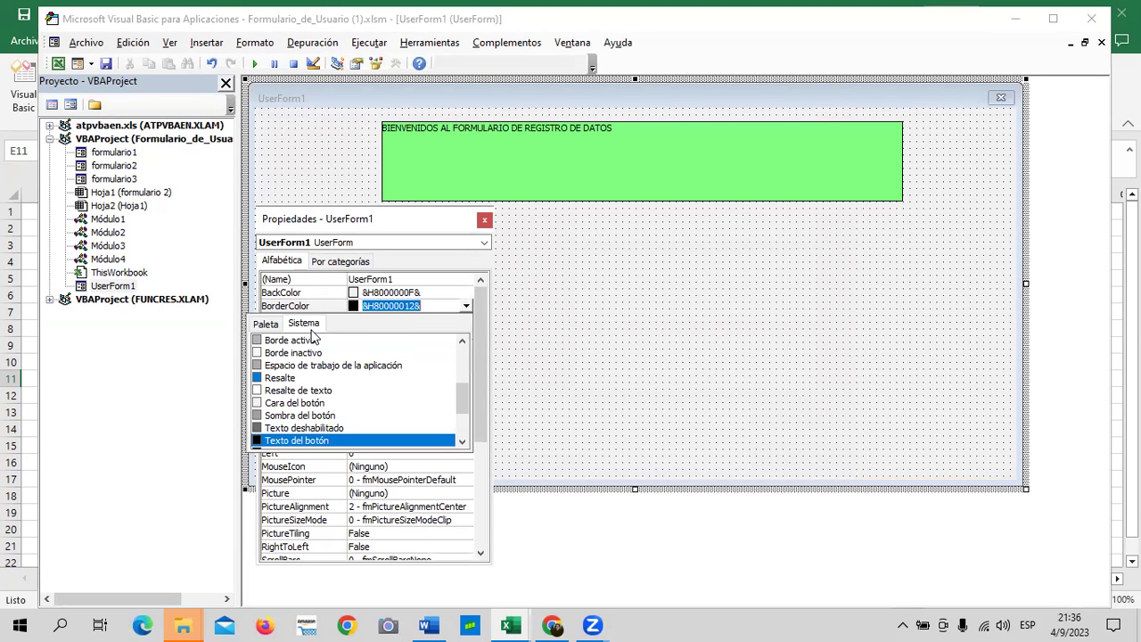
left_click(272, 325)
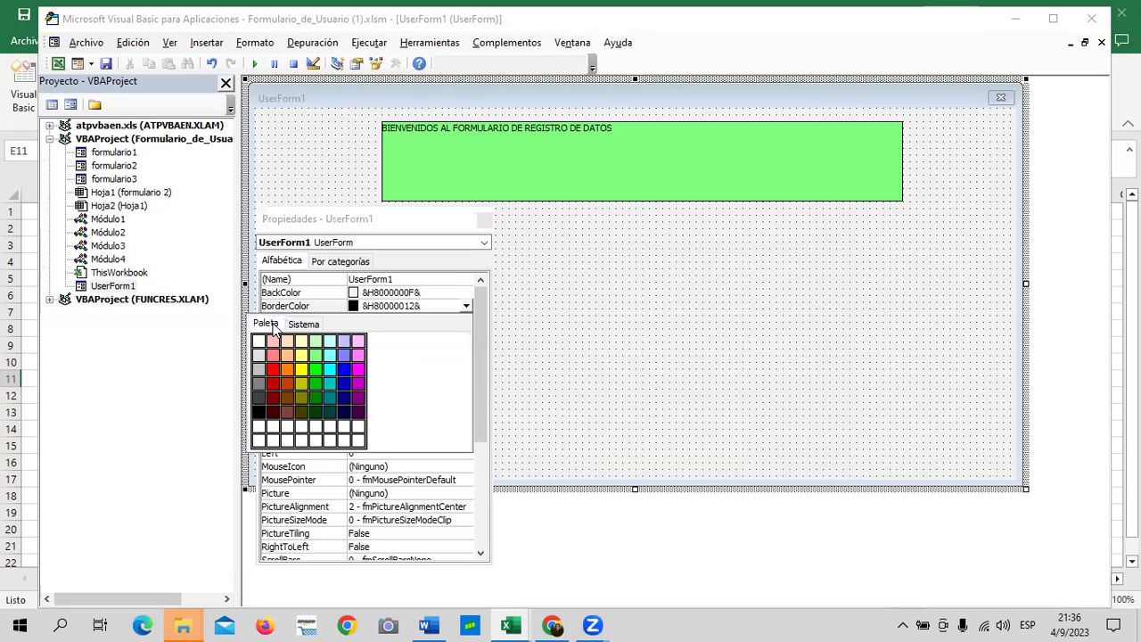
left_click(273, 372)
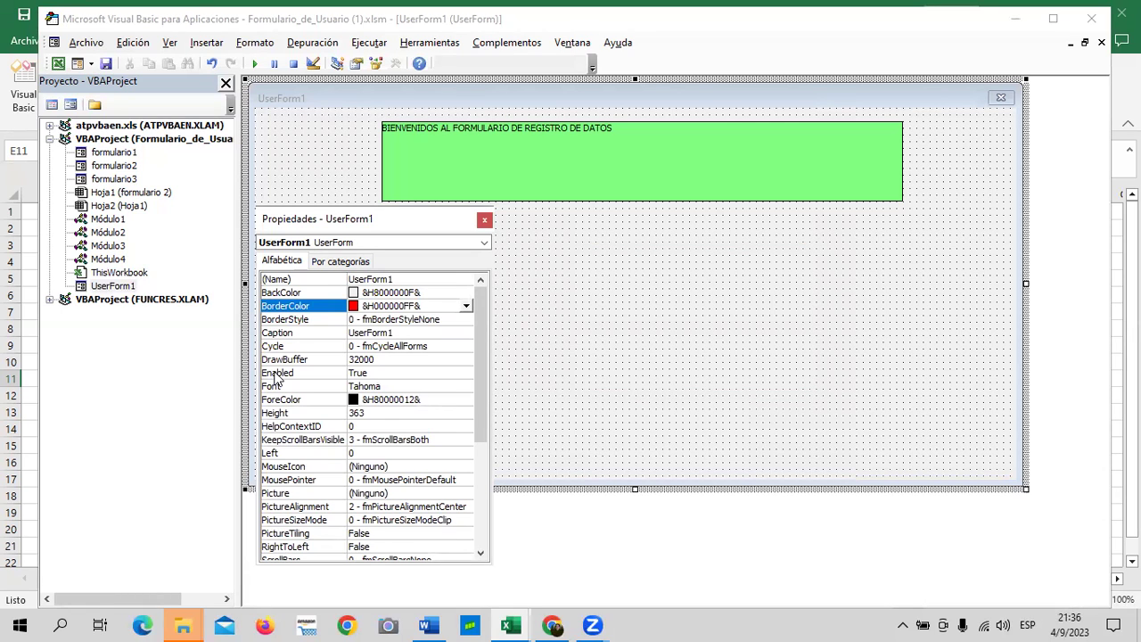
left_click(726, 292)
left_click(481, 312)
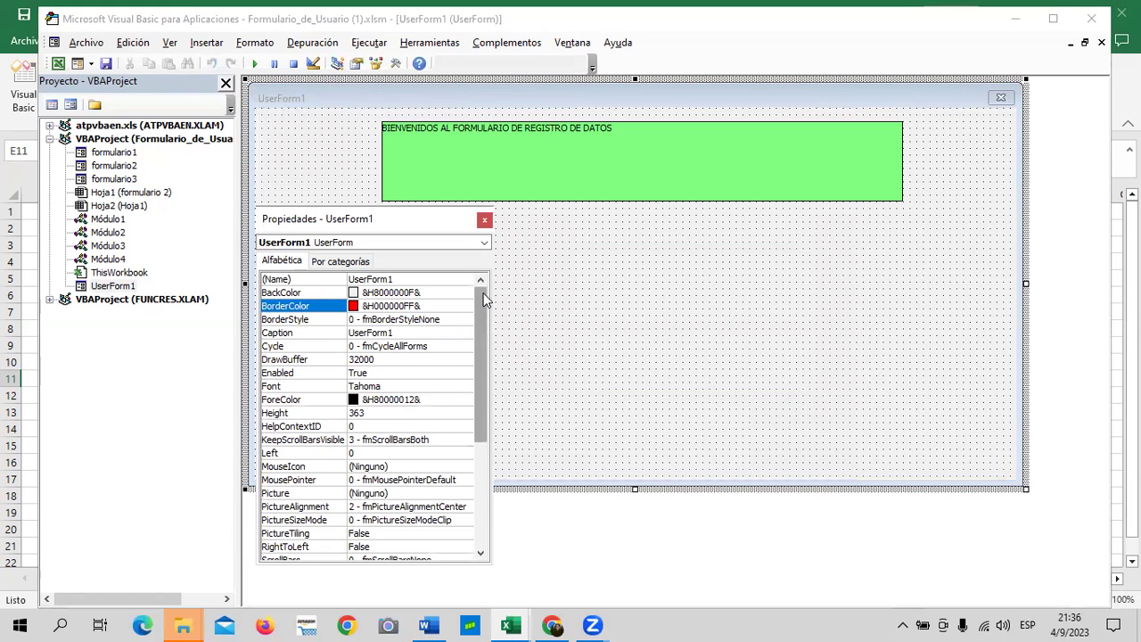
left_click(463, 321)
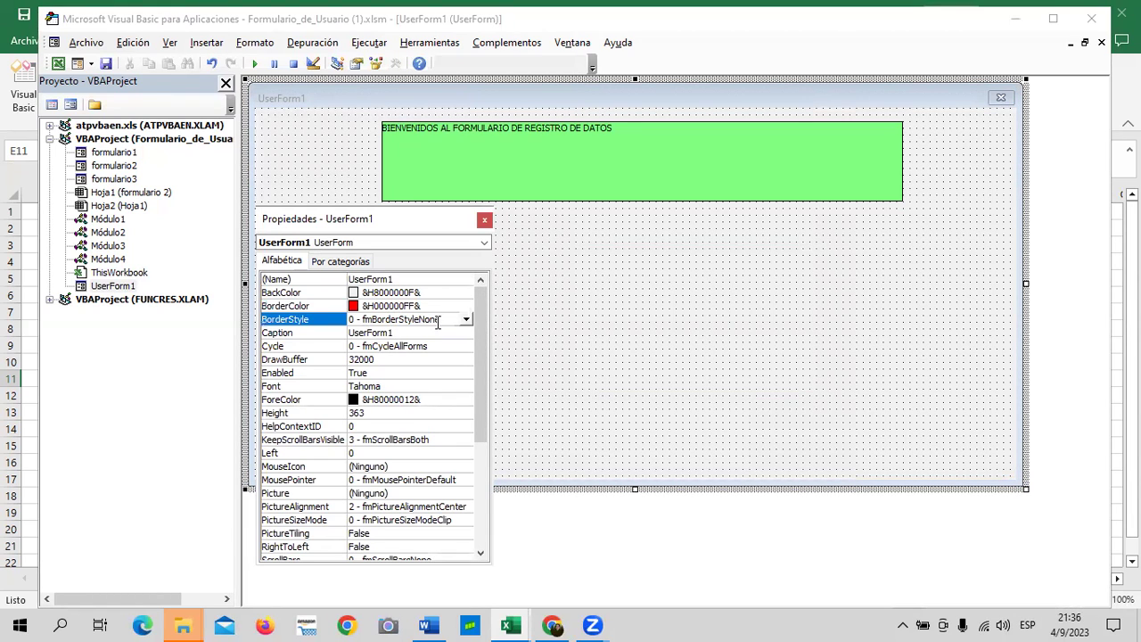
left_click(464, 321)
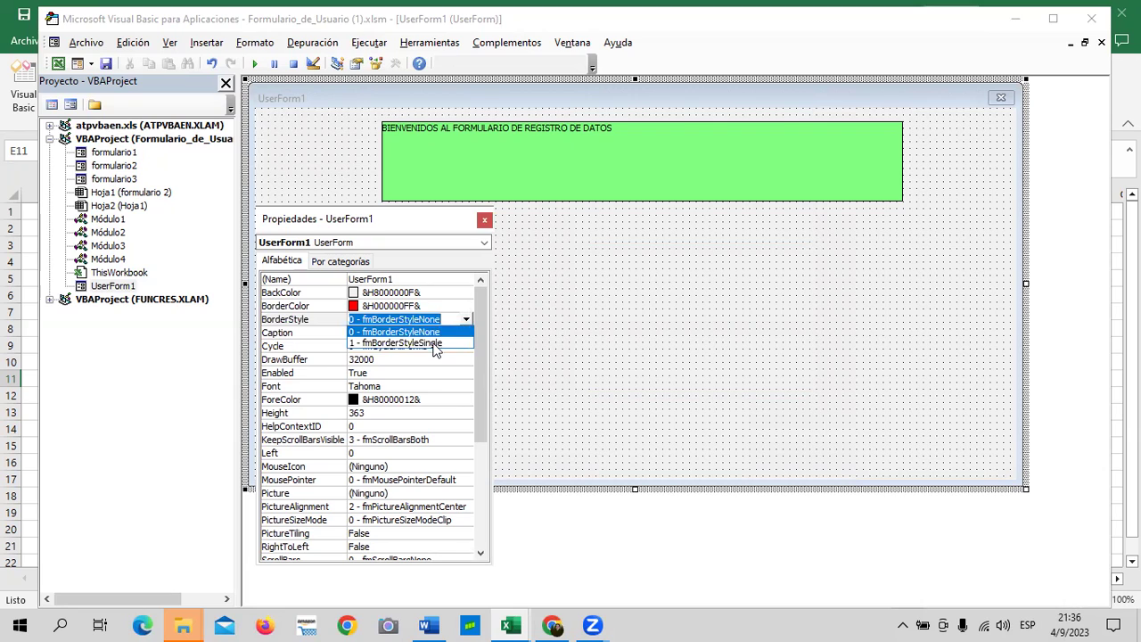
left_click(435, 346)
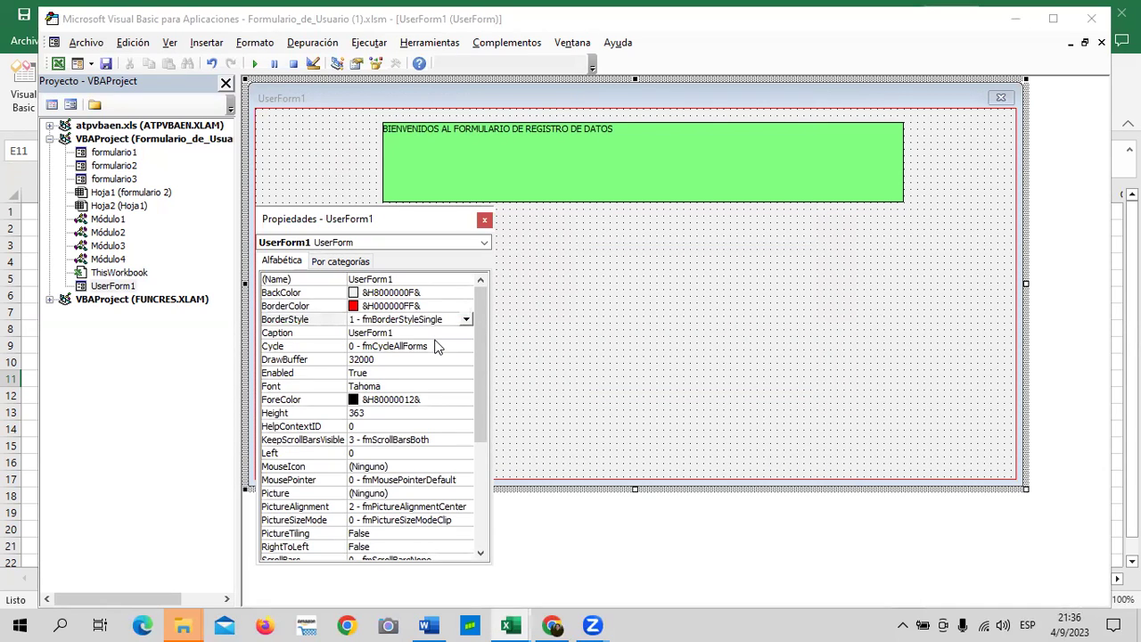
left_click(484, 219)
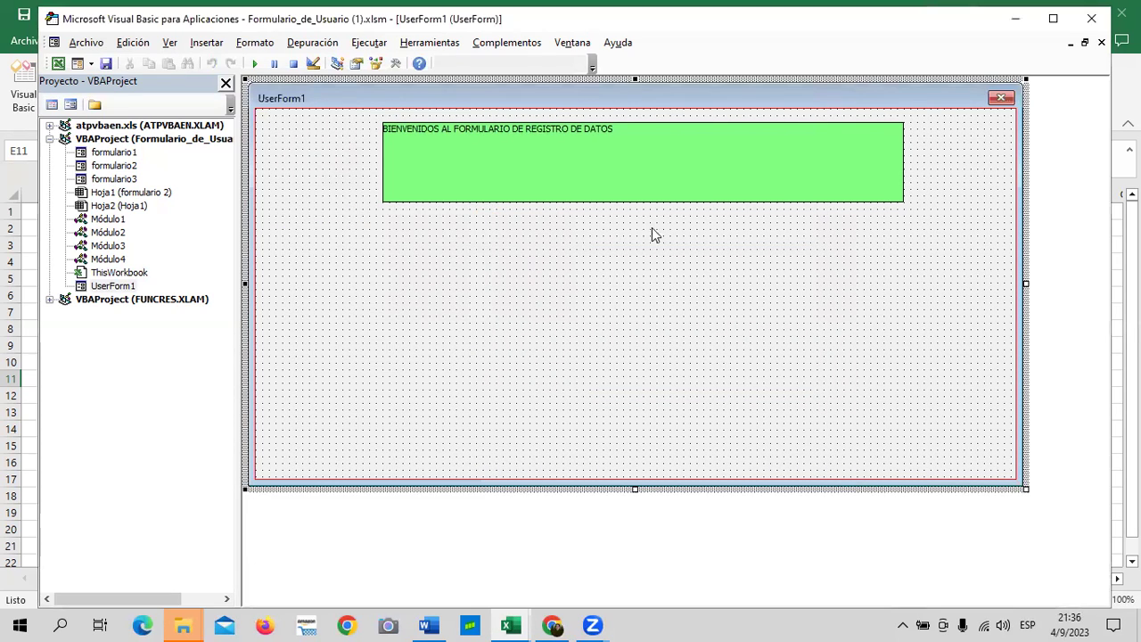
left_click(700, 164)
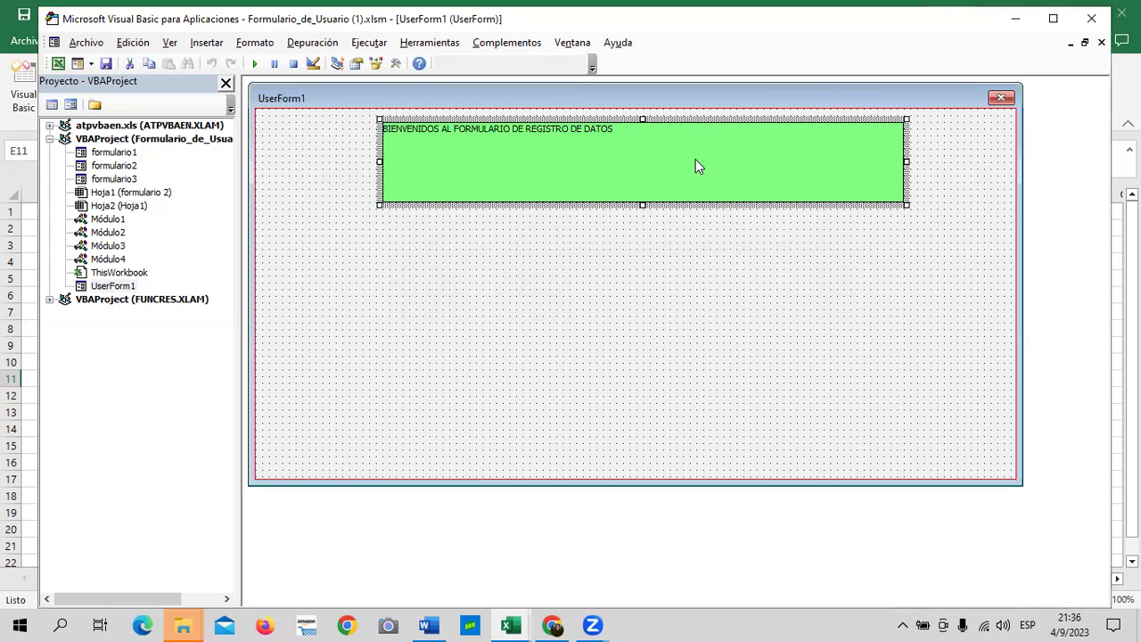
left_click(665, 272)
left_click(668, 192)
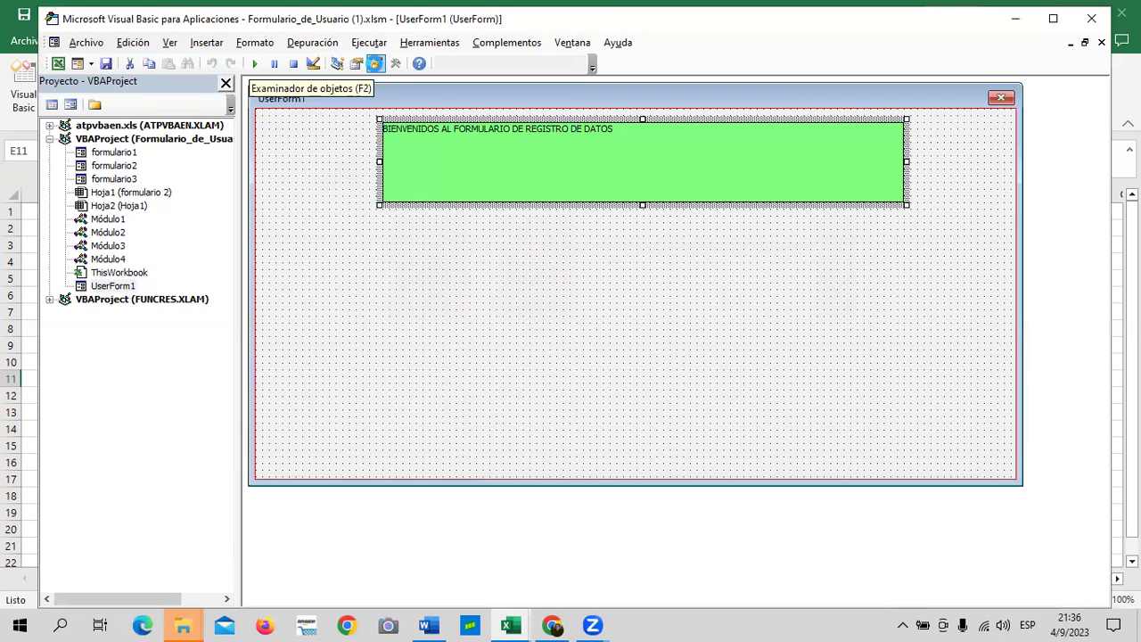
left_click(375, 66)
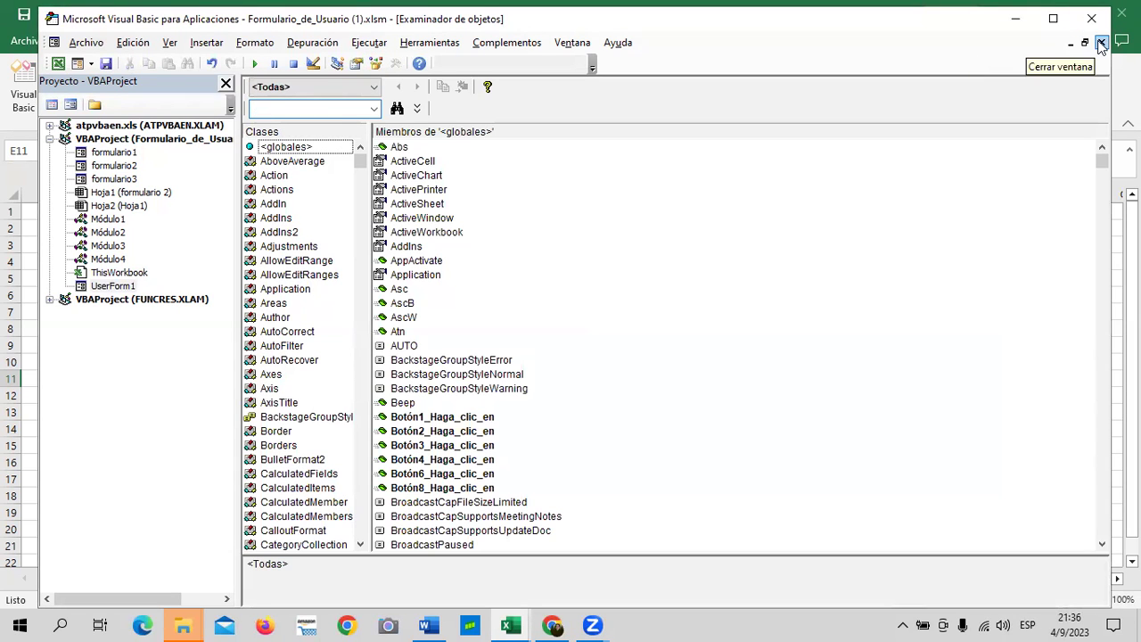
left_click(1101, 42)
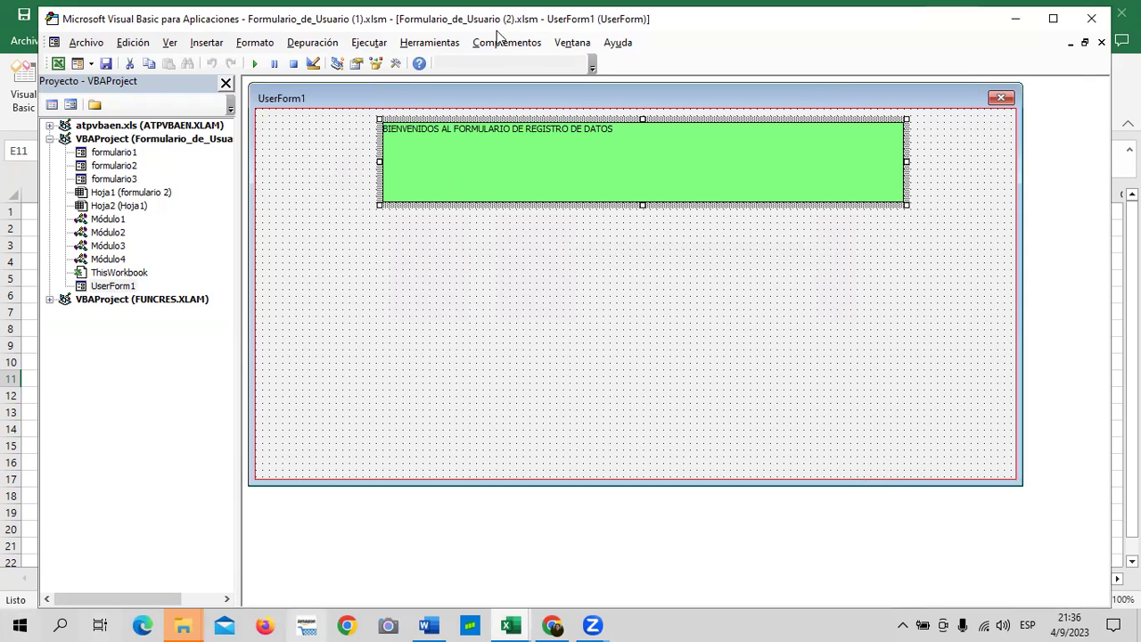
left_click(843, 323)
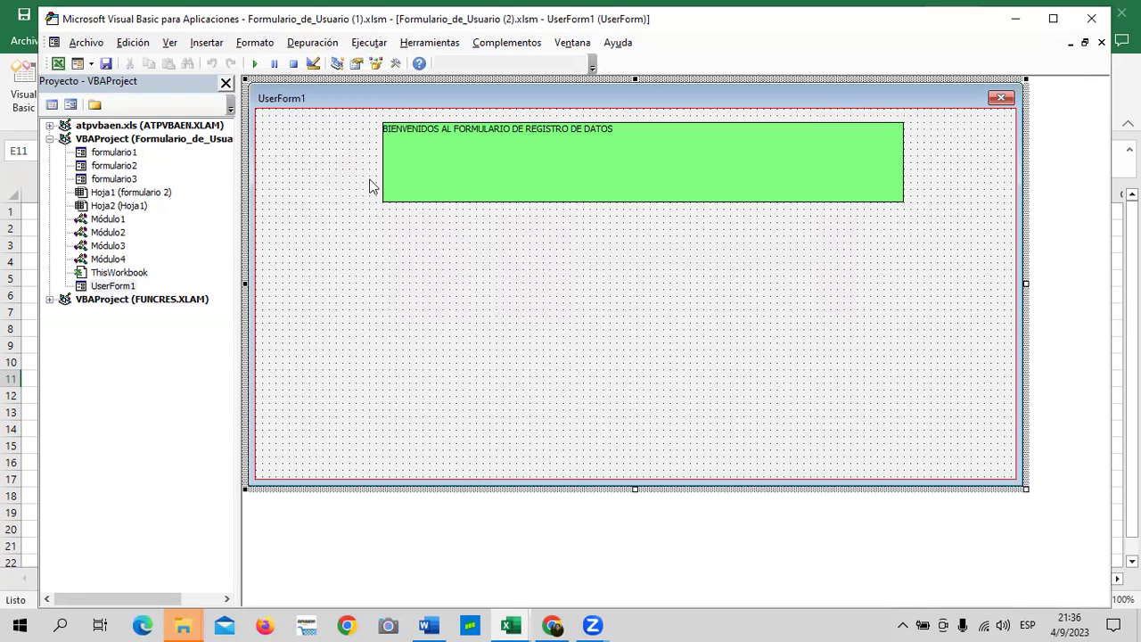
left_click(738, 171)
- Keep the label's BorderStyle single and change its BorderColor to dark blue (&H00C00000&)
right_click(677, 163)
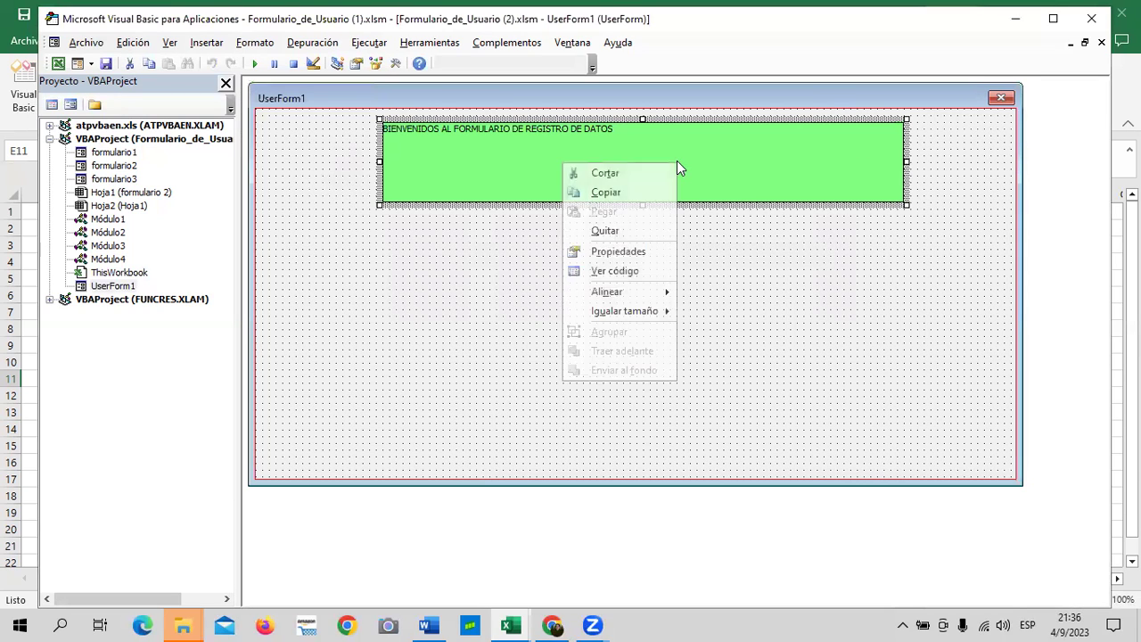
left_click(640, 255)
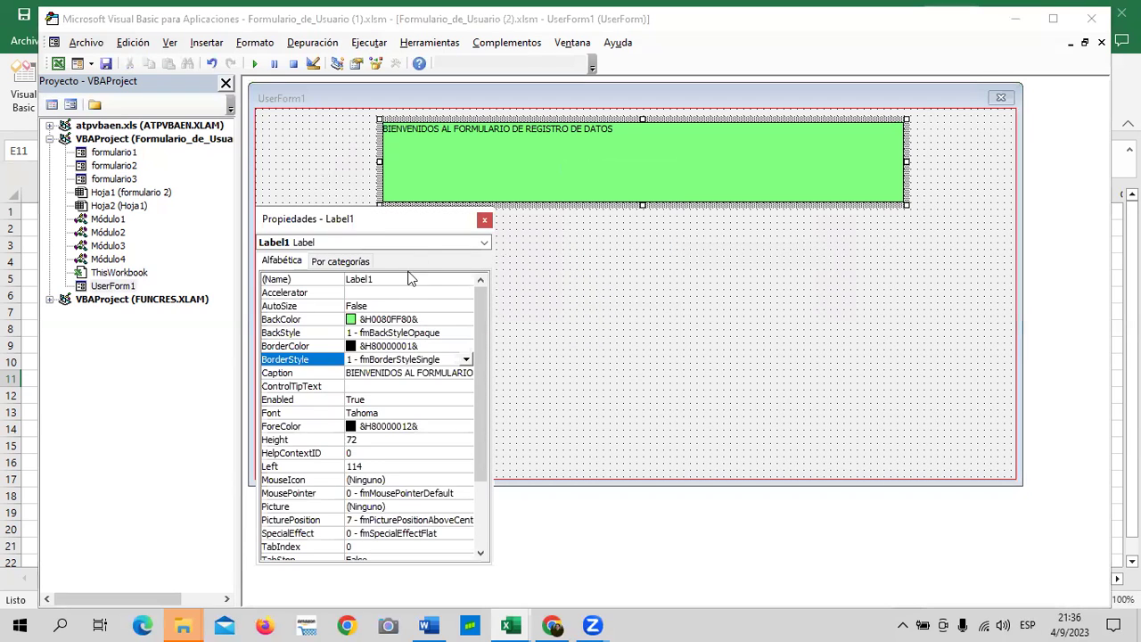
left_click_drag(489, 219, 316, 177)
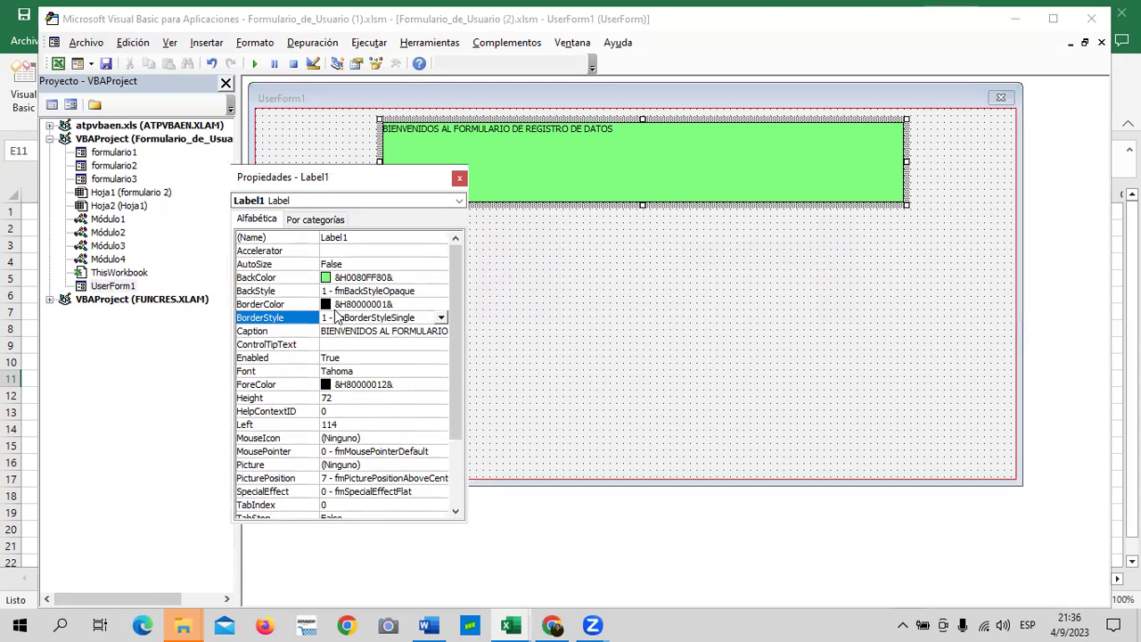
left_click(440, 318)
left_click(411, 343)
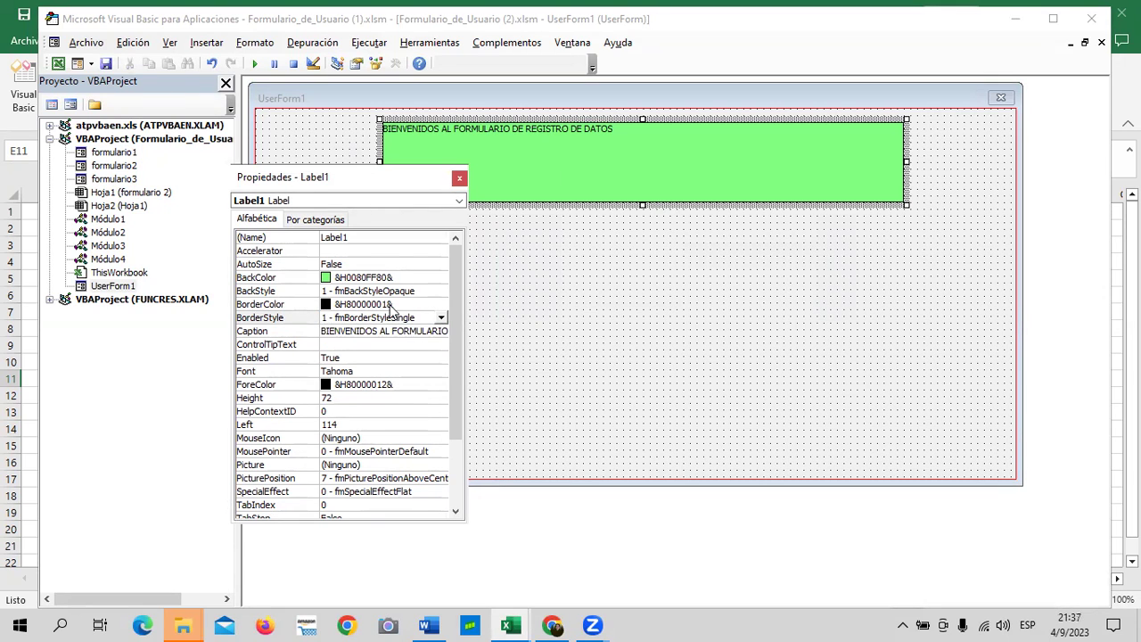
left_click(437, 305)
left_click(439, 304)
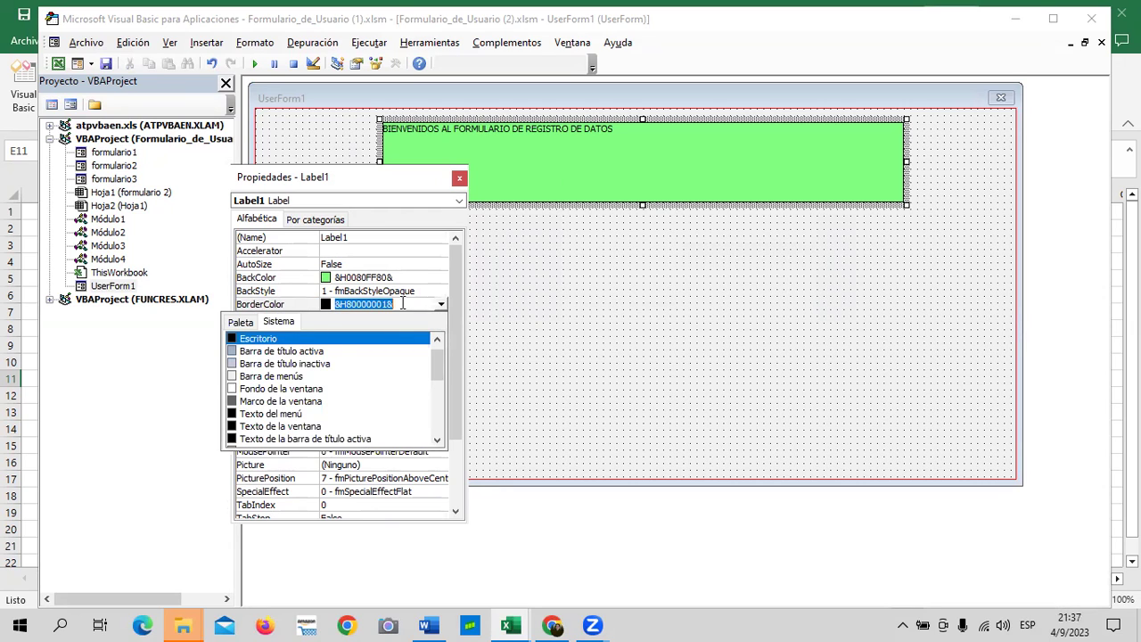
left_click(242, 326)
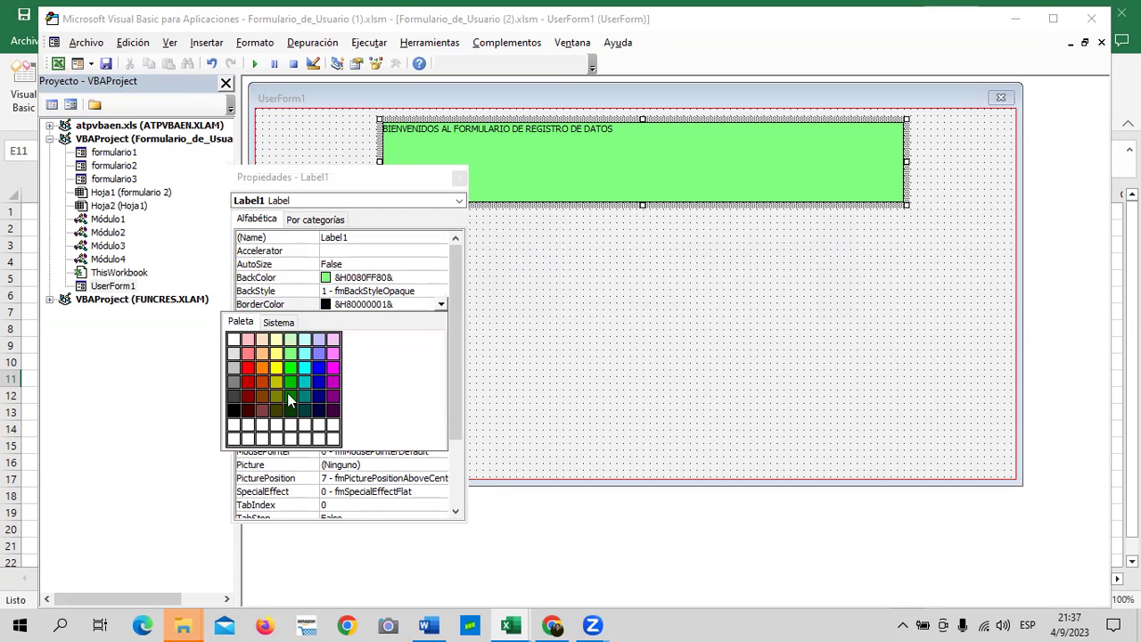
left_click(325, 393)
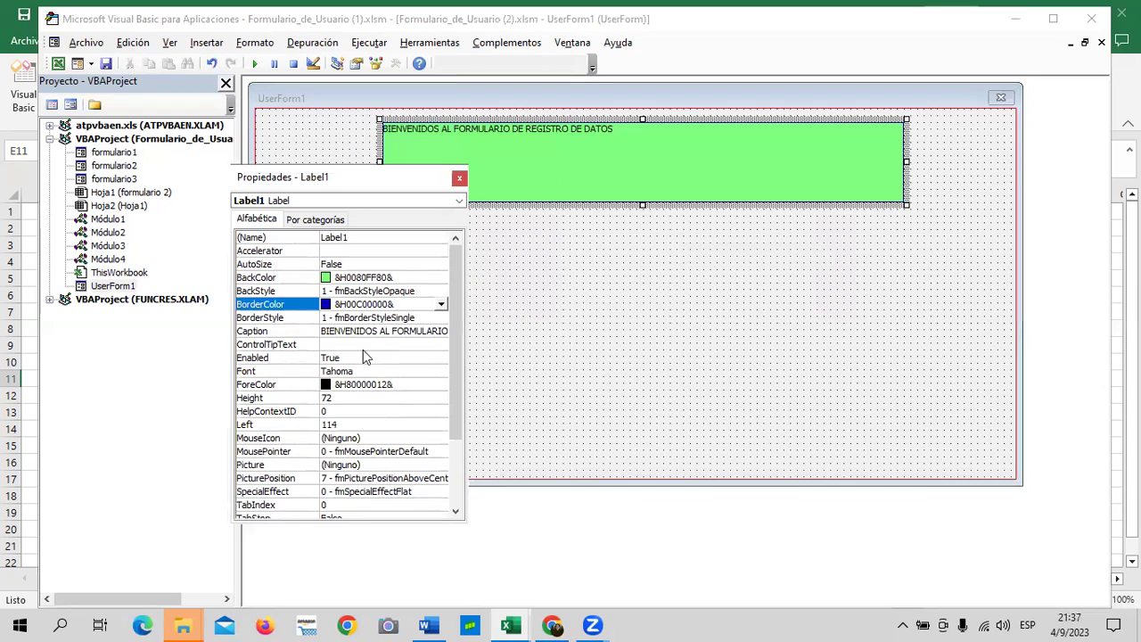
left_click(584, 344)
left_click(677, 153)
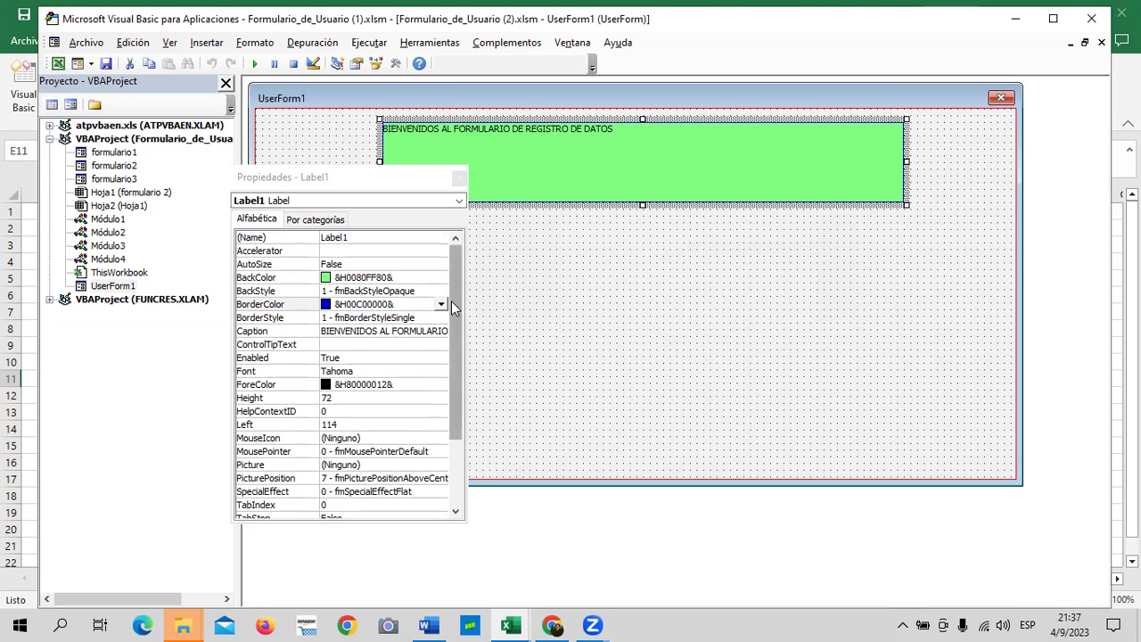
- Set the welcome label's font to bold Castellar at size 14
left_click(277, 372)
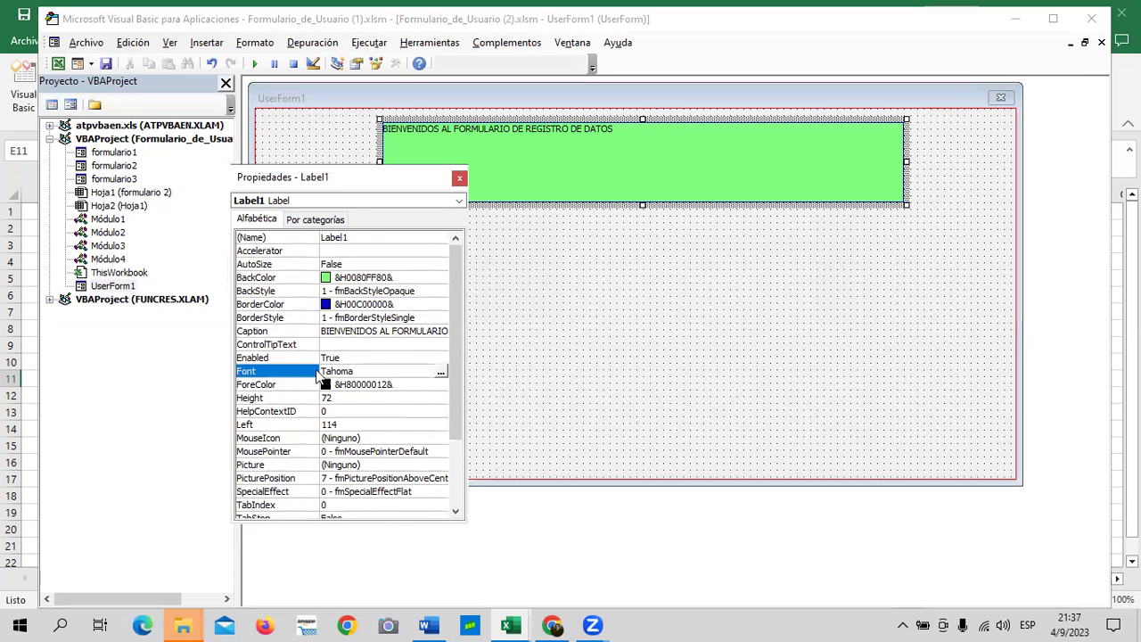
left_click(440, 370)
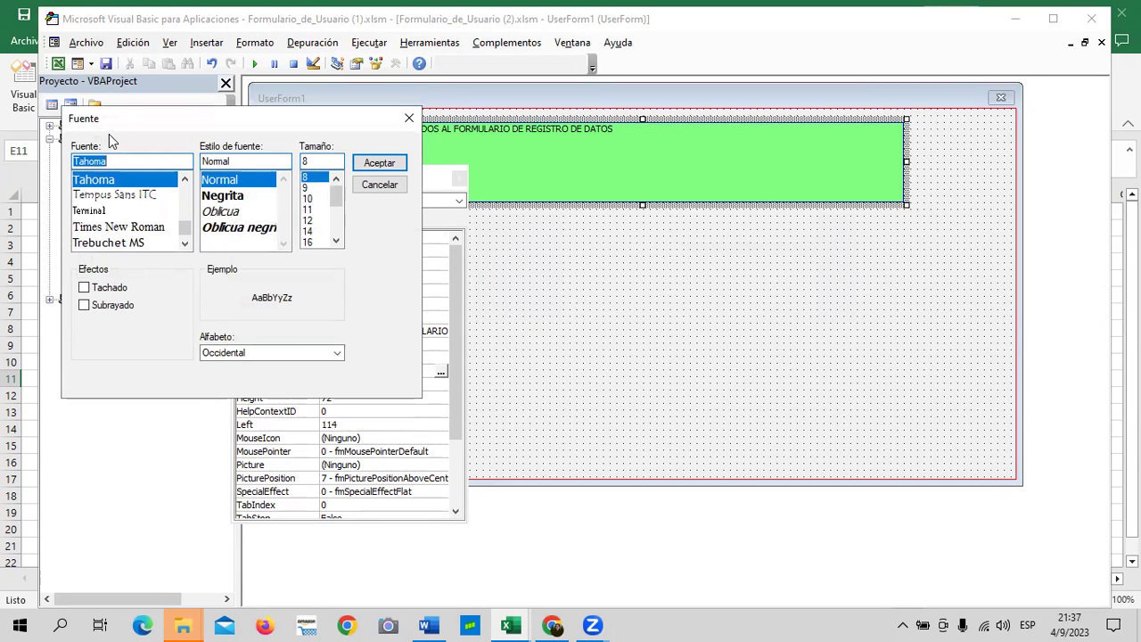
left_click_drag(181, 232, 185, 198)
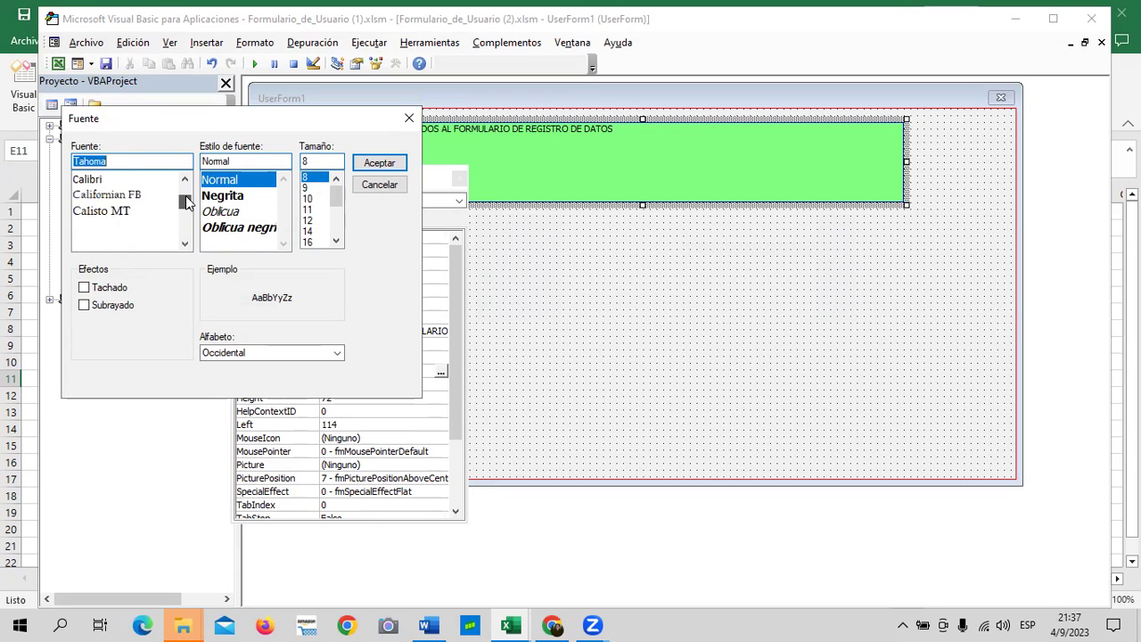
left_click(185, 243)
left_click(185, 243)
left_click(130, 209)
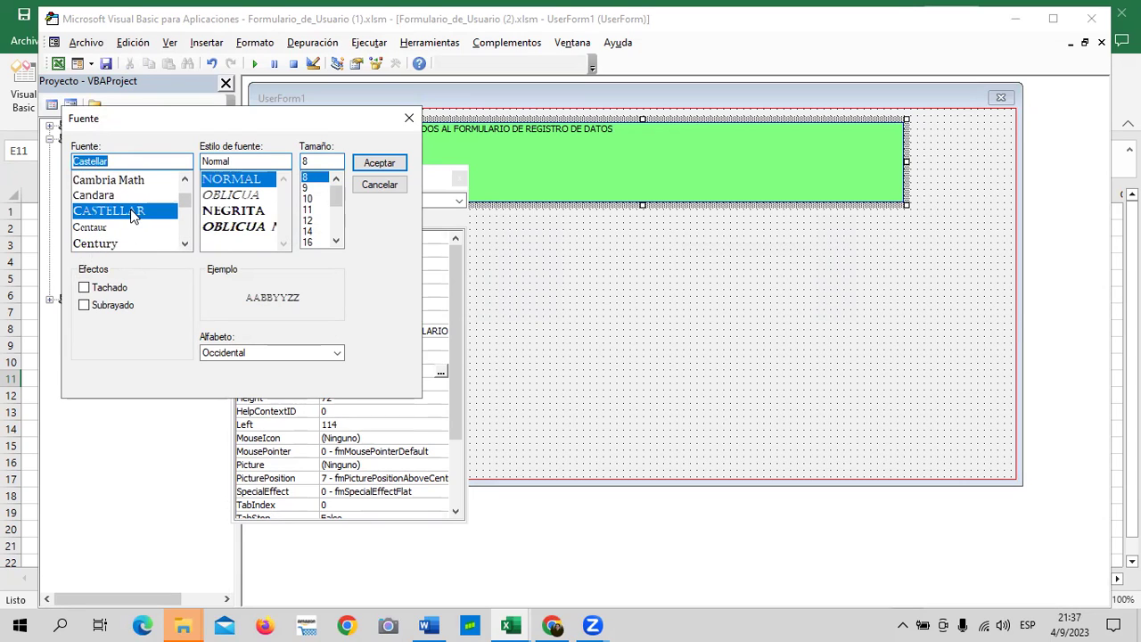
left_click(250, 212)
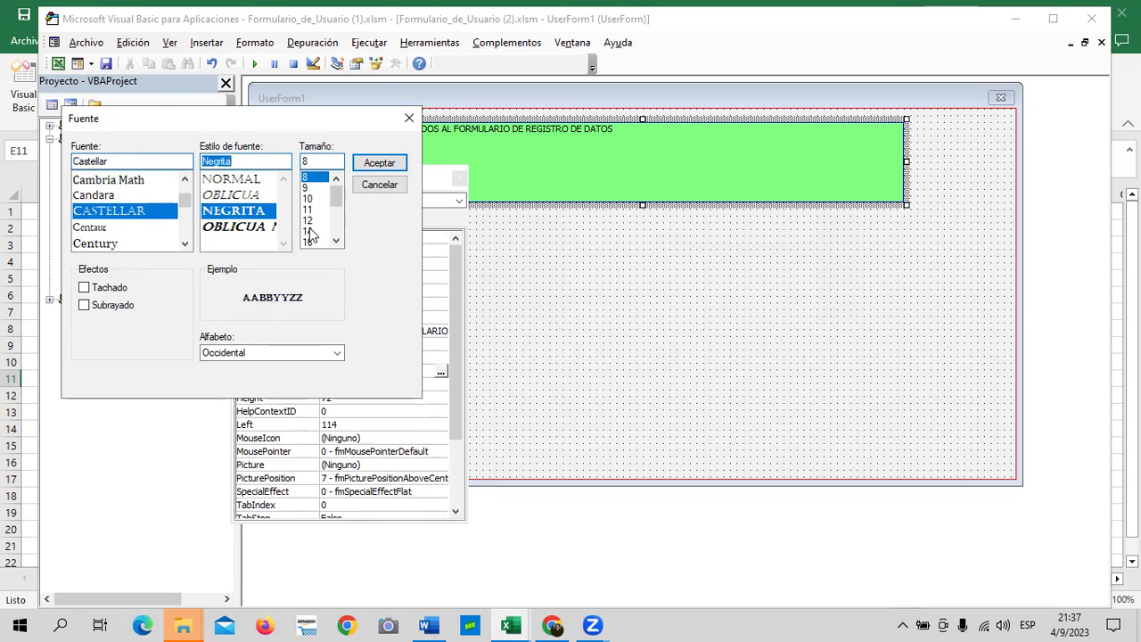
left_click(310, 231)
left_click(372, 164)
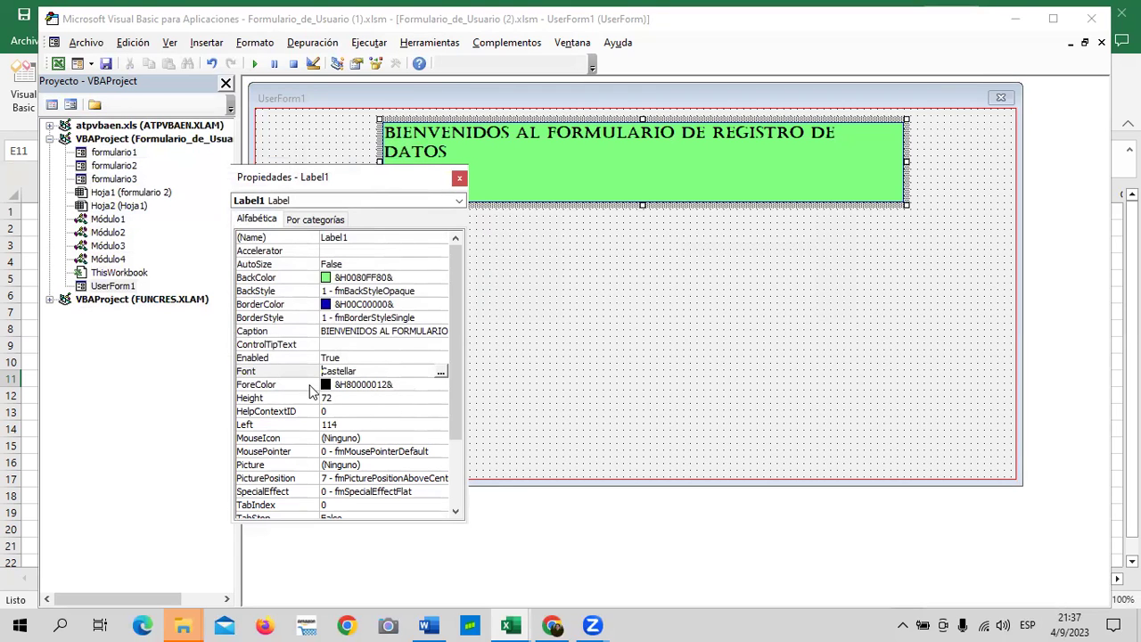
- Increase the label's Castellar font size to 20
left_click(440, 371)
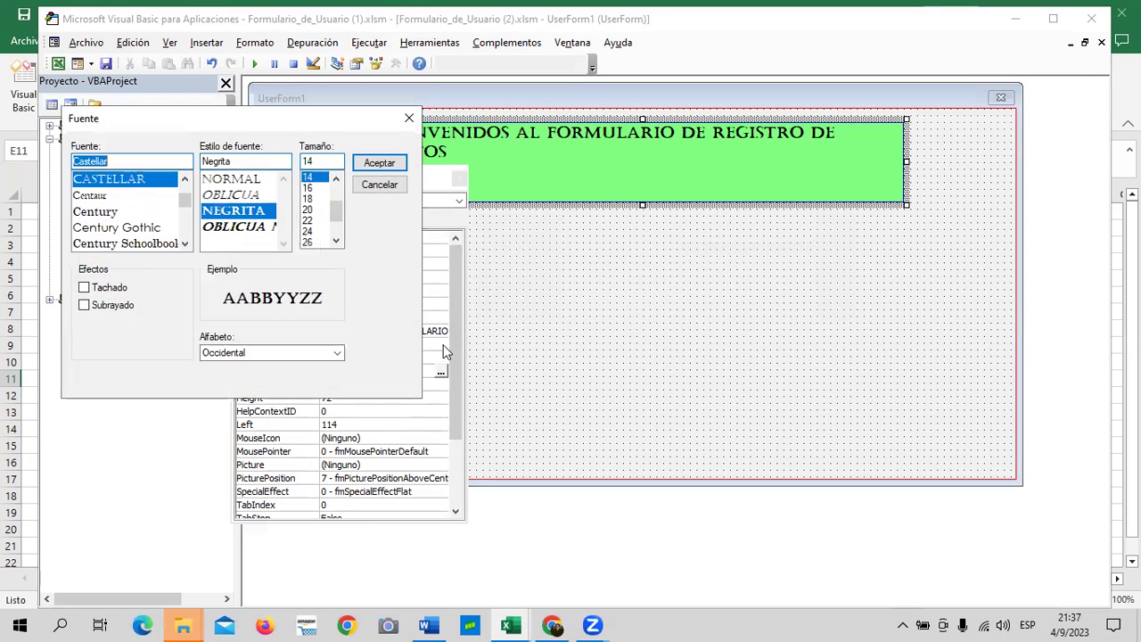
left_click(308, 210)
left_click(378, 163)
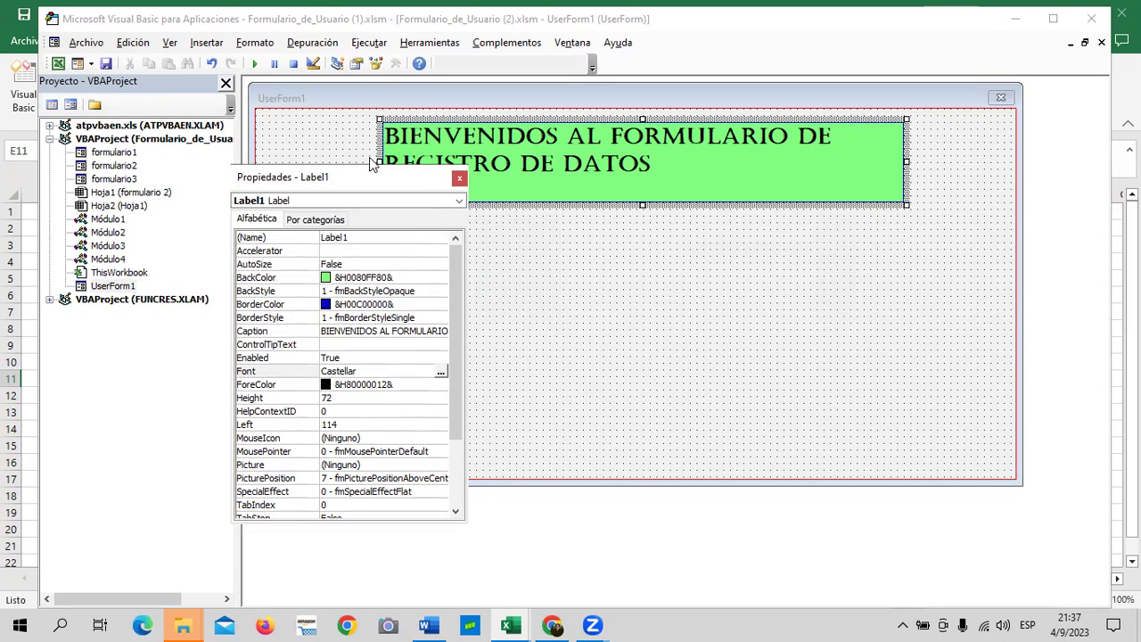
left_click(457, 319)
left_click_drag(456, 319, 458, 383)
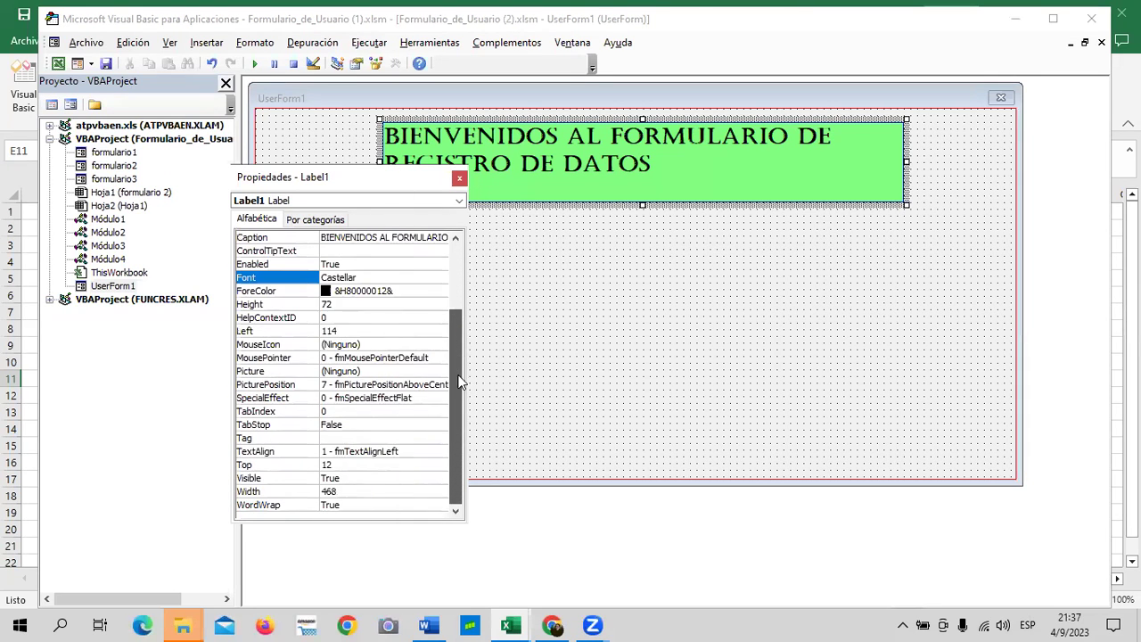
- Set the label's TextAlign to 2 - fmTextAlignCenter to centre the caption
left_click(290, 451)
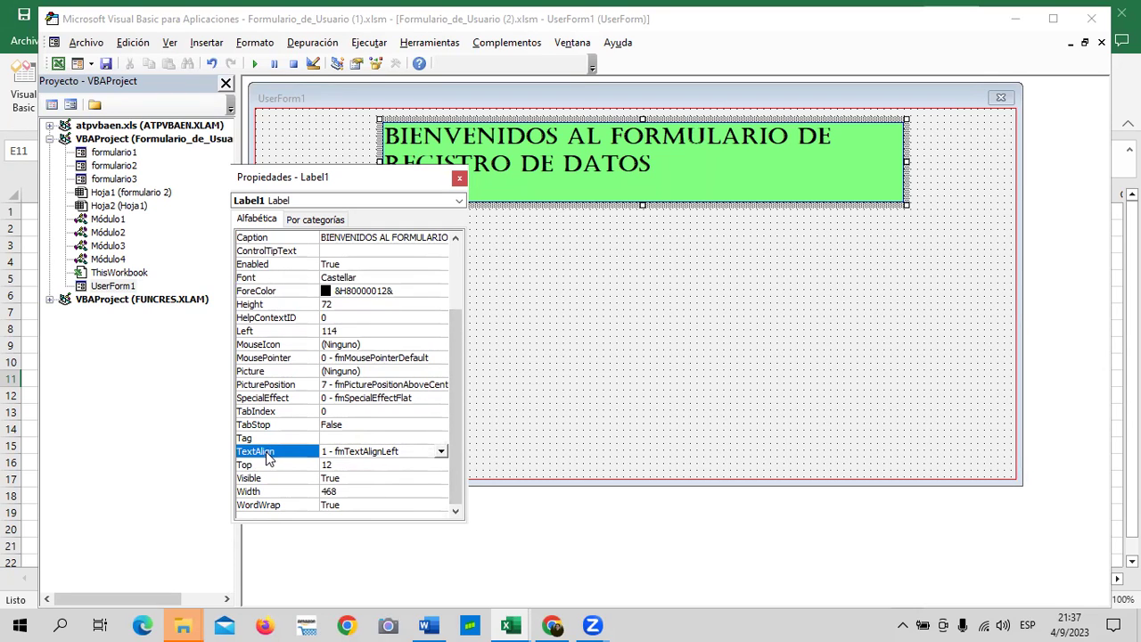
left_click(439, 451)
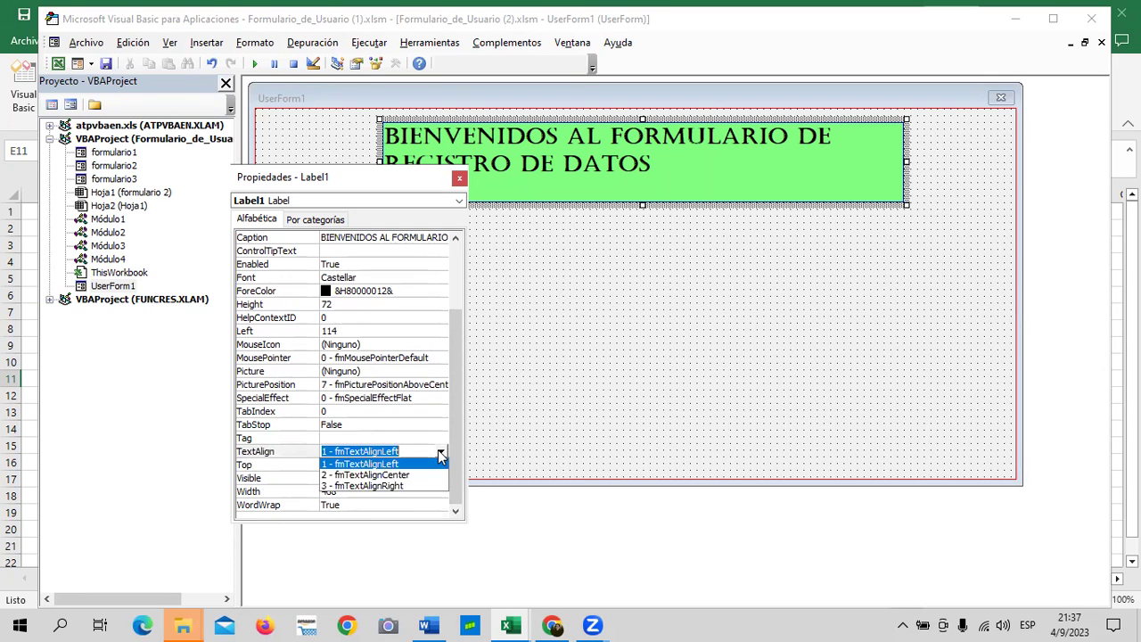
left_click(397, 475)
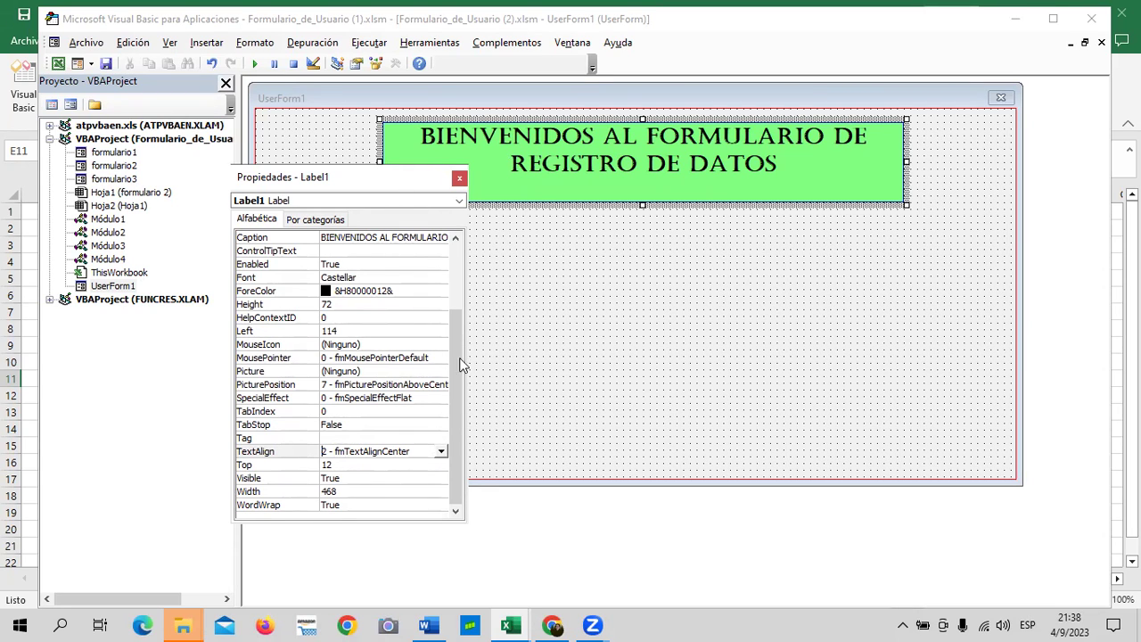
left_click(455, 398)
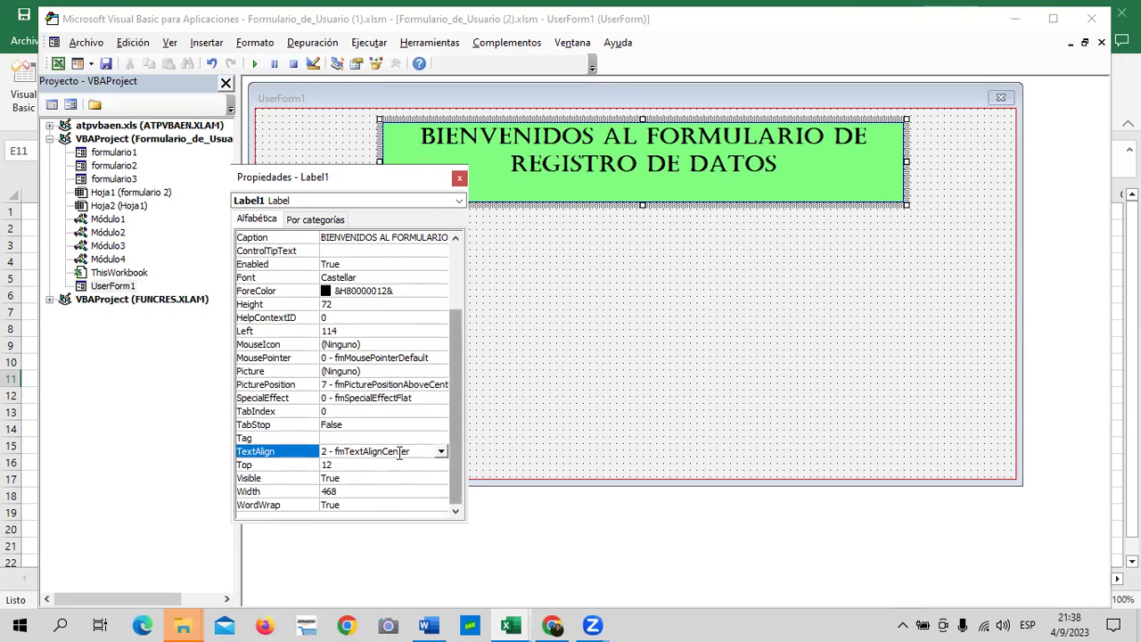
left_click(457, 375)
left_click_drag(456, 371, 469, 312)
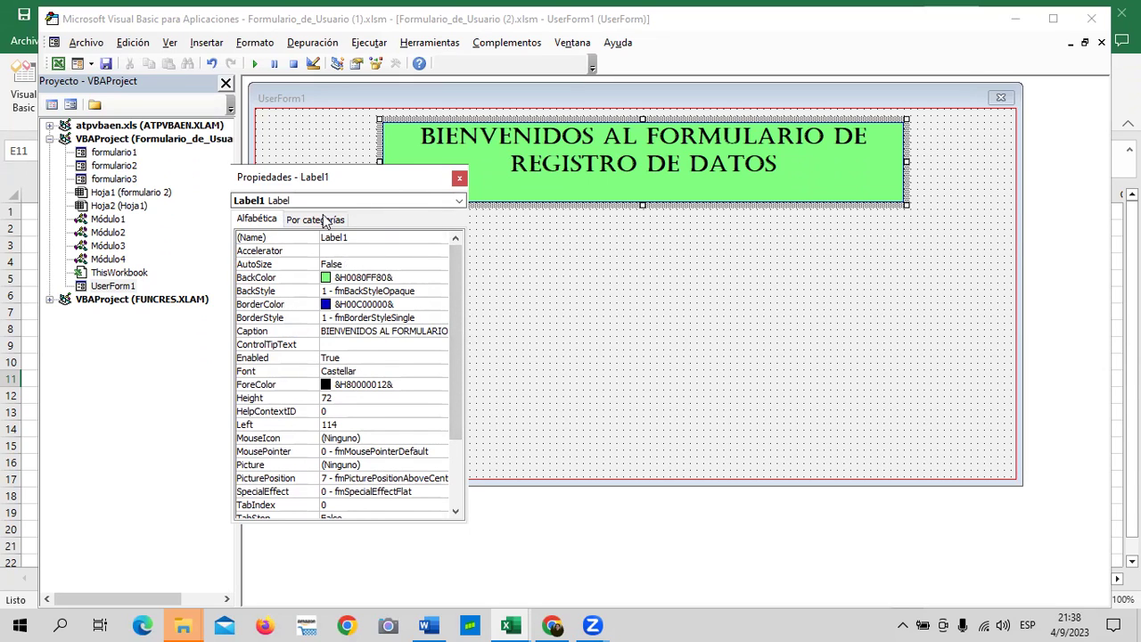
- Close the Label1 properties window and select the finished welcome label
left_click(459, 177)
left_click(605, 305)
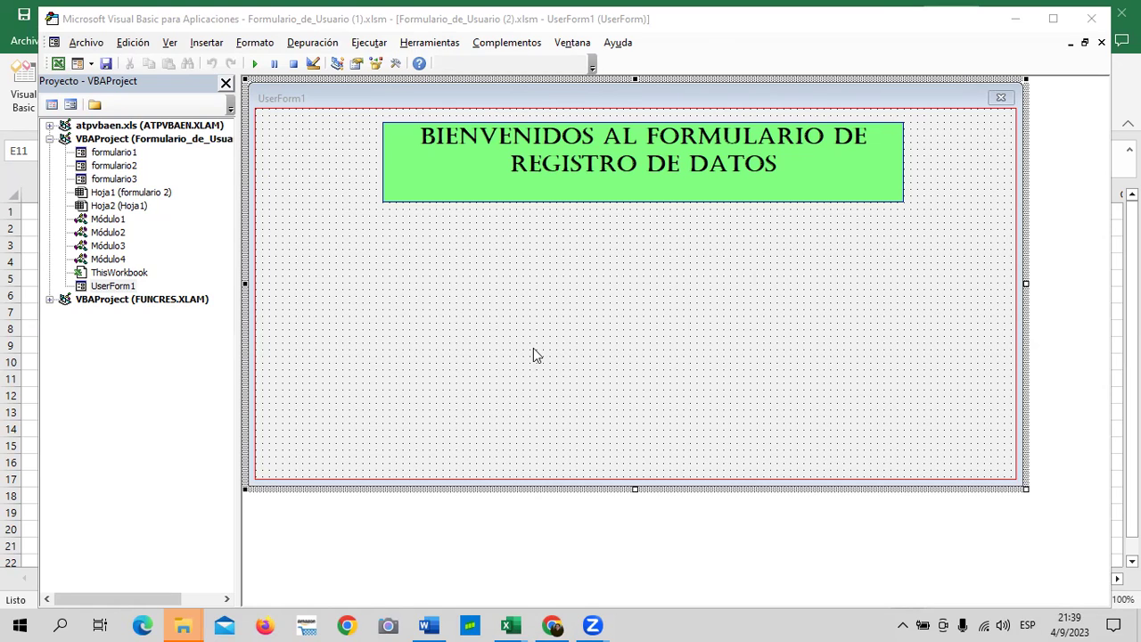
left_click(548, 247)
- Open the welcome label's Properties window from its context menu and reposition it
left_click(433, 178)
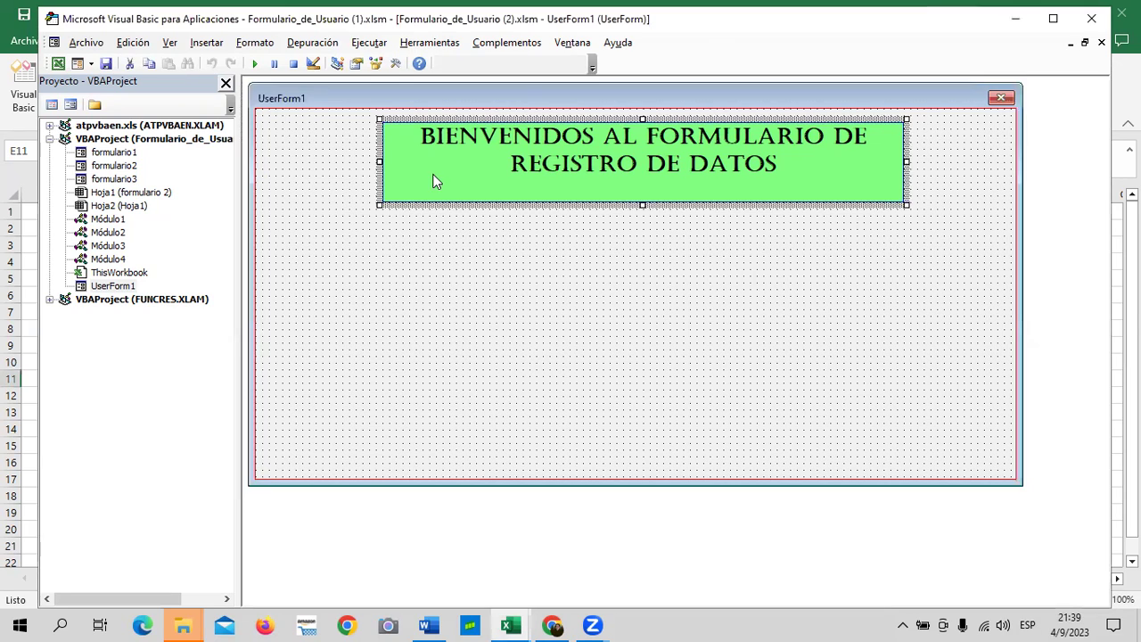
right_click(433, 179)
left_click(468, 207)
left_click(448, 148)
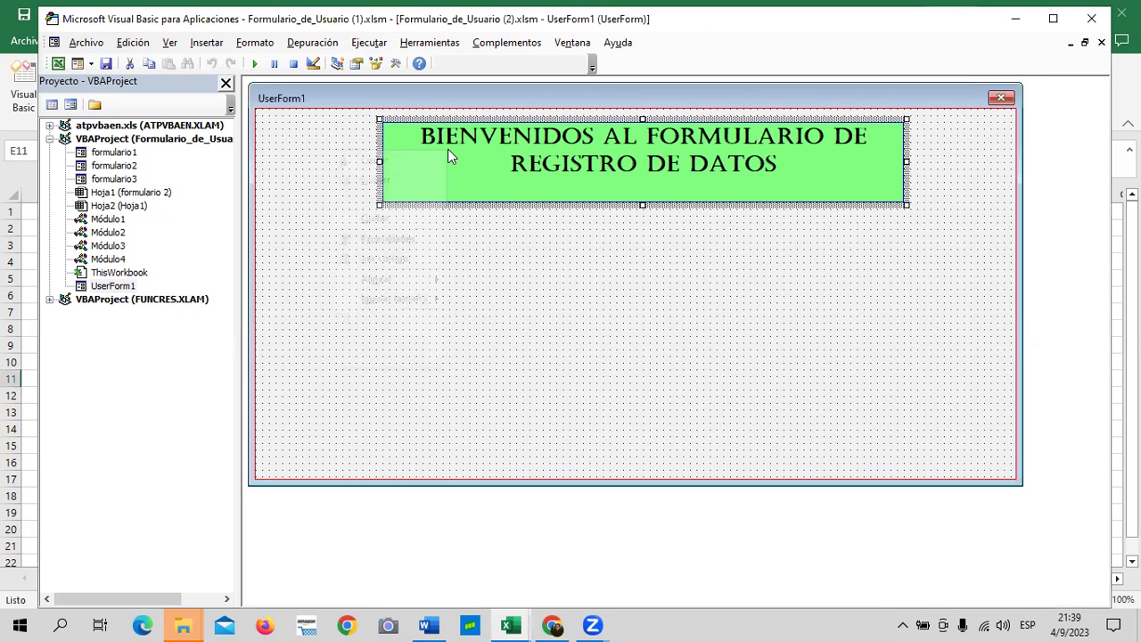
right_click(447, 149)
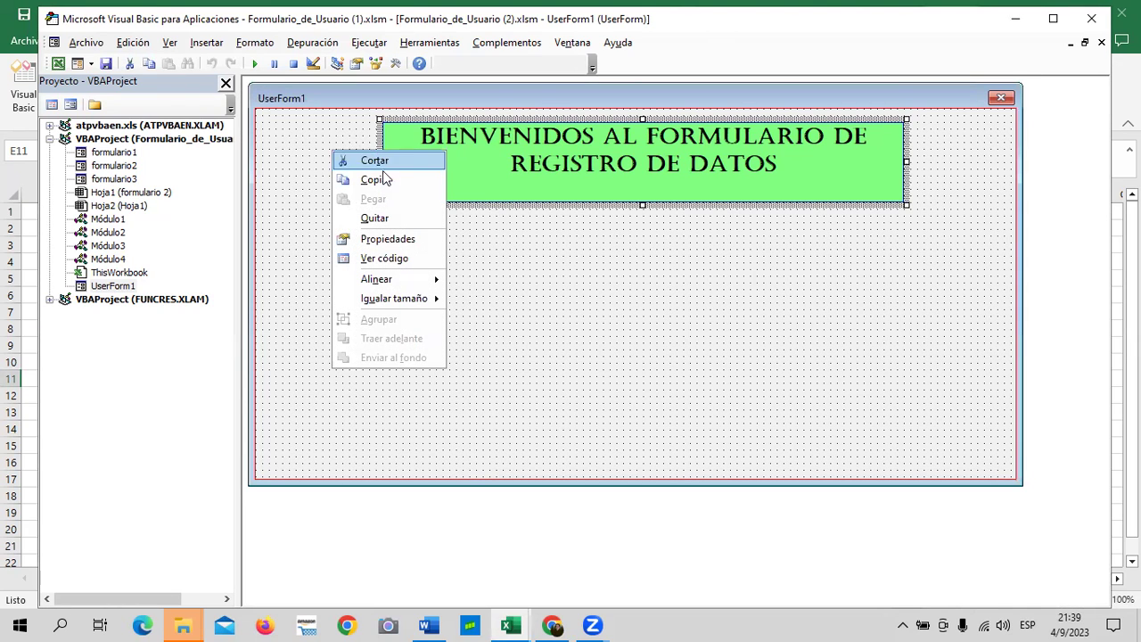
left_click(374, 239)
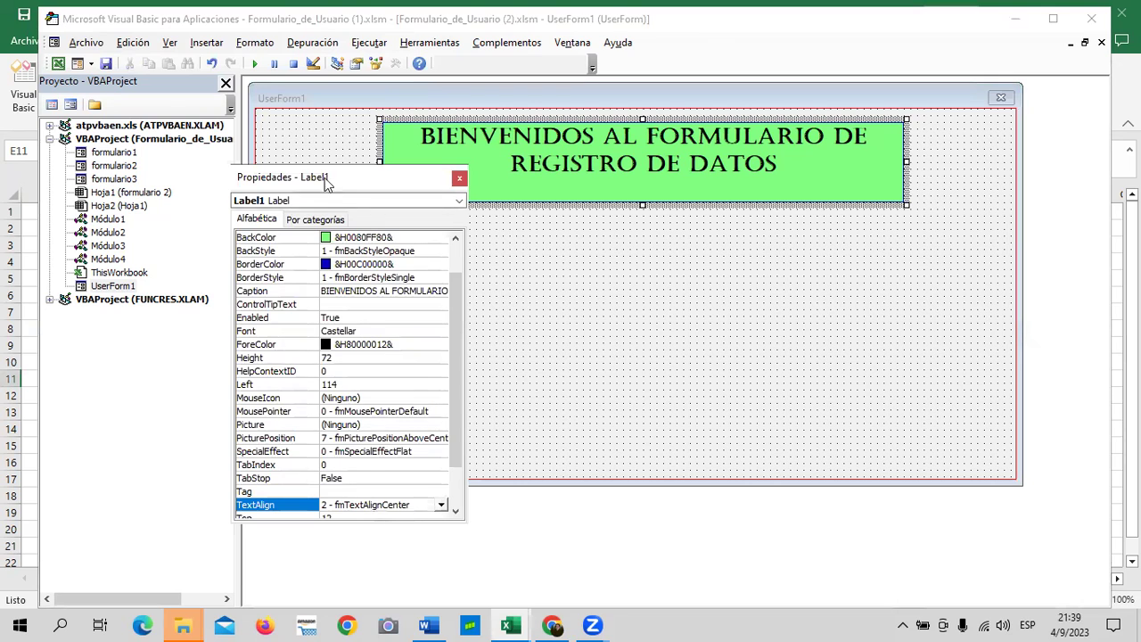
left_click_drag(368, 179, 315, 143)
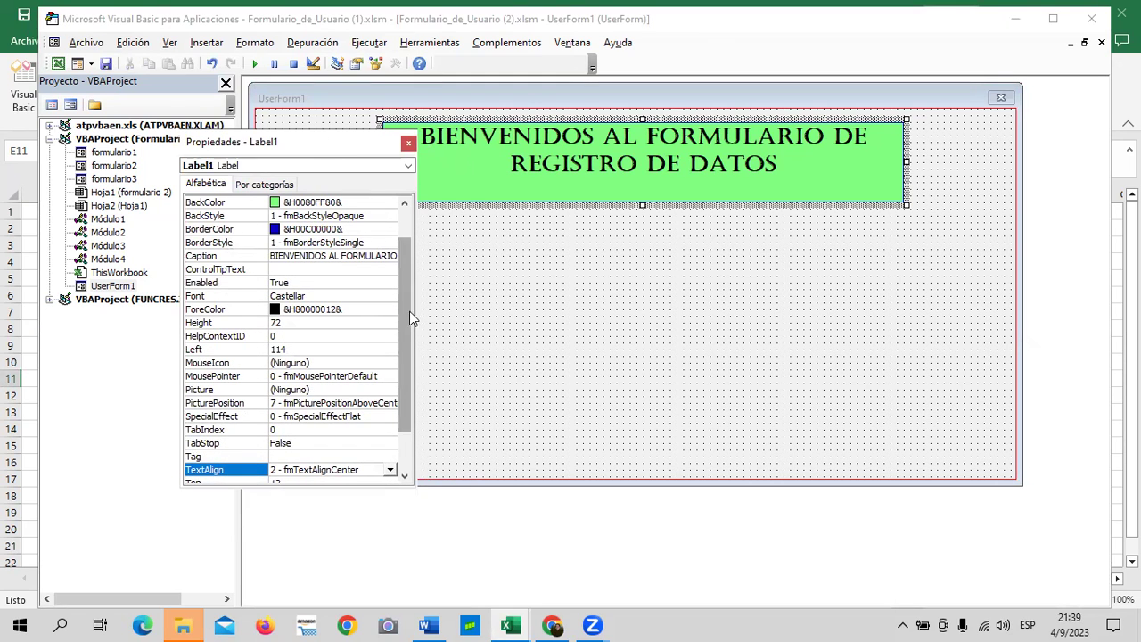
left_click_drag(409, 311, 400, 425)
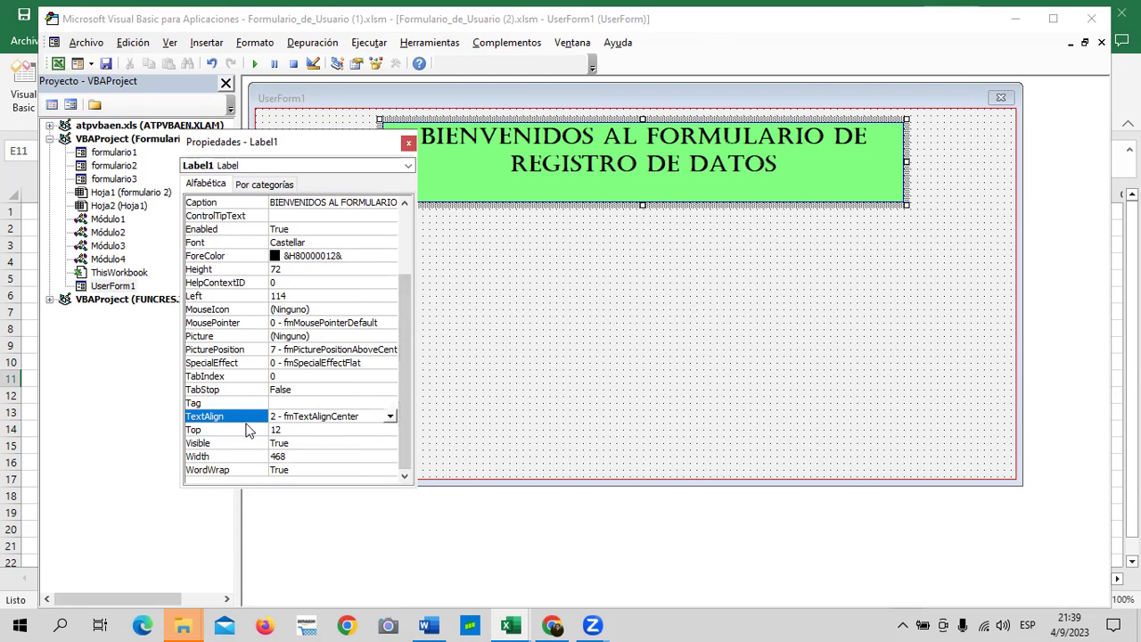
mouse_move(402, 423)
left_mouse_down()
mouse_move(408, 280)
mouse_move(392, 447)
left_mouse_up()
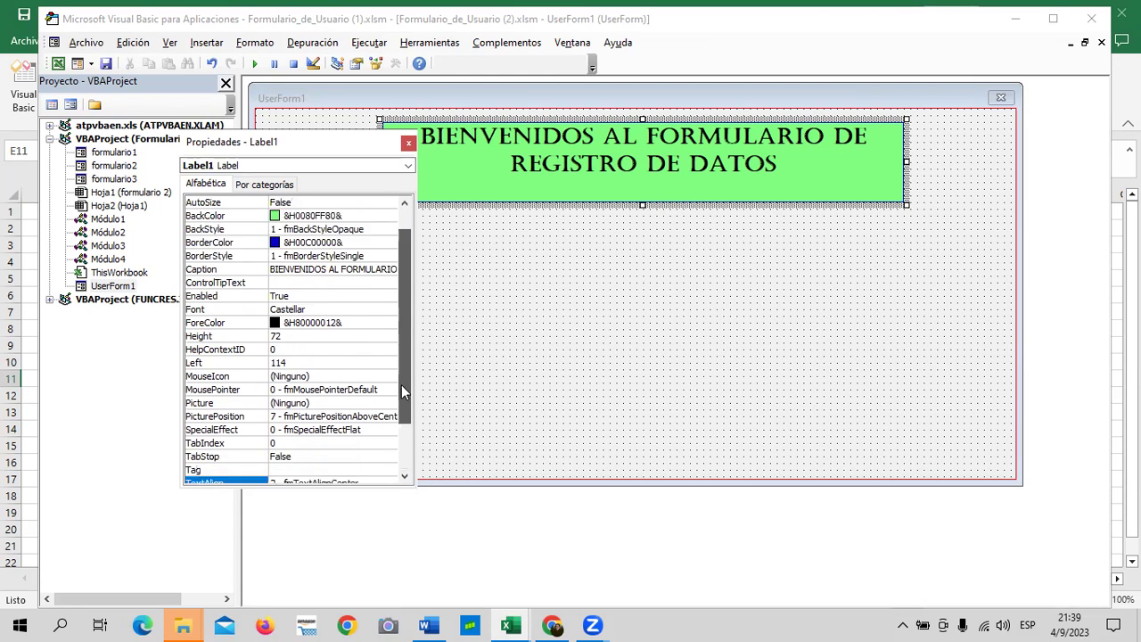
- Try Right and Left TextAlign on the label caption, then return it to Center
left_click(189, 418)
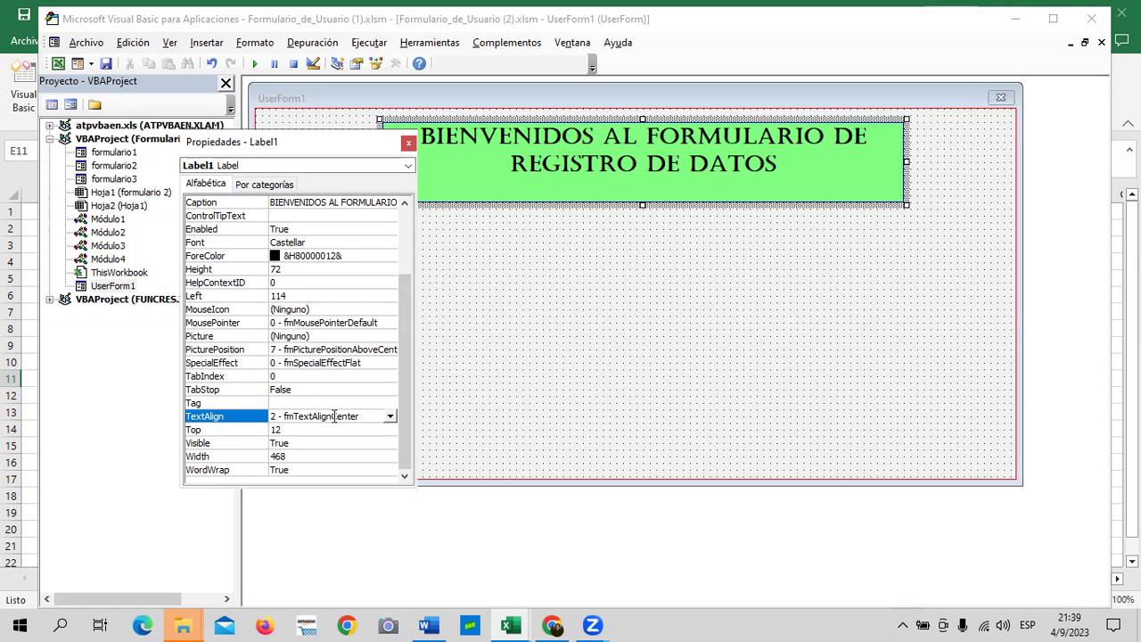
left_click(391, 418)
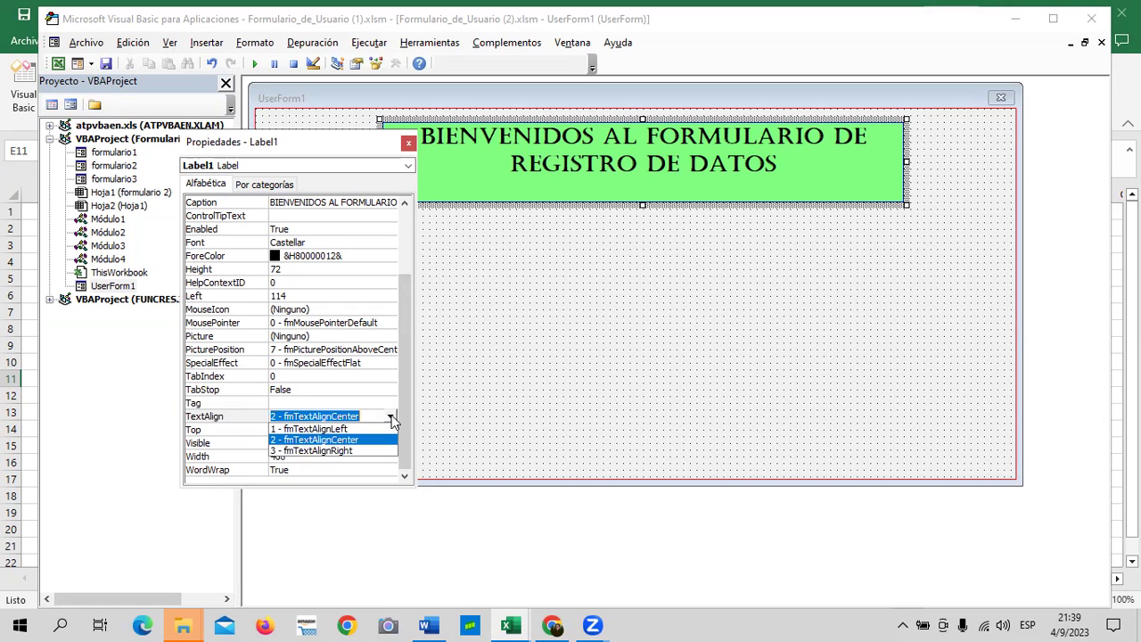
left_click(355, 450)
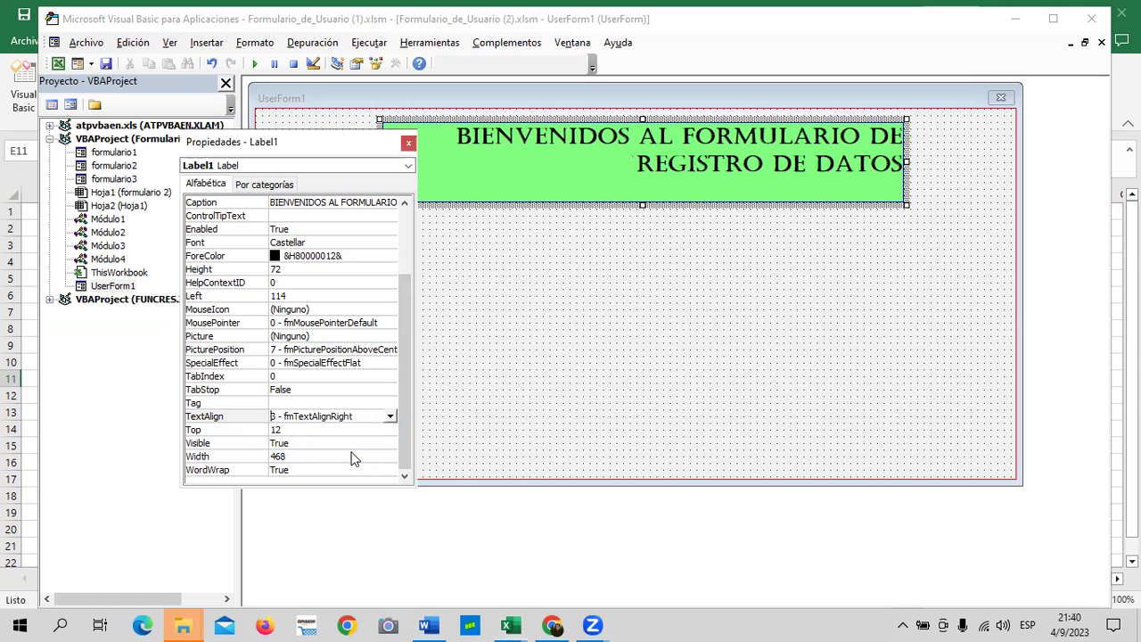
left_click(390, 416)
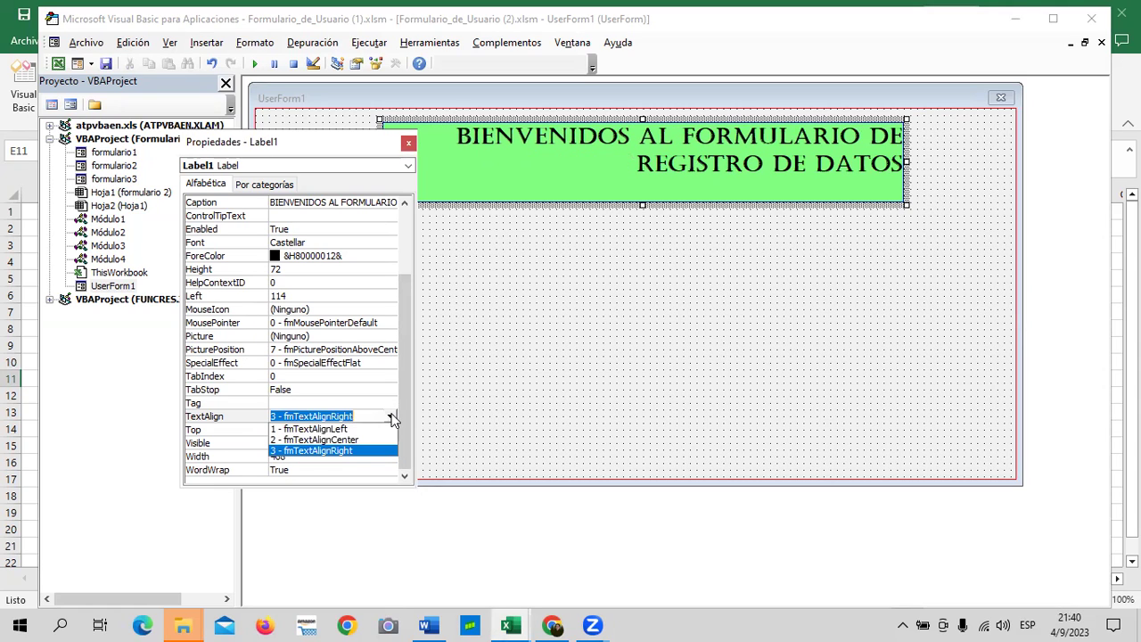
left_click(332, 428)
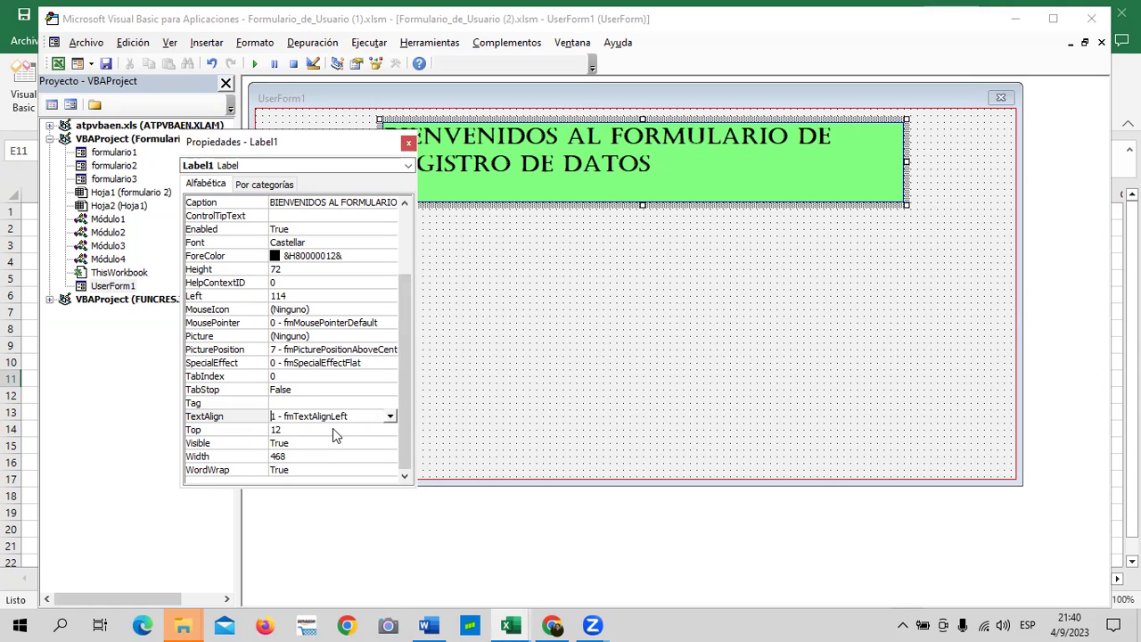
left_click(390, 416)
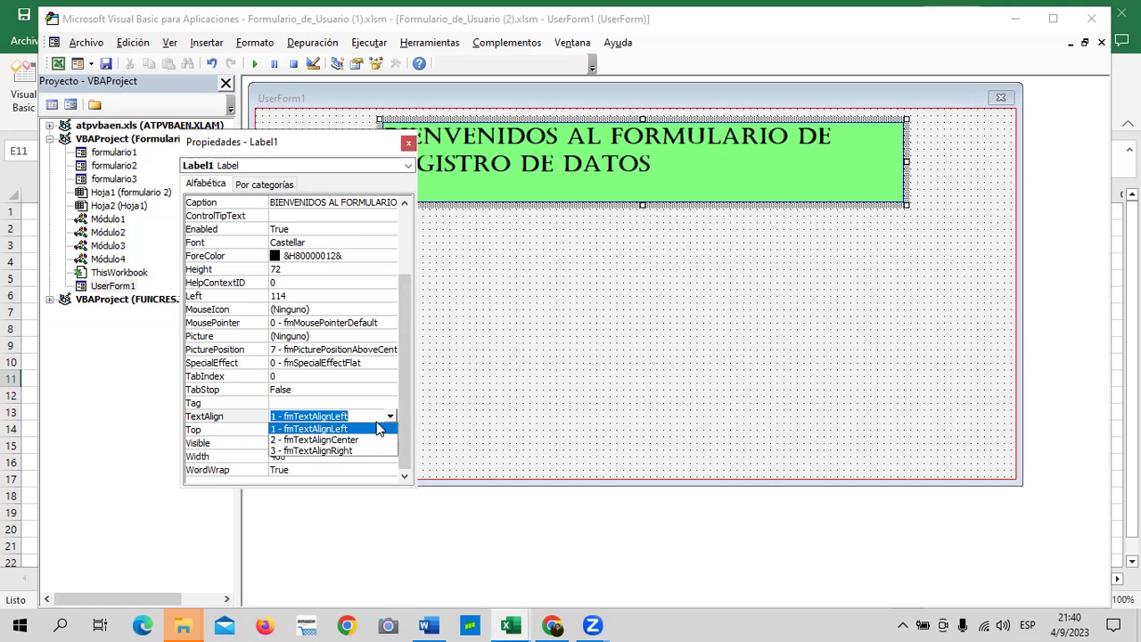
left_click(349, 441)
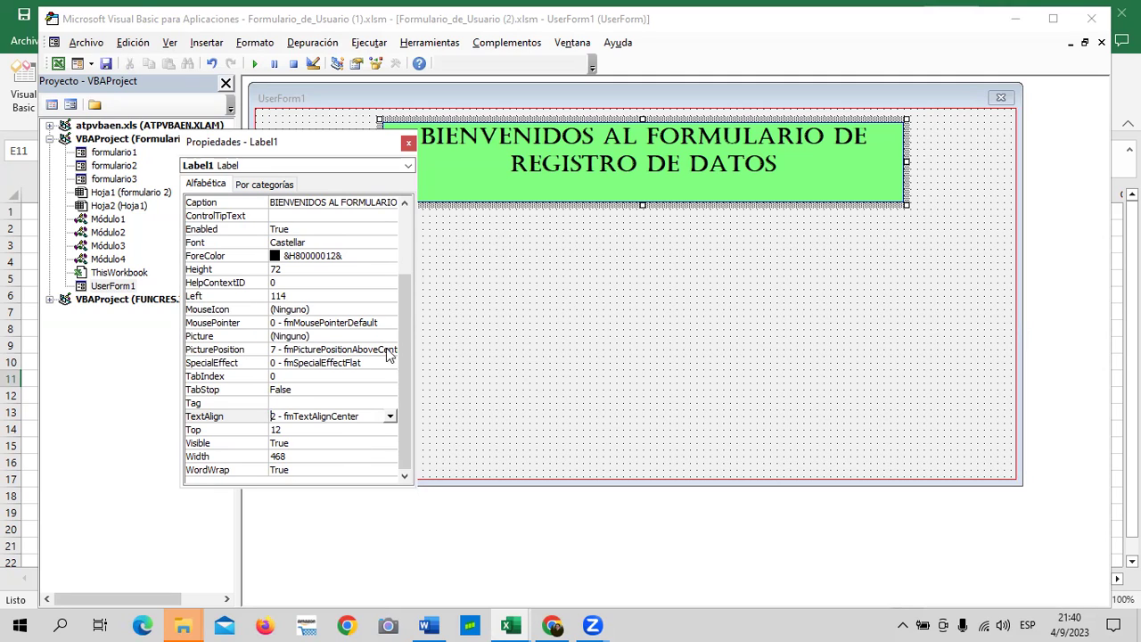
left_click_drag(404, 327, 411, 258)
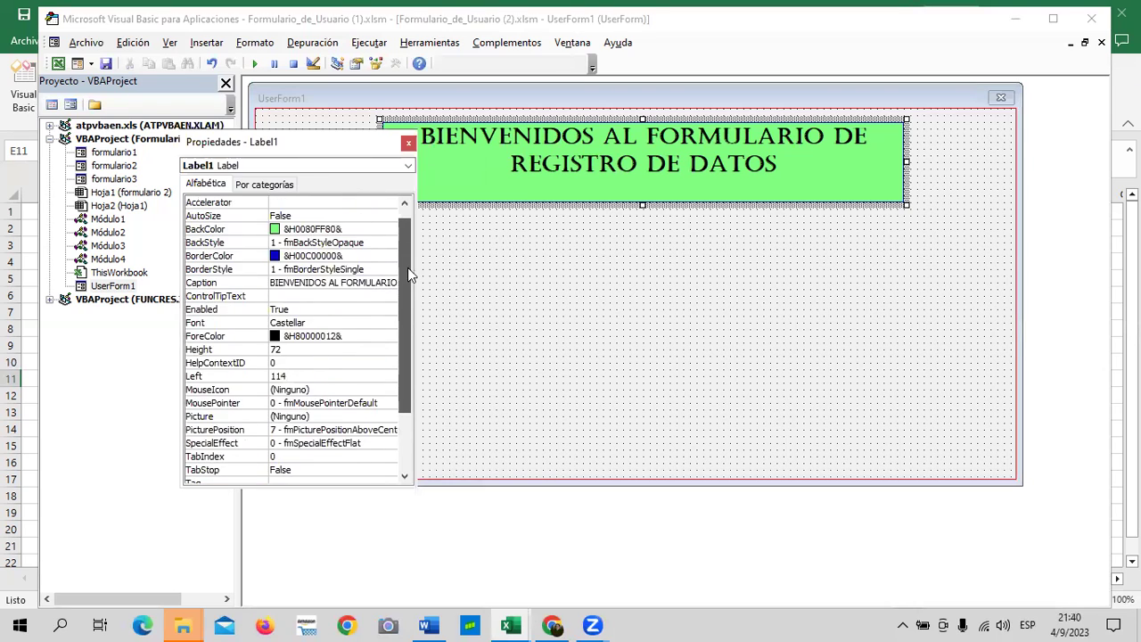
- Browse the label's BackColor system and palette colours, trying pink and light grey backgrounds
left_click(235, 246)
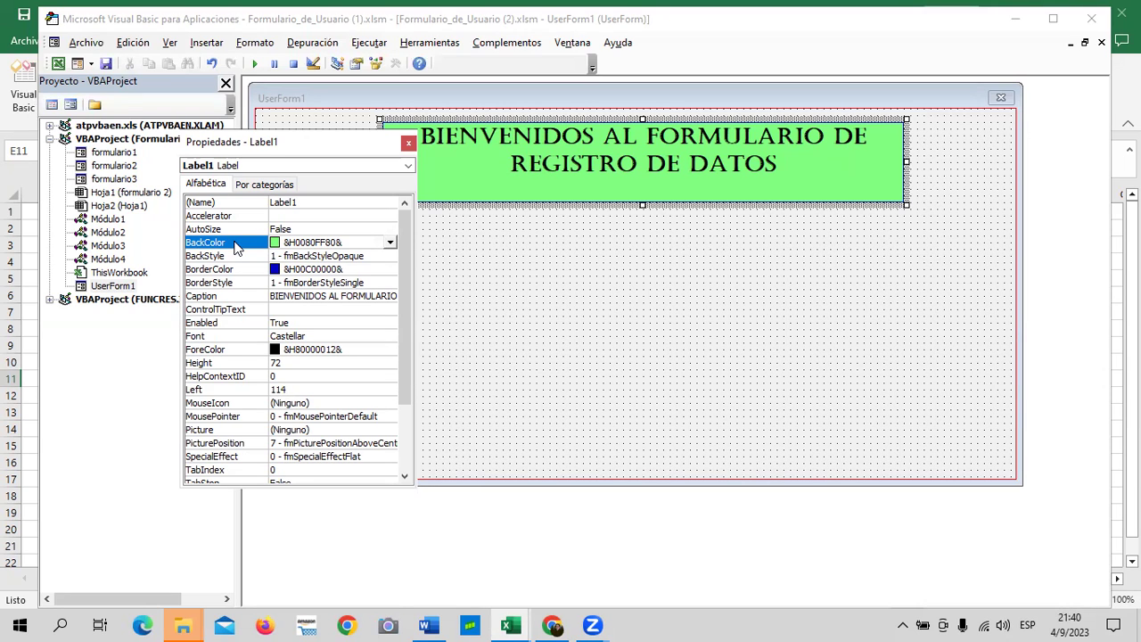
left_click(389, 242)
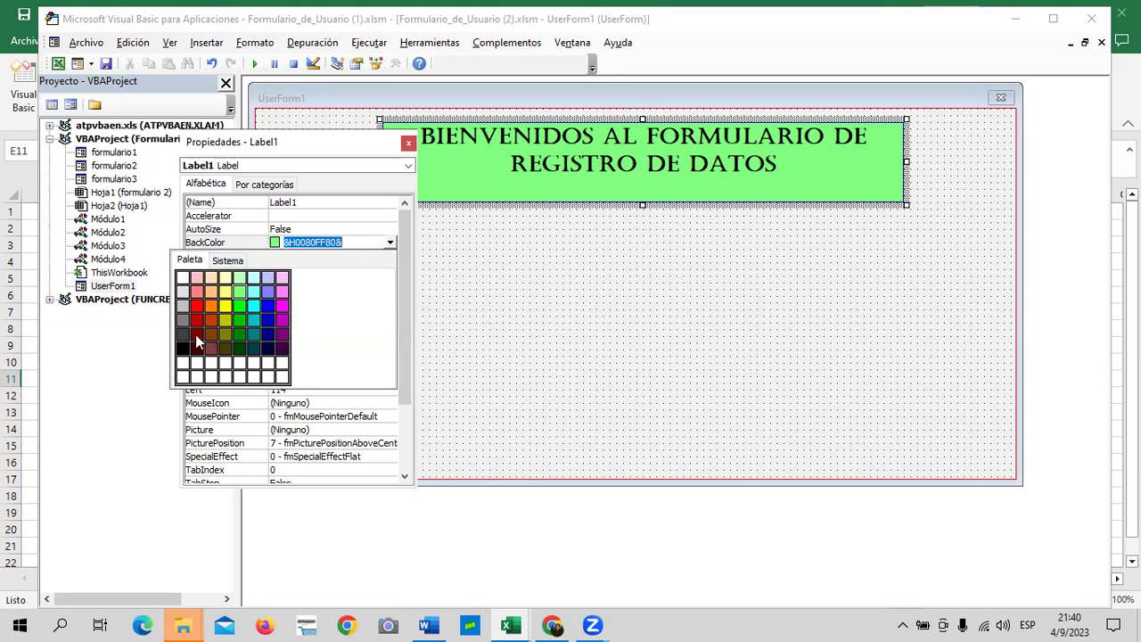
left_click(229, 259)
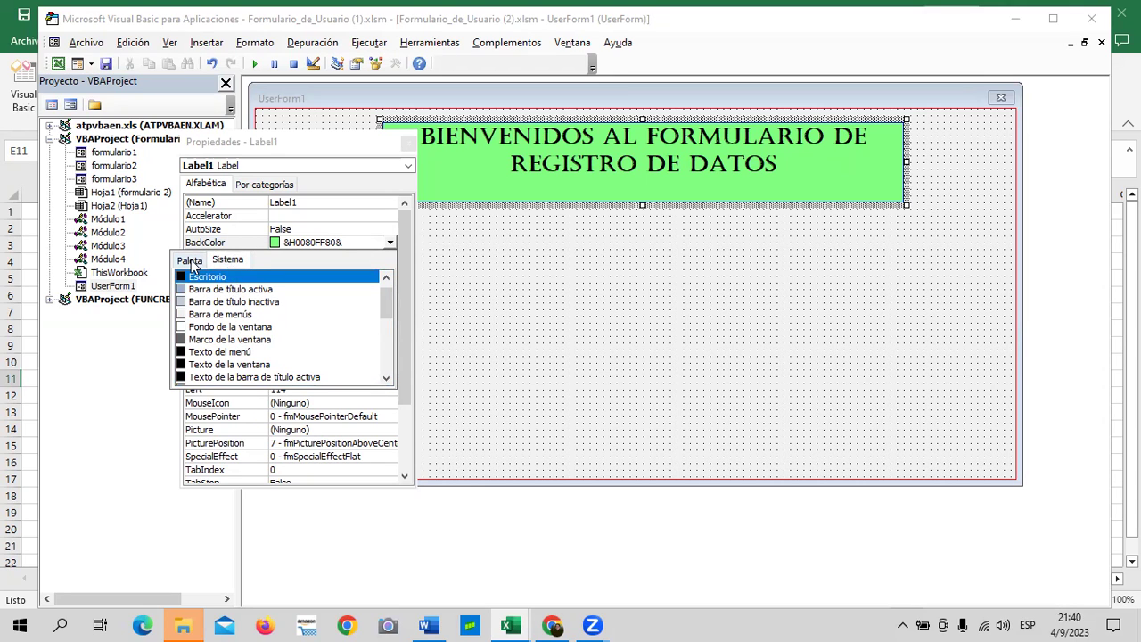
left_click(189, 260)
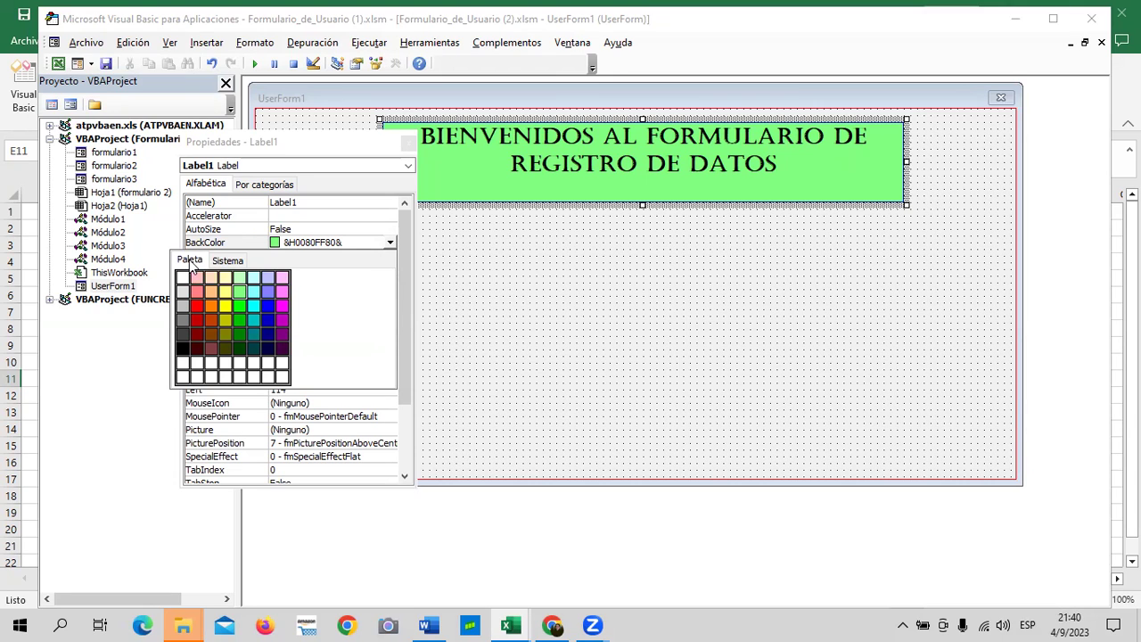
left_click(282, 292)
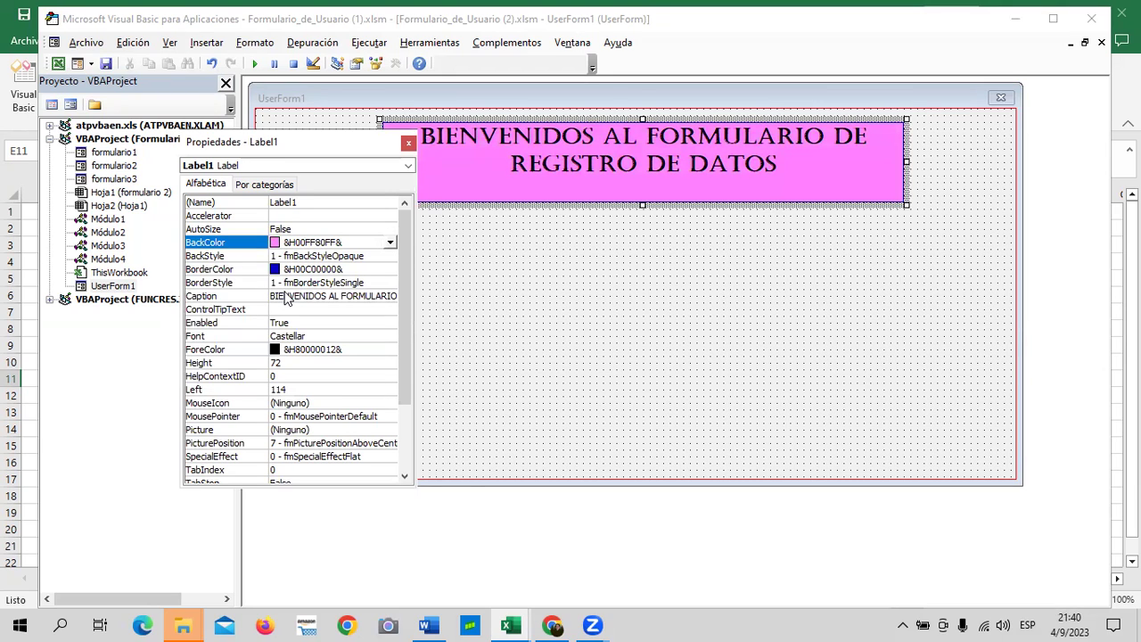
left_click(390, 242)
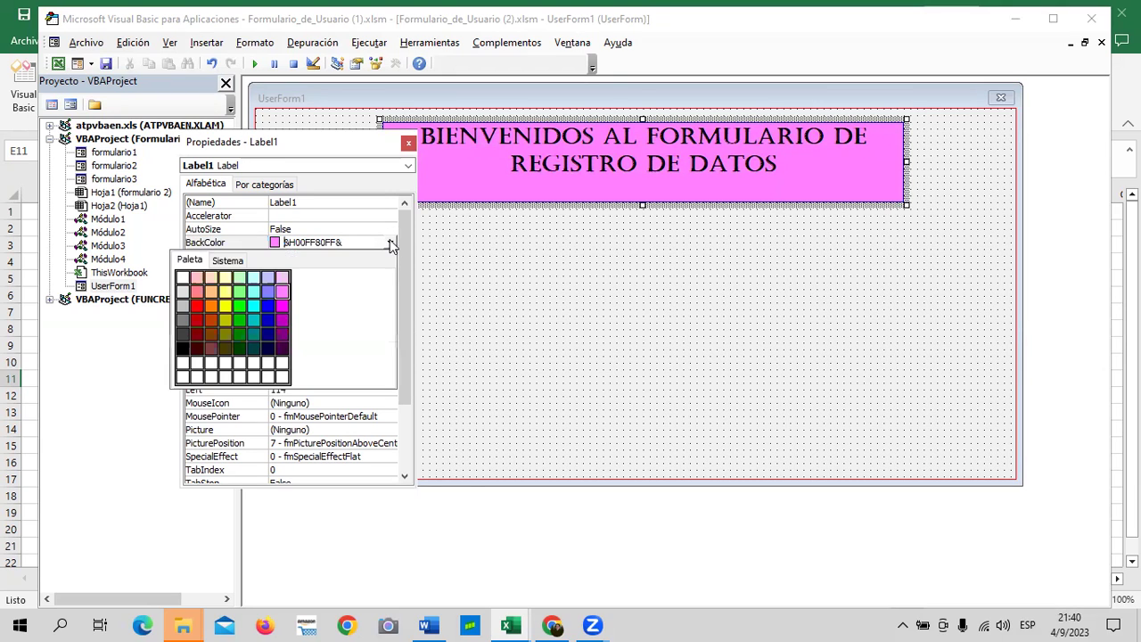
left_click(183, 293)
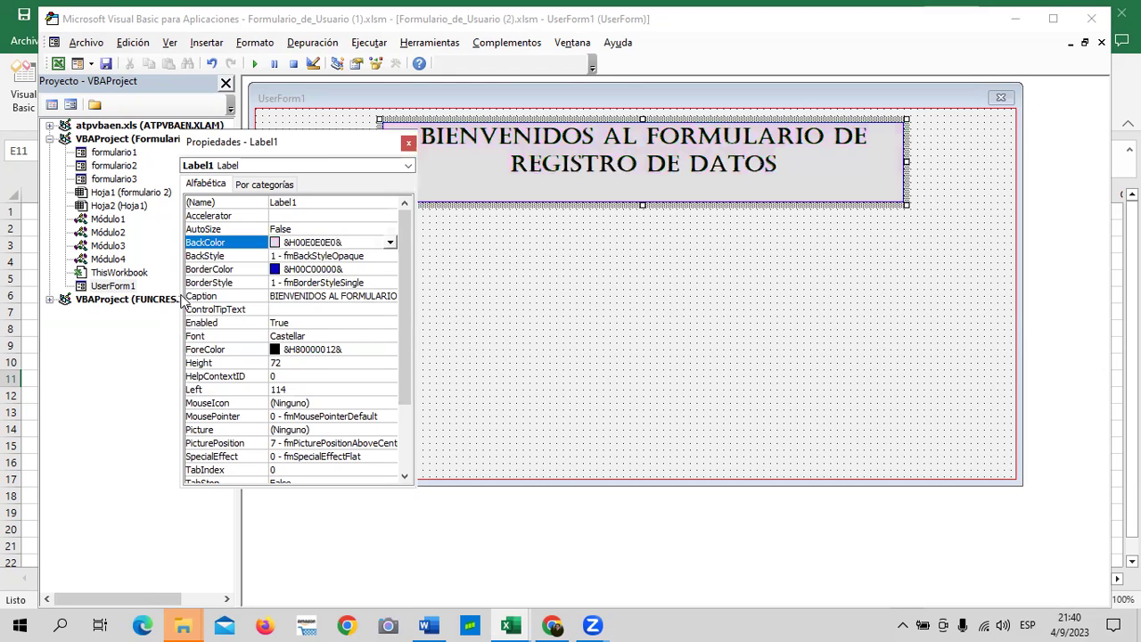
- Try light blue, then settle on a light green (&H0080FF80&) label background
left_click(390, 241)
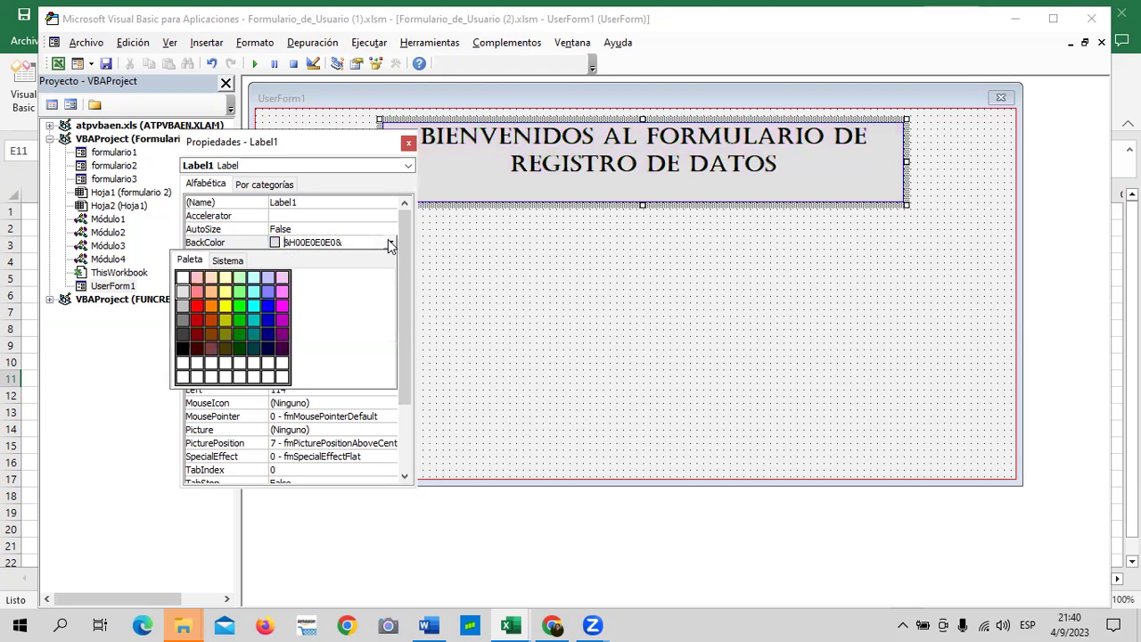
left_click(270, 292)
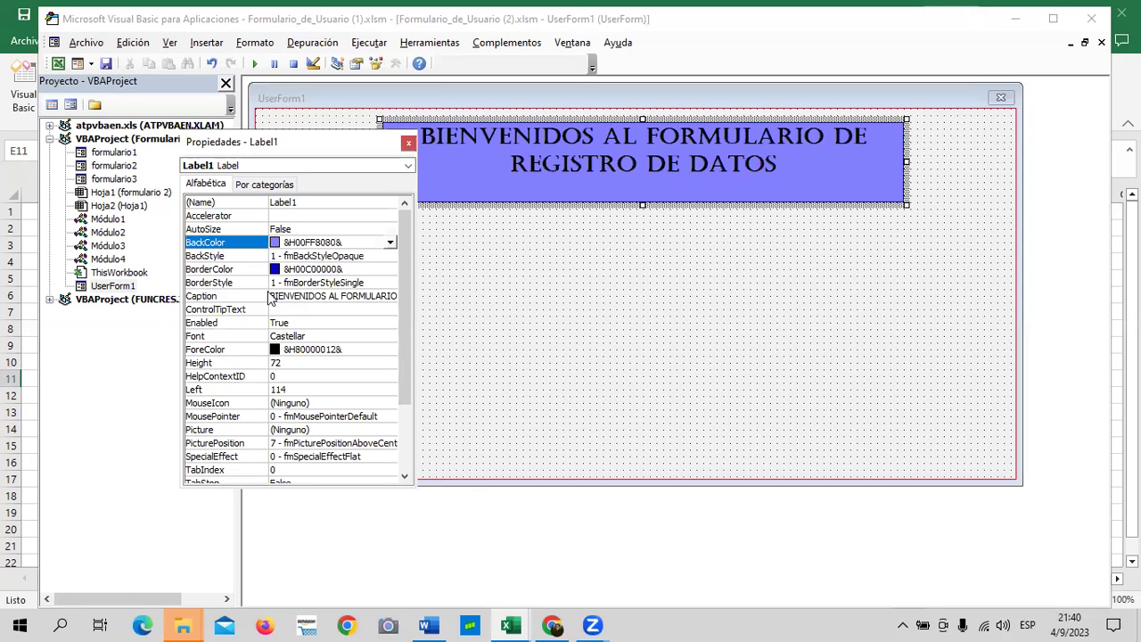
left_click(390, 242)
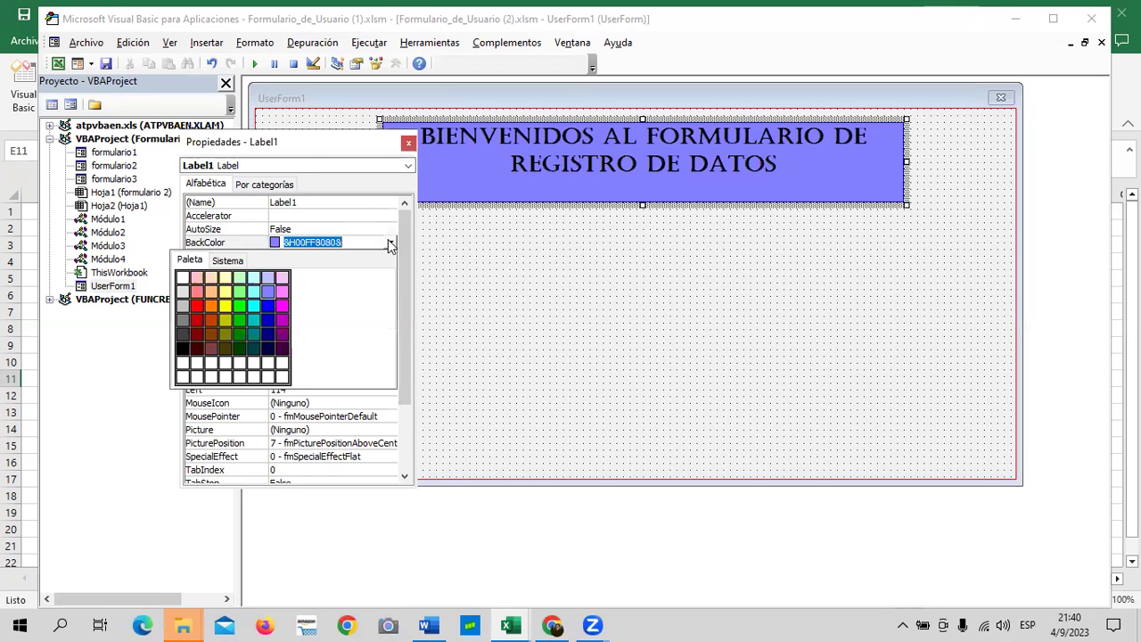
left_click(239, 291)
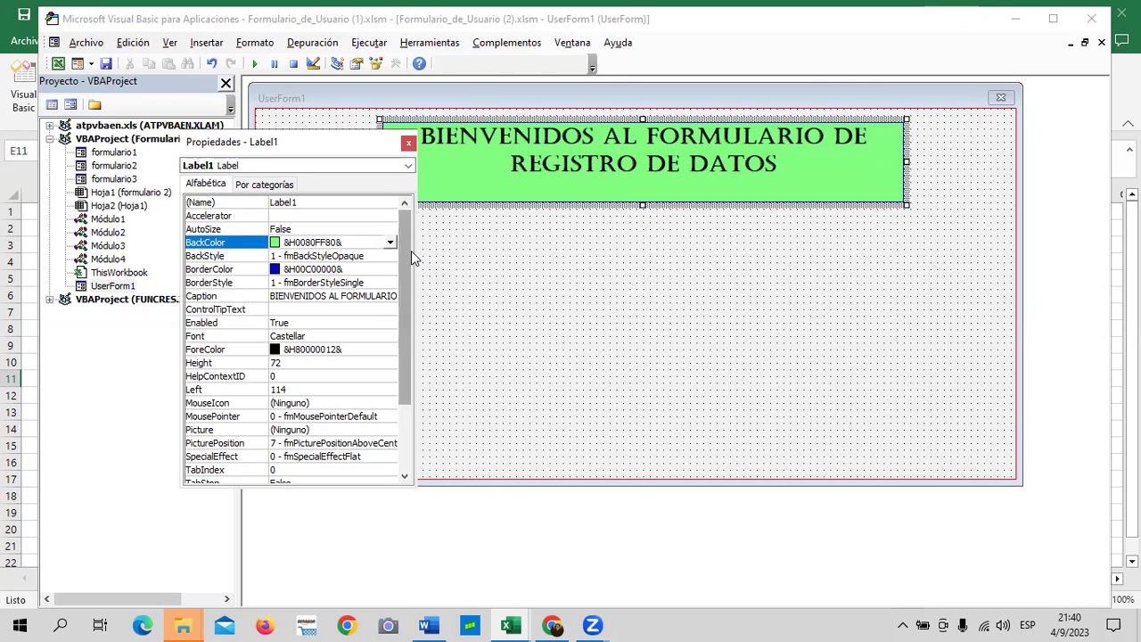
scroll(408, 252, "down", 2)
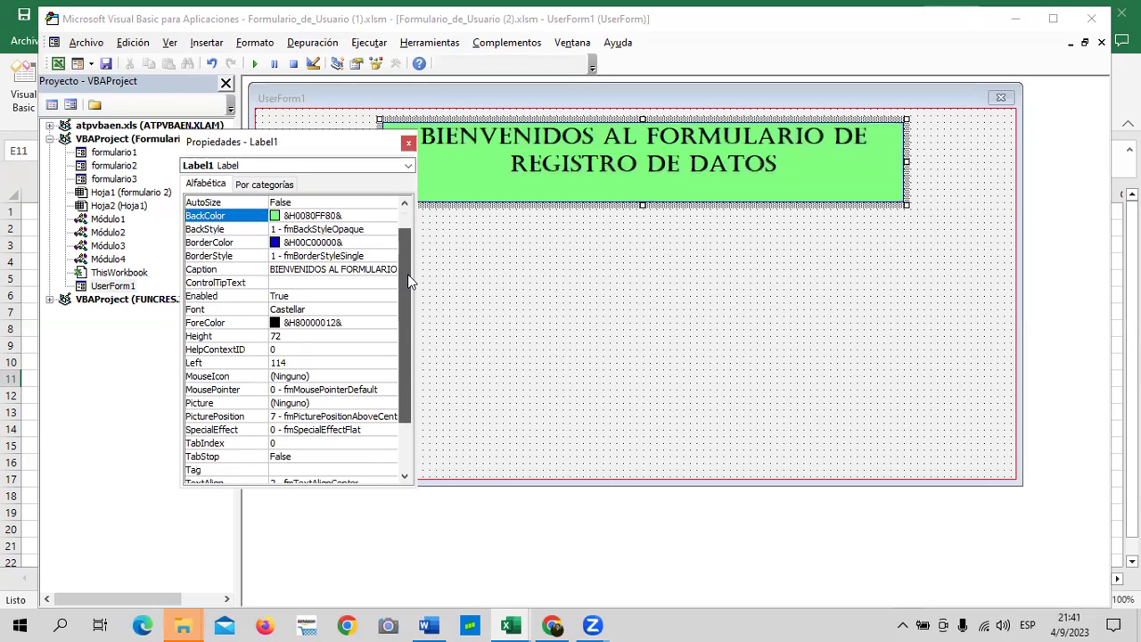
left_click(227, 309)
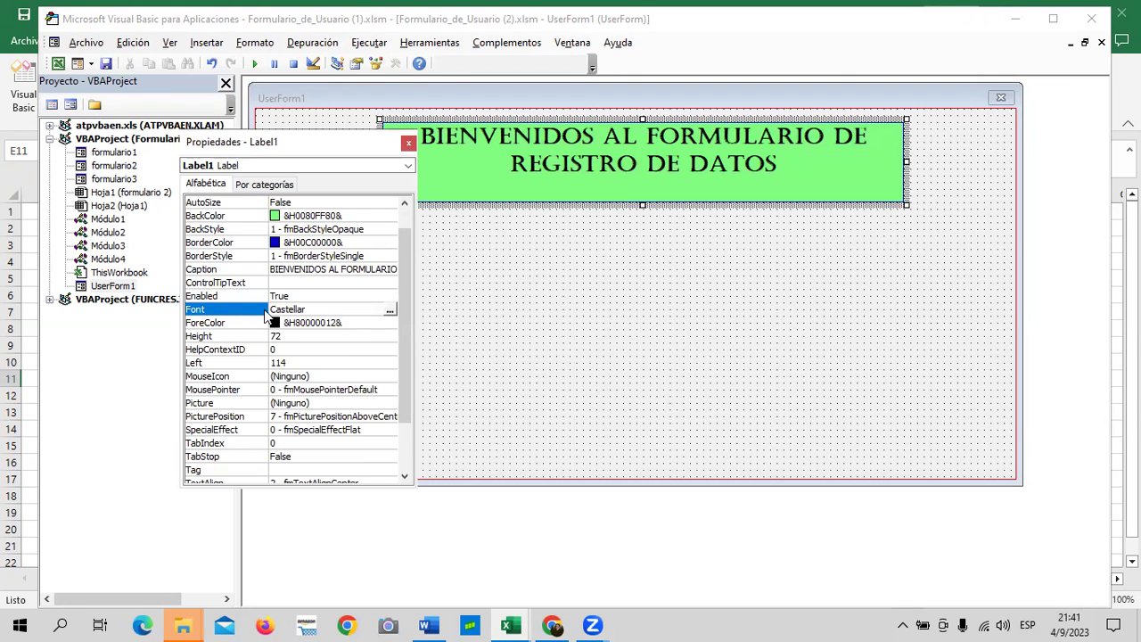
- Try Century Gothic as the welcome label's font
left_click(391, 313)
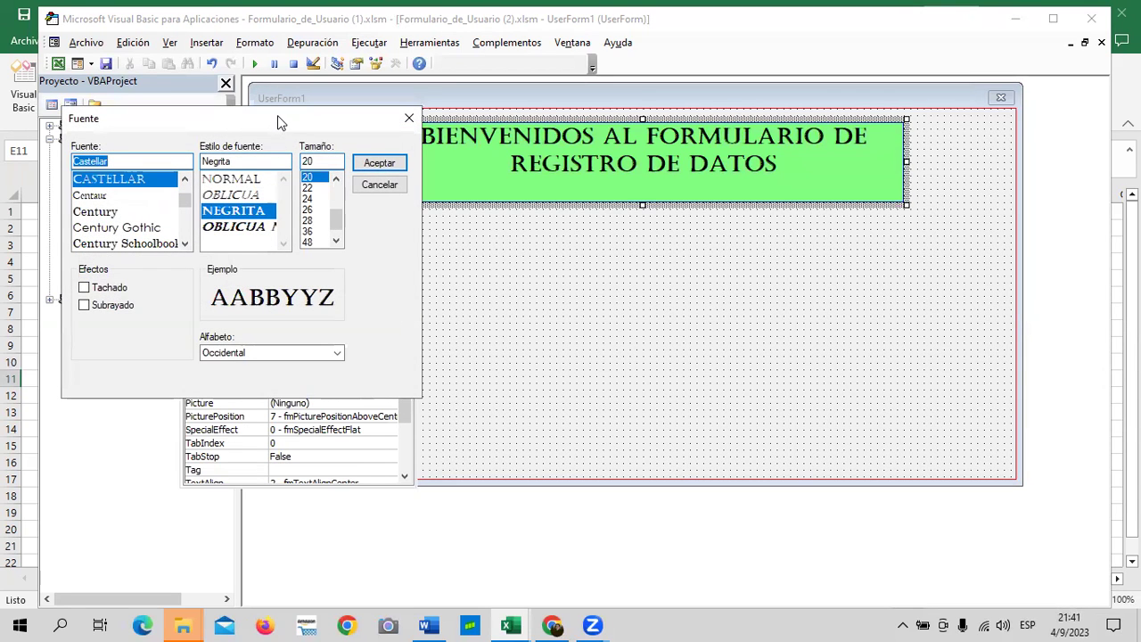
left_click_drag(277, 115, 274, 137)
left_click_drag(333, 250, 336, 207)
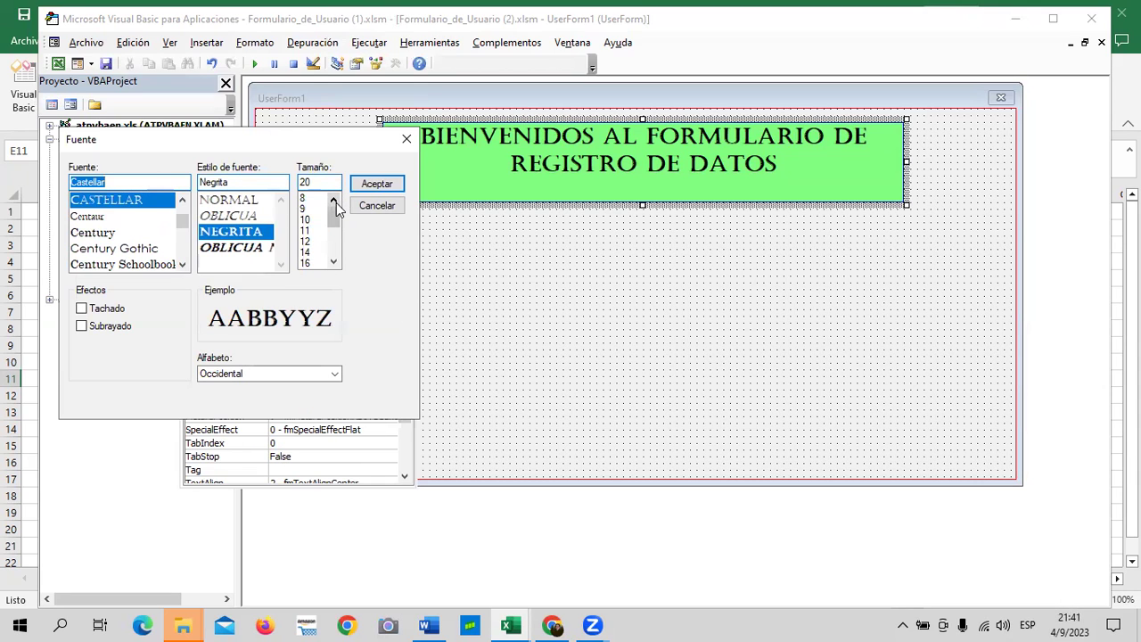
left_click(111, 249)
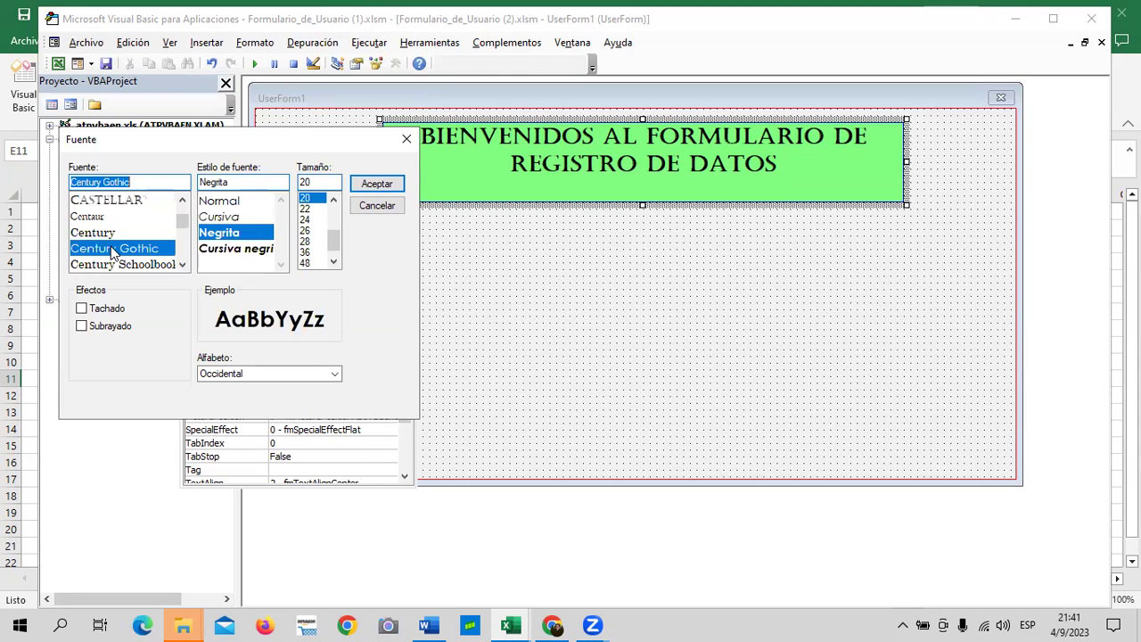
left_click(379, 186)
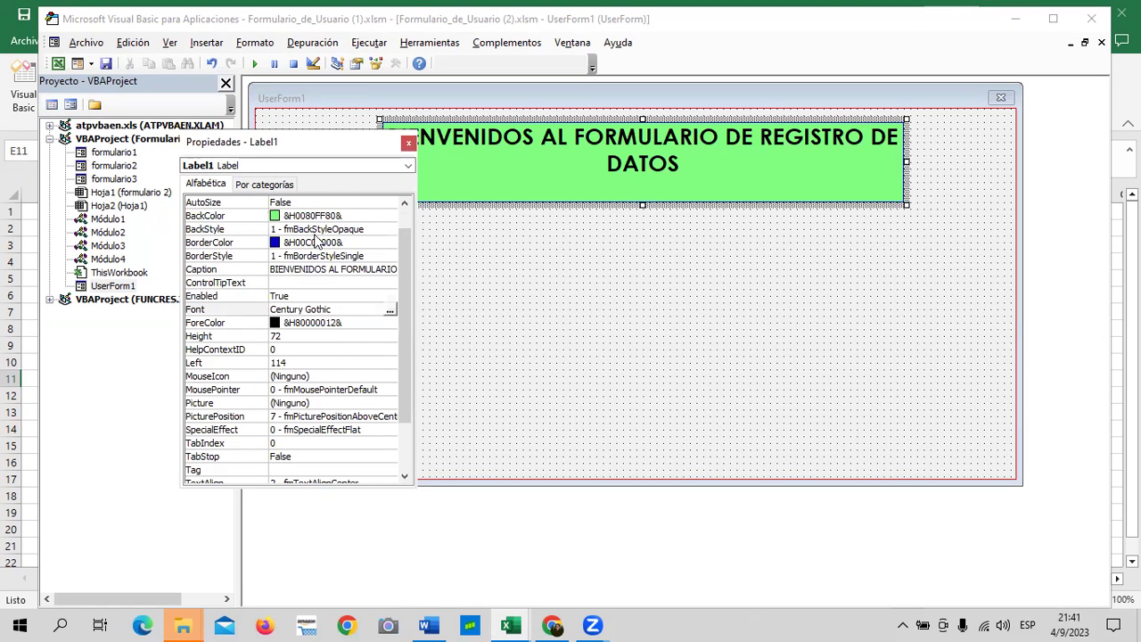
- Switch the caption to bold Comic Sans MS size 22 and close the Properties panel
left_click(390, 309)
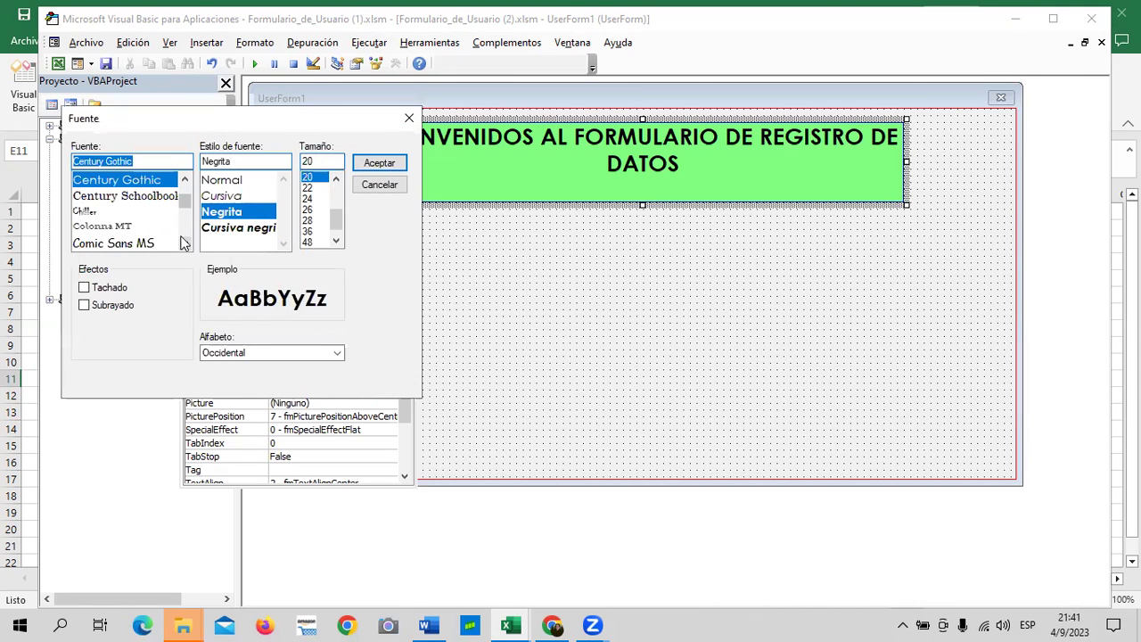
left_click(143, 243)
left_click(377, 163)
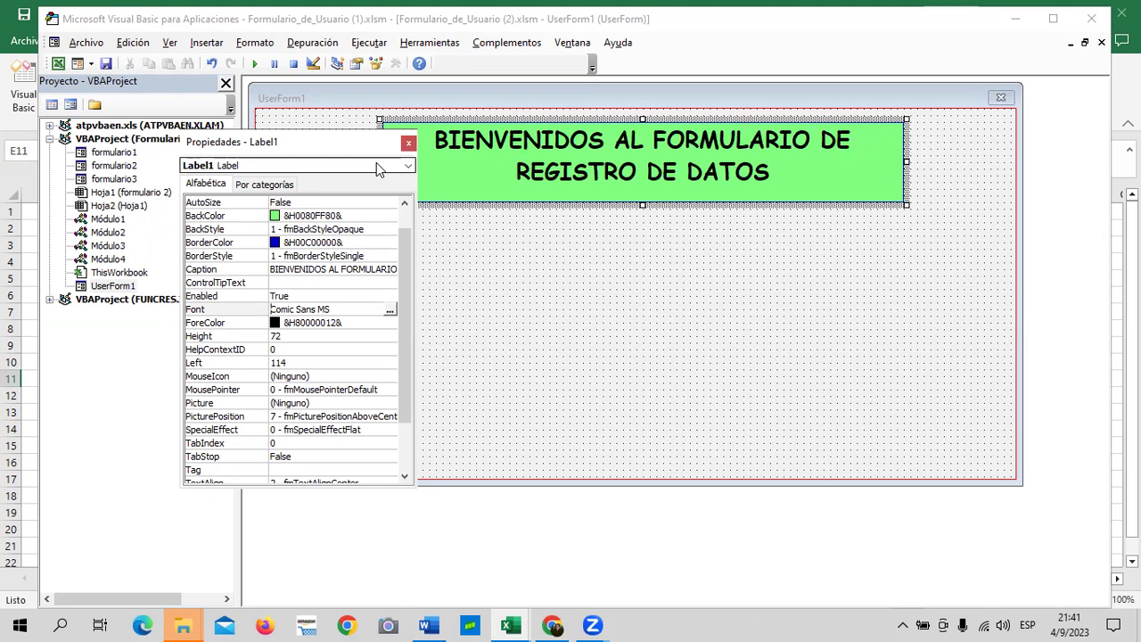
left_click(389, 309)
left_click(334, 210)
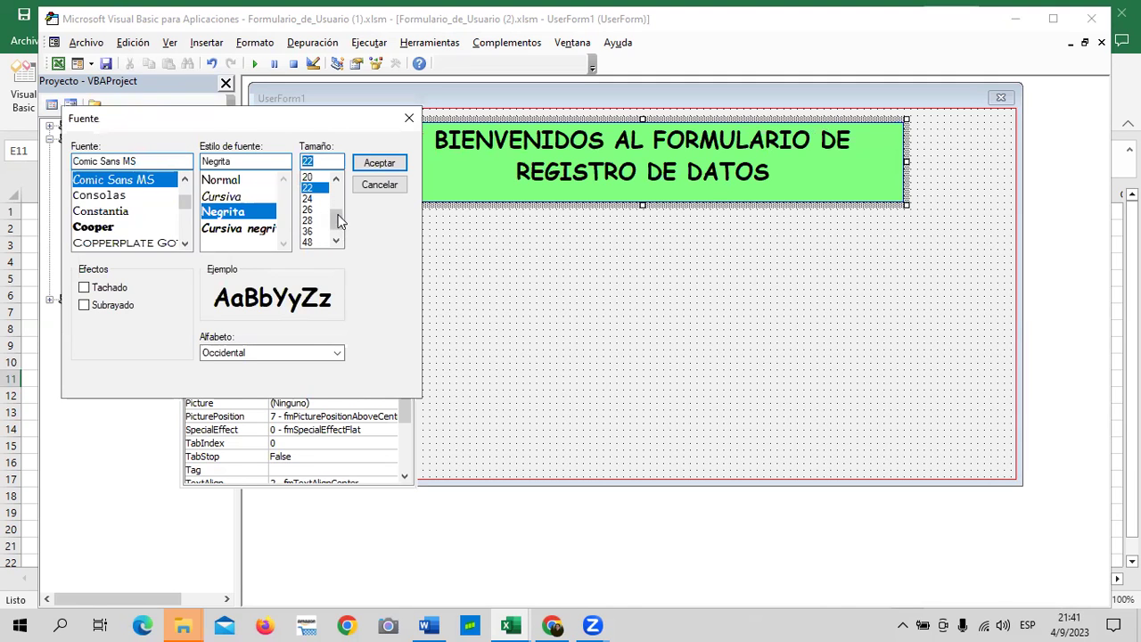
left_click(314, 207)
left_click(372, 166)
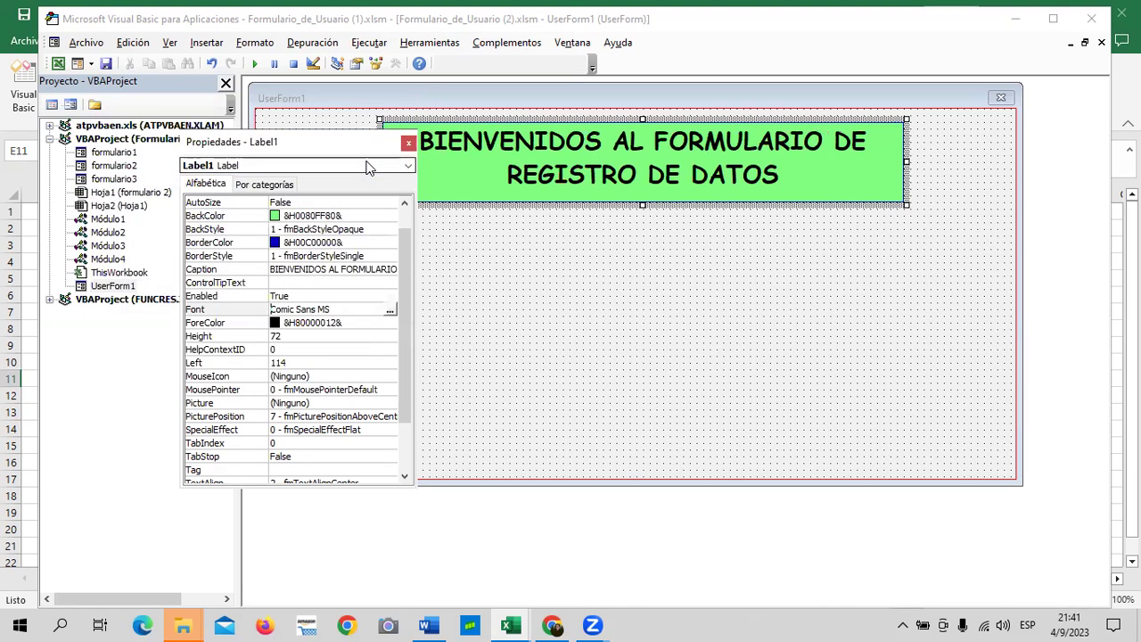
left_click(409, 143)
left_click(477, 276)
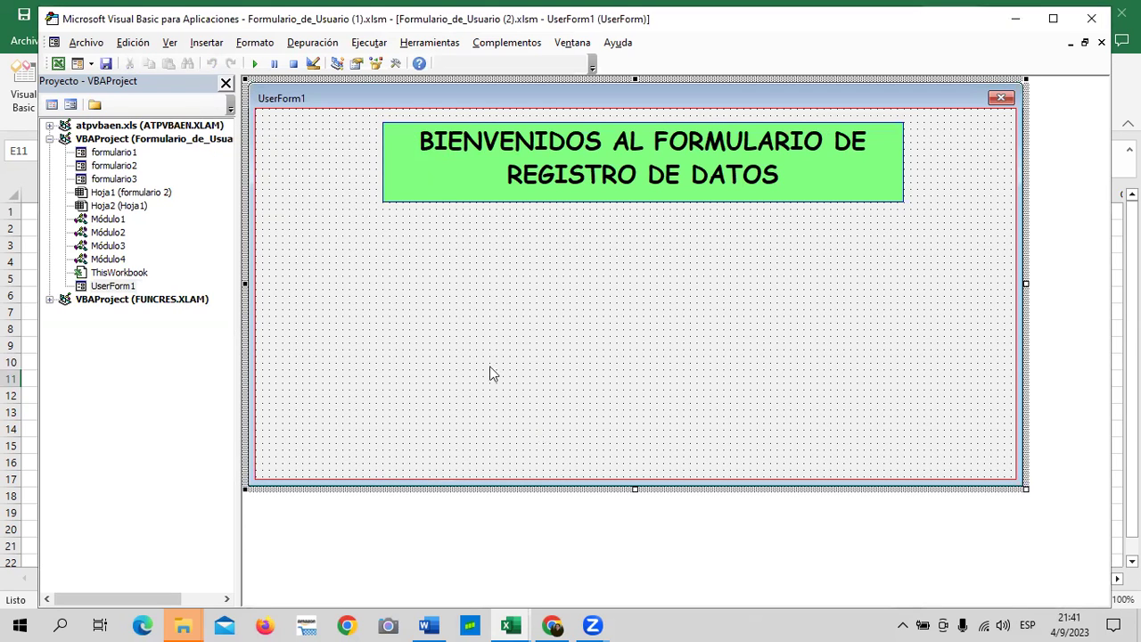
key("F5")
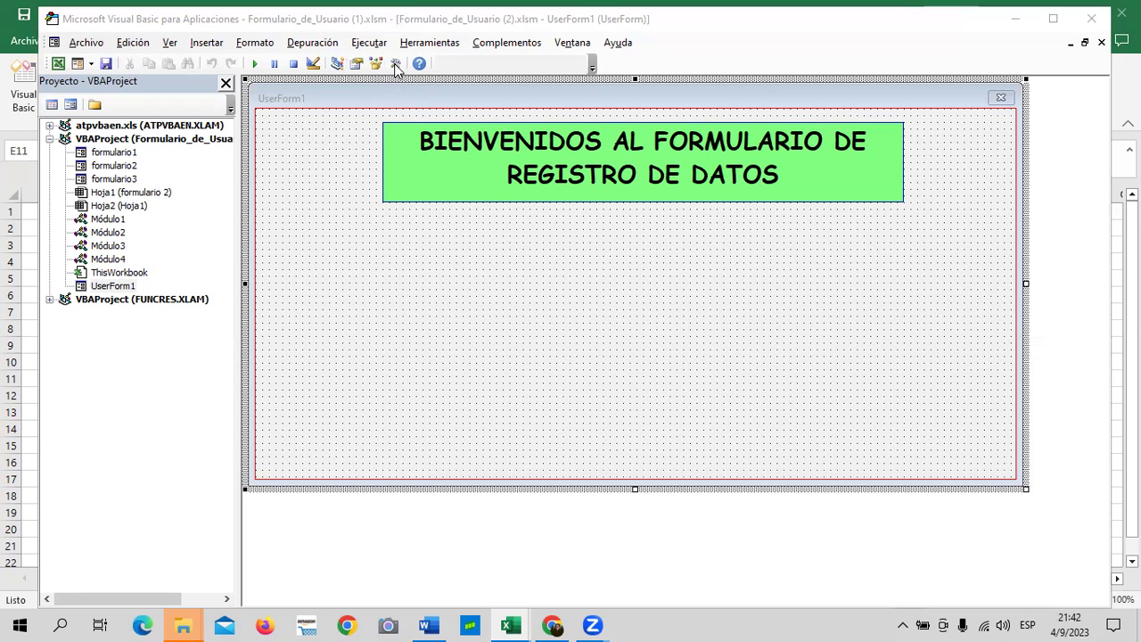
left_click(397, 65)
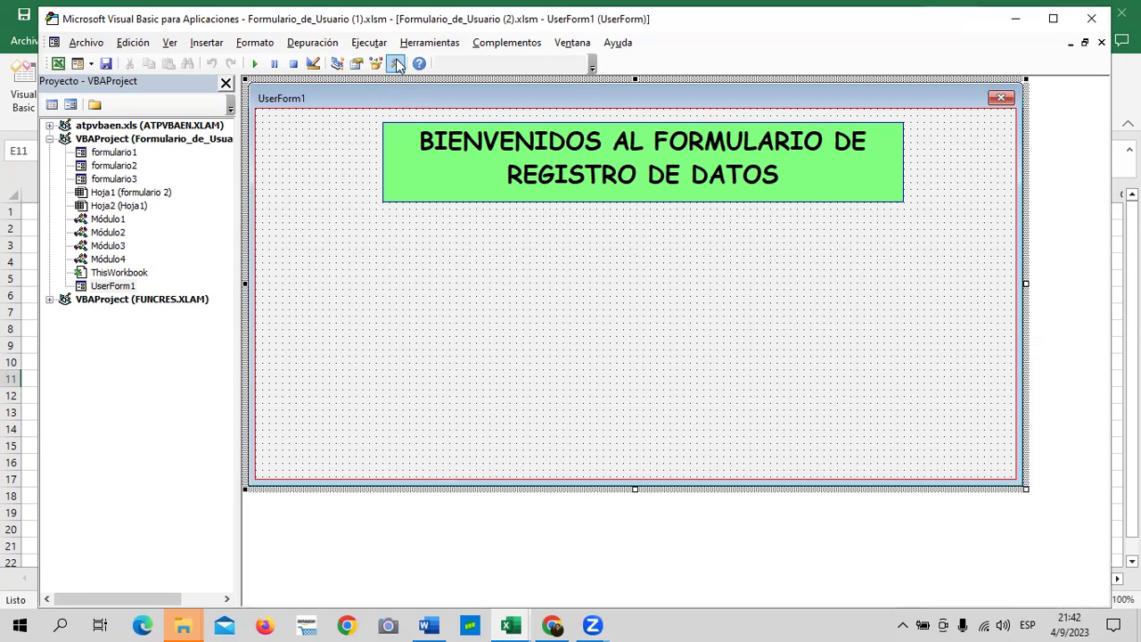
- Show the controls toolbox and draw a new label below the welcome banner
left_click(396, 64)
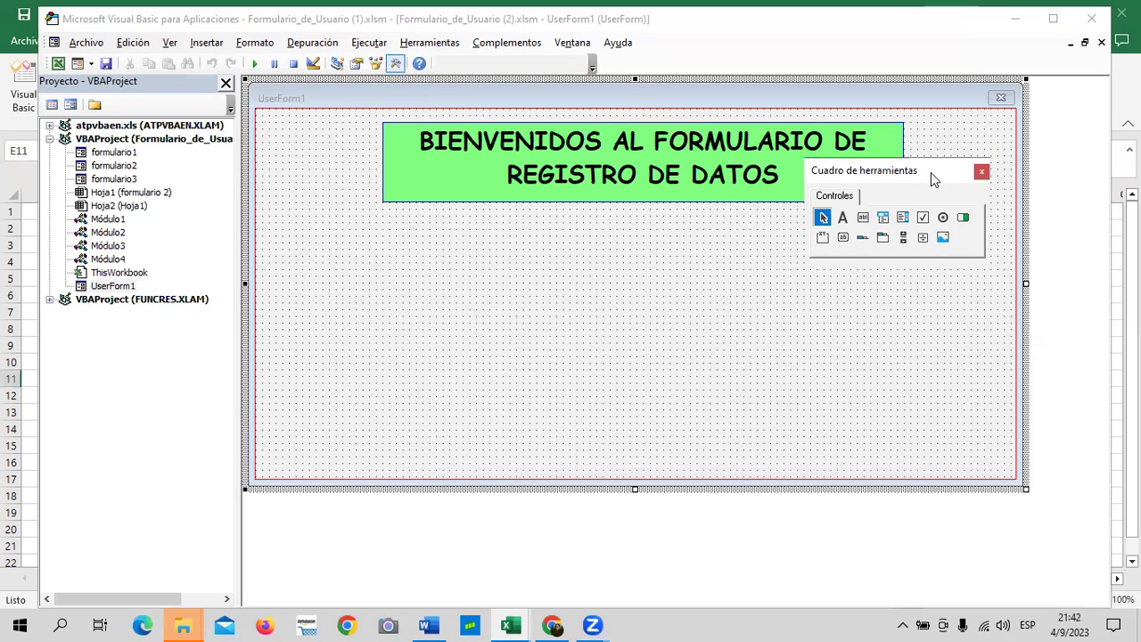
left_click_drag(930, 172, 943, 239)
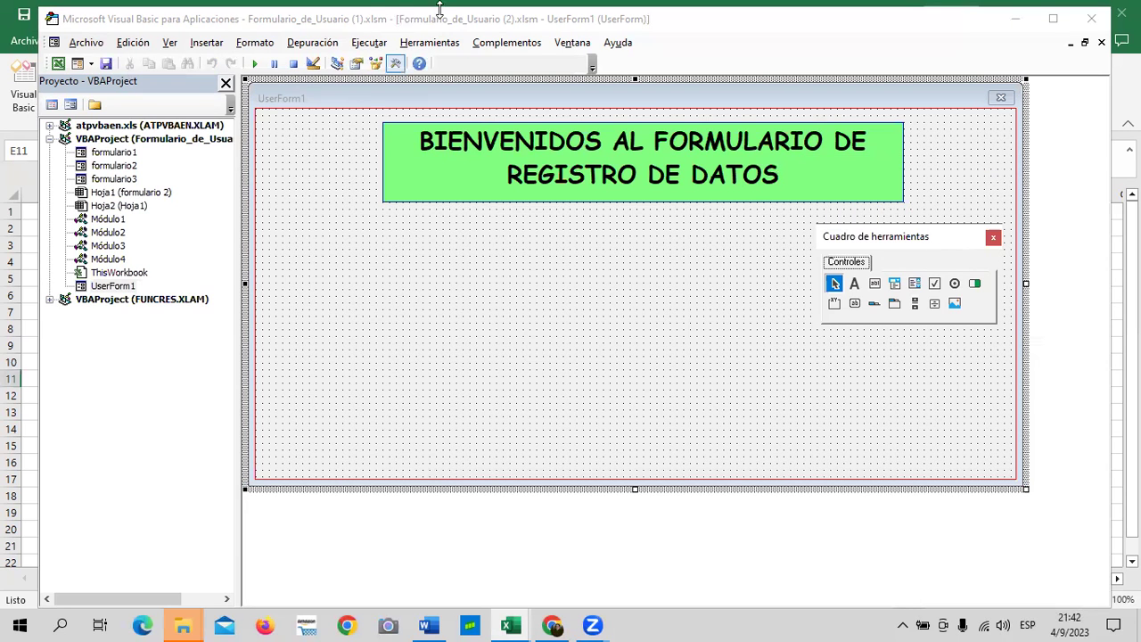
left_click(855, 284)
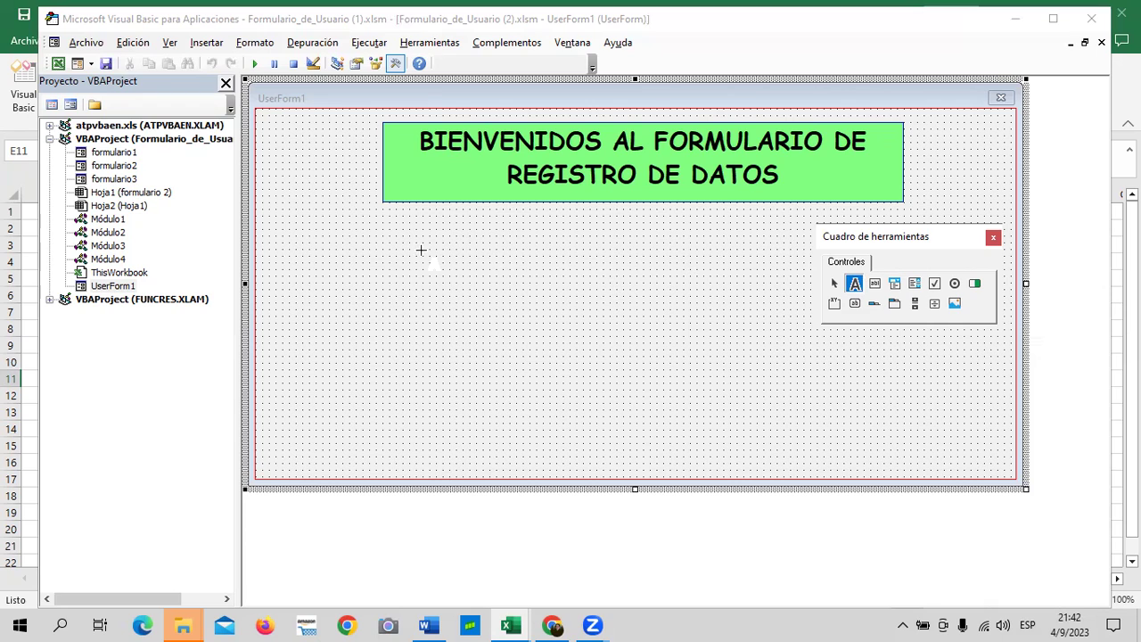
mouse_move(383, 230)
left_mouse_down()
mouse_move(530, 319)
mouse_move(912, 338)
left_mouse_up()
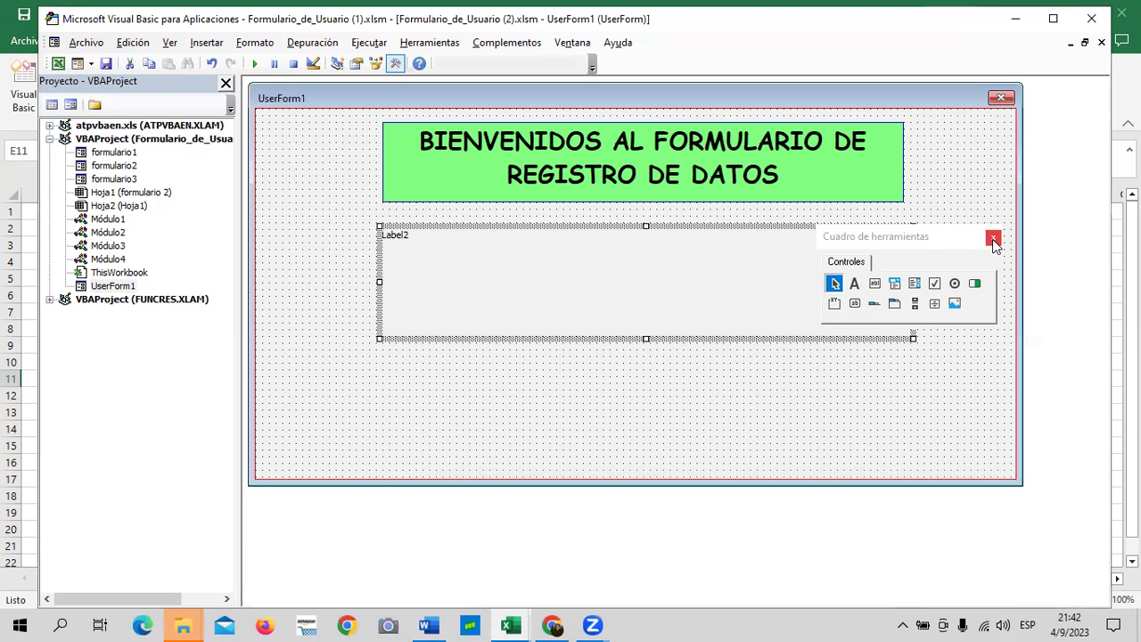
left_click(939, 240)
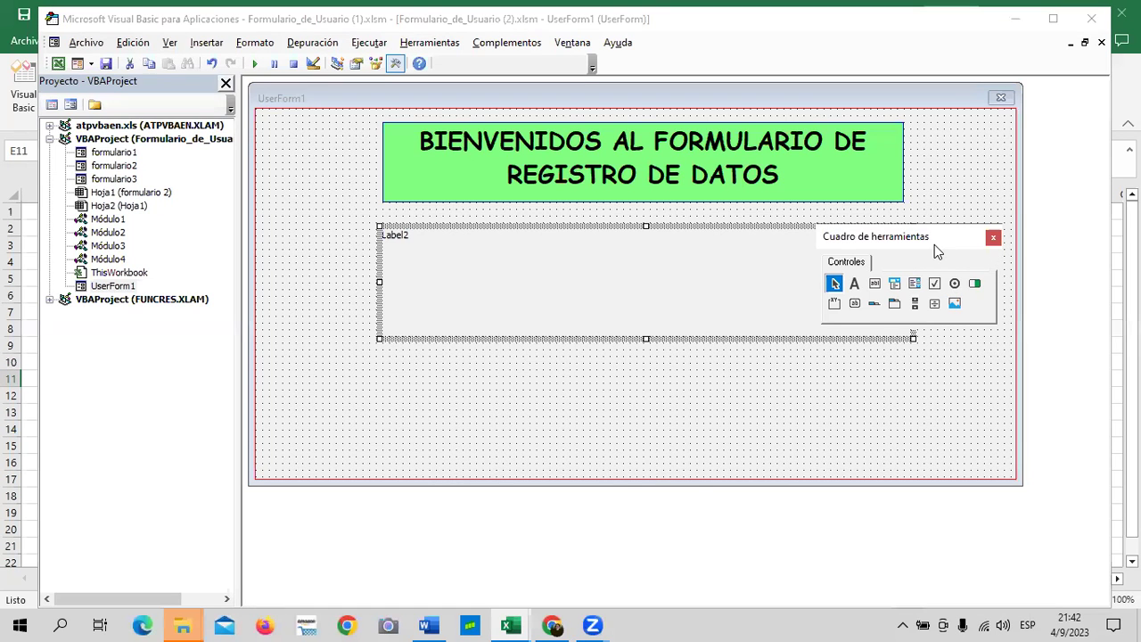
left_click_drag(933, 244, 632, 422)
- Replace the new label's caption with random test text, then delete that label
left_click(436, 234)
key("BackSpace")
key("BackSpace")
key("BackSpace")
type("KCJFIPSFHIAISHJDCDIAKNHCIPASKHCNIKASX")
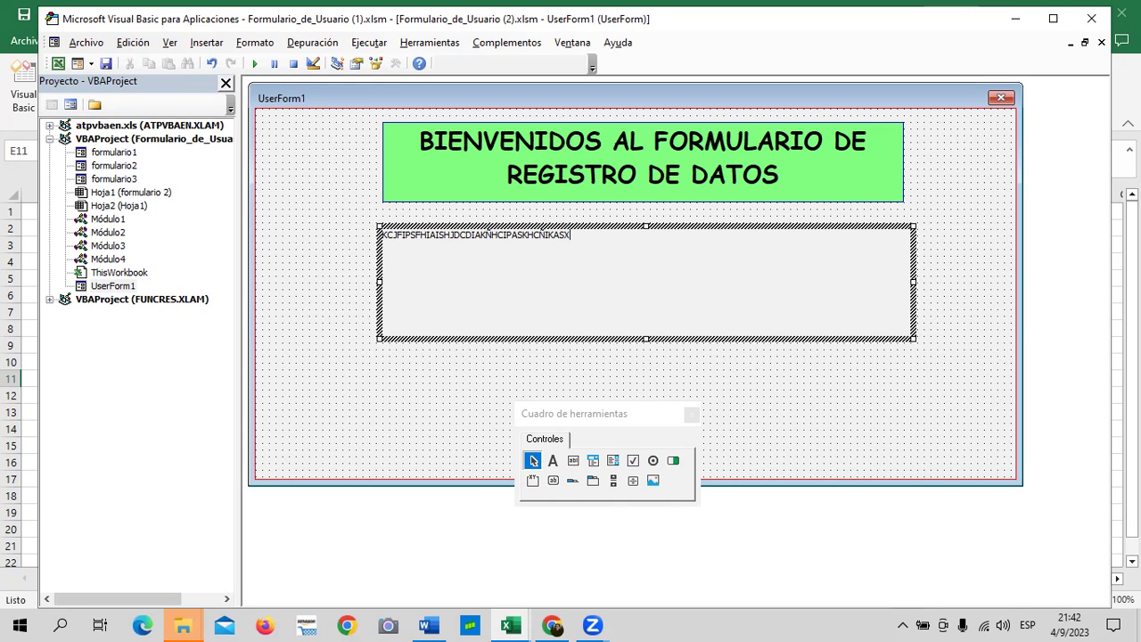
left_click(790, 389)
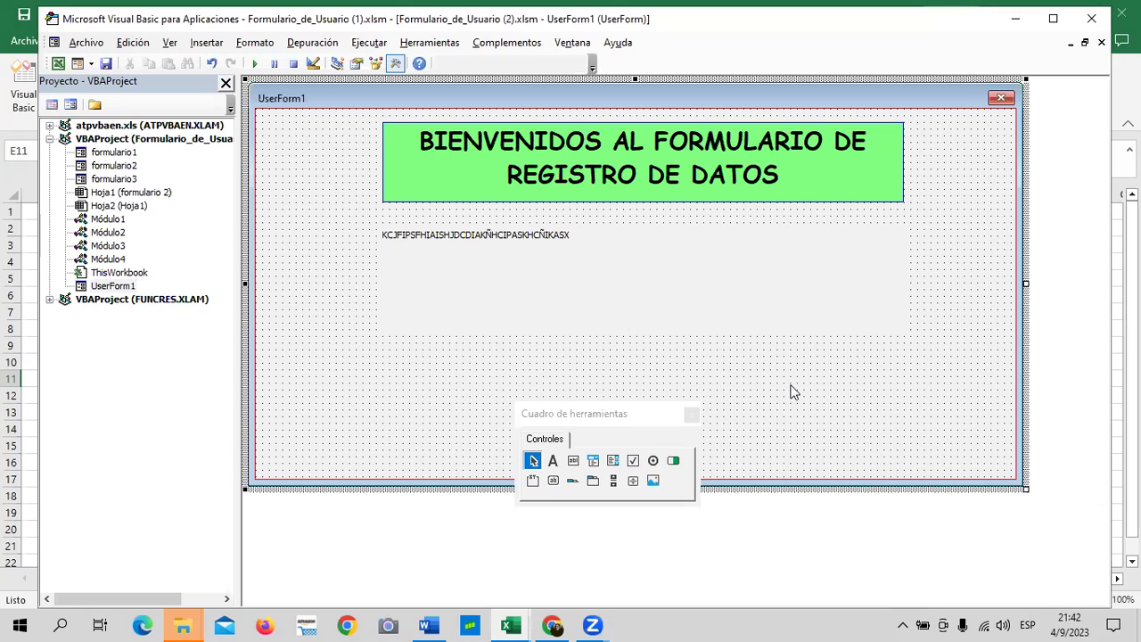
left_click(626, 290)
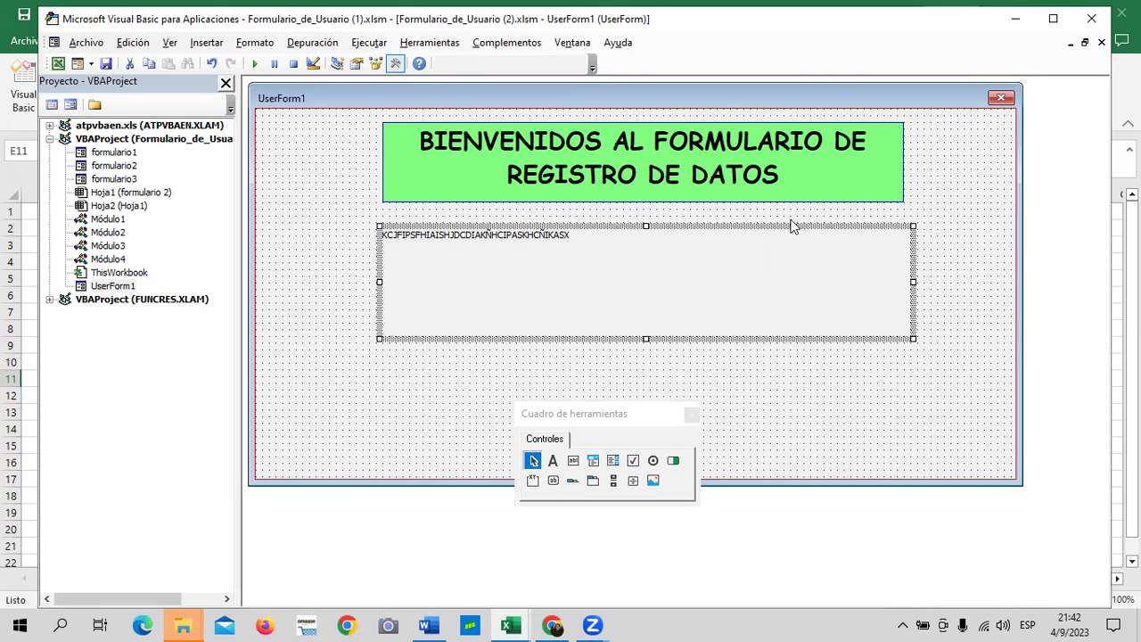
left_click(807, 398)
left_click(811, 242)
key("Delete")
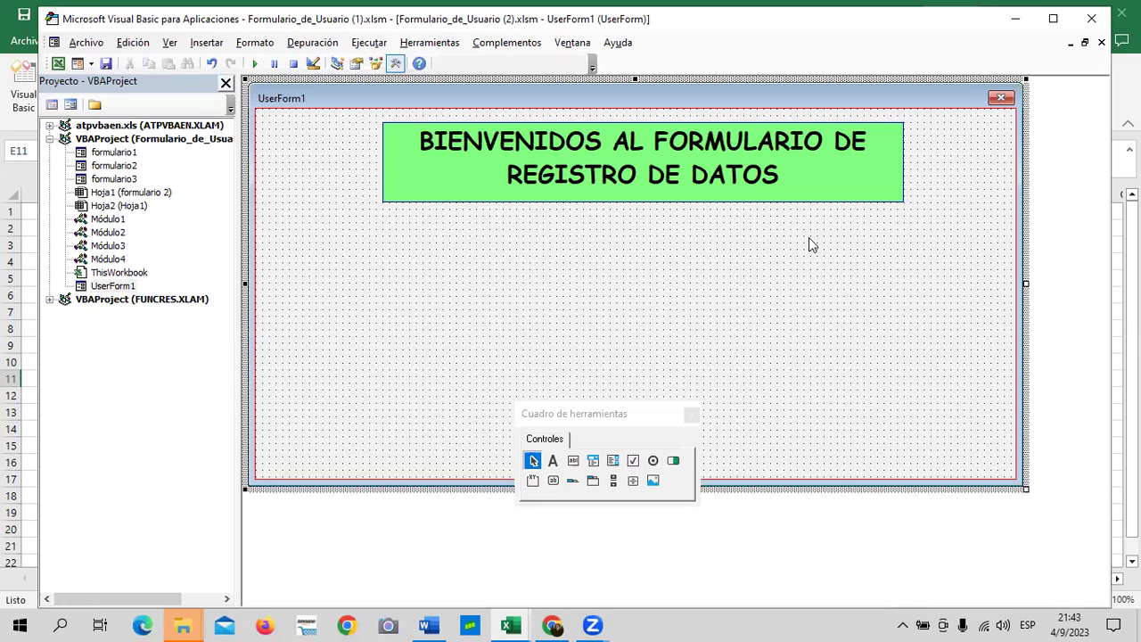
left_click(622, 418)
- Draw a large Image control beneath the welcome banner, raising its top edge toward it
left_click_drag(622, 418, 376, 397)
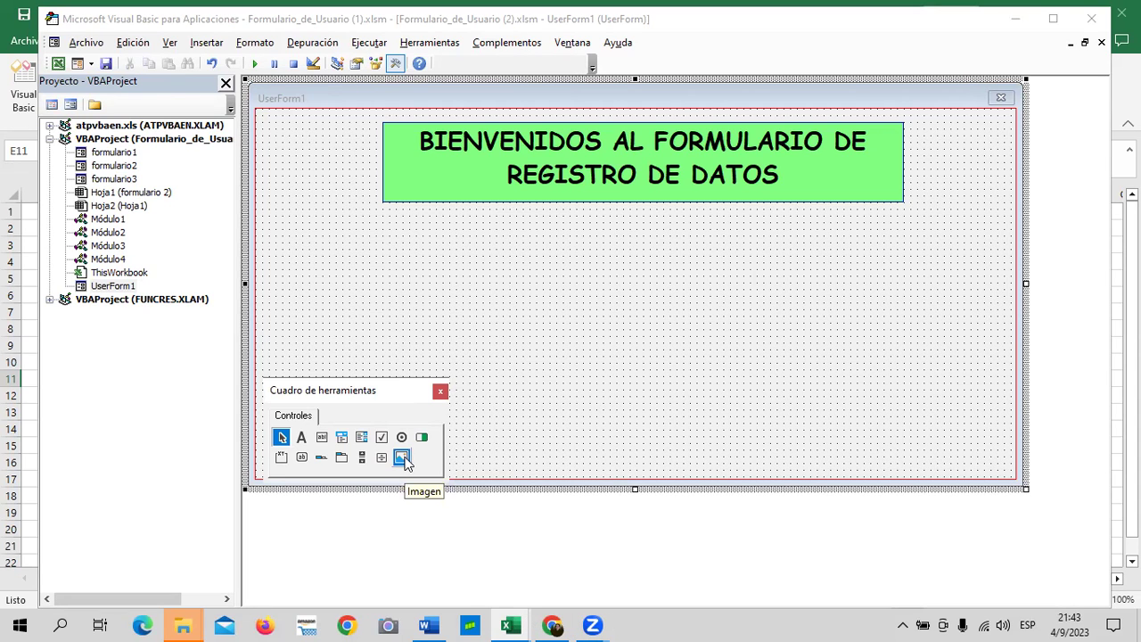
left_click(403, 458)
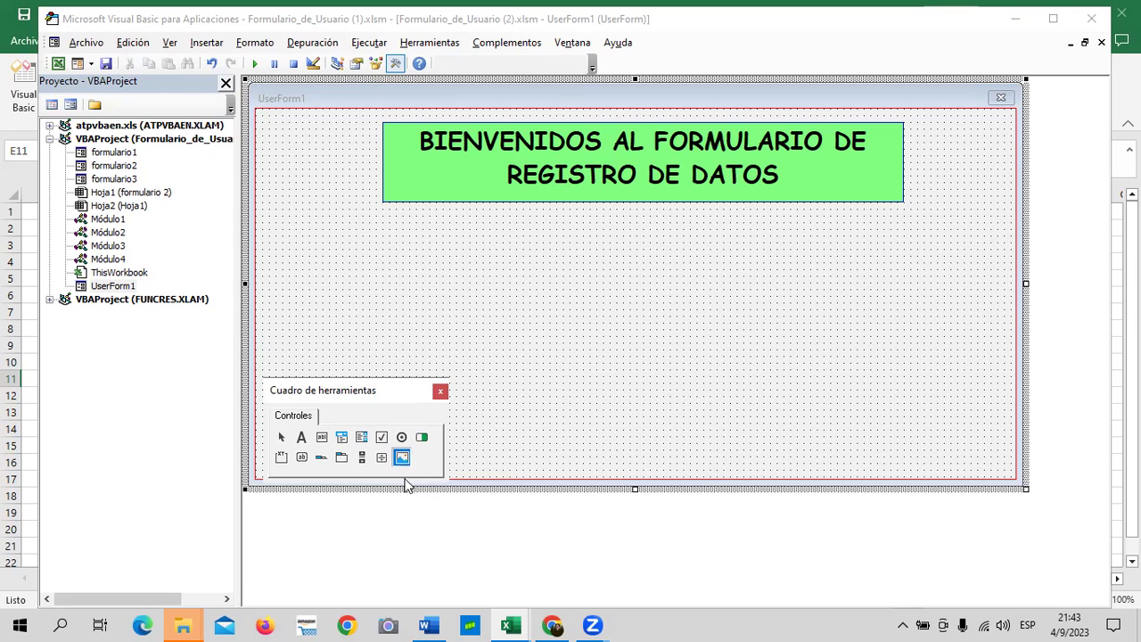
left_click_drag(375, 388, 185, 387)
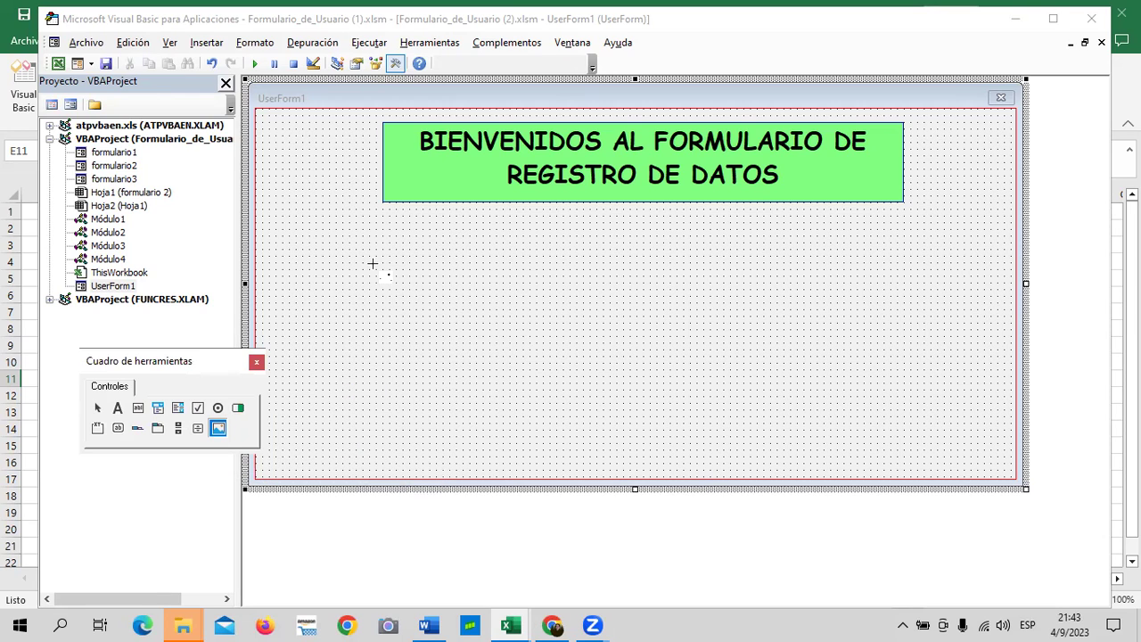
mouse_move(315, 242)
left_mouse_down()
mouse_move(935, 342)
mouse_move(953, 389)
left_mouse_up()
mouse_move(312, 392)
left_mouse_down()
mouse_move(359, 373)
mouse_move(332, 385)
left_mouse_up()
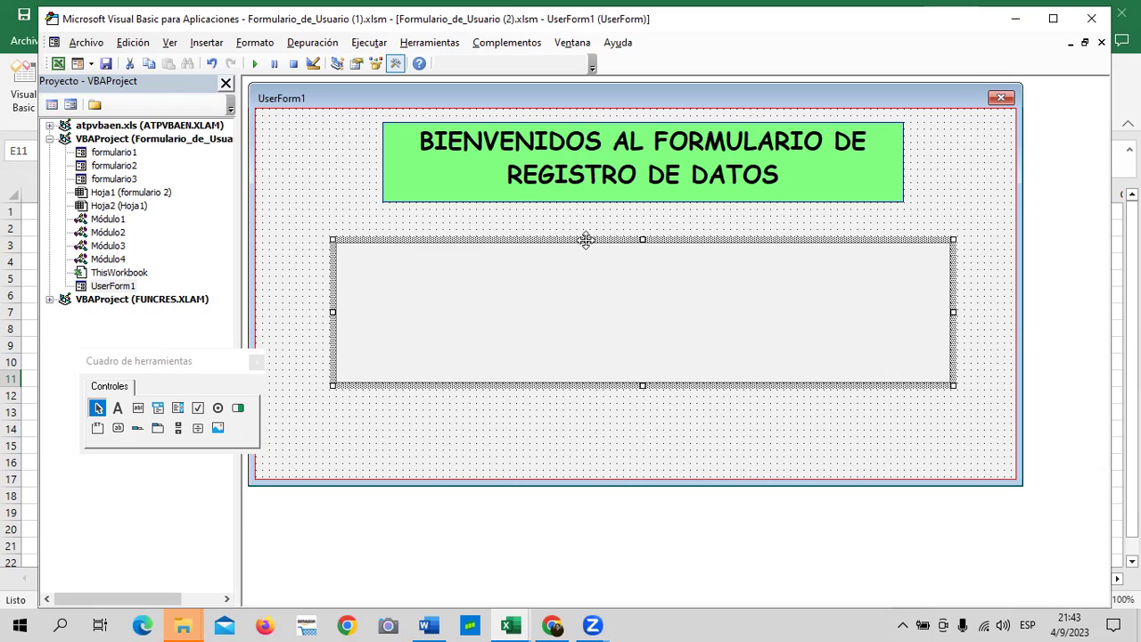
left_click_drag(641, 239, 642, 220)
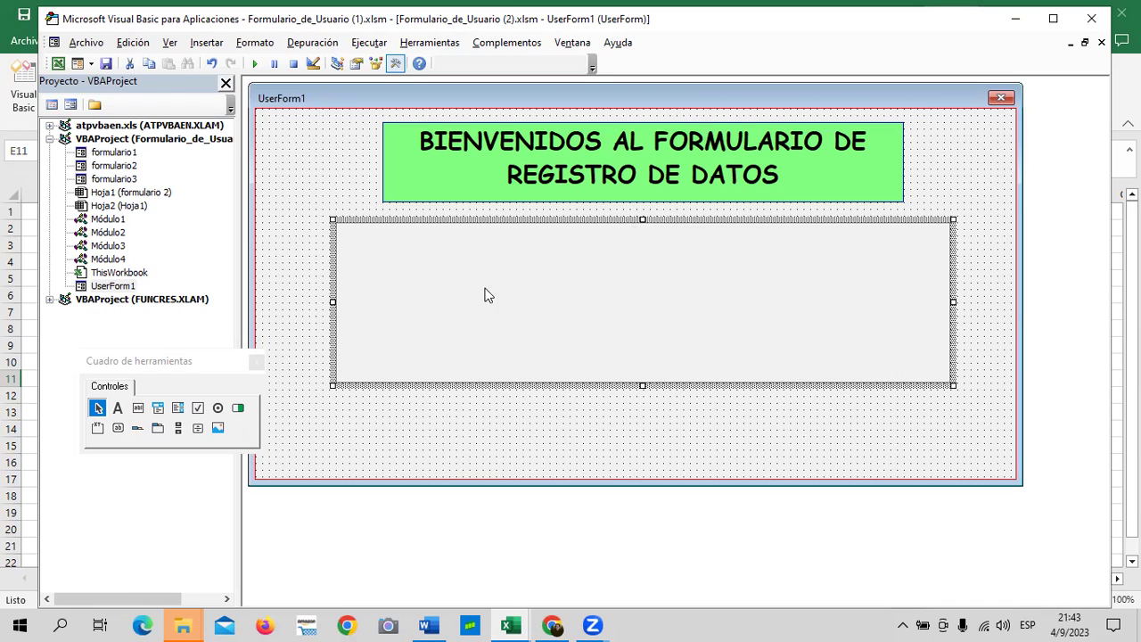
left_click(255, 361)
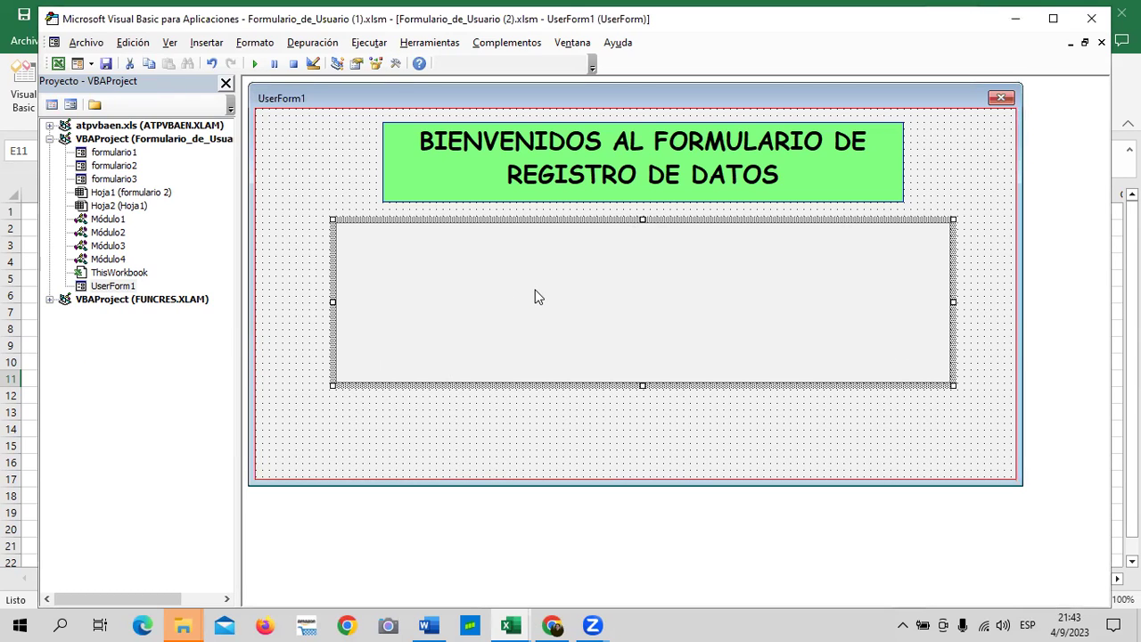
- Open the empty image control's properties, briefly checking the label's and form's properties
right_click(407, 258)
right_click(553, 267)
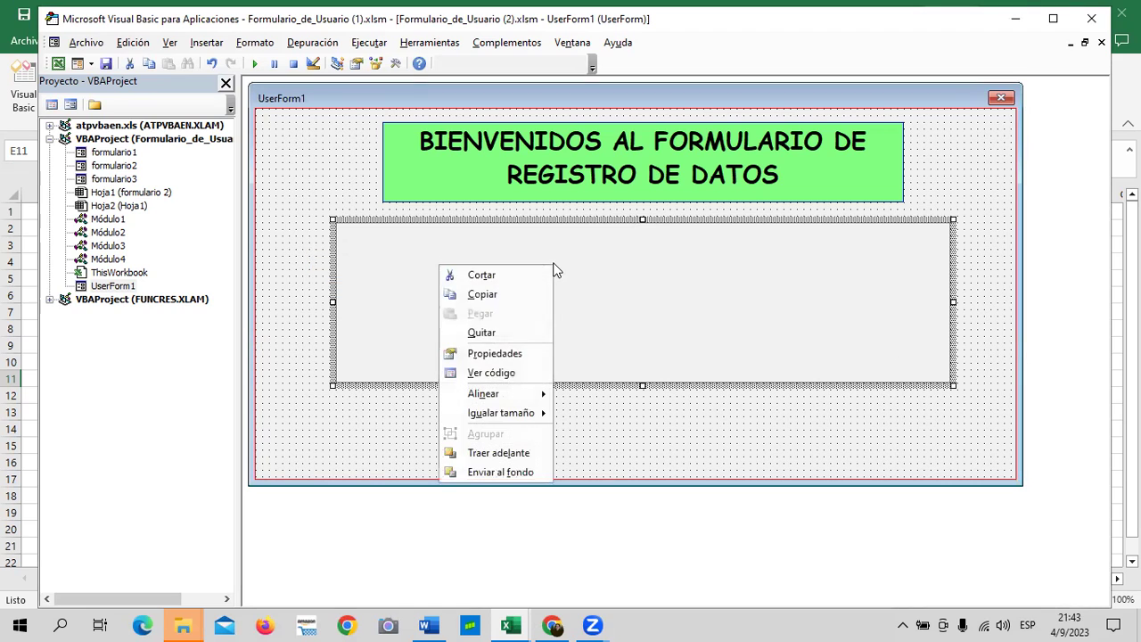
left_click(524, 353)
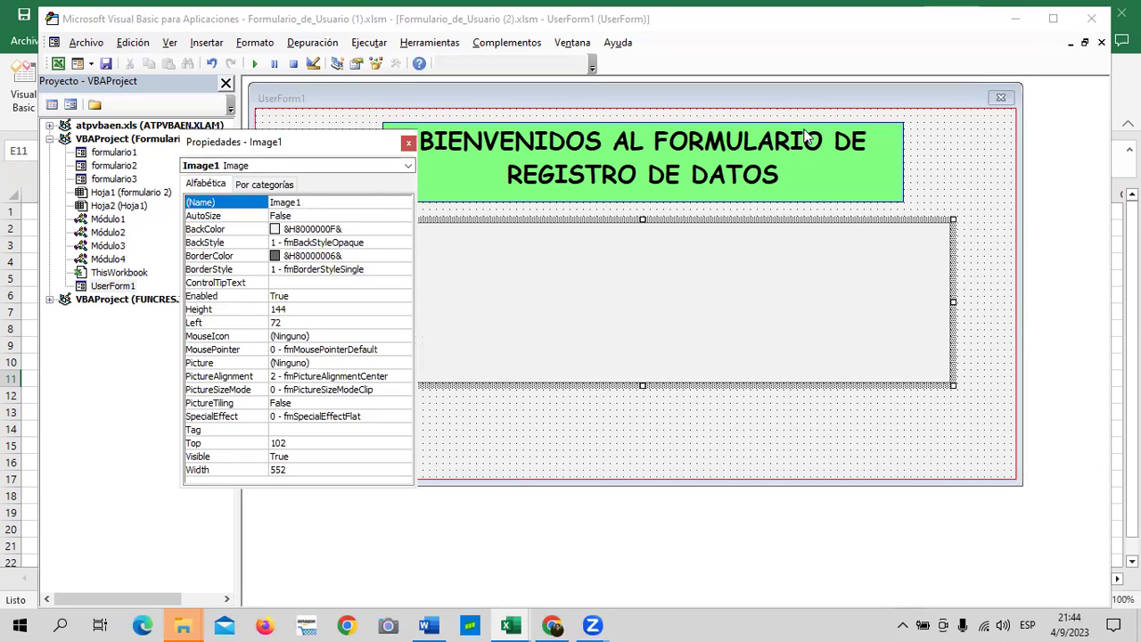
left_click(850, 170)
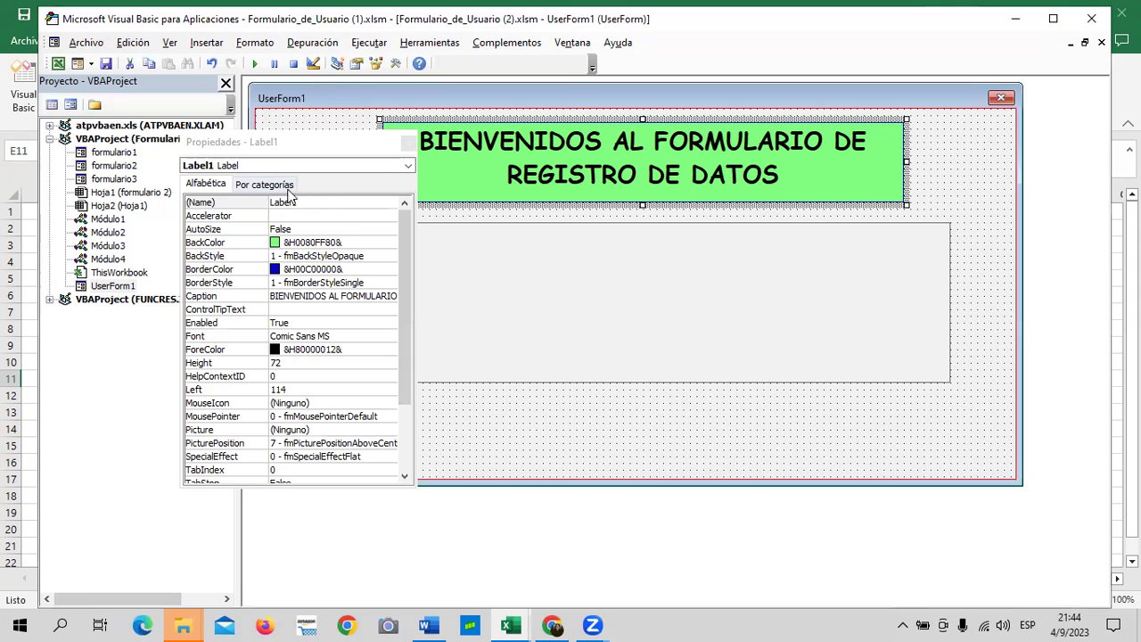
left_click(973, 208)
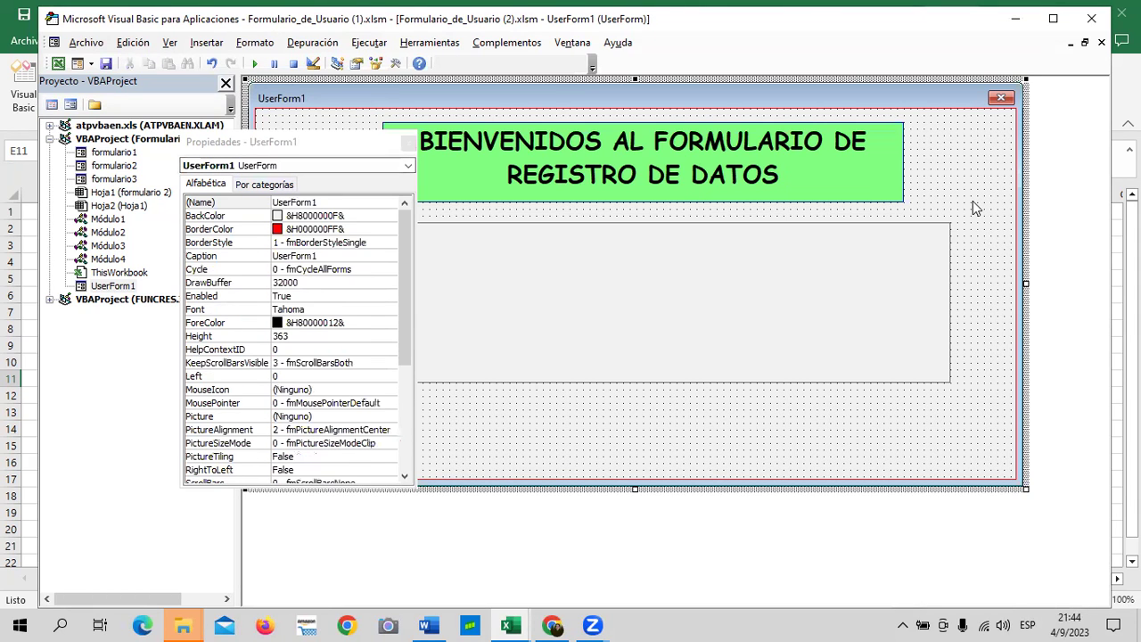
left_click(570, 299)
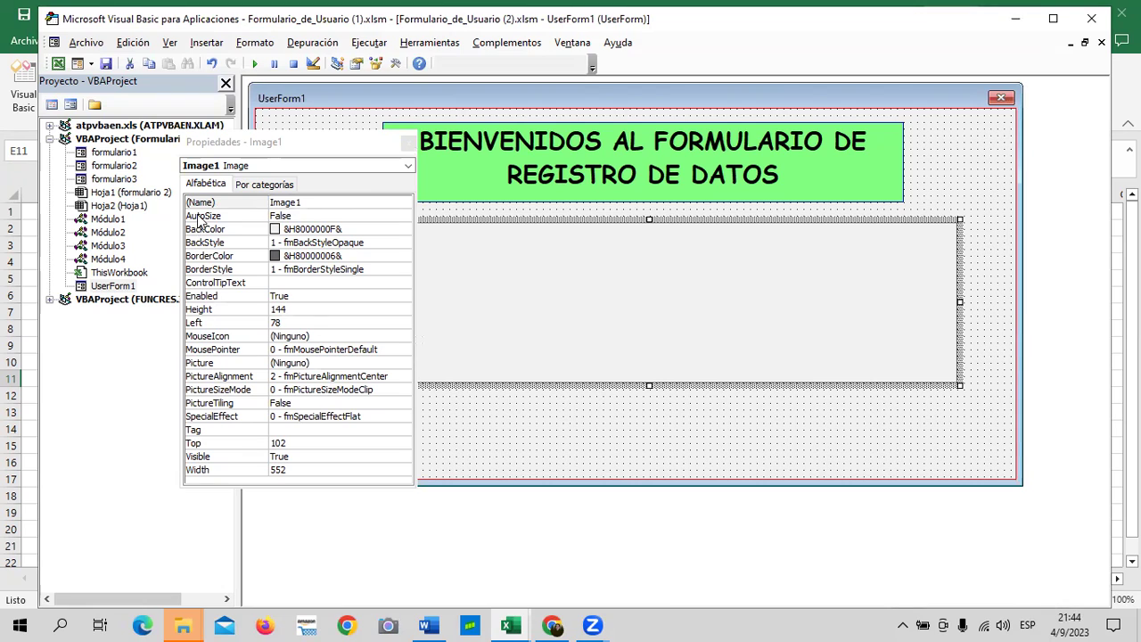
- Select the image's Picture property and open its Cargar imagen file picker
left_click(206, 364)
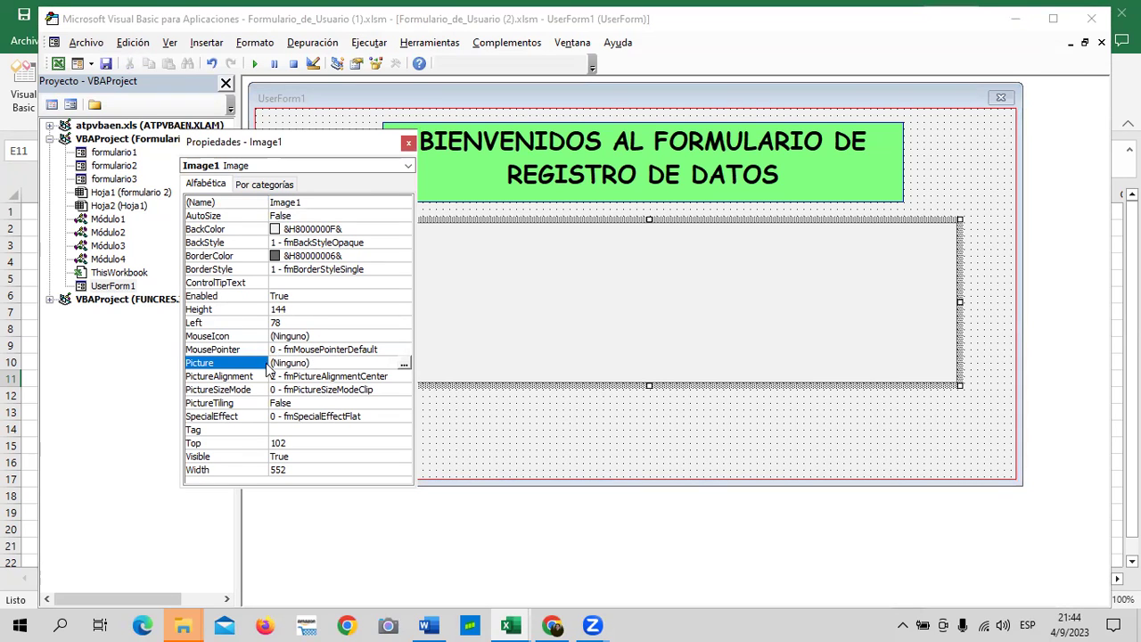
left_click(378, 469)
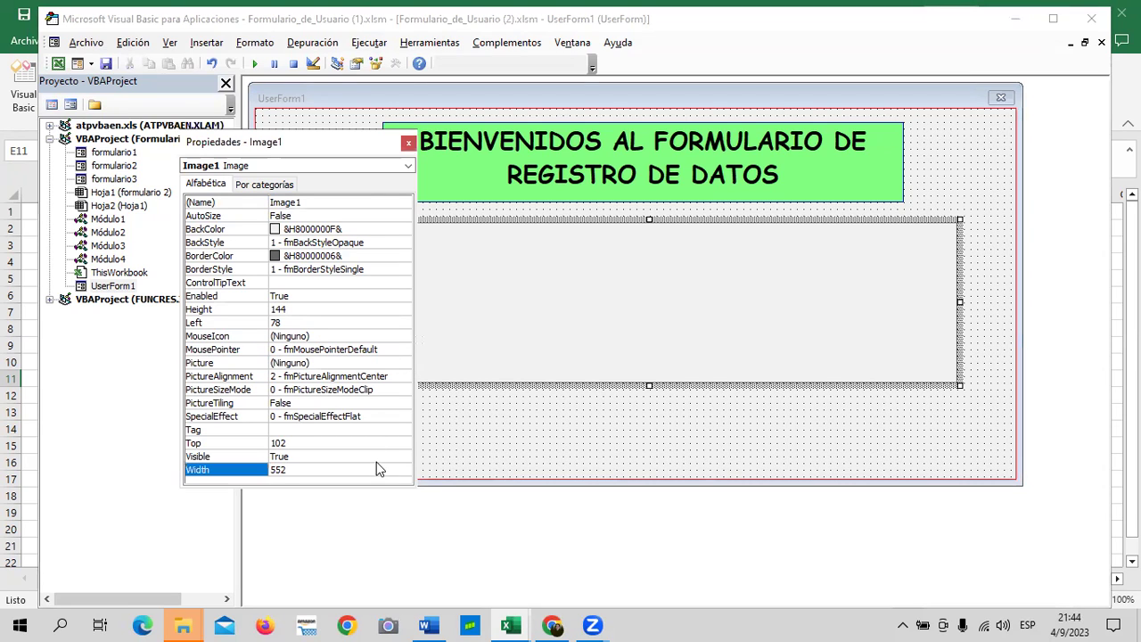
left_click(353, 363)
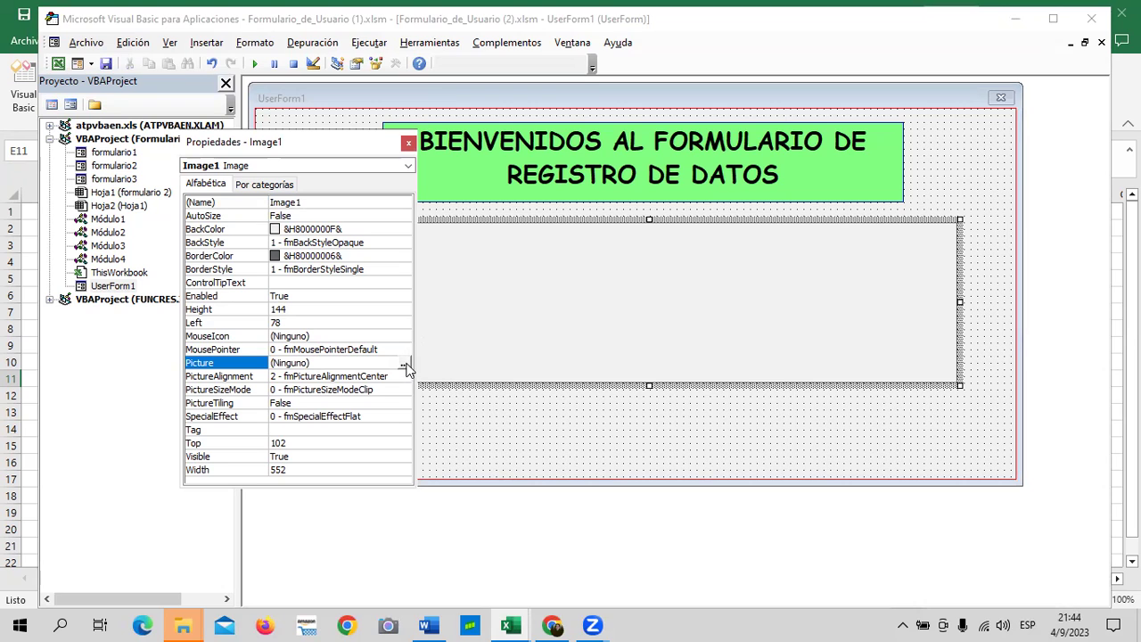
left_click(405, 367)
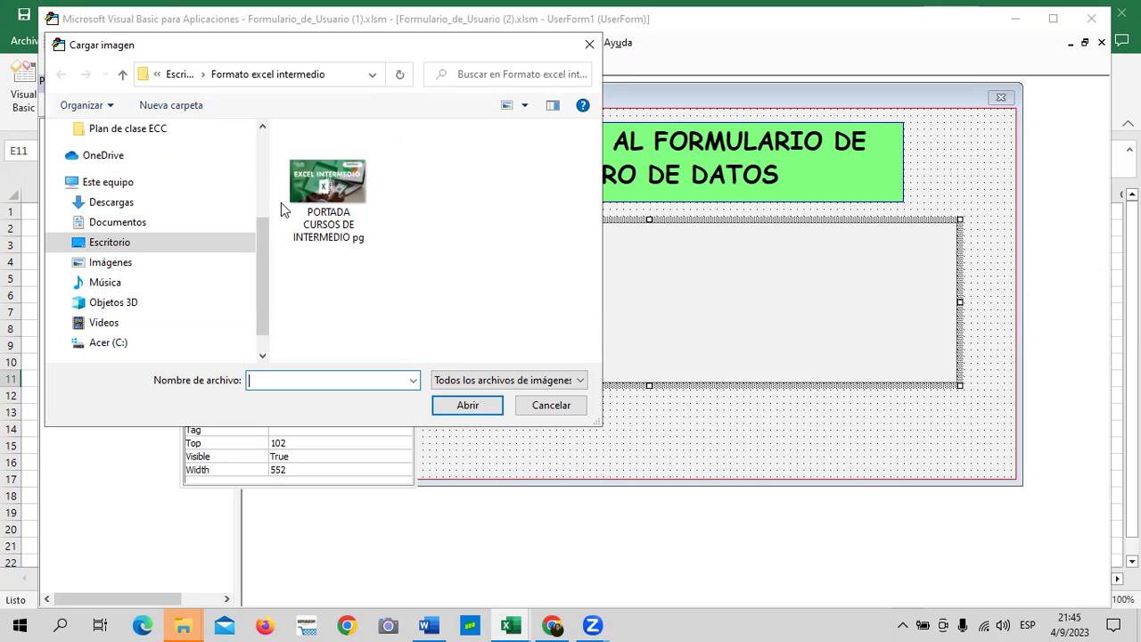
- Search Descargas, Imágenes and Escritorio folders for the banner picture
left_click(119, 203)
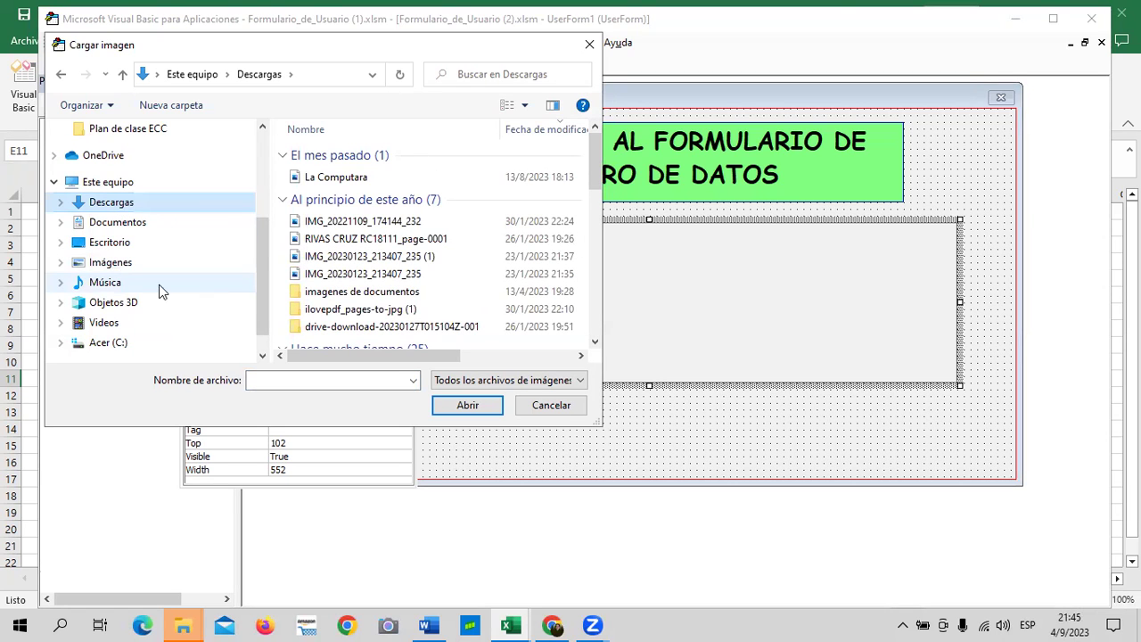
left_click(105, 260)
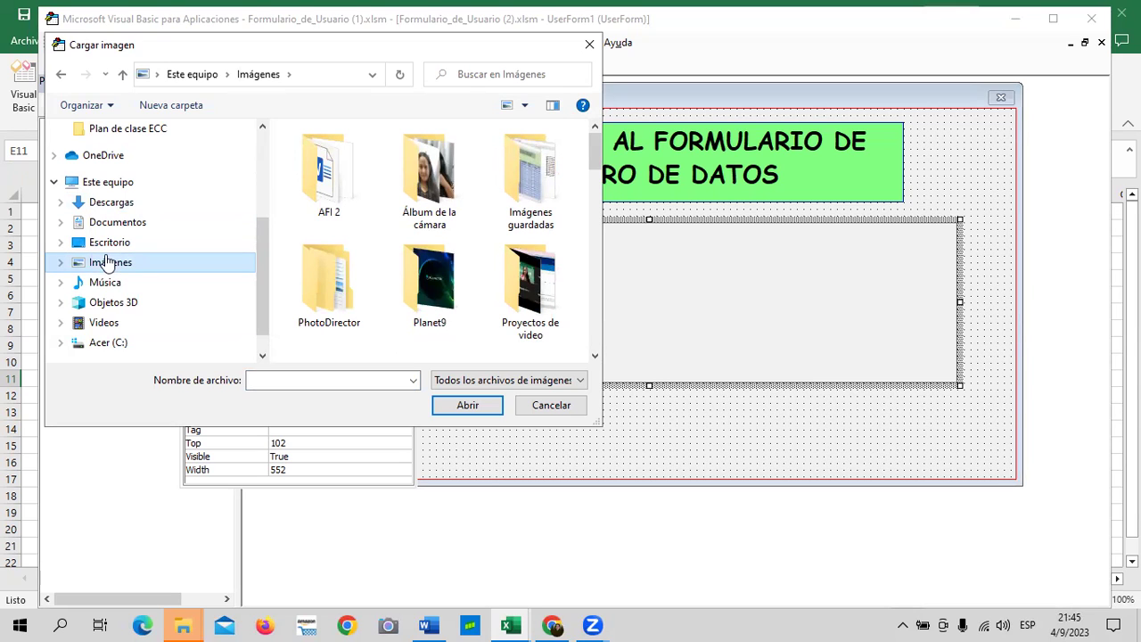
left_click_drag(260, 262, 275, 172)
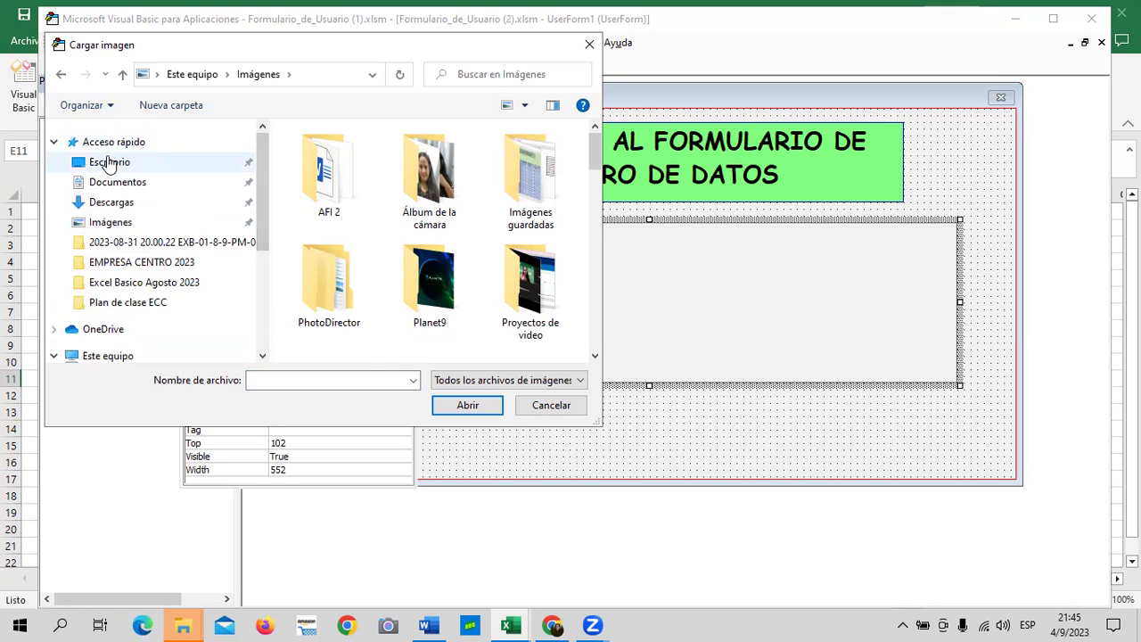
left_click(110, 163)
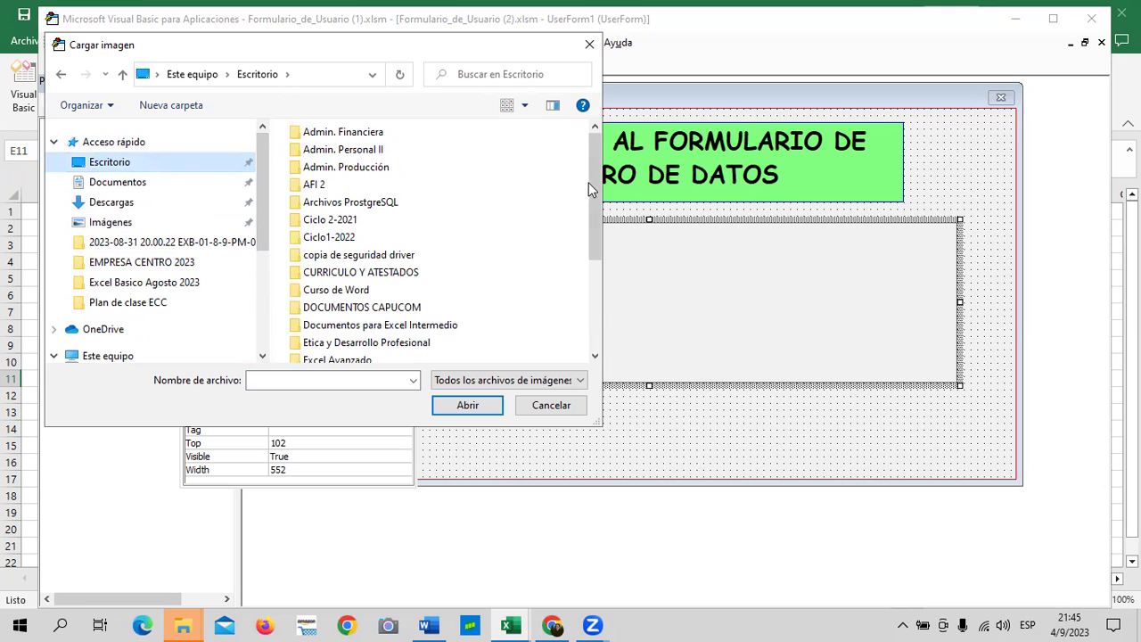
left_click_drag(596, 180, 596, 194)
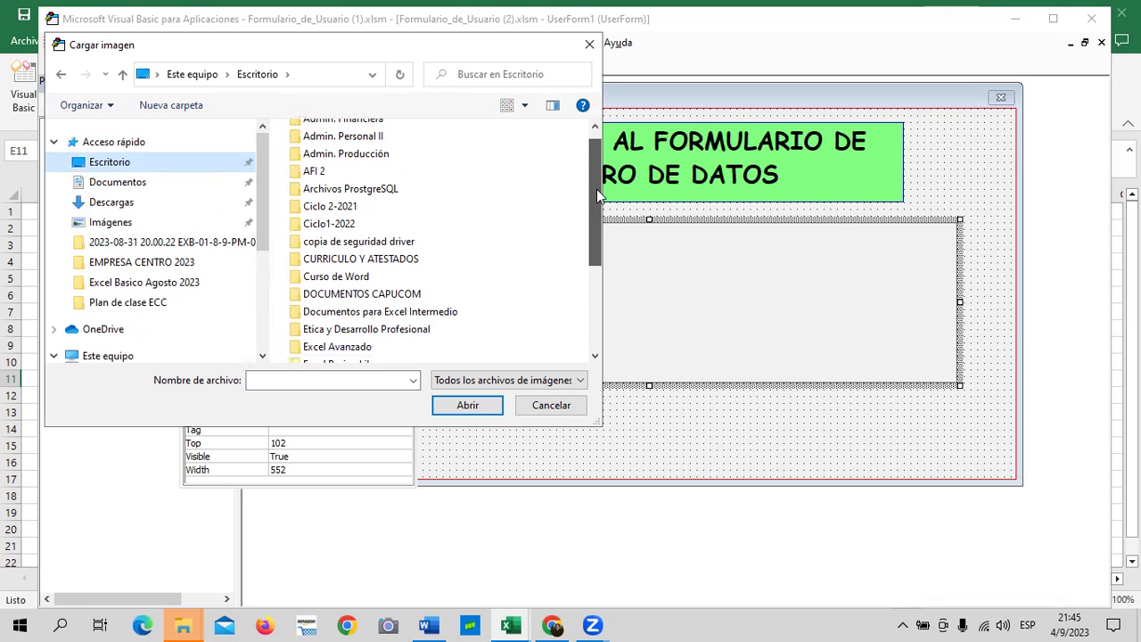
double_click(428, 296)
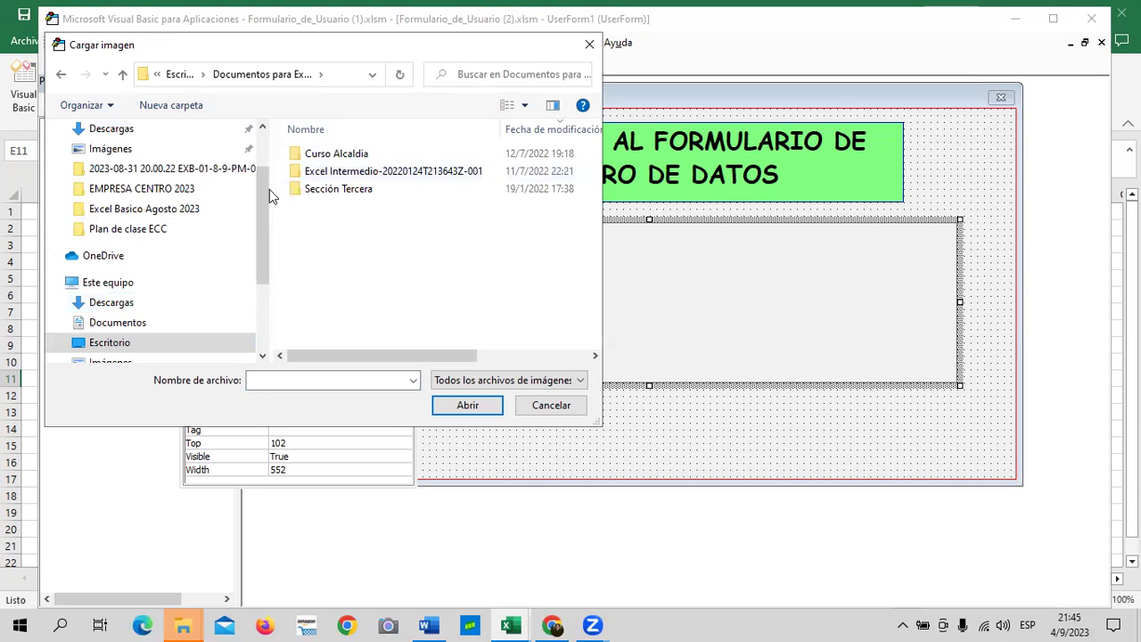
scroll(262, 201, "up", 1)
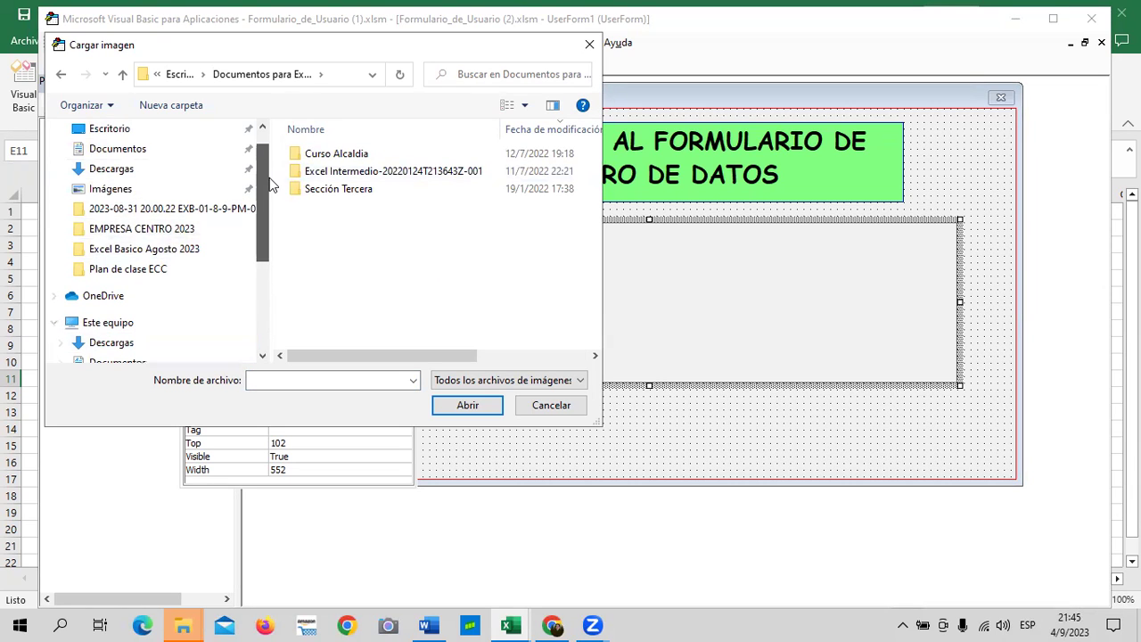
- Load PORTADA CURSOS DE INTERMEDIO from Escritorio > Formato excel intermedio into the image
left_click(127, 75)
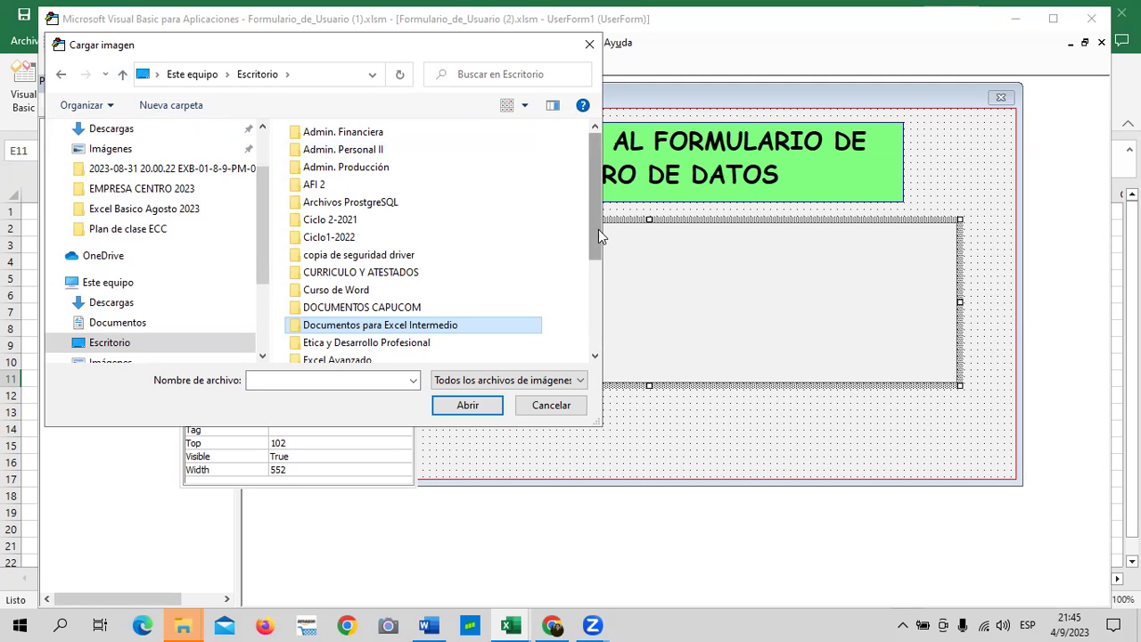
left_click_drag(598, 229, 600, 254)
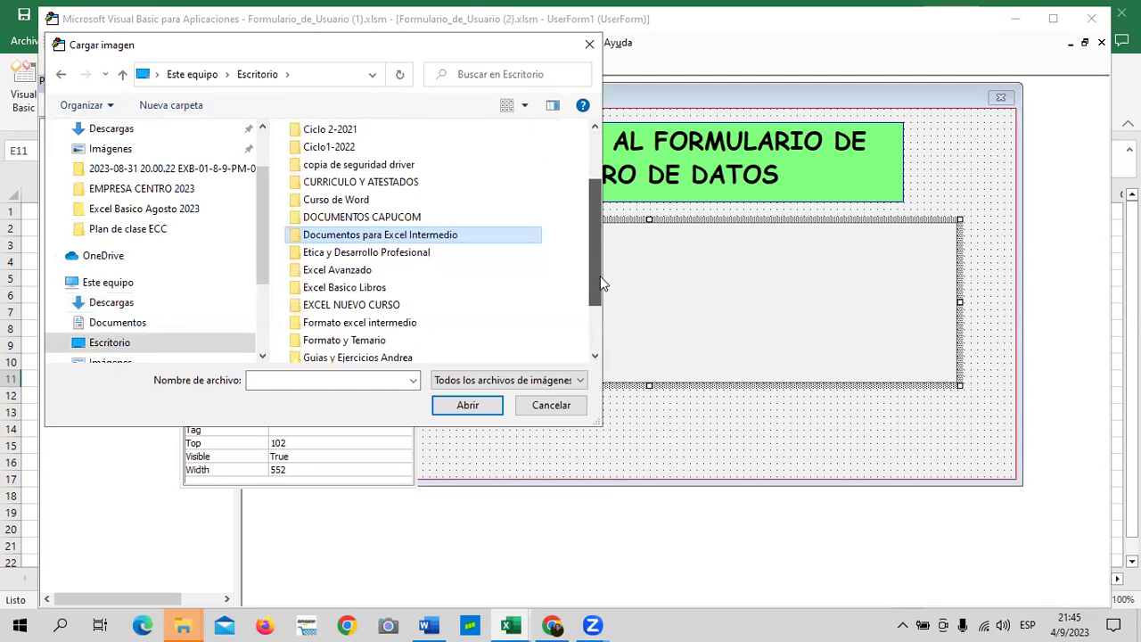
left_click_drag(600, 272, 598, 284)
left_click(417, 308)
double_click(417, 310)
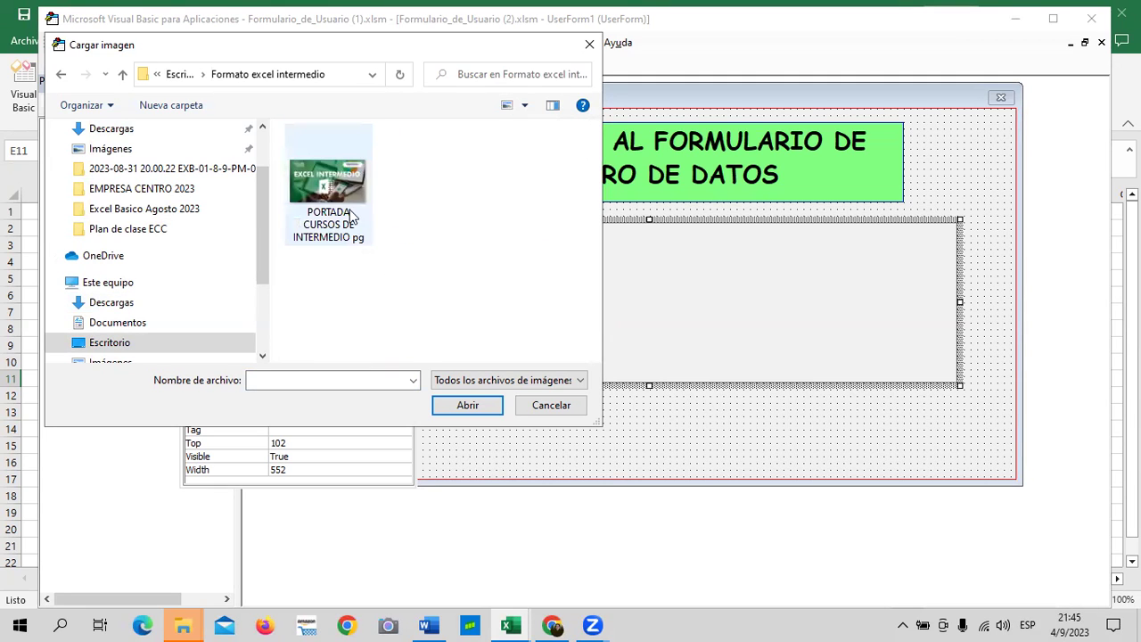
left_click(333, 176)
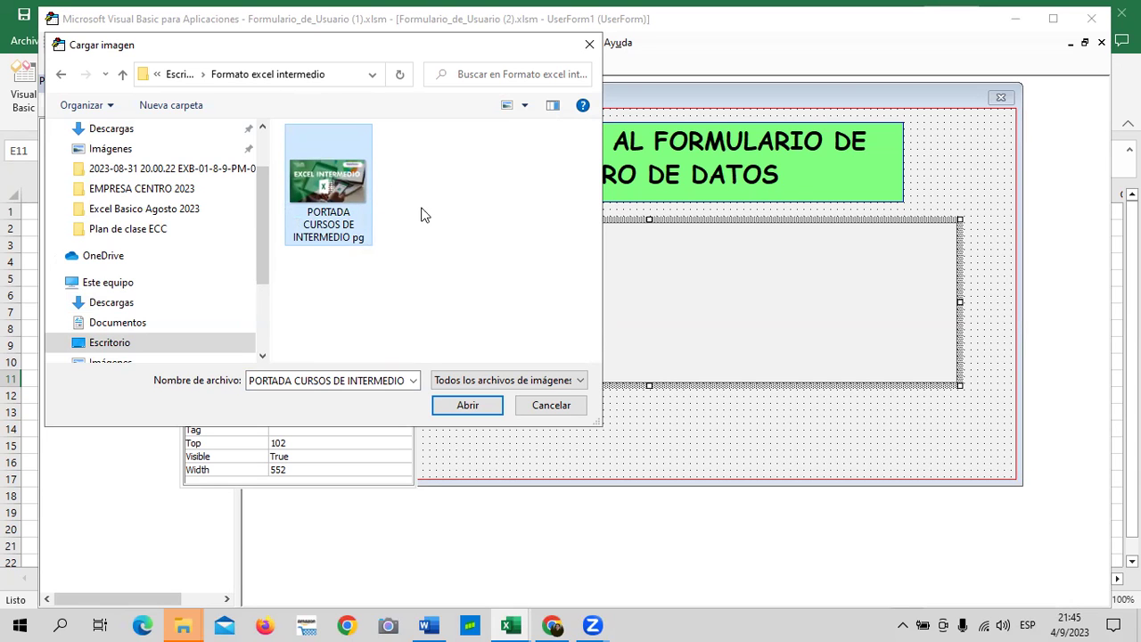
left_click(483, 405)
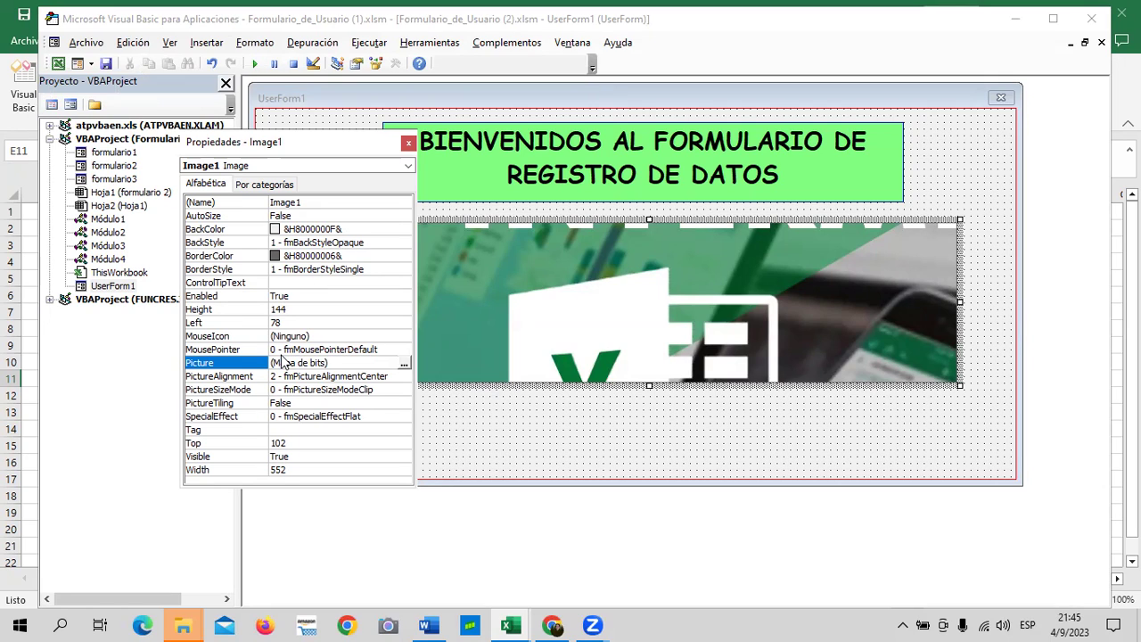
- Set the image control's PictureSizeMode to 1 - fmPictureSizeModeStretch
left_click(206, 392)
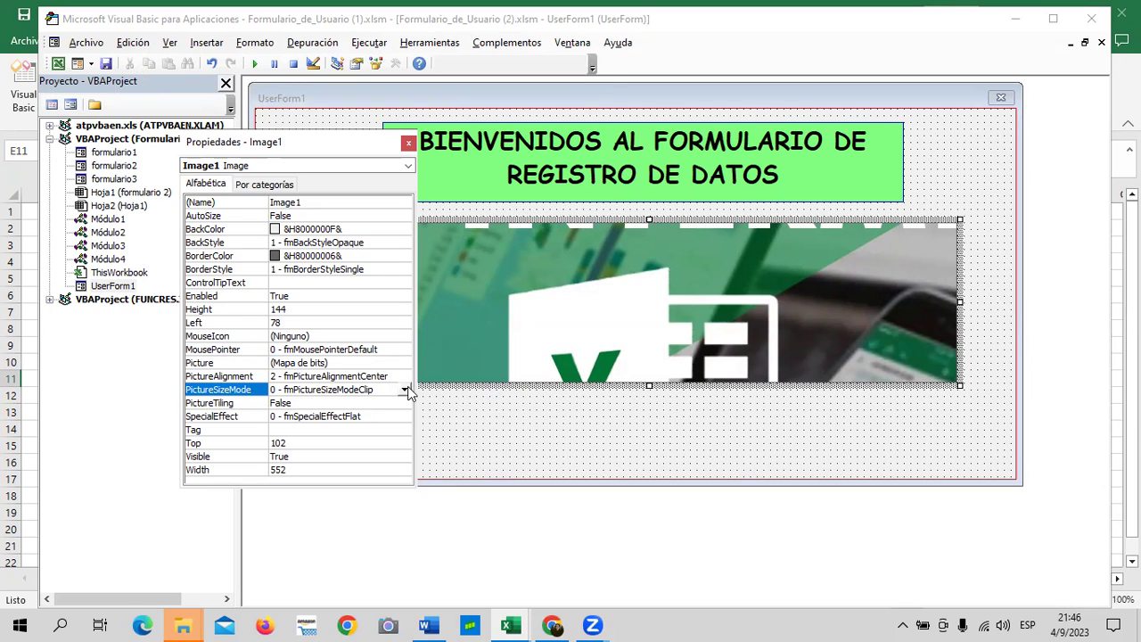
left_click(406, 391)
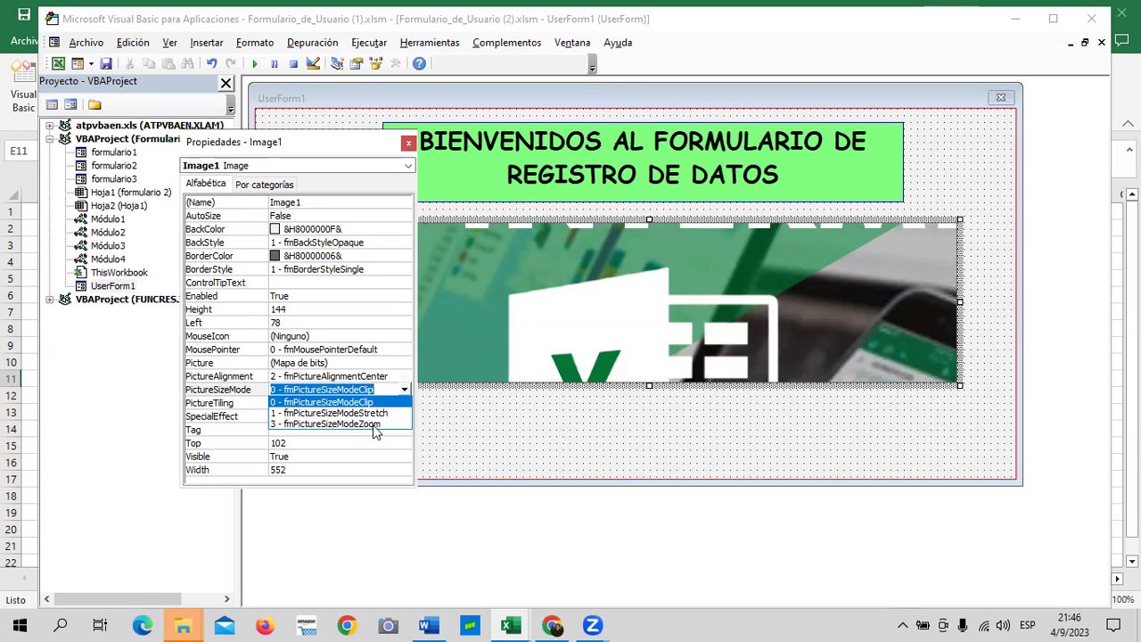
left_click(379, 413)
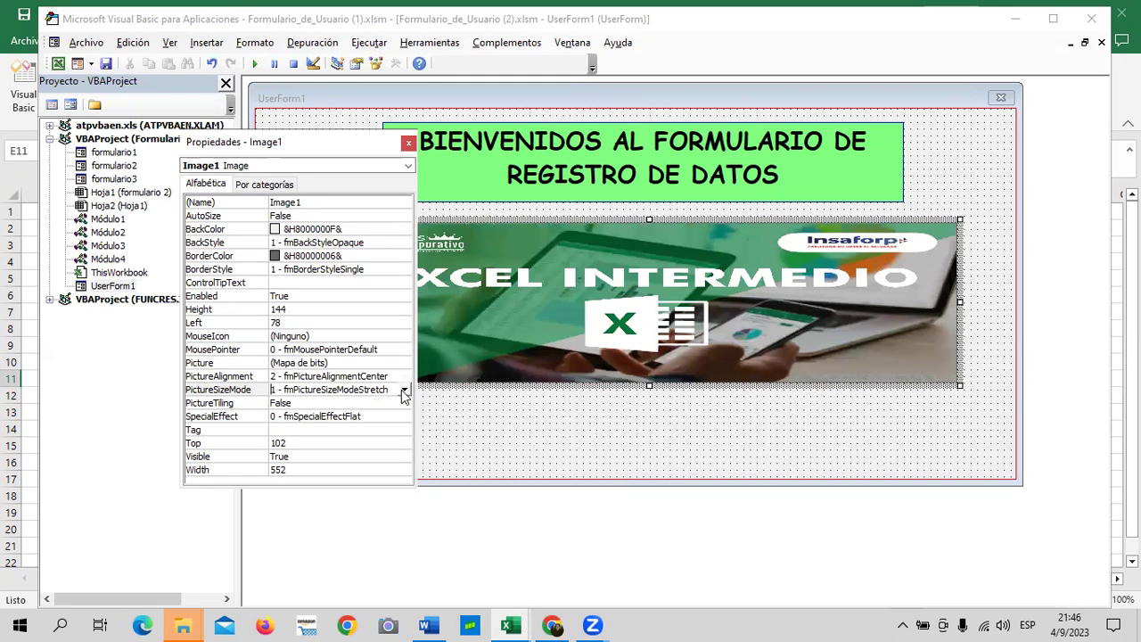
left_click(403, 390)
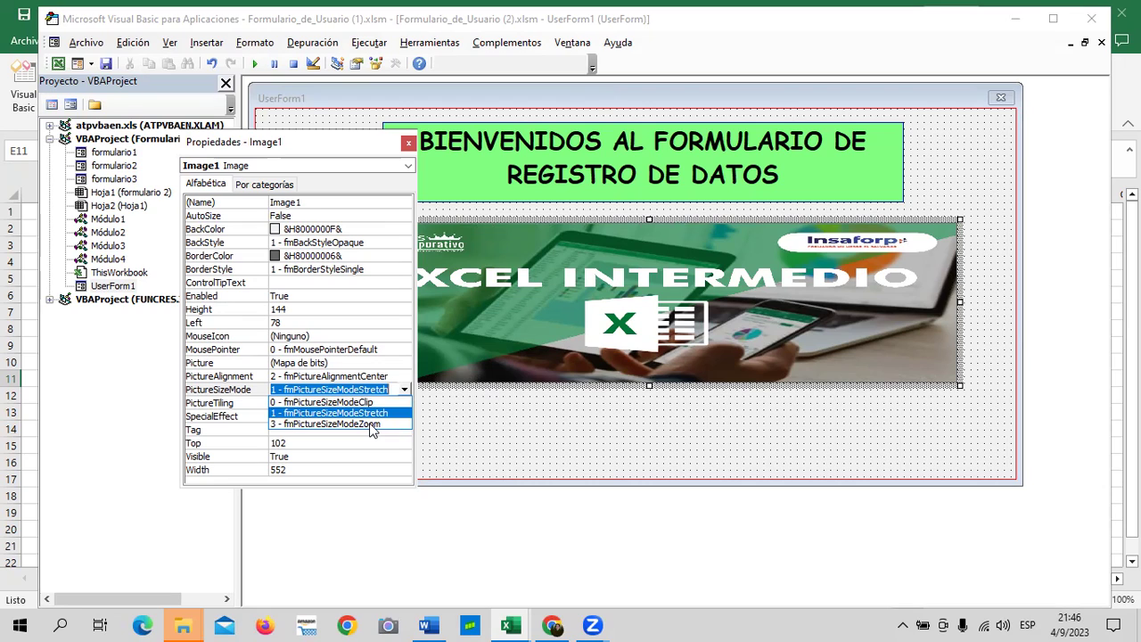
left_click(385, 414)
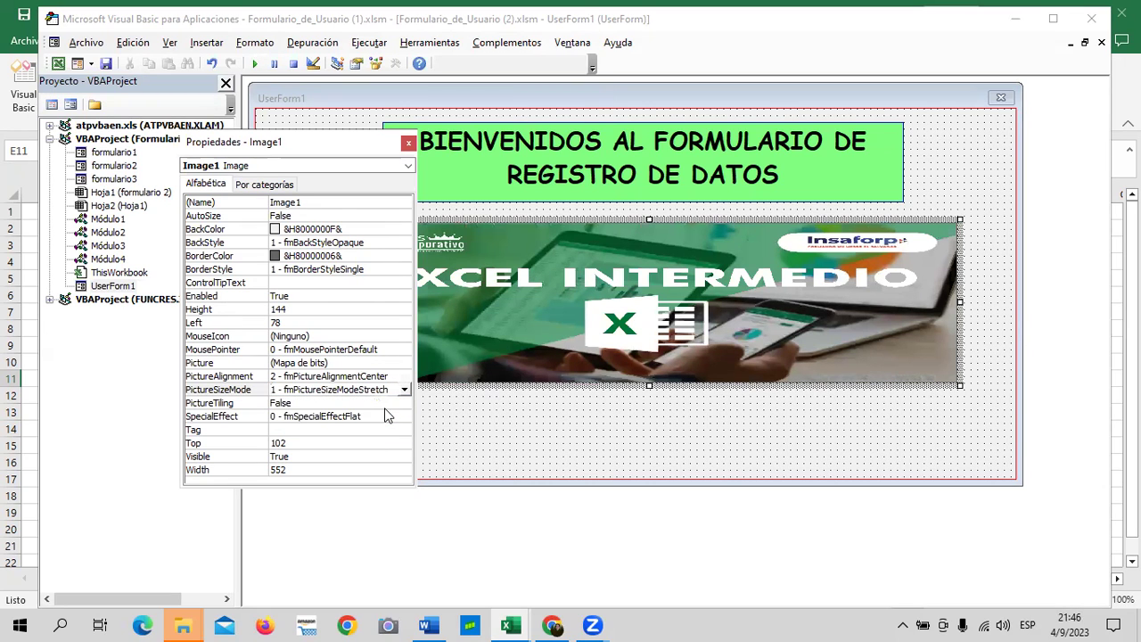
- Roughly shrink the banner image from its sides and corner, nudging it left
left_click_drag(322, 139, 165, 128)
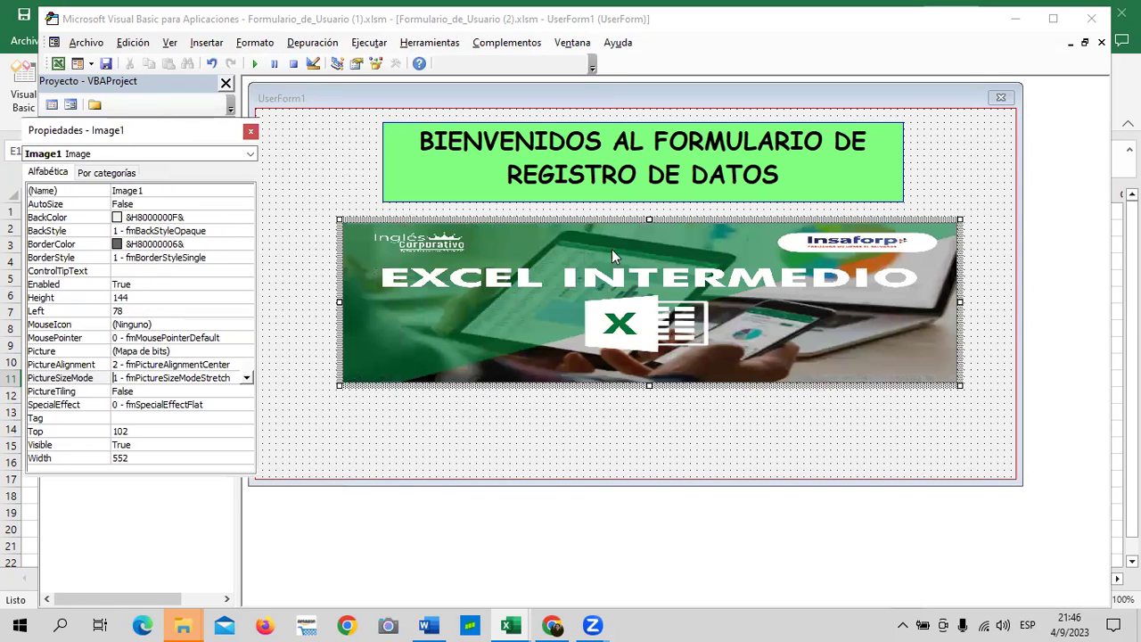
left_click(663, 287)
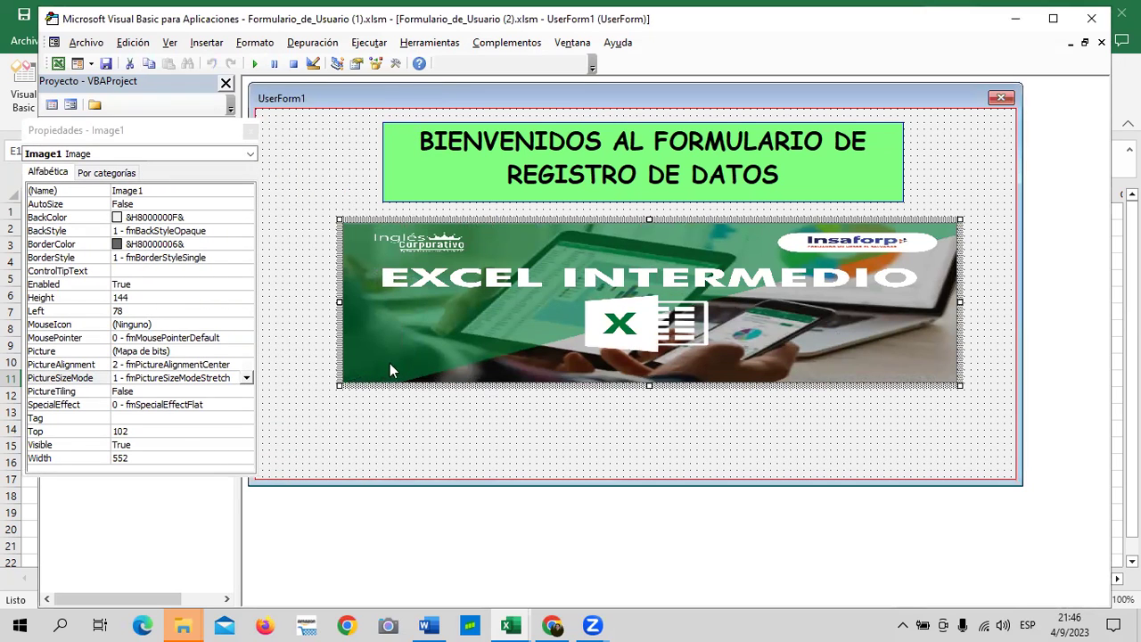
left_click_drag(340, 385, 406, 372)
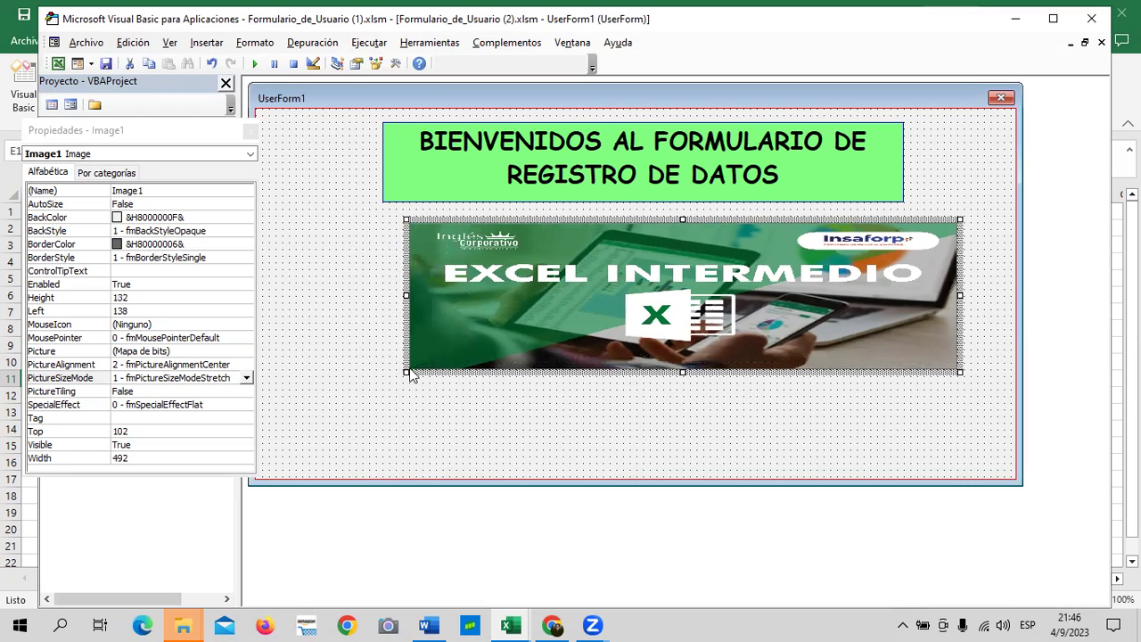
left_click_drag(959, 372, 880, 338)
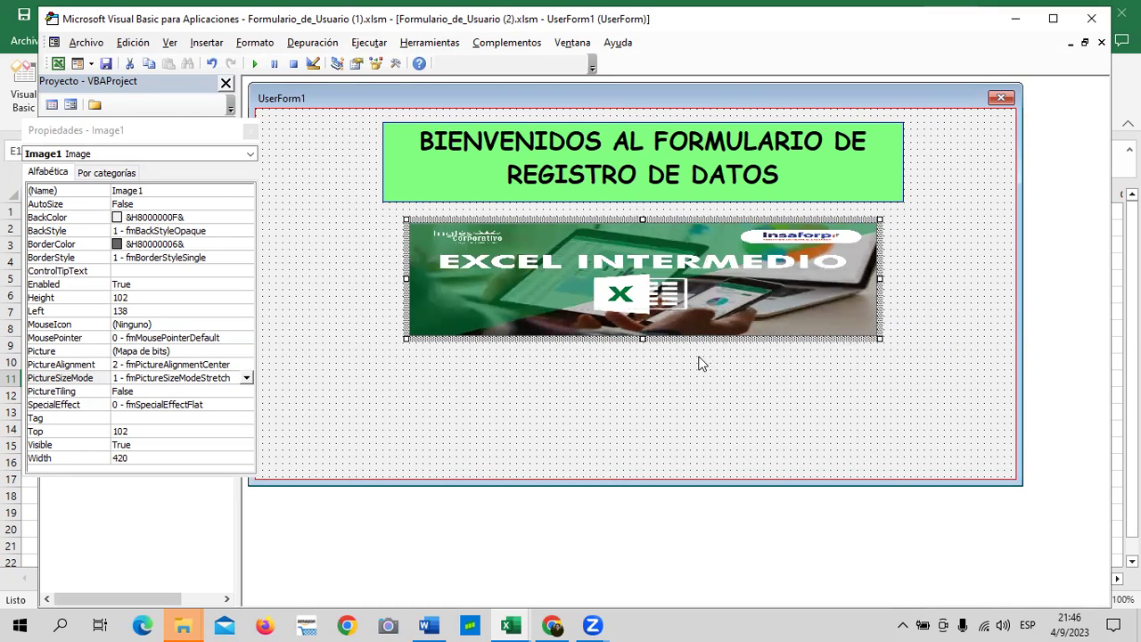
mouse_move(879, 339)
left_mouse_down()
mouse_move(876, 384)
mouse_move(901, 392)
left_mouse_up()
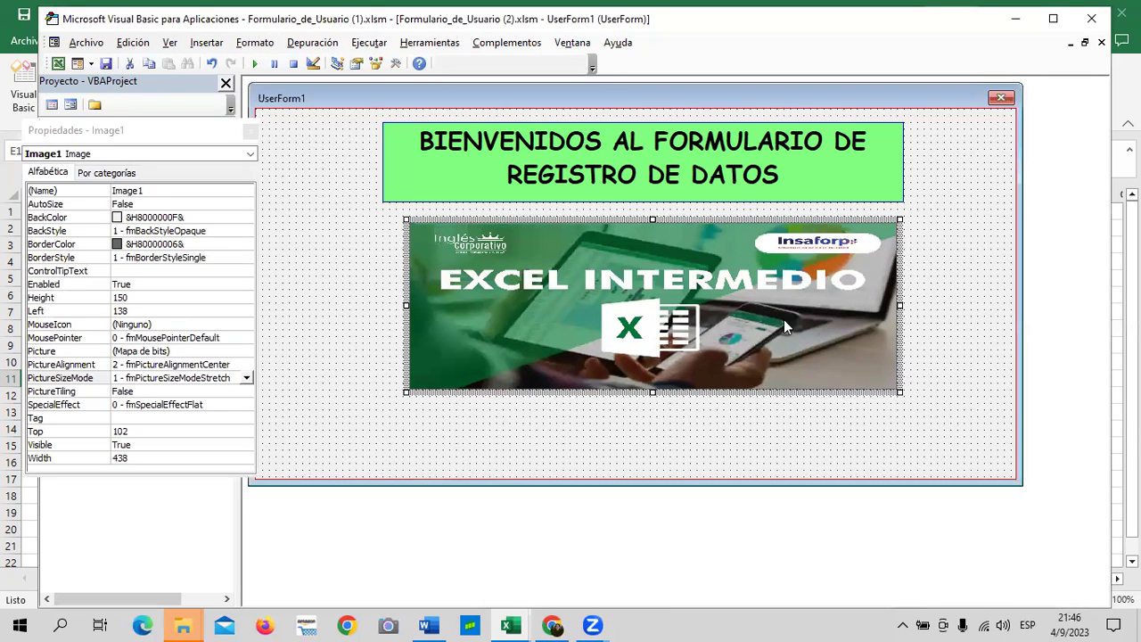
left_click_drag(756, 289, 740, 289)
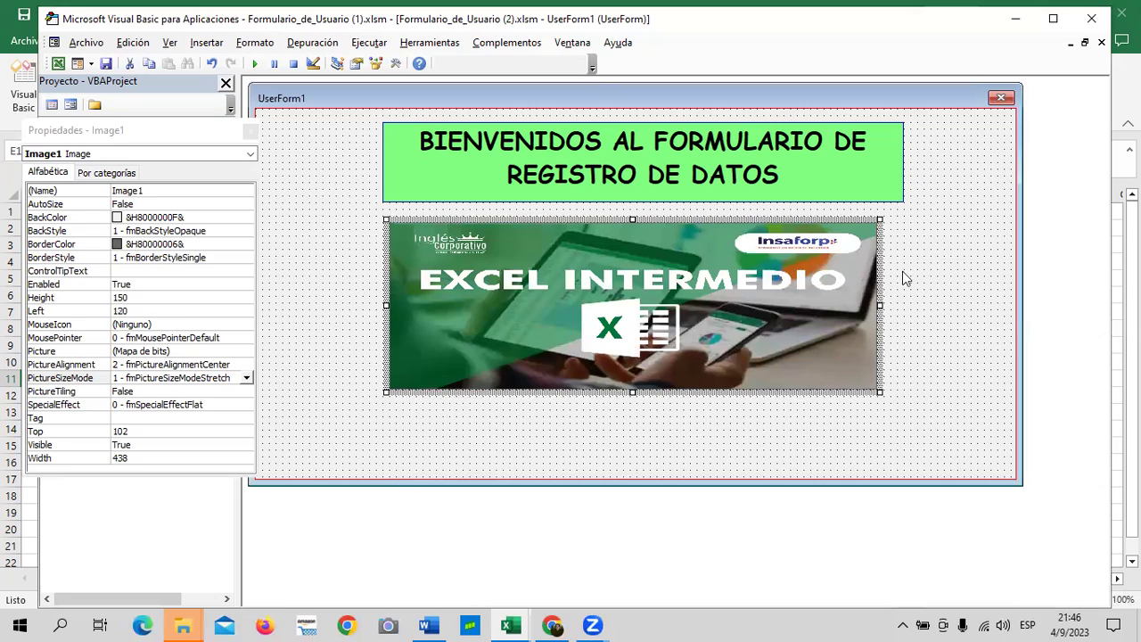
left_click(943, 264)
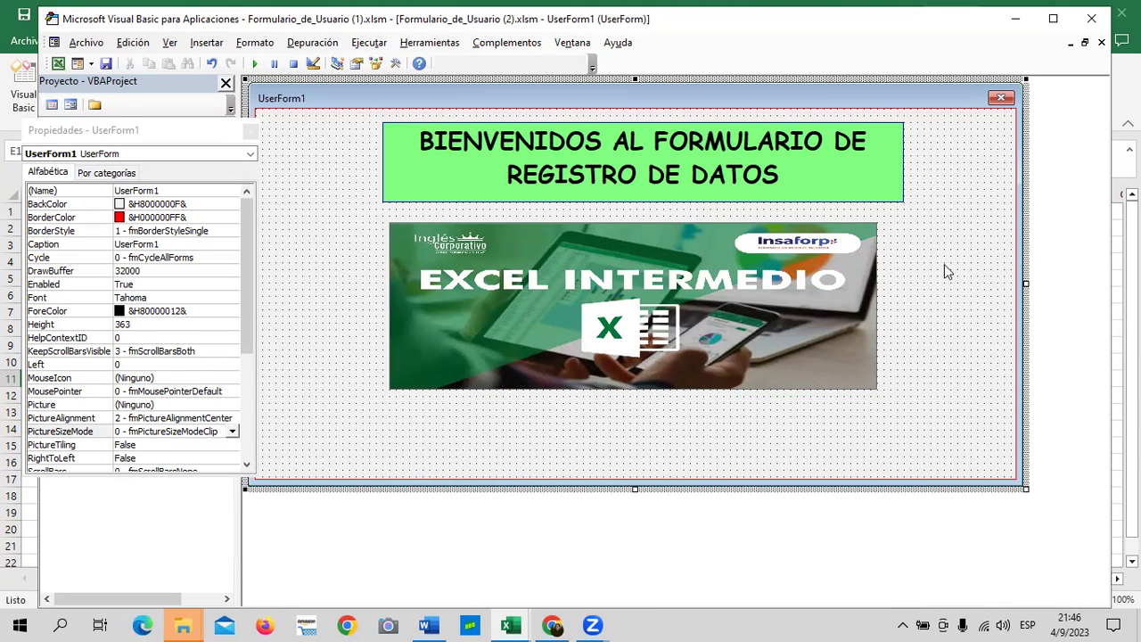
- Fine-tune the banner image to 372 by 132, centred below the welcome label
left_click(760, 296)
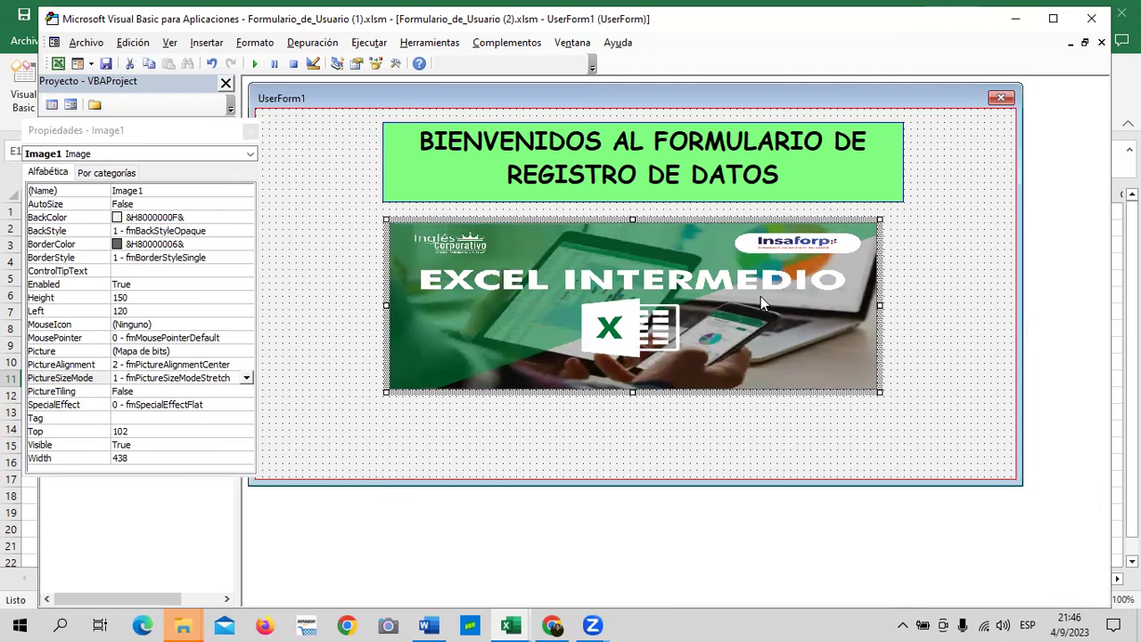
left_click_drag(386, 392, 420, 388)
left_click_drag(880, 378, 838, 356)
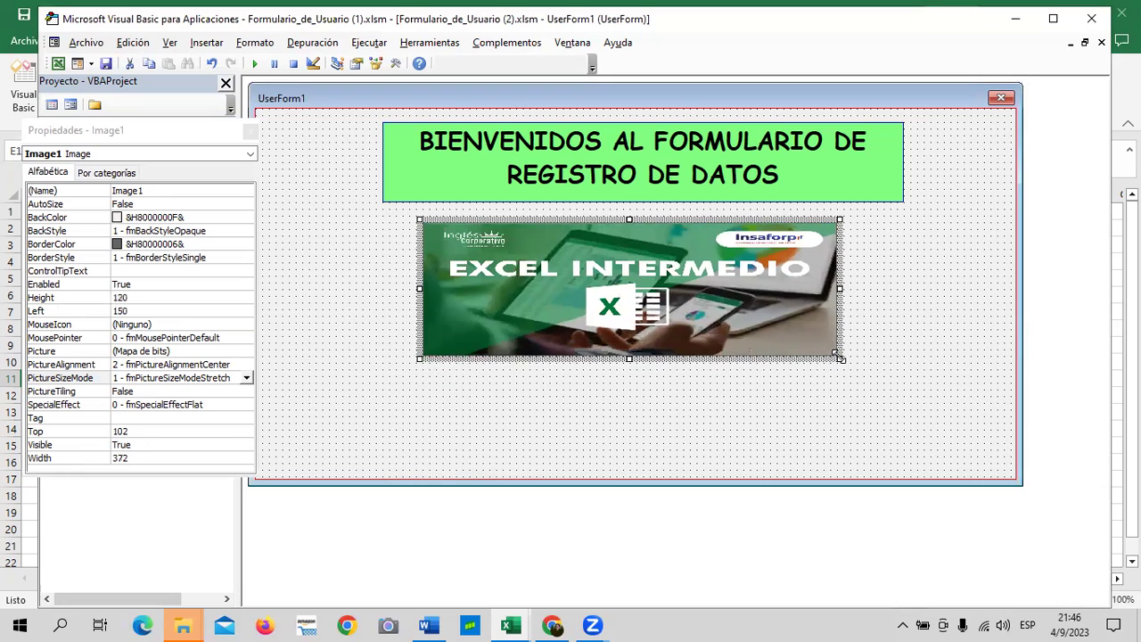
left_click(923, 351)
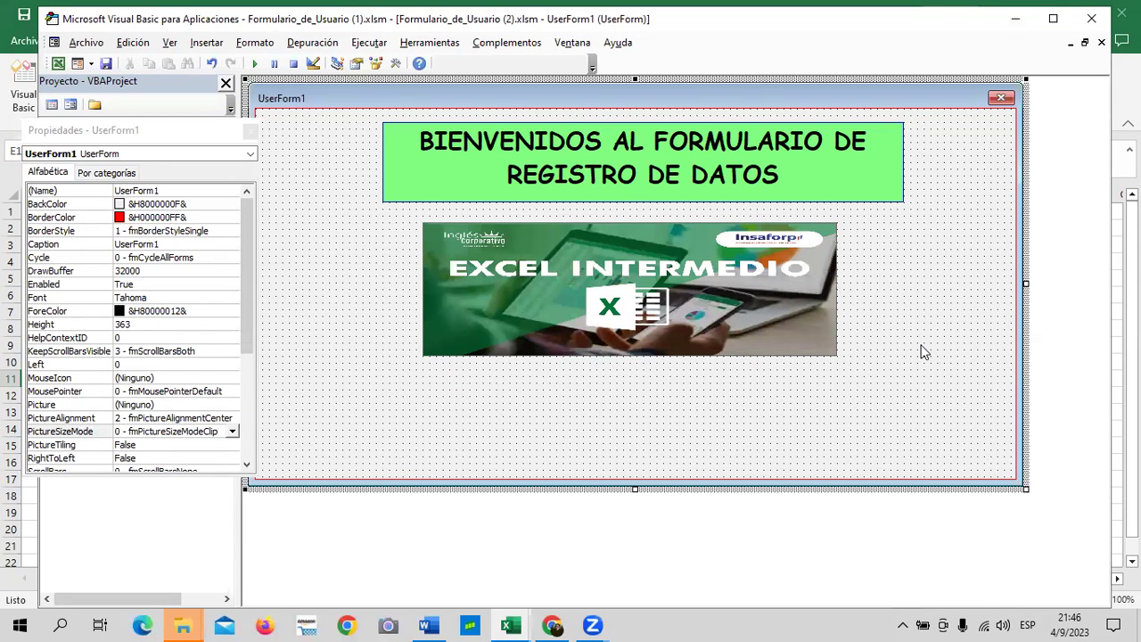
left_click(781, 348)
left_click_drag(630, 360, 630, 369)
left_click(646, 431)
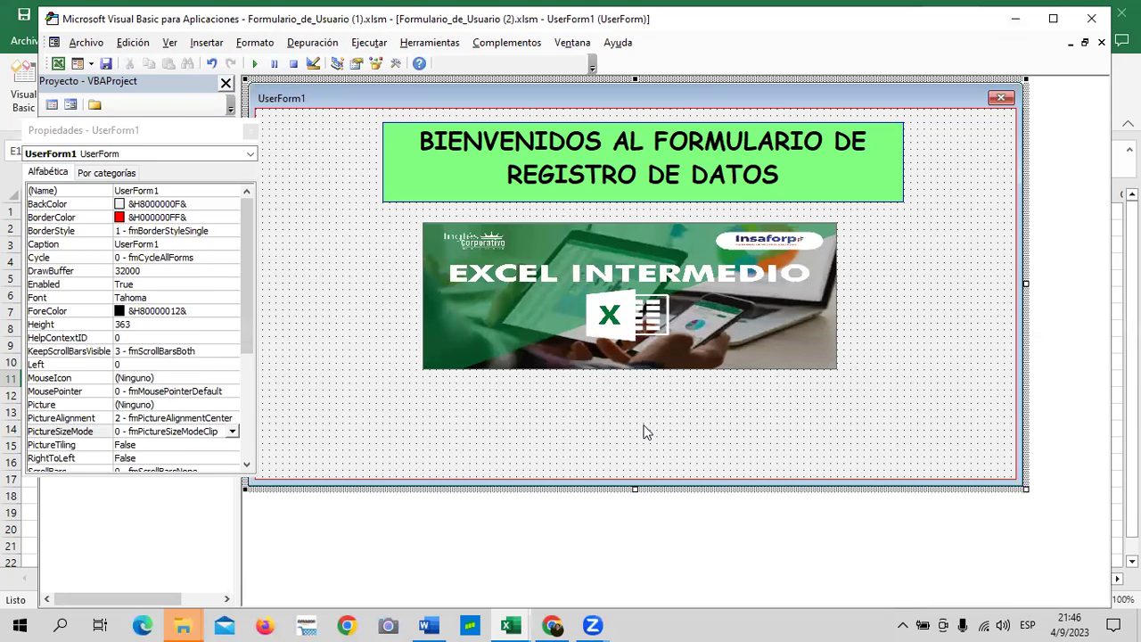
left_click(755, 337)
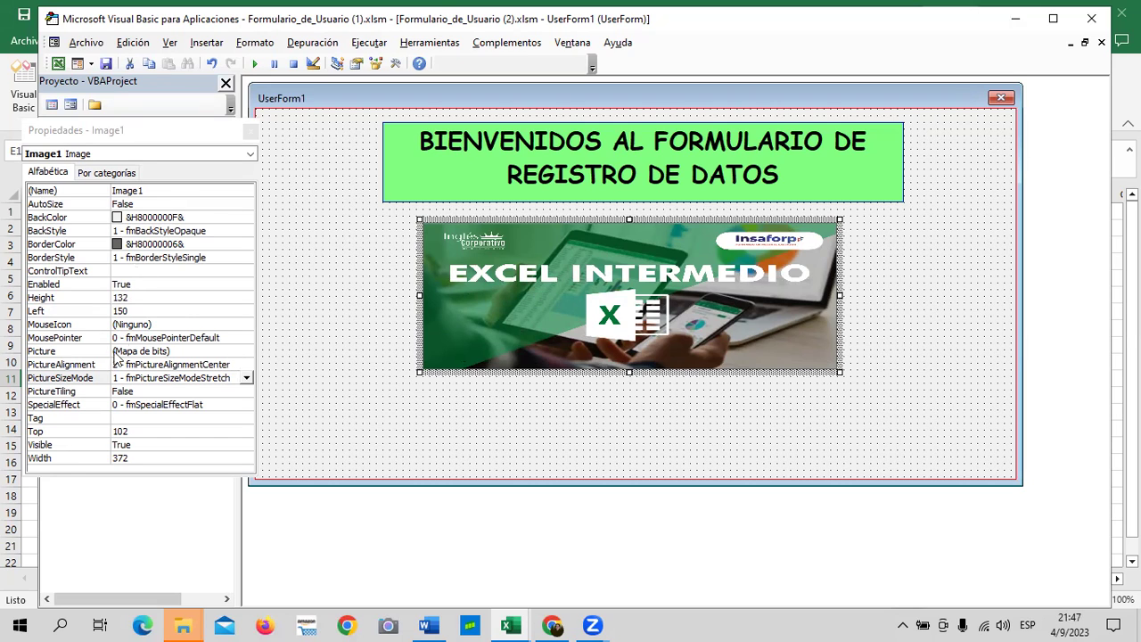
left_click(195, 351)
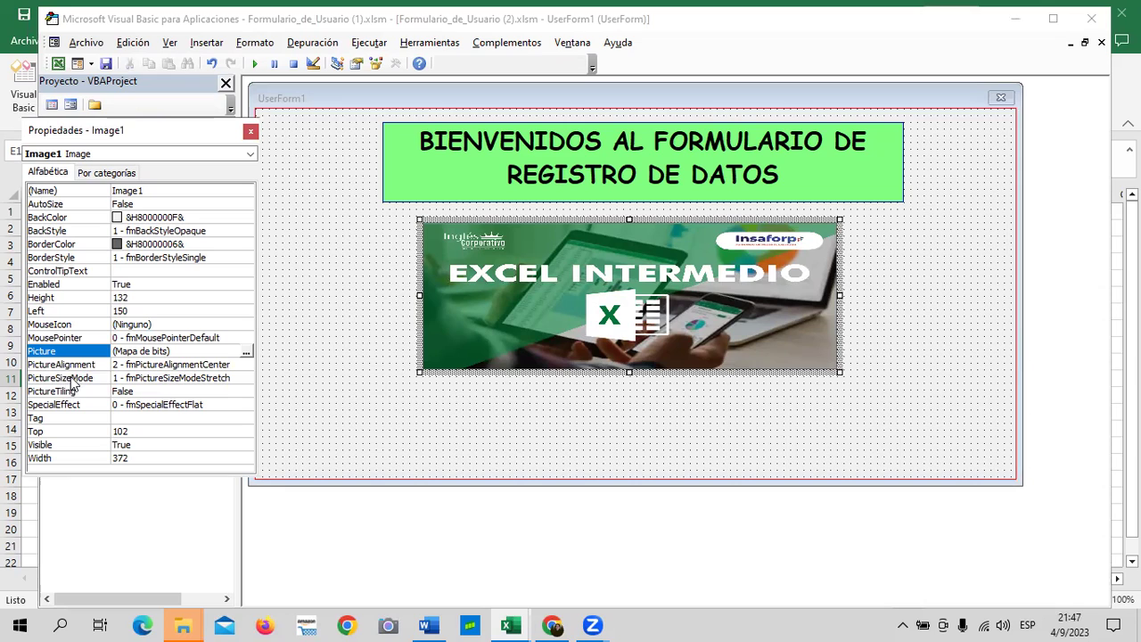
left_click(225, 379)
left_click(246, 378)
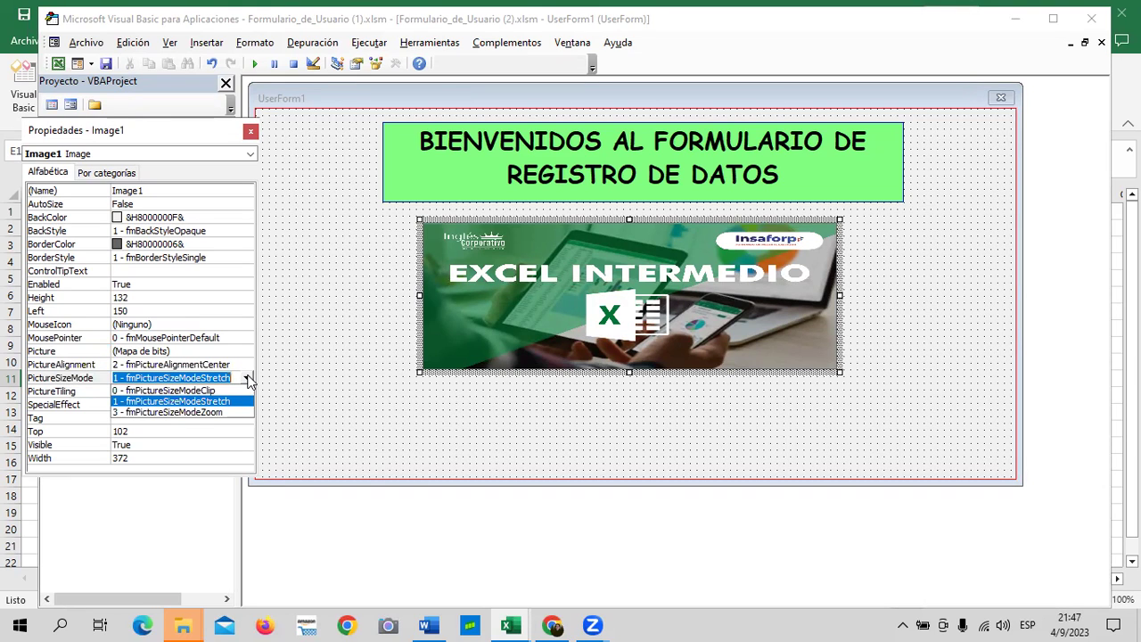
left_click(191, 390)
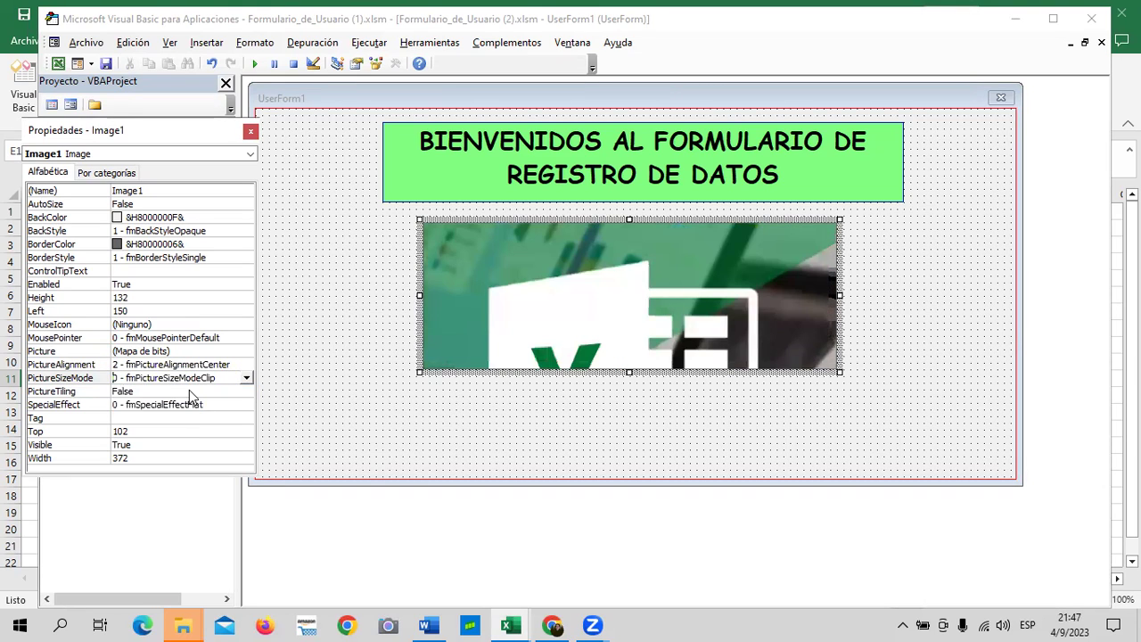
left_click(247, 378)
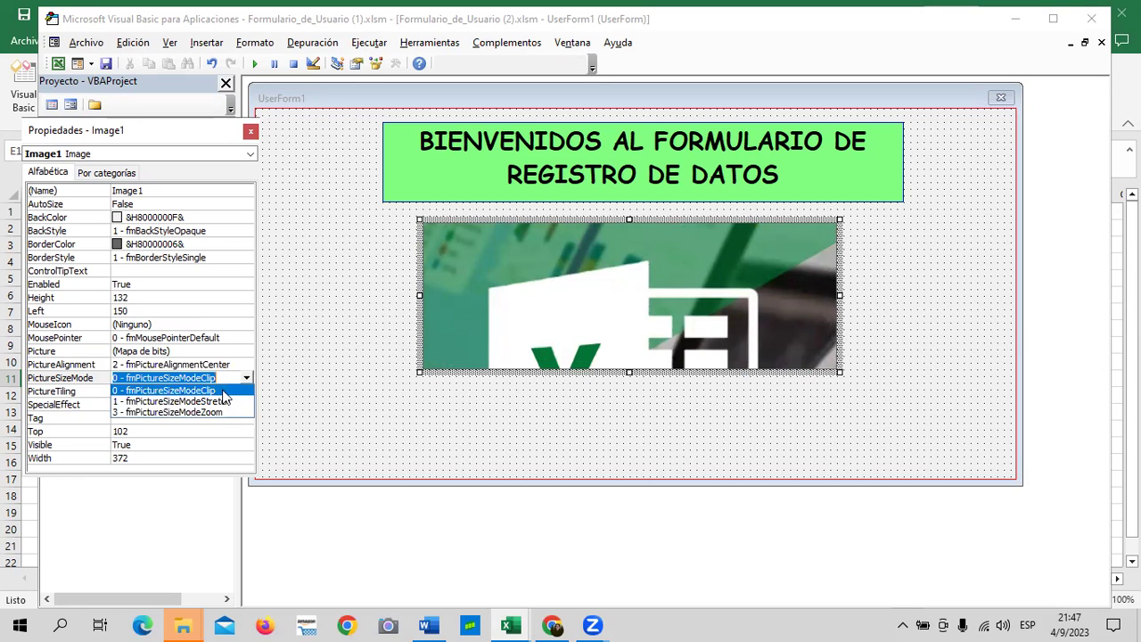
left_click(198, 411)
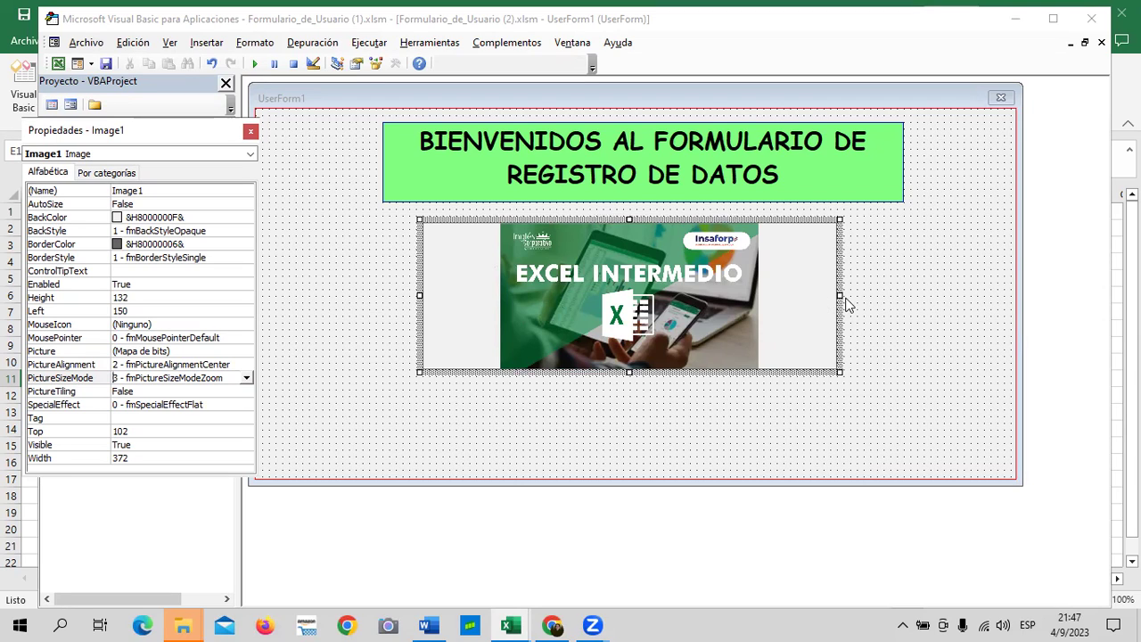
left_click(248, 379)
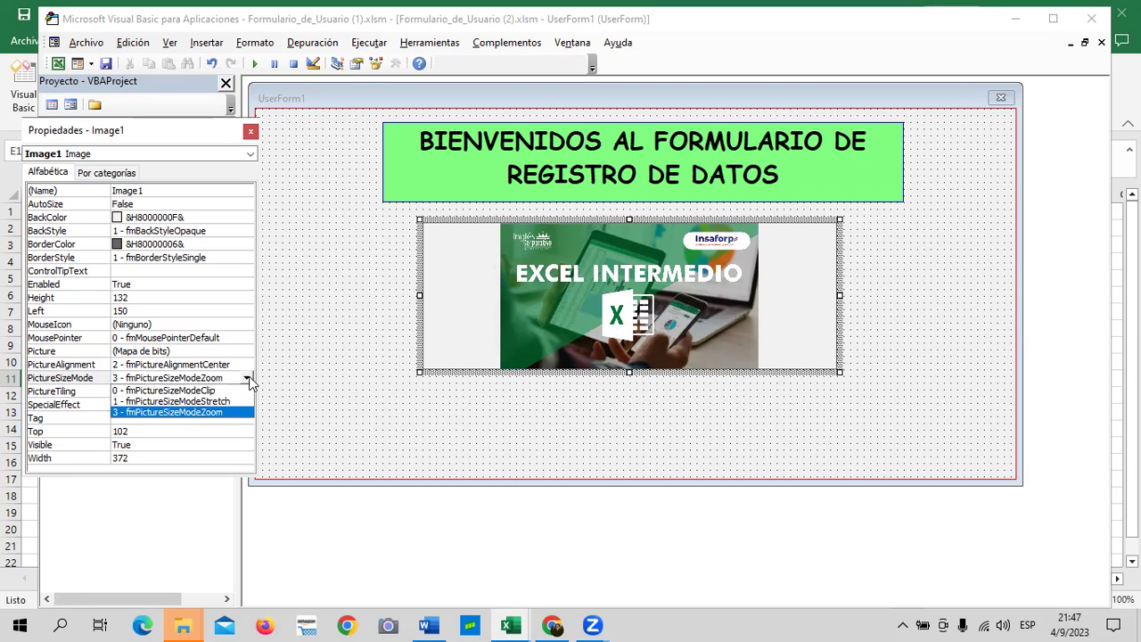
left_click(209, 401)
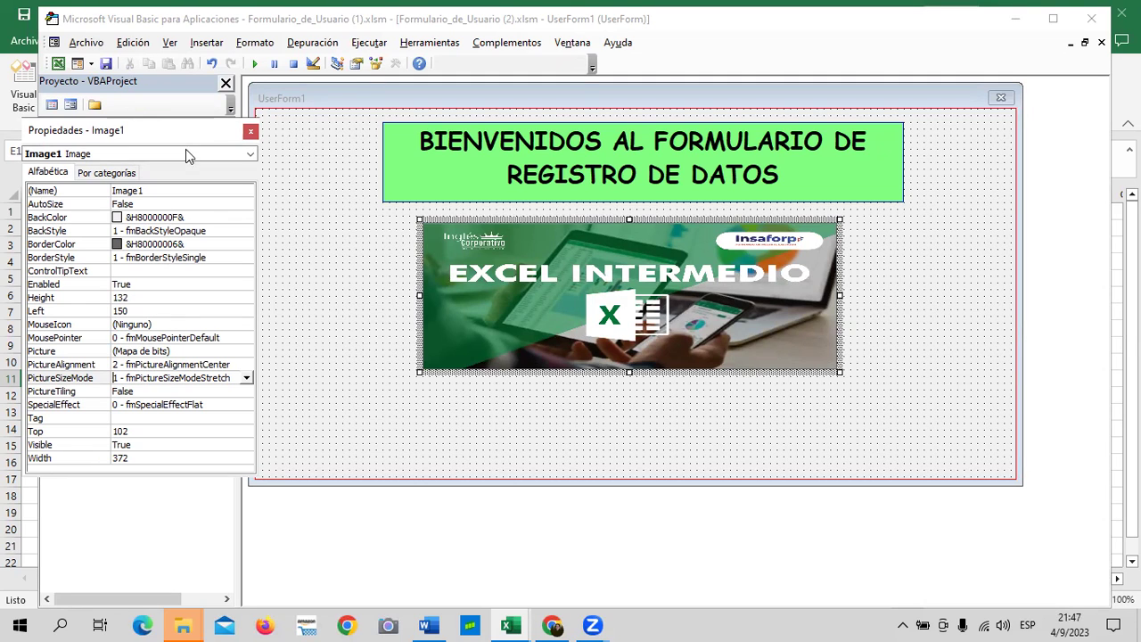
left_click(915, 316)
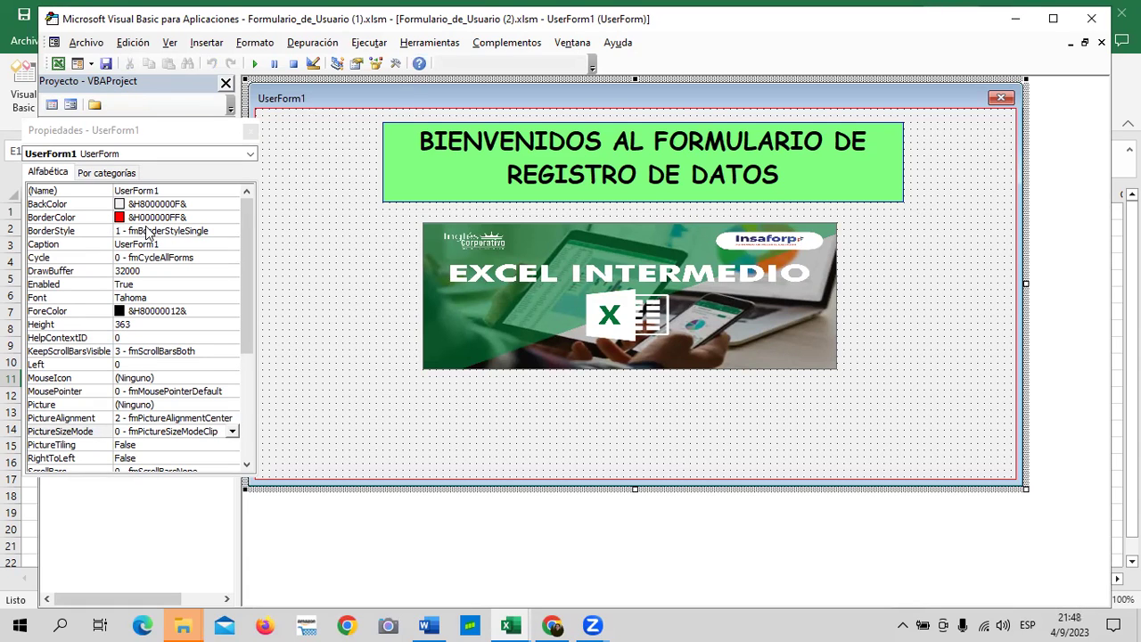
left_click(471, 298)
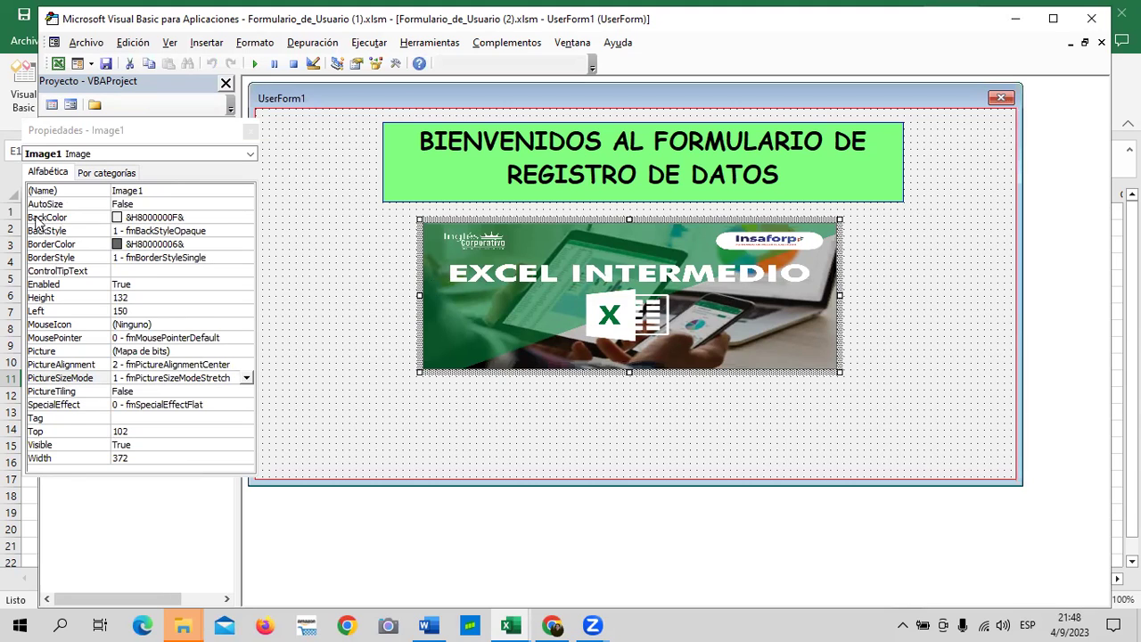
left_click(201, 223)
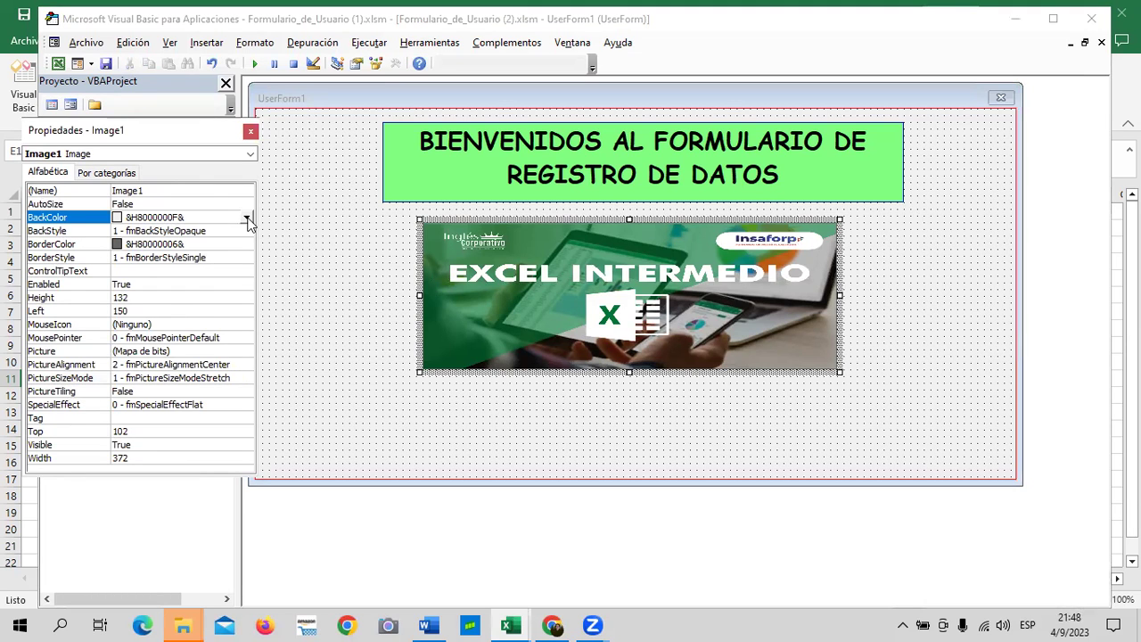
left_click(247, 217)
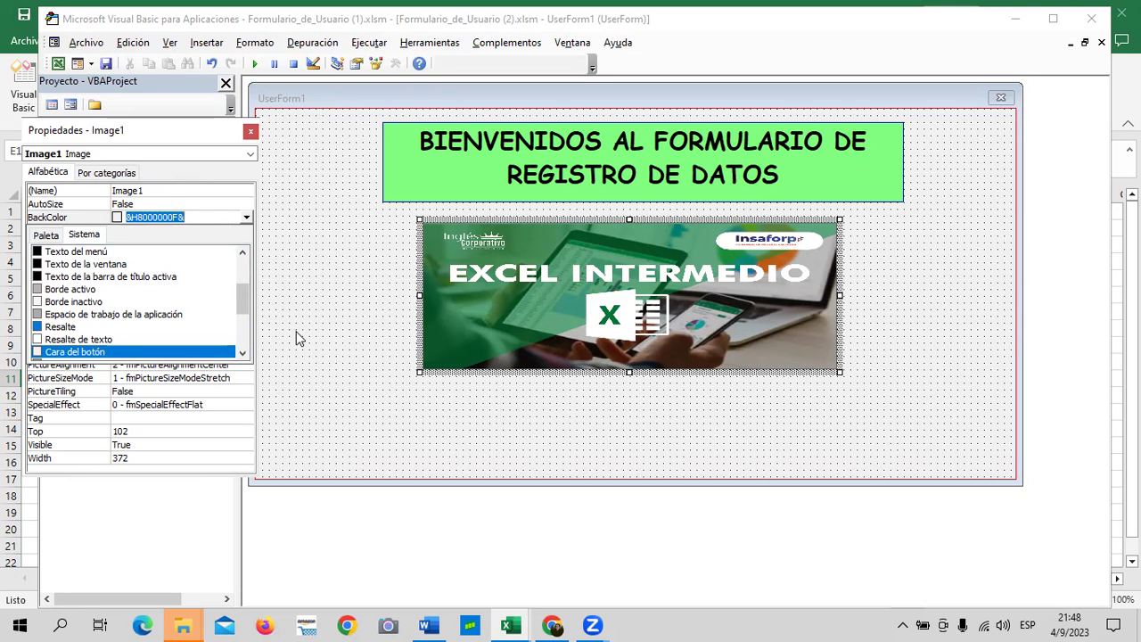
left_click(320, 345)
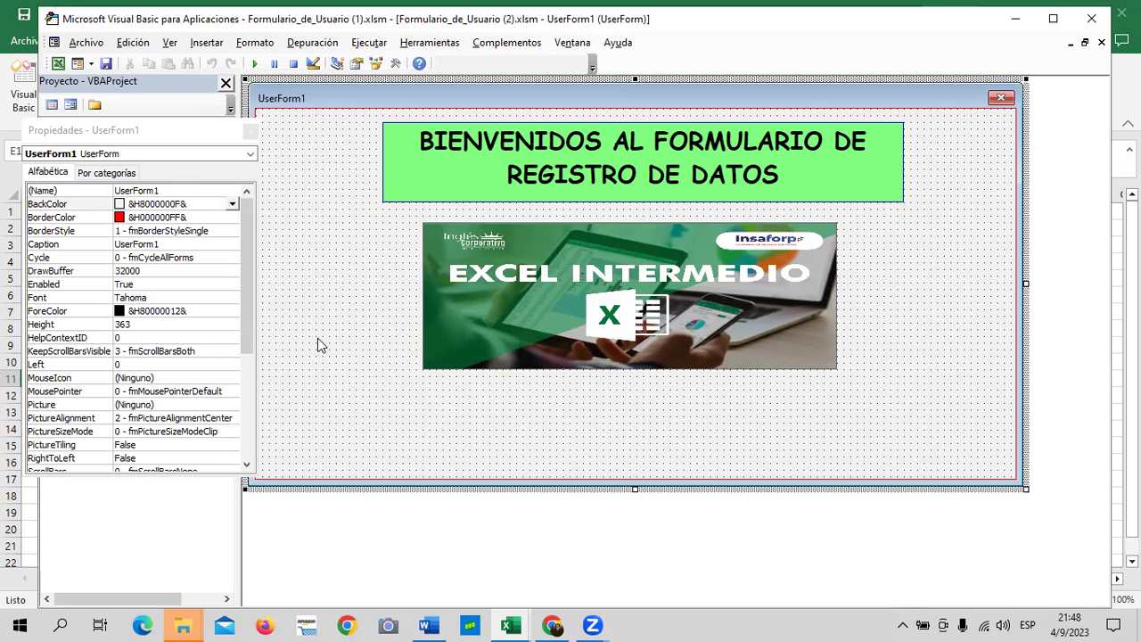
- Close the Properties panel and select the banner image
left_click(251, 133)
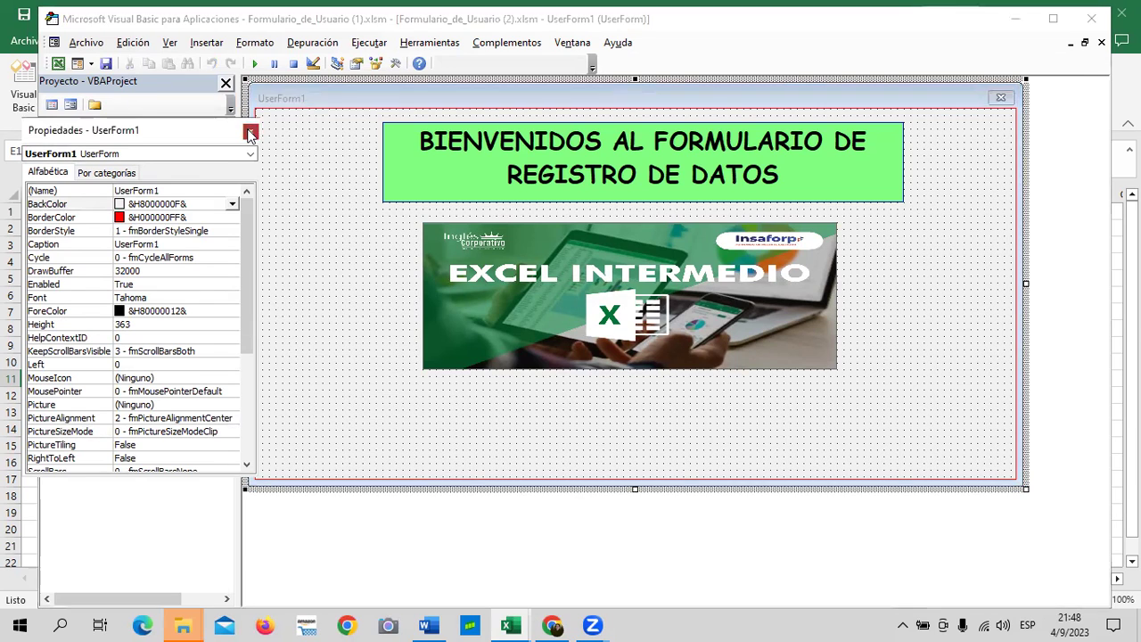
left_click(250, 133)
left_click(492, 288)
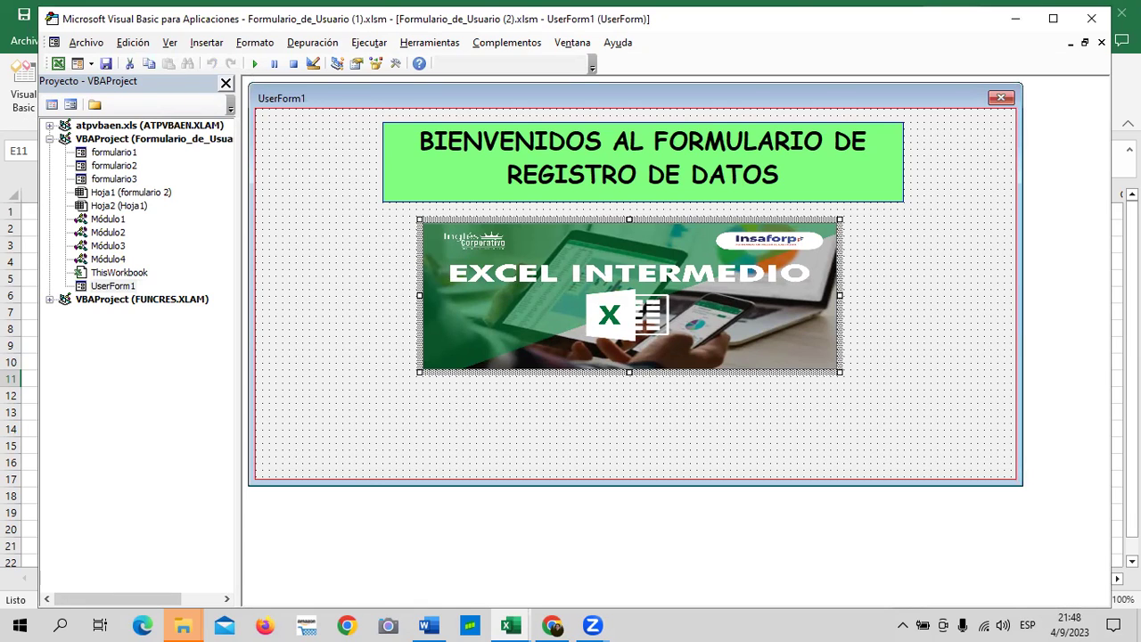
- Run the form with F5 to preview it, then reselect the label, image and form
key("F5")
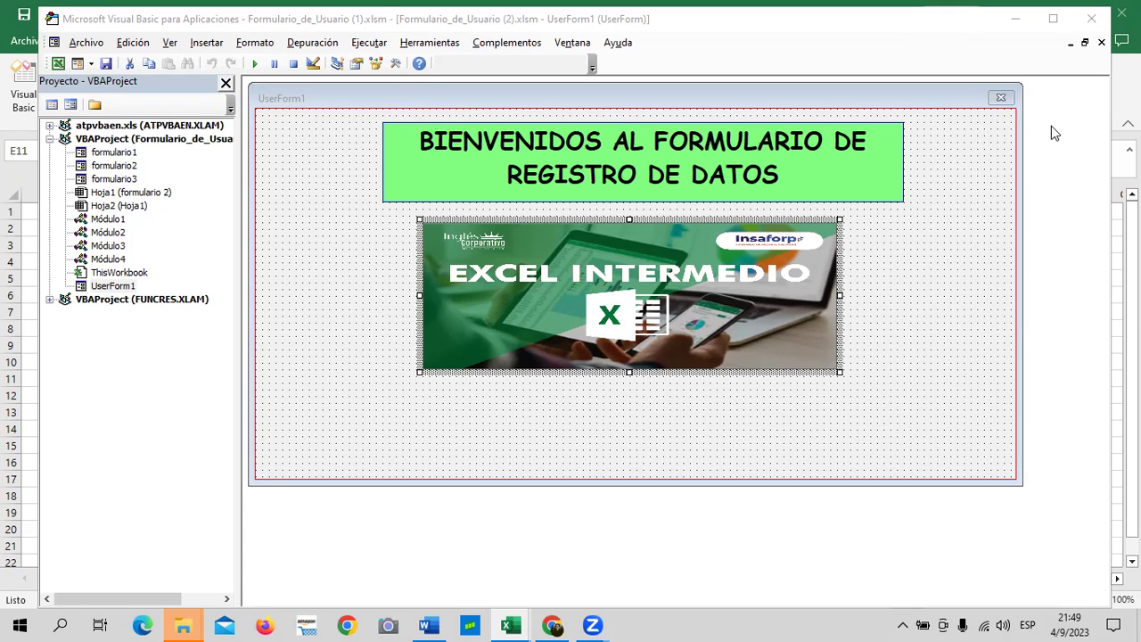
left_click(966, 342)
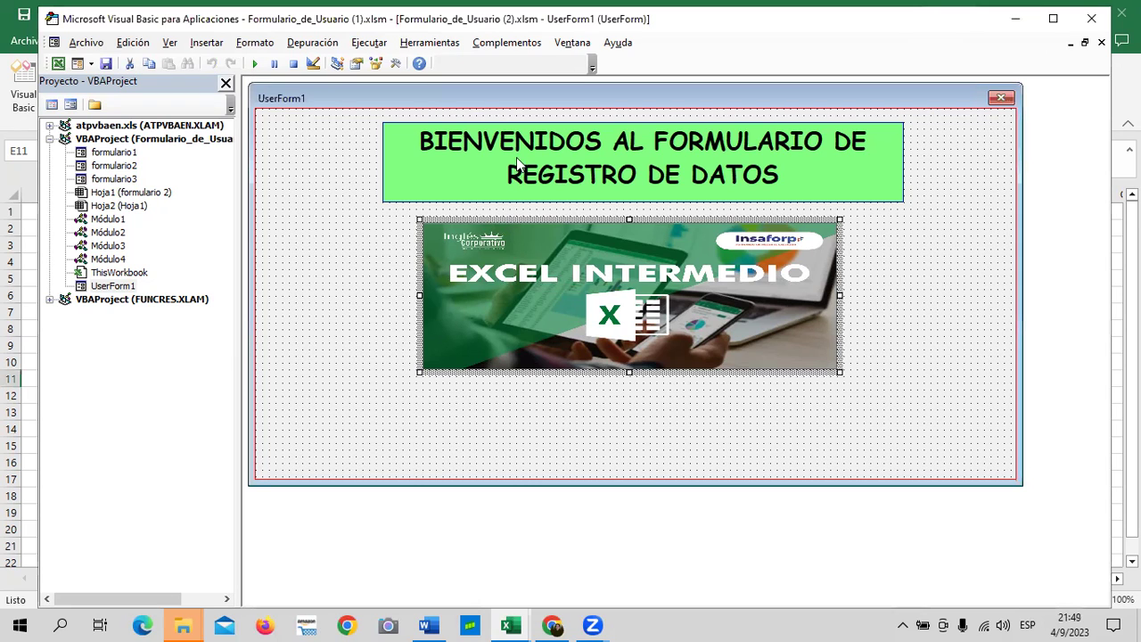
left_click(440, 146)
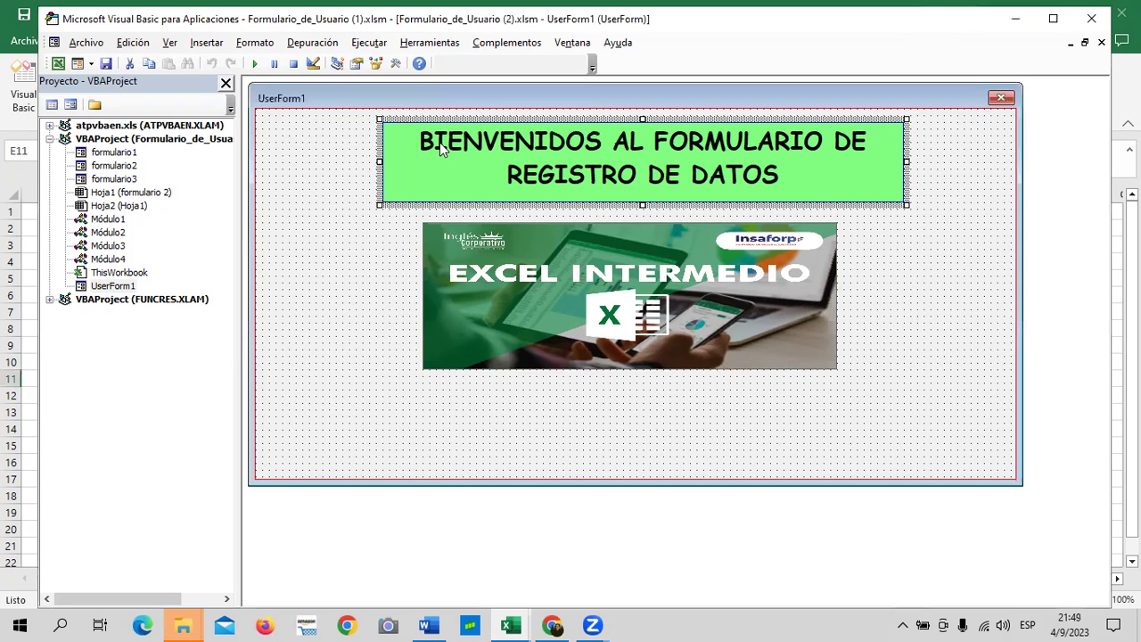
left_click(482, 259)
left_click(288, 370)
- Reopen the form's Properties window and reposition it as a floating panel
right_click(288, 371)
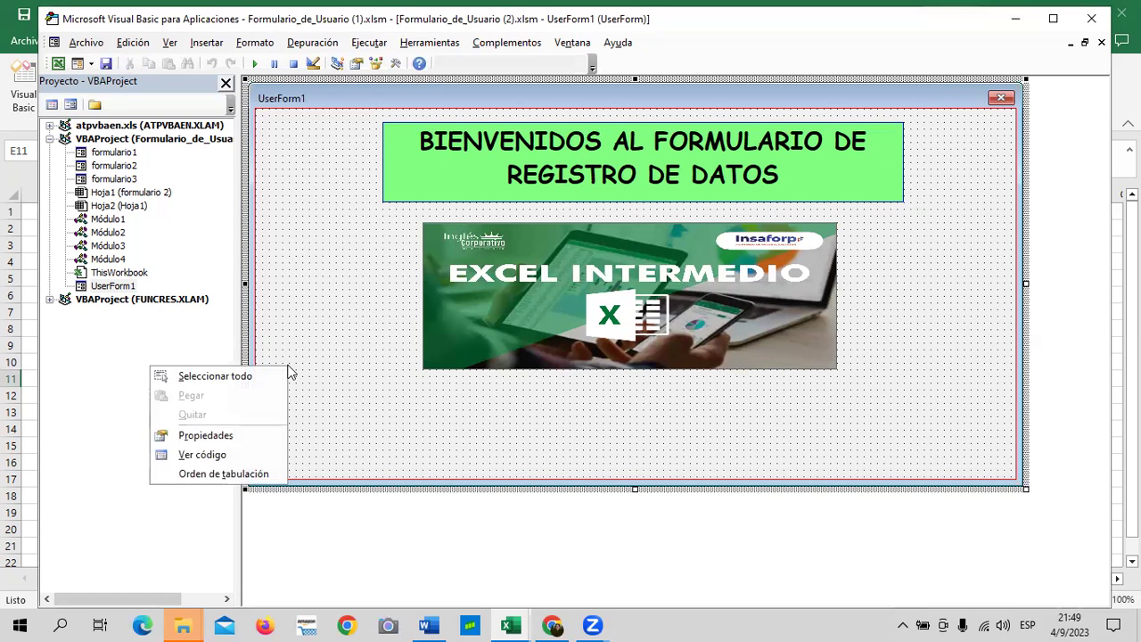
left_click(232, 435)
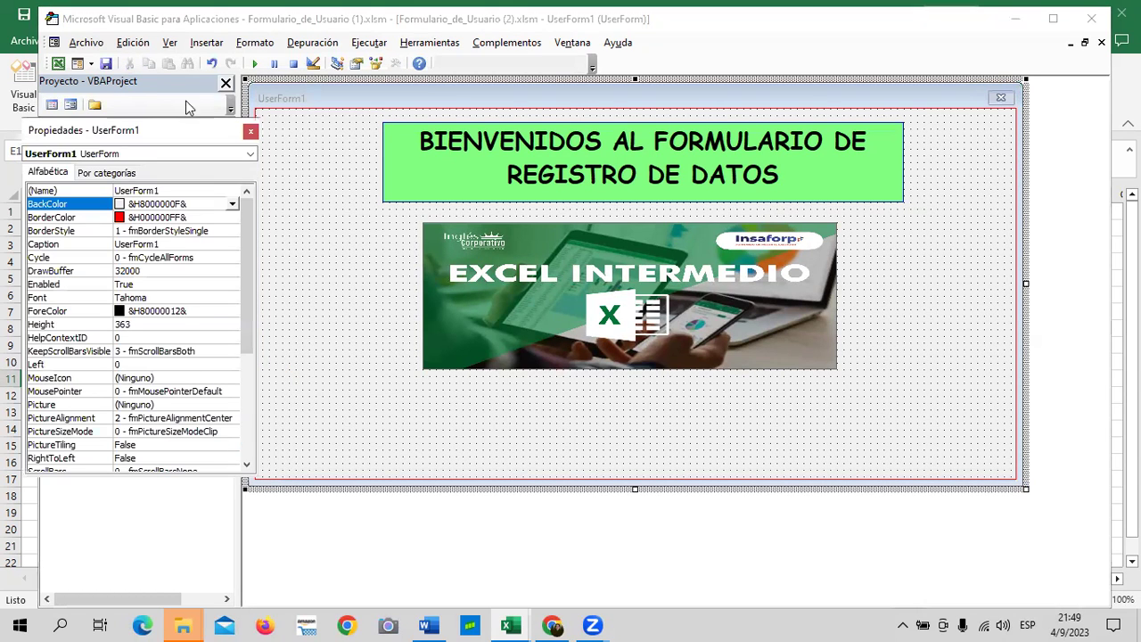
mouse_move(149, 128)
left_mouse_down()
mouse_move(201, 163)
mouse_move(181, 111)
left_mouse_up()
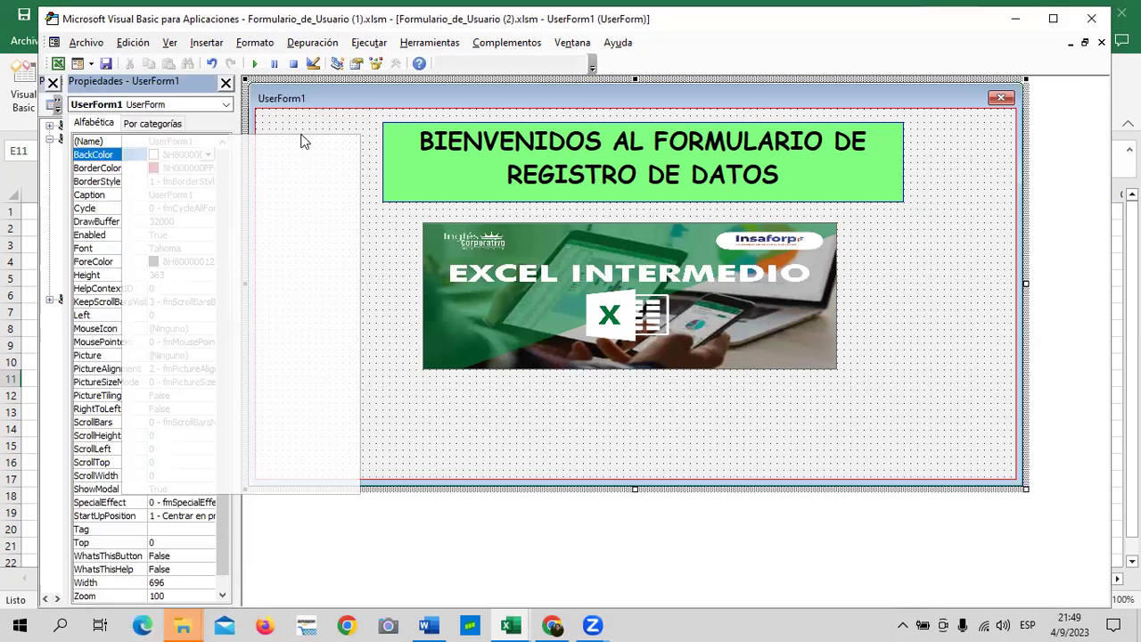
left_click_drag(195, 82, 136, 170)
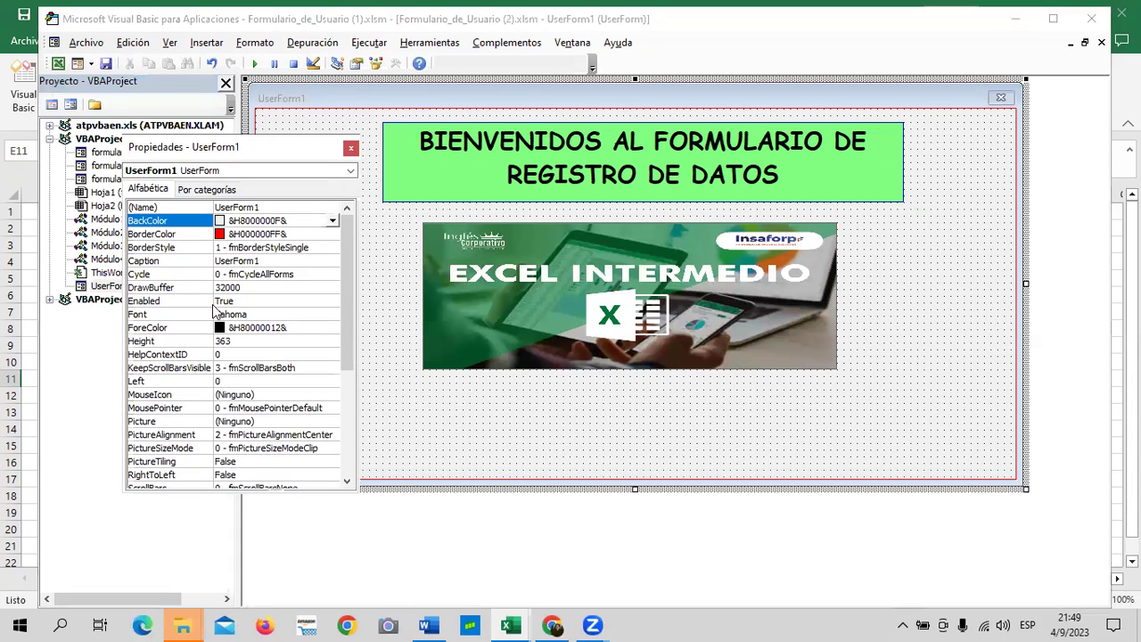
left_click_drag(346, 254, 353, 218)
- Drop down the Properties object list showing Image1, Label1 and UserForm1
left_click(267, 134)
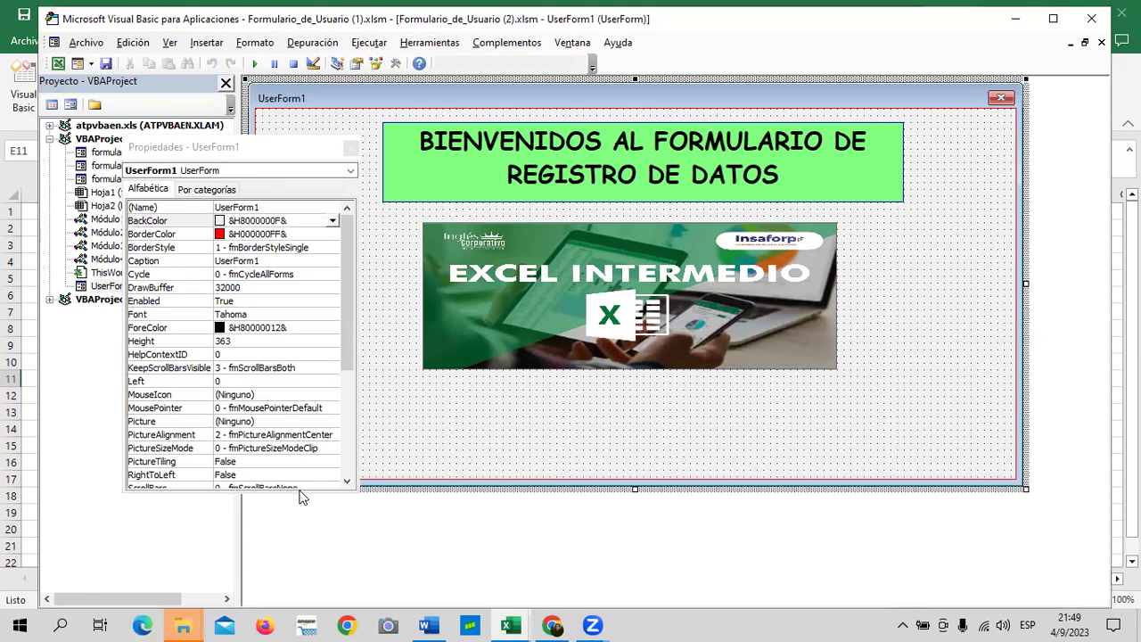
left_click(298, 486)
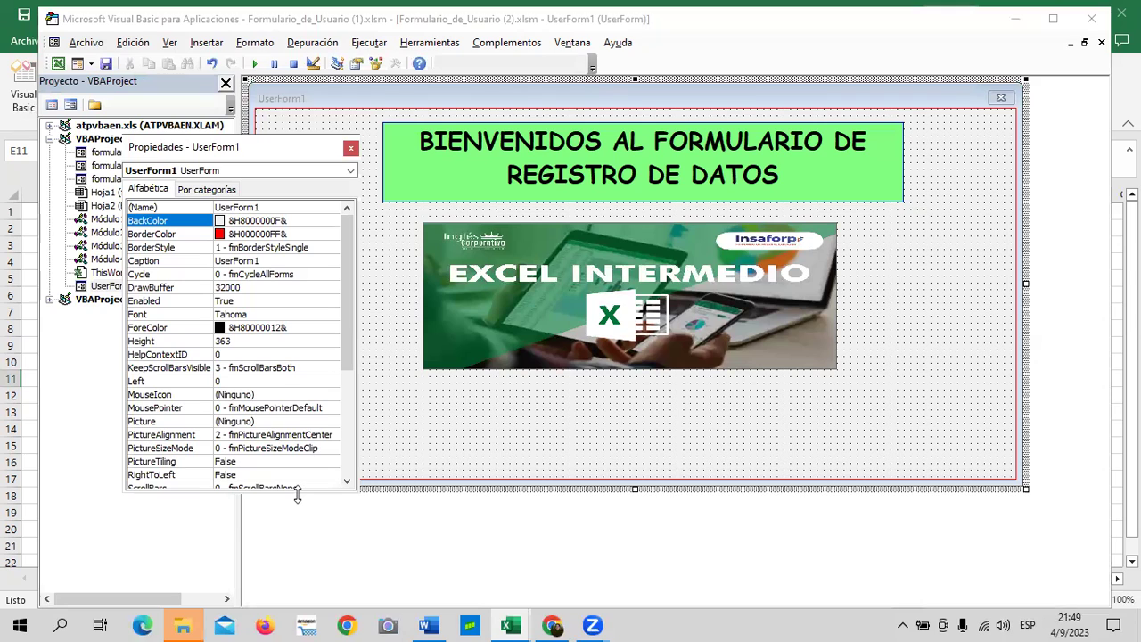
left_click_drag(297, 496, 298, 531)
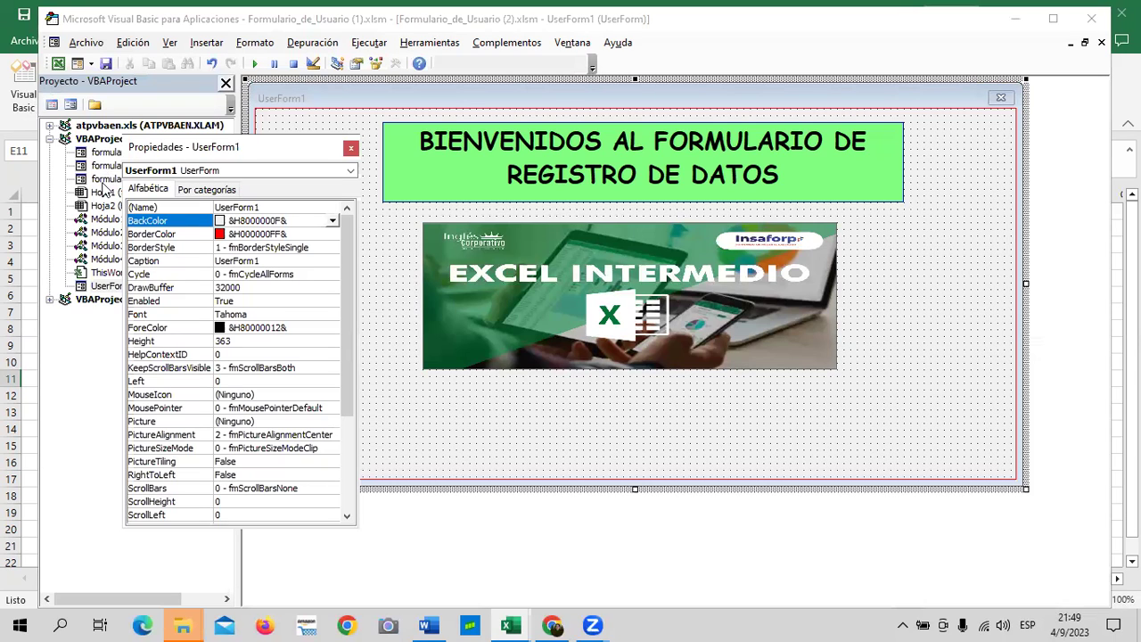
left_click(350, 172)
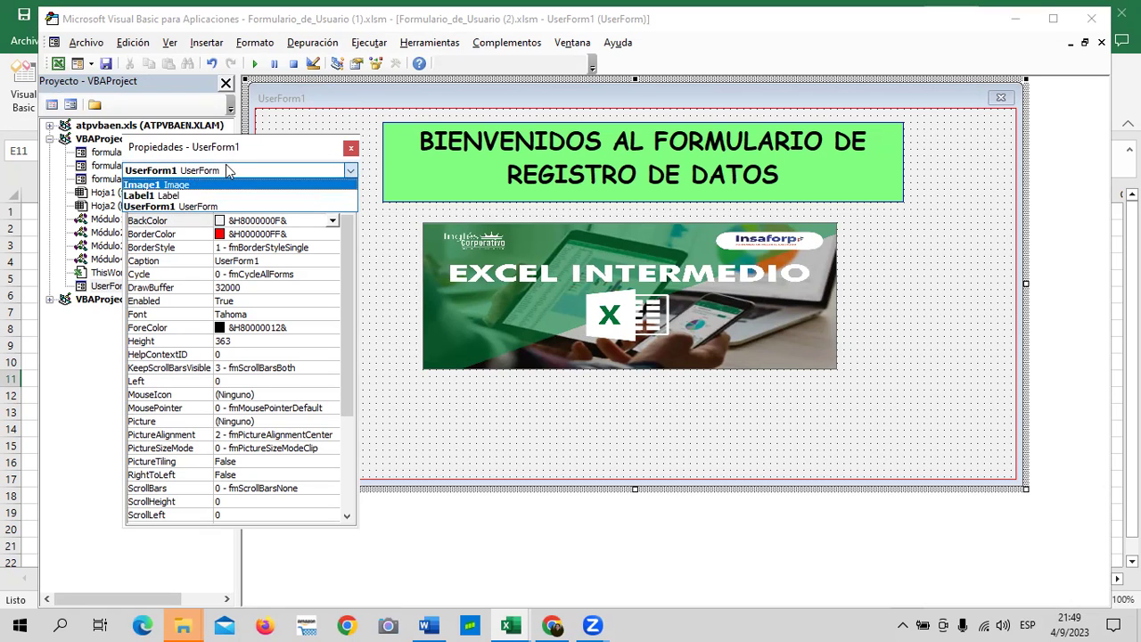
- Select UserForm1 and attempt to rename it, dismissing the invalid-name error
left_click(244, 171)
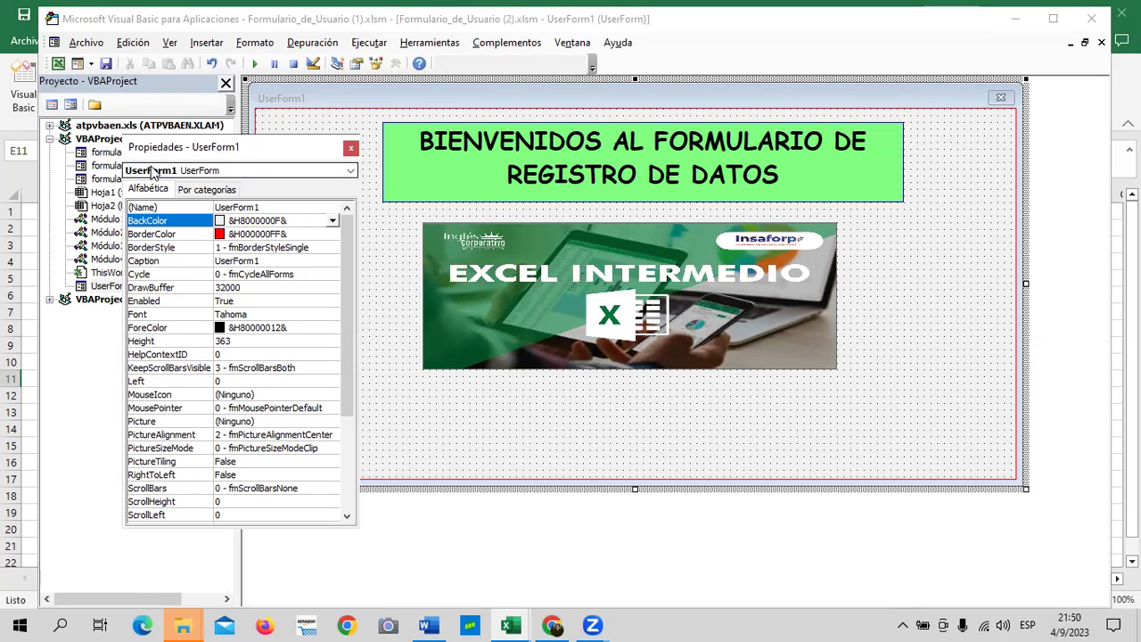
left_click(168, 209)
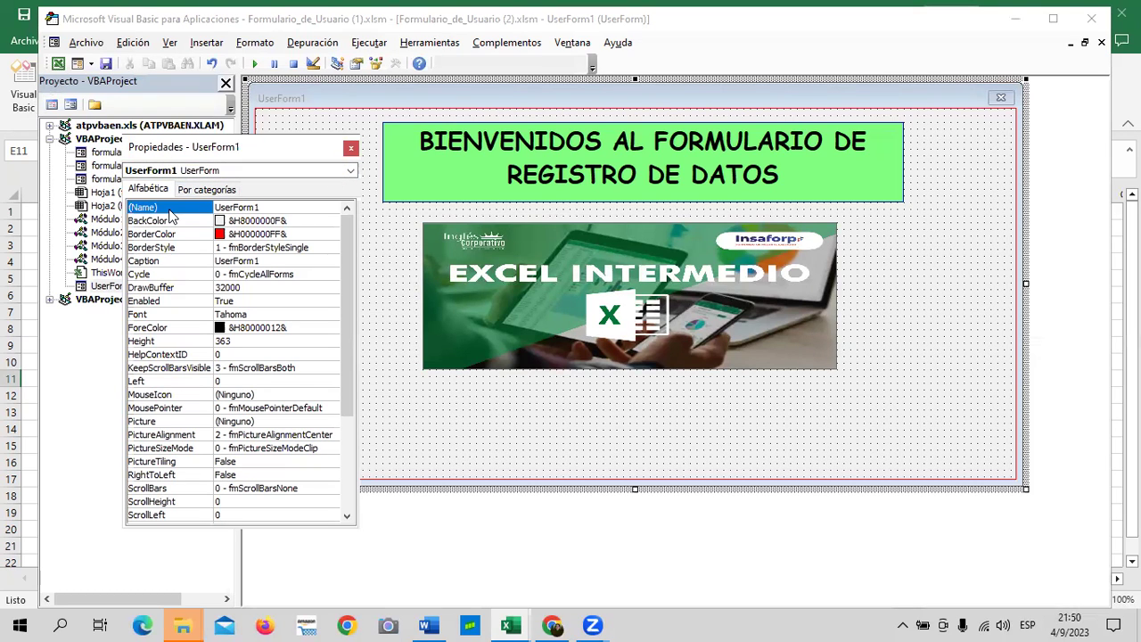
left_click(281, 206)
key("BackSpace")
key("BackSpace")
key("BackSpace")
key("BackSpace")
type("FORMULARIO")
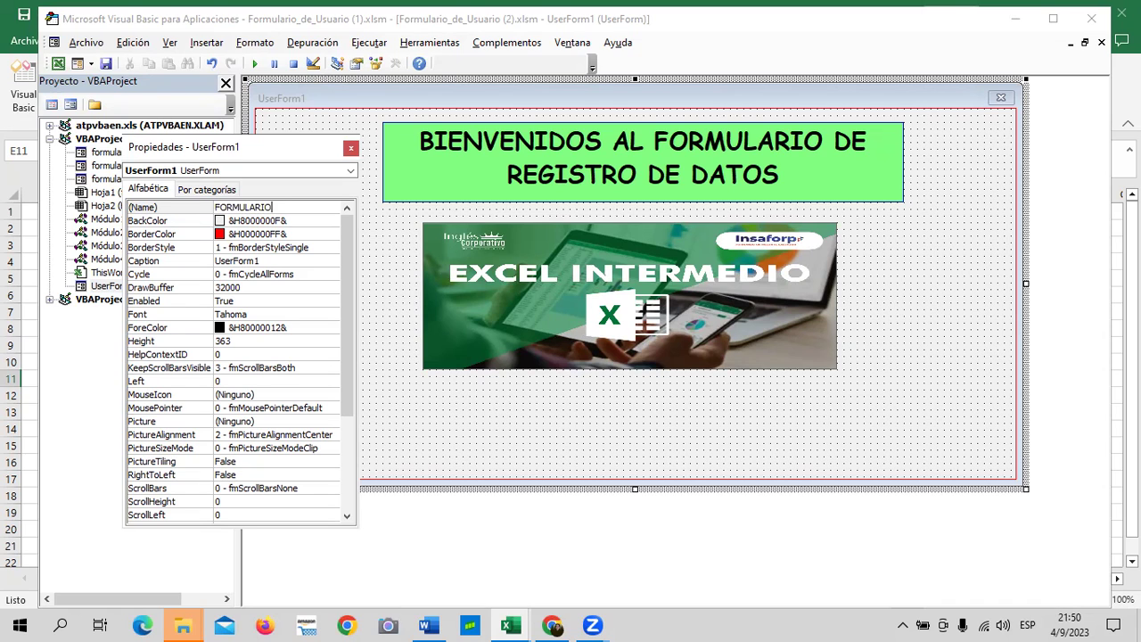
key("BackSpace")
key("BackSpace")
key("BackSpace")
mouse_move(279, 145)
left_mouse_down()
mouse_move(295, 256)
mouse_move(320, 144)
left_mouse_up()
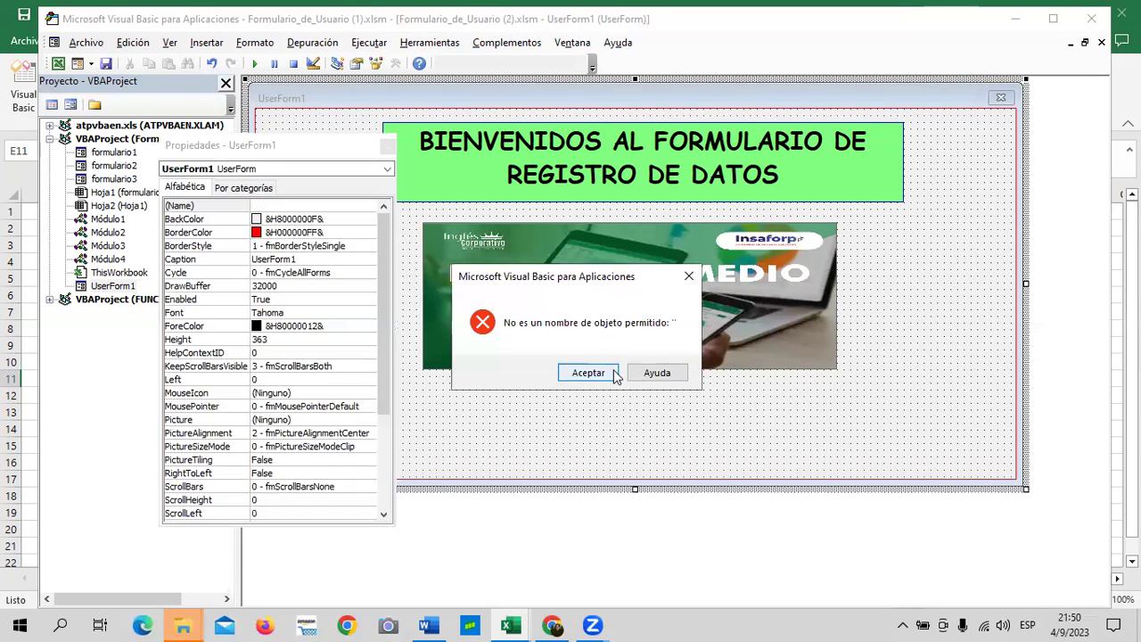
left_click(589, 372)
- Try renaming the form to 'formulario 4', which is rejected as an invalid name
left_click(321, 205)
key("BackSpace")
key("BackSpace")
key("BackSpace")
key("BackSpace")
key("BackSpace")
key("BackSpace")
key("BackSpace")
type("formulario")
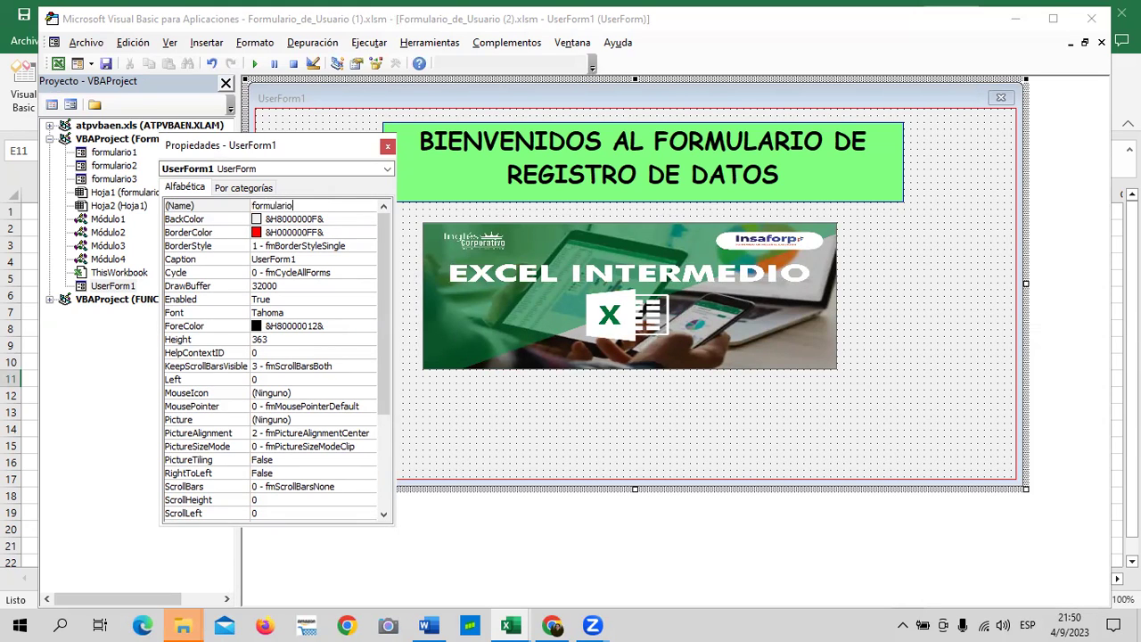
type(" 4")
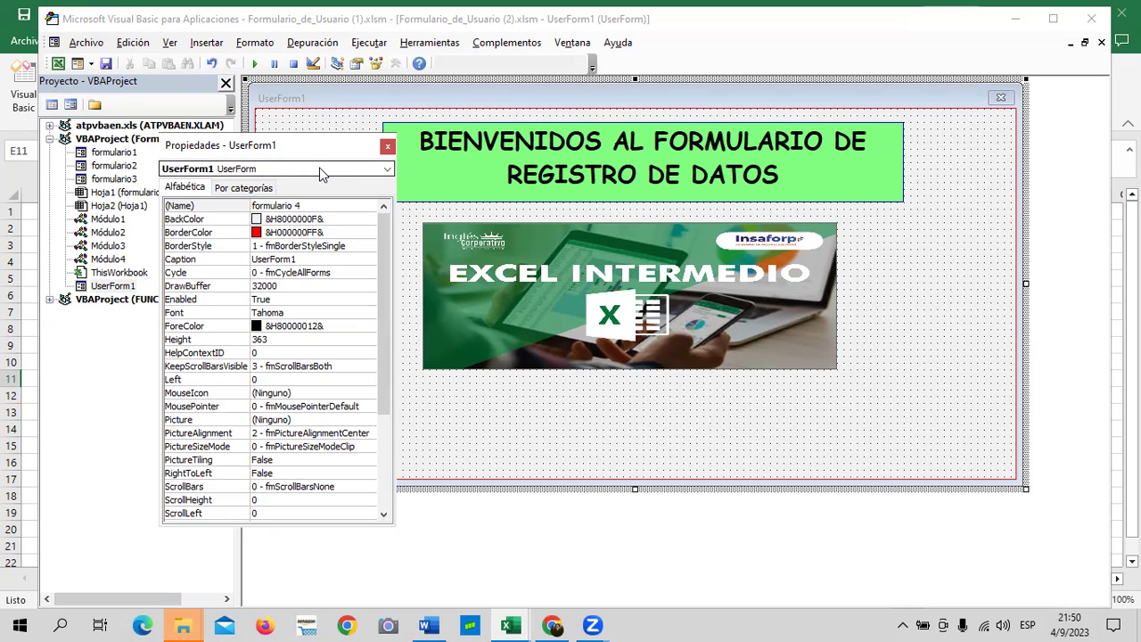
left_click(388, 146)
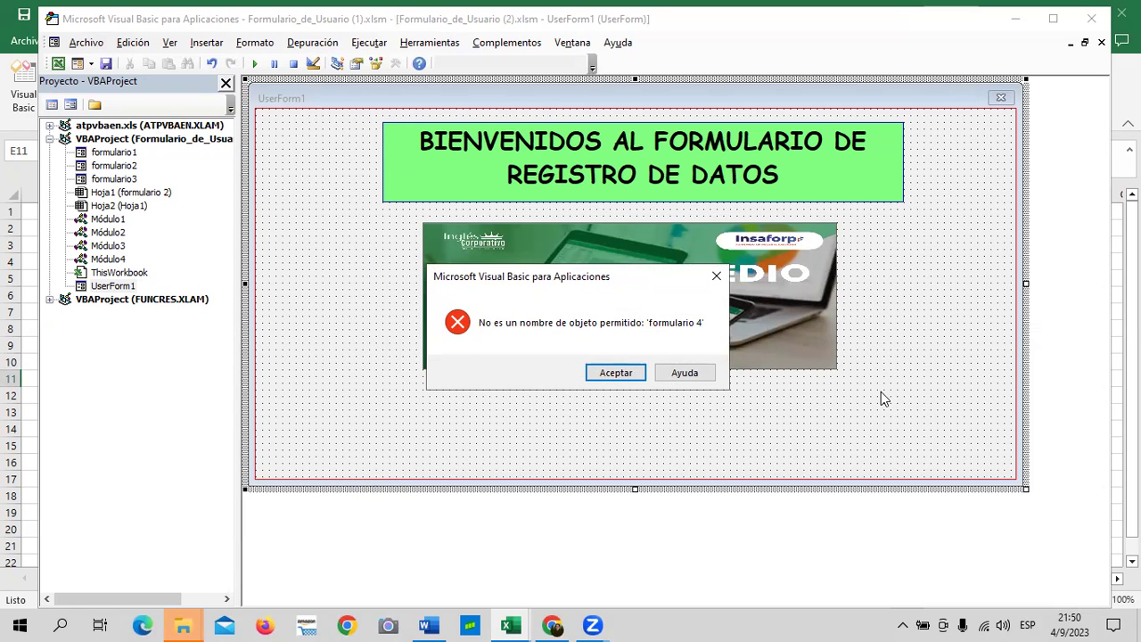
left_click(615, 372)
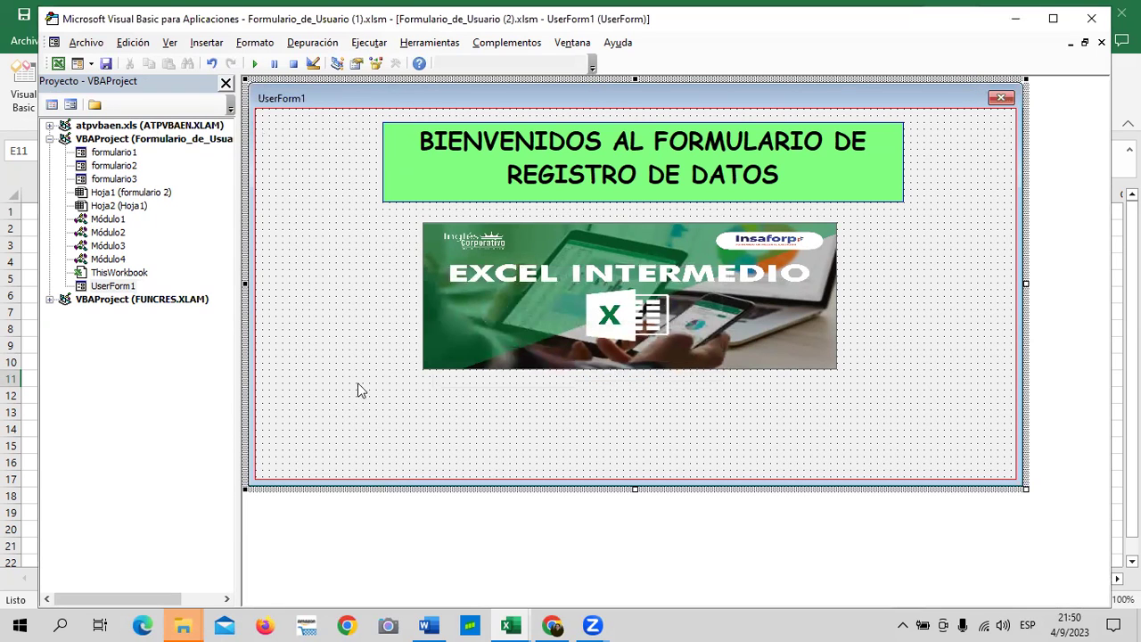
left_click(113, 152)
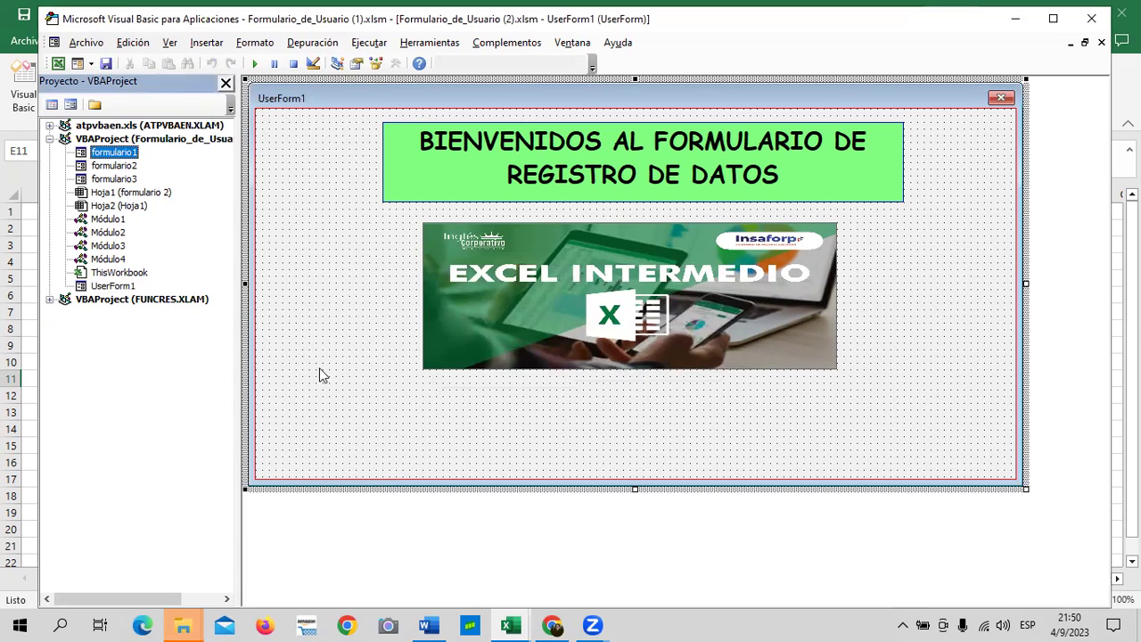
- Rename UserForm1 to formulario4 in its Properties window, then close the window
right_click(305, 349)
left_click(266, 415)
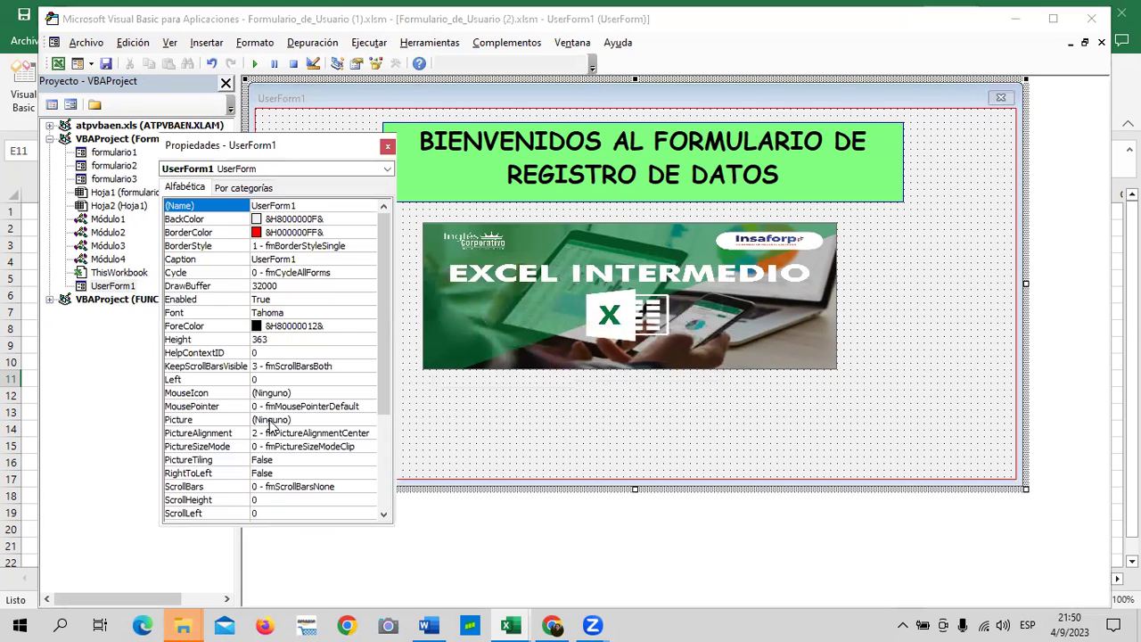
left_click(345, 205)
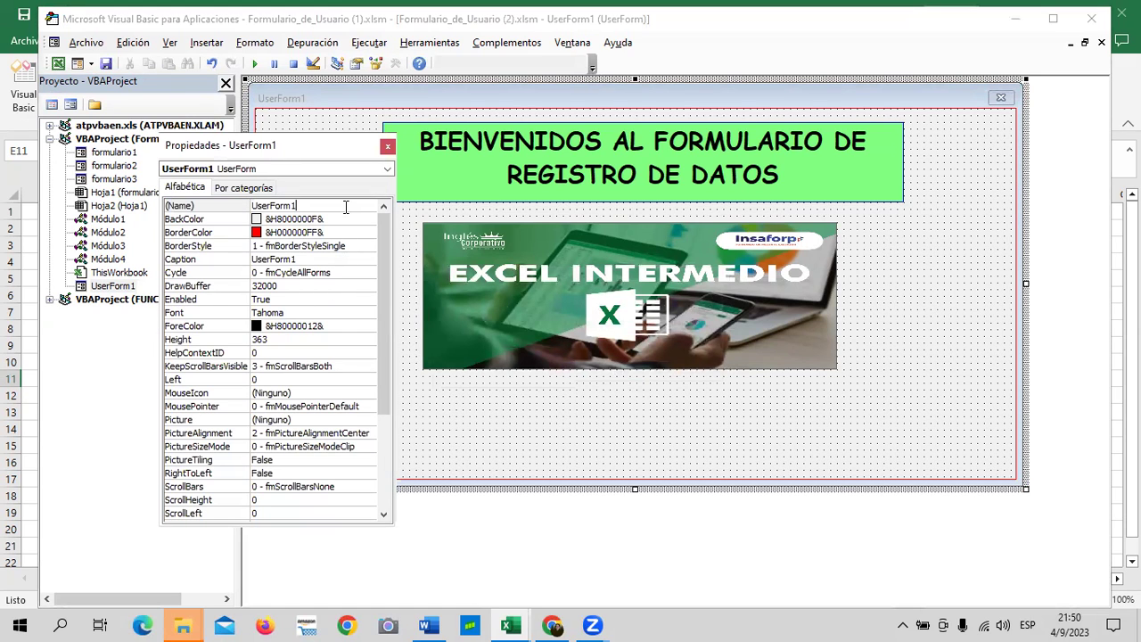
key("BackSpace")
key("BackSpace")
key("BackSpace")
key("BackSpace")
type("formulario4")
key("Return")
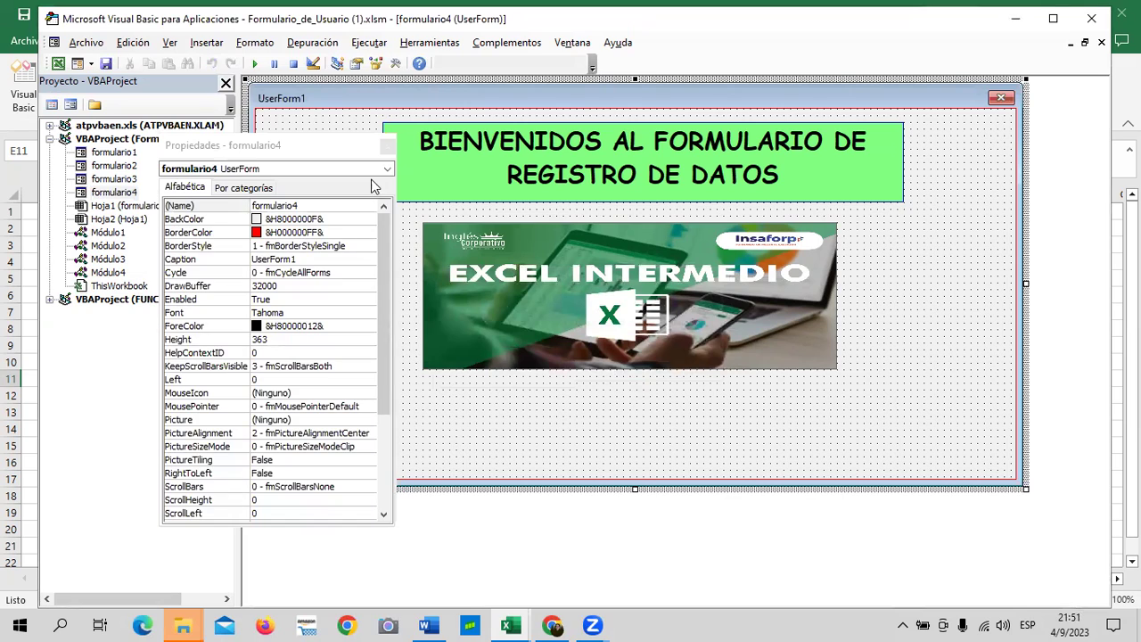
left_click(388, 146)
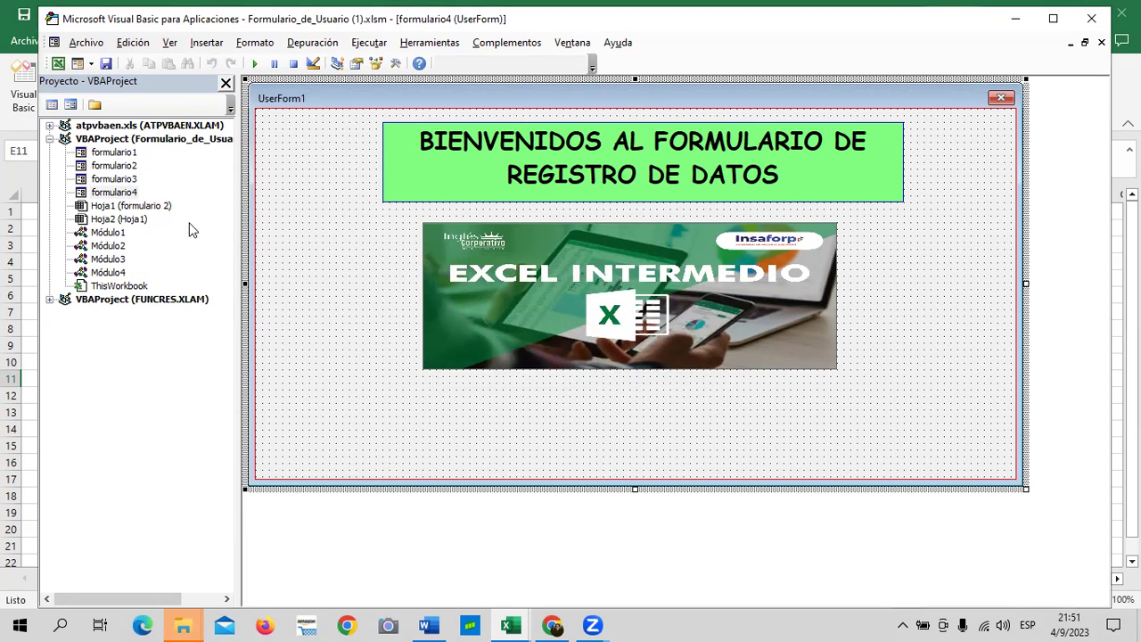
- Select formulario4 in the project tree and save the workbook
left_click(130, 169)
left_click(130, 194)
left_click(337, 269)
left_click(106, 64)
- Close the VBA editor, select cell J15 on Hoja1, and dismiss the sheet tab menu
left_click(1092, 20)
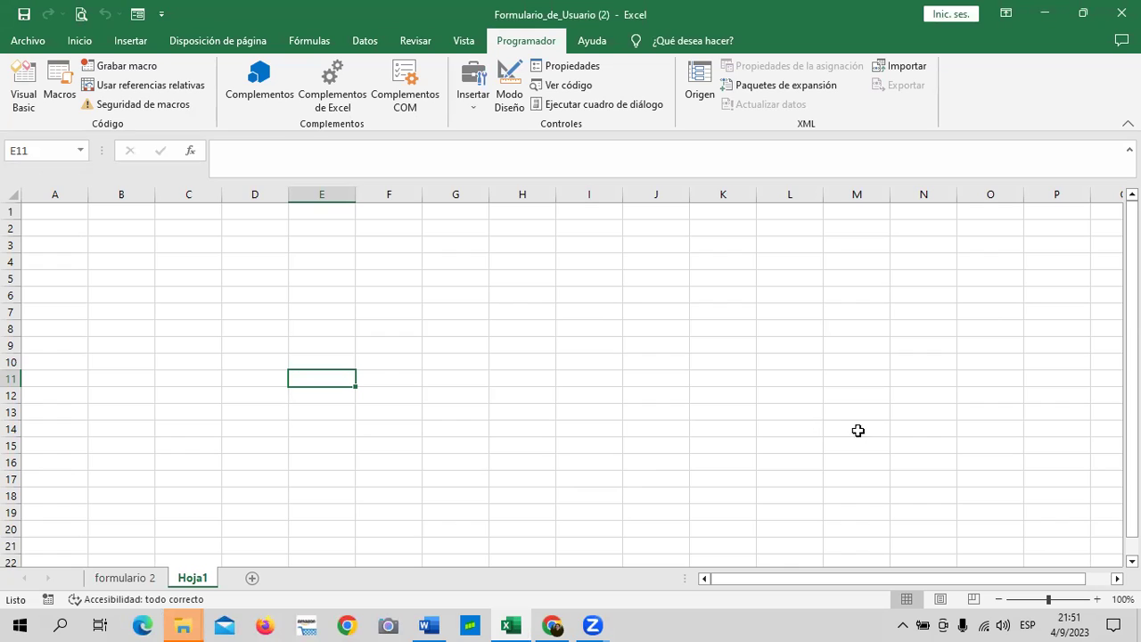
left_click(643, 445)
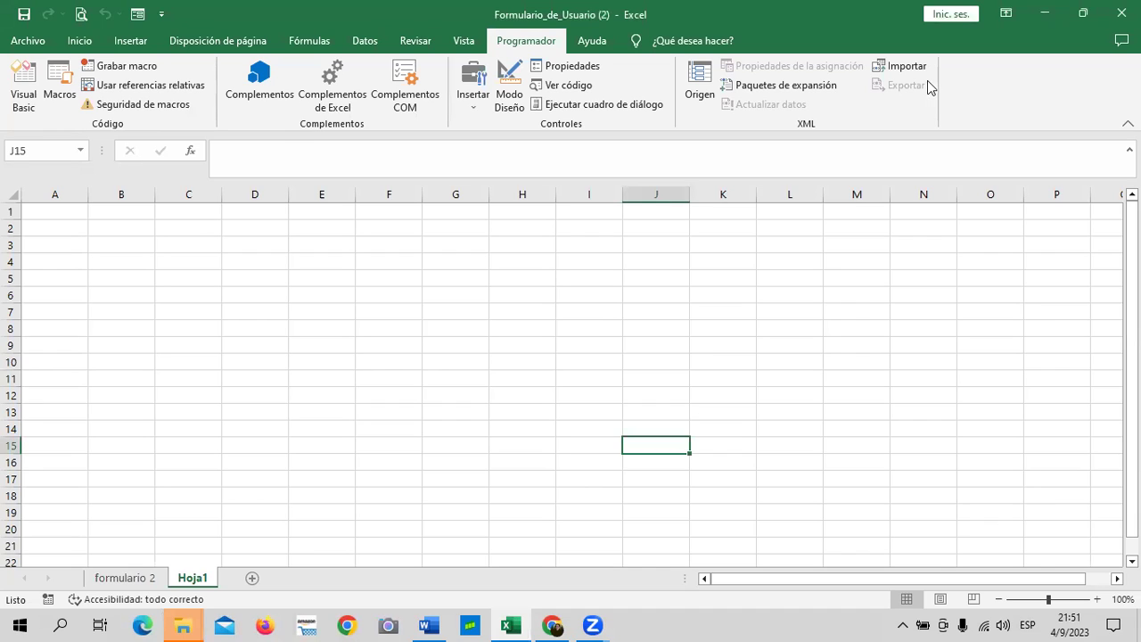
right_click(192, 577)
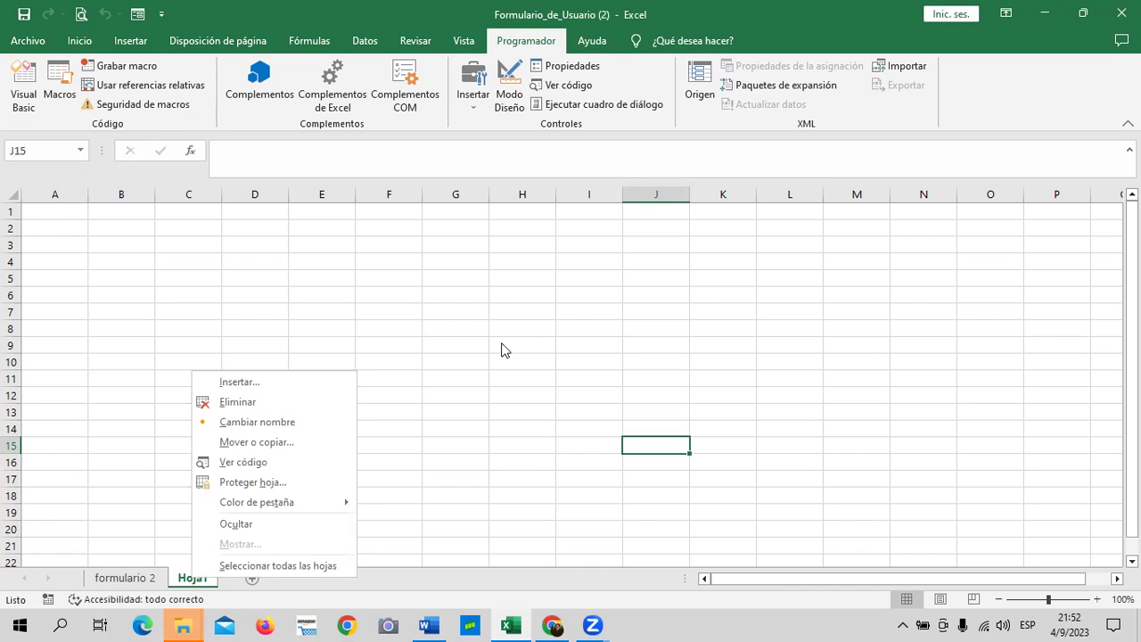
left_click(554, 324)
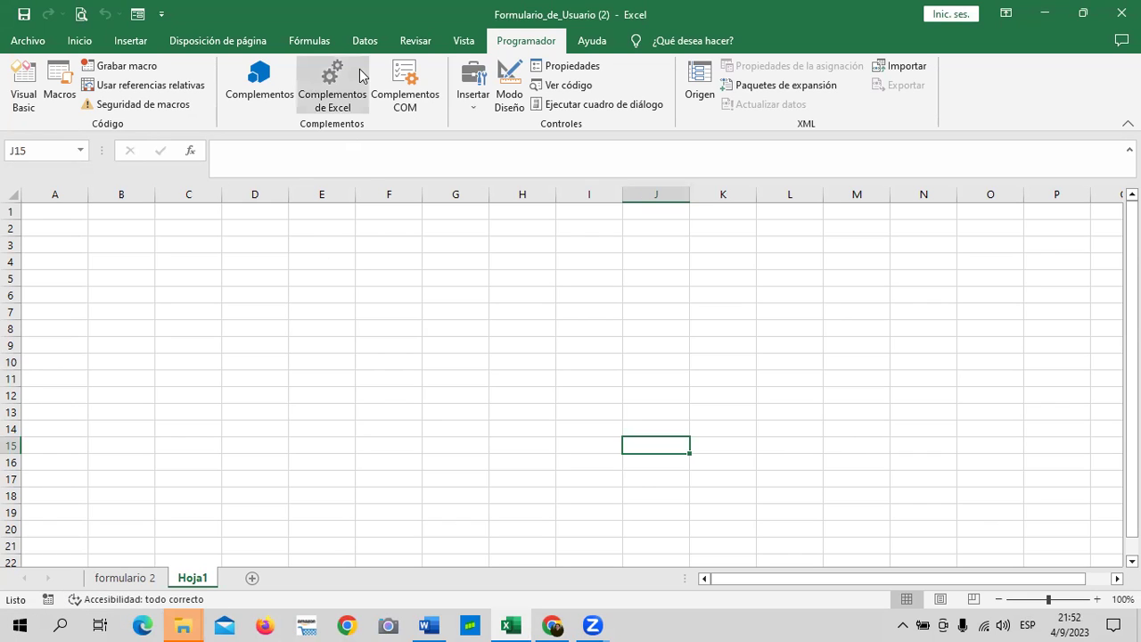
- Draw a form-control button over G2:H4 on Hoja1 and assign it a new macro
left_click(475, 105)
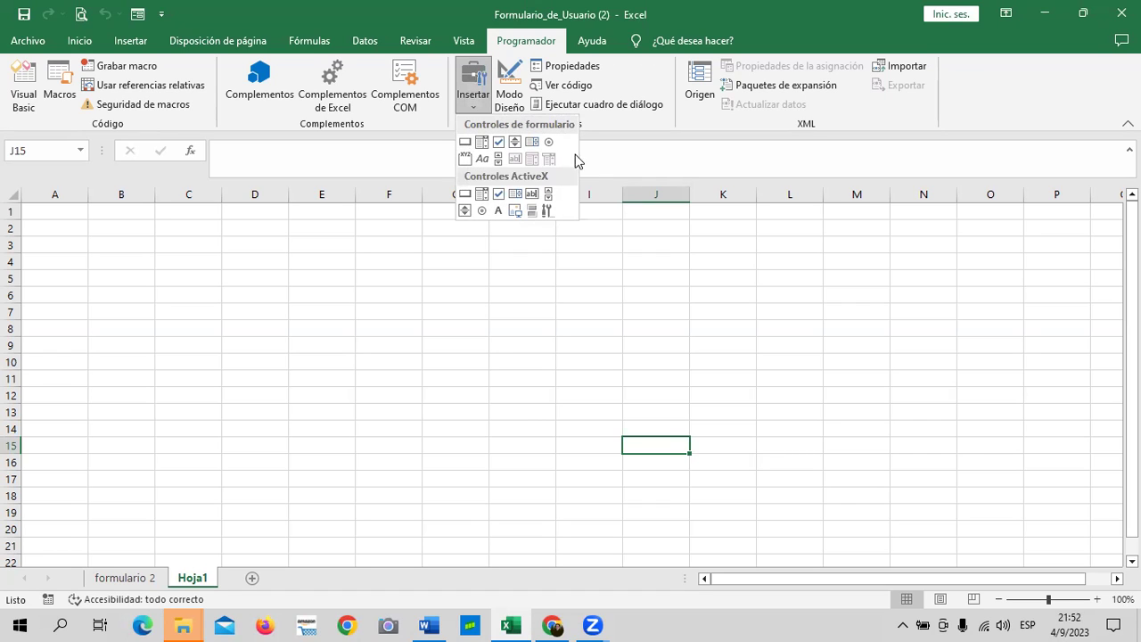
left_click(463, 144)
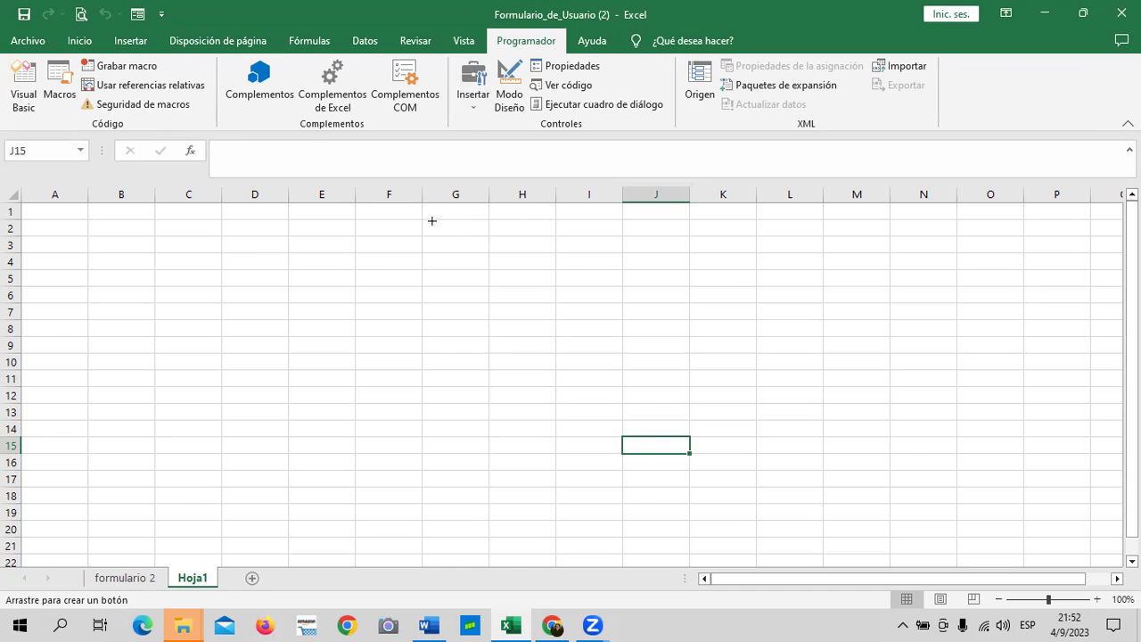
left_click_drag(424, 219, 547, 260)
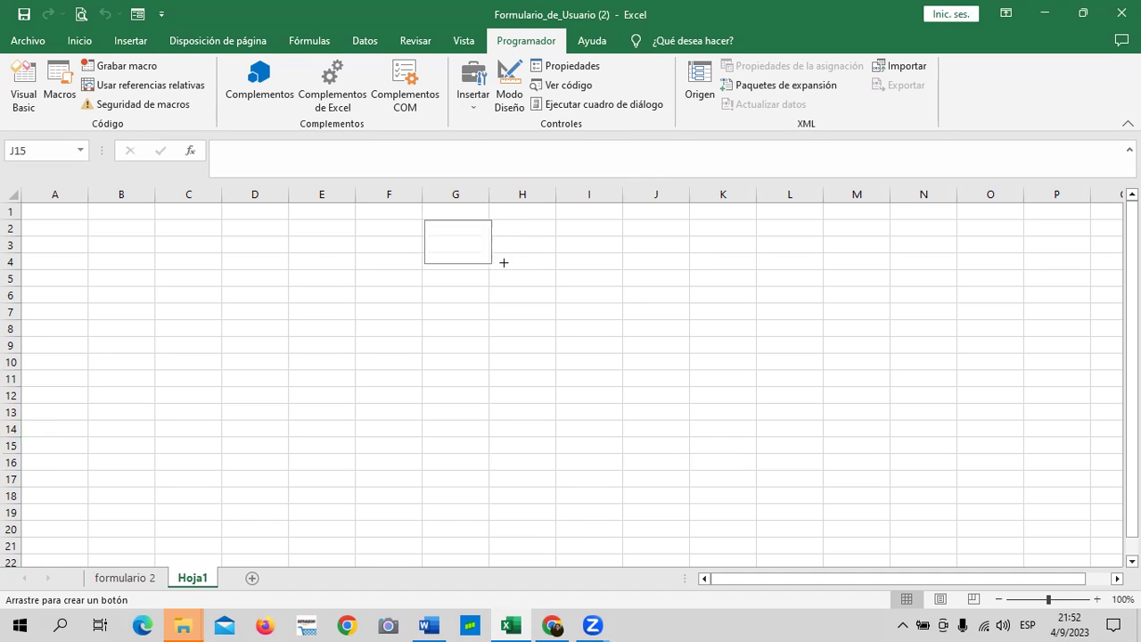
left_click_drag(547, 261, 549, 260)
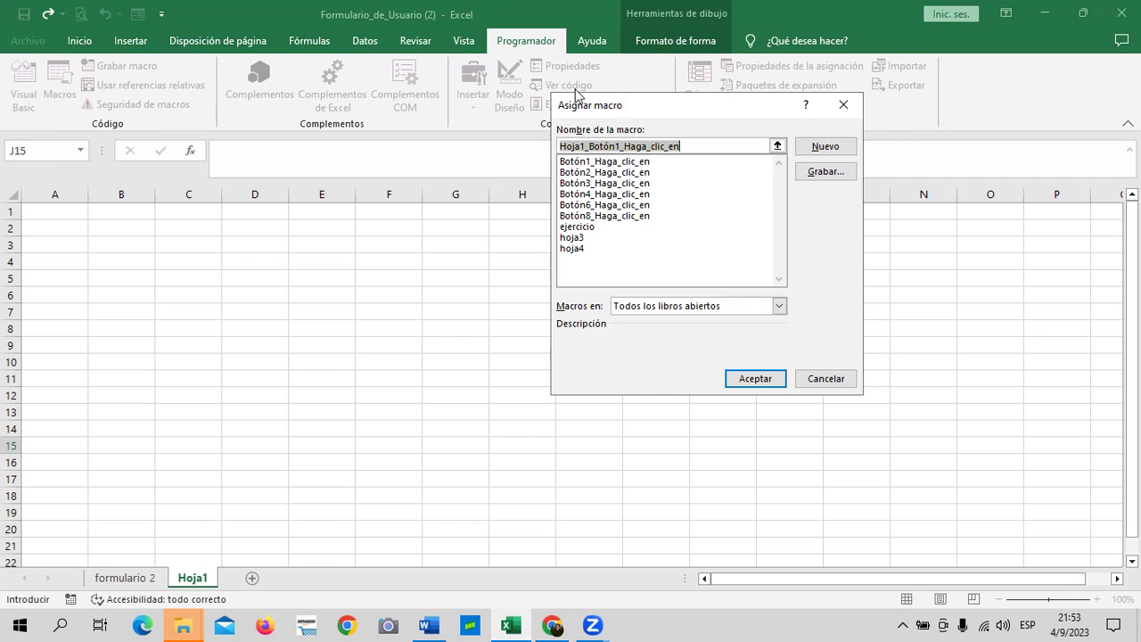
left_click(818, 148)
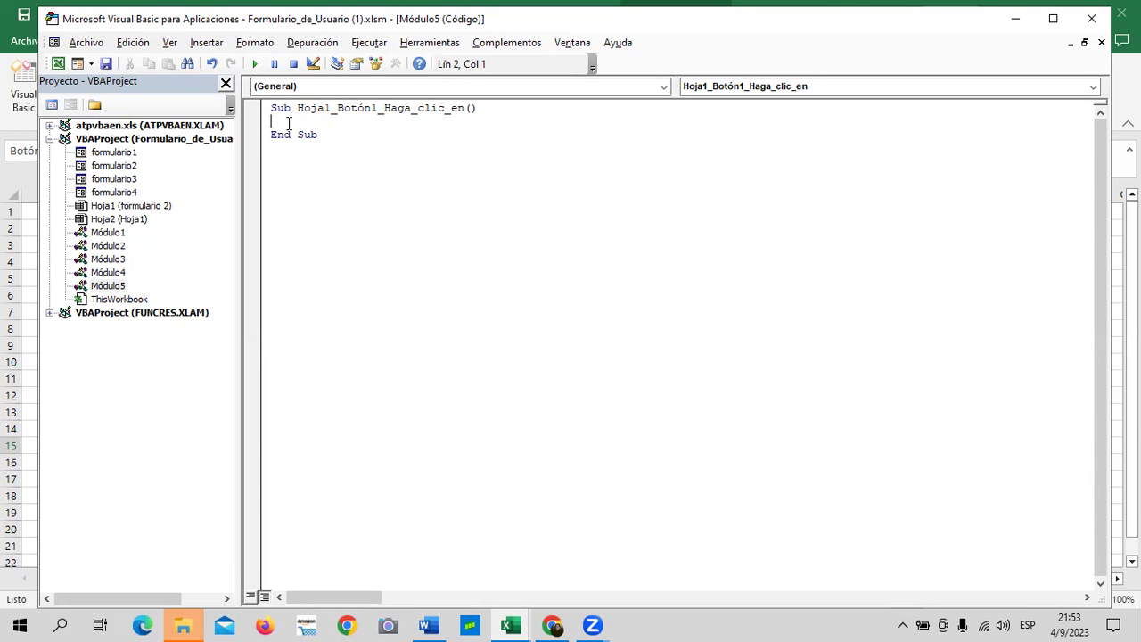
- Write formulario4.Show in the Hoja1_Botón1_Haga_clic_en macro, fixing the misspelled form name
type("formula")
type("roi")
key("BackSpace")
key("BackSpace")
type("io4")
type(".")
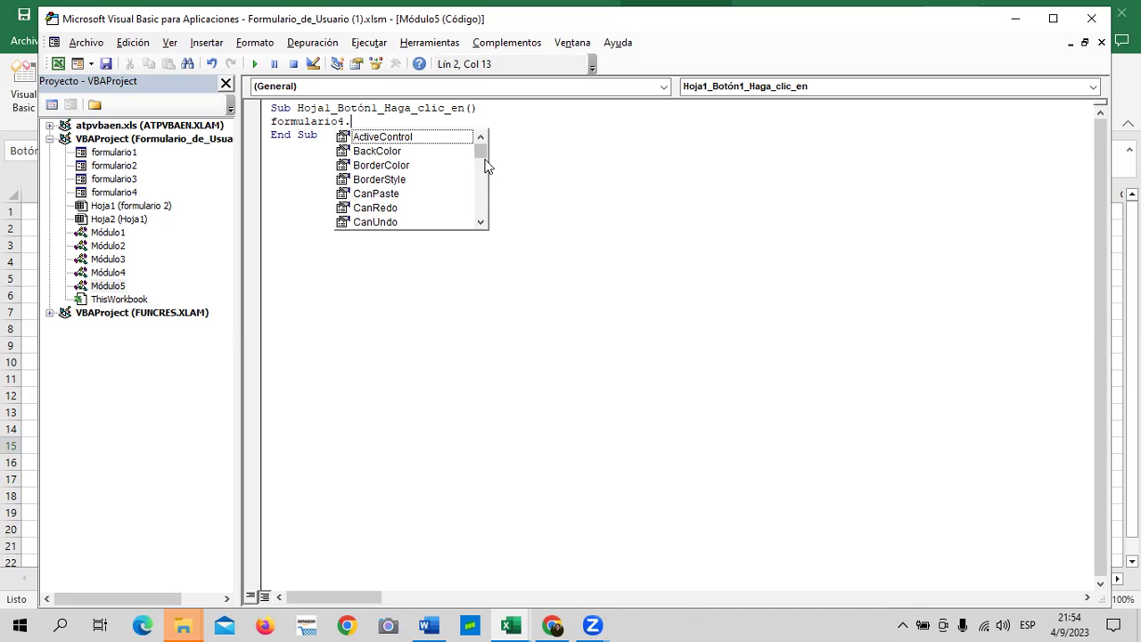
type("S")
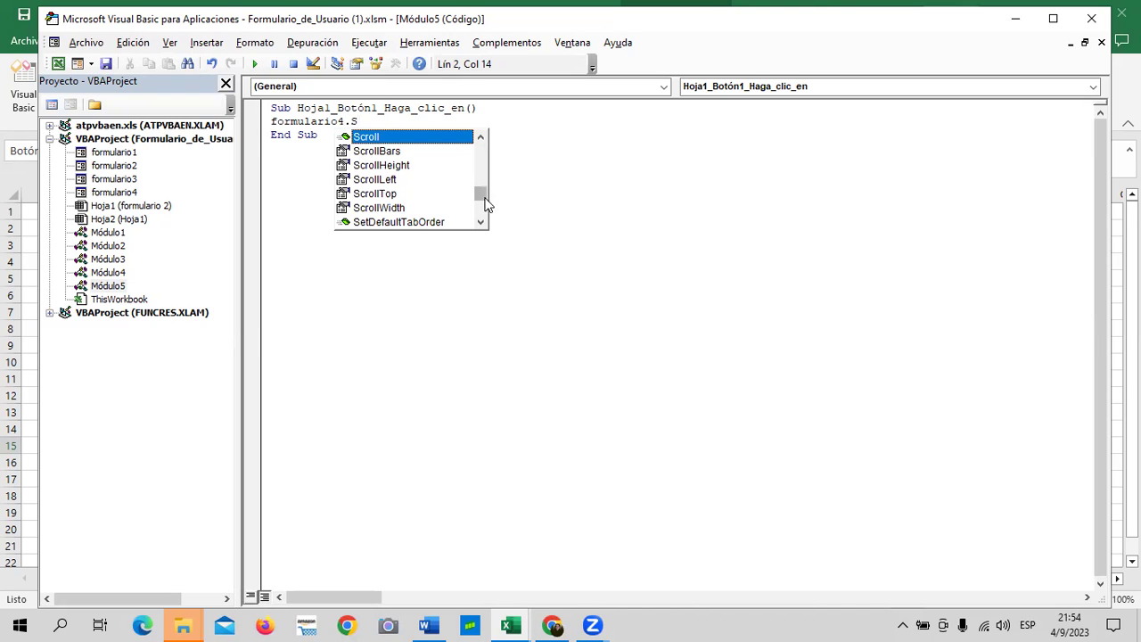
mouse_move(482, 198)
left_mouse_down()
mouse_move(481, 220)
mouse_move(482, 203)
left_mouse_up()
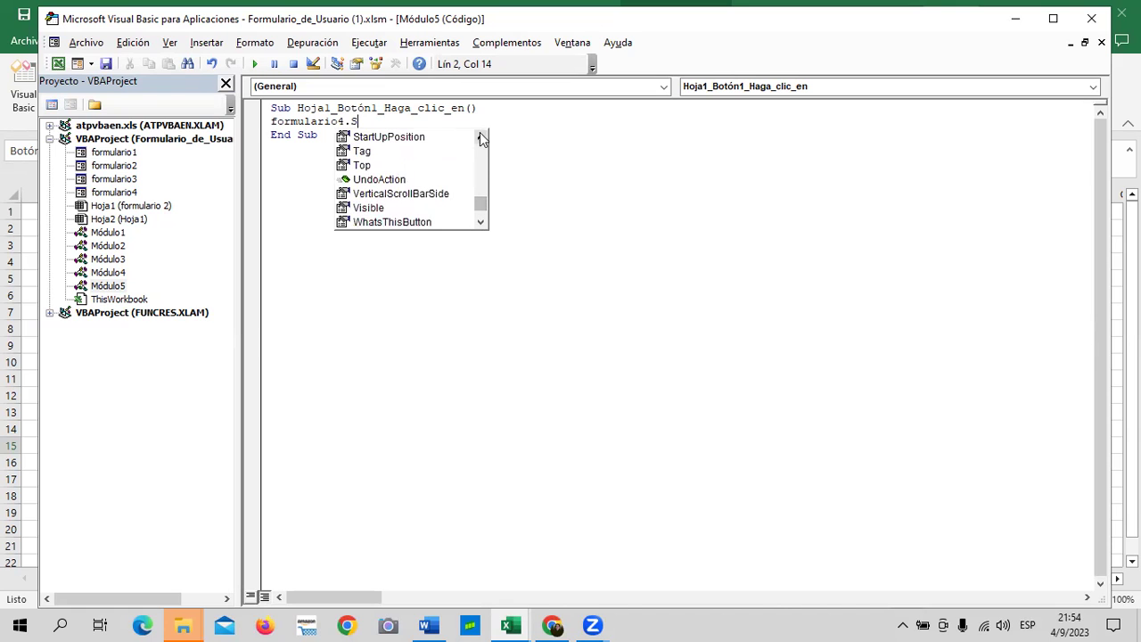
left_click(481, 138)
left_click(481, 138)
left_click(481, 138)
left_click(481, 138)
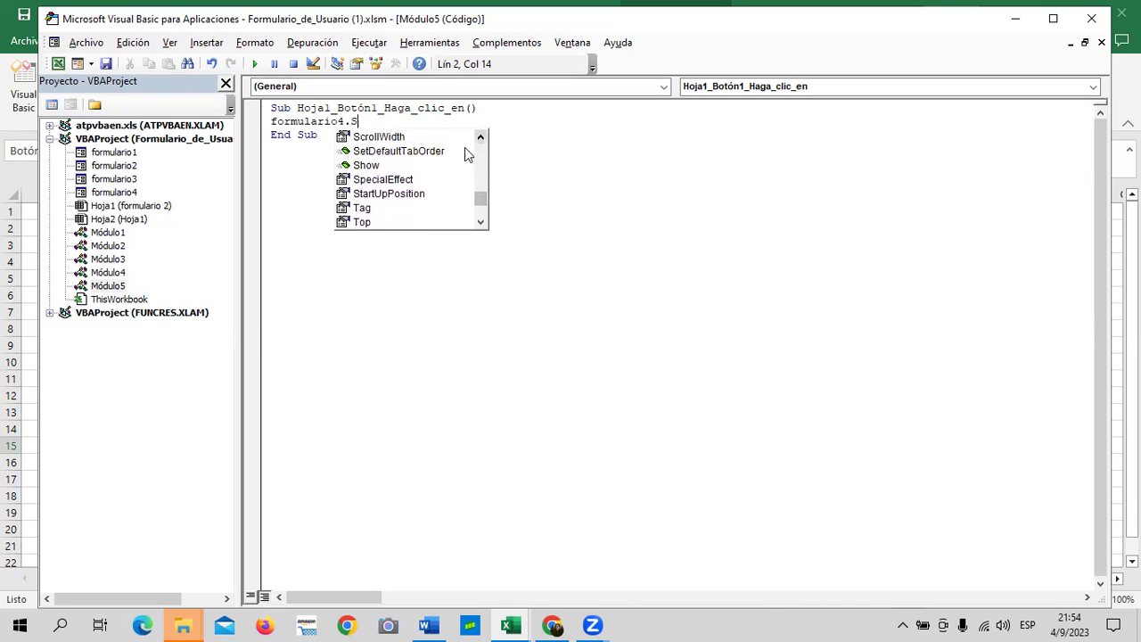
left_click(365, 168)
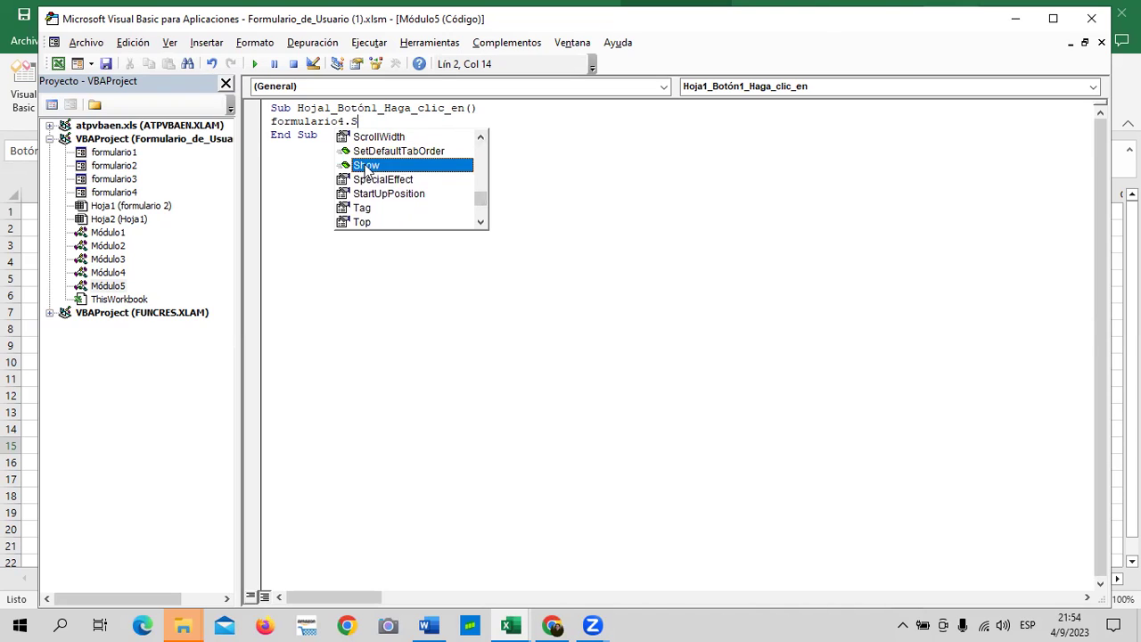
double_click(366, 167)
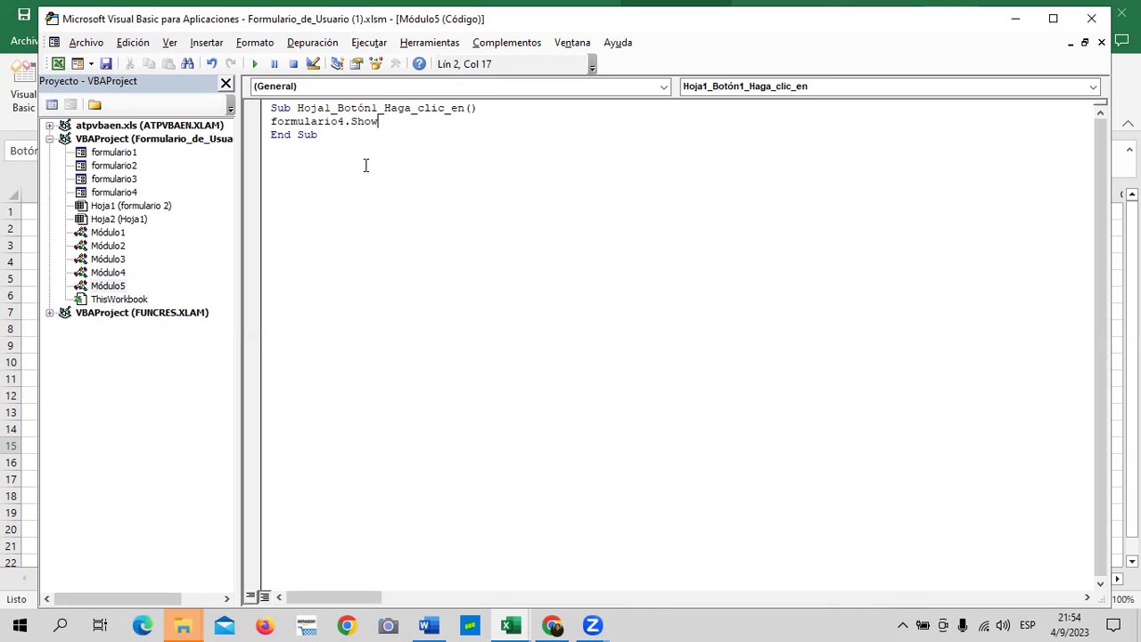
left_click(464, 229)
key("alt+F11")
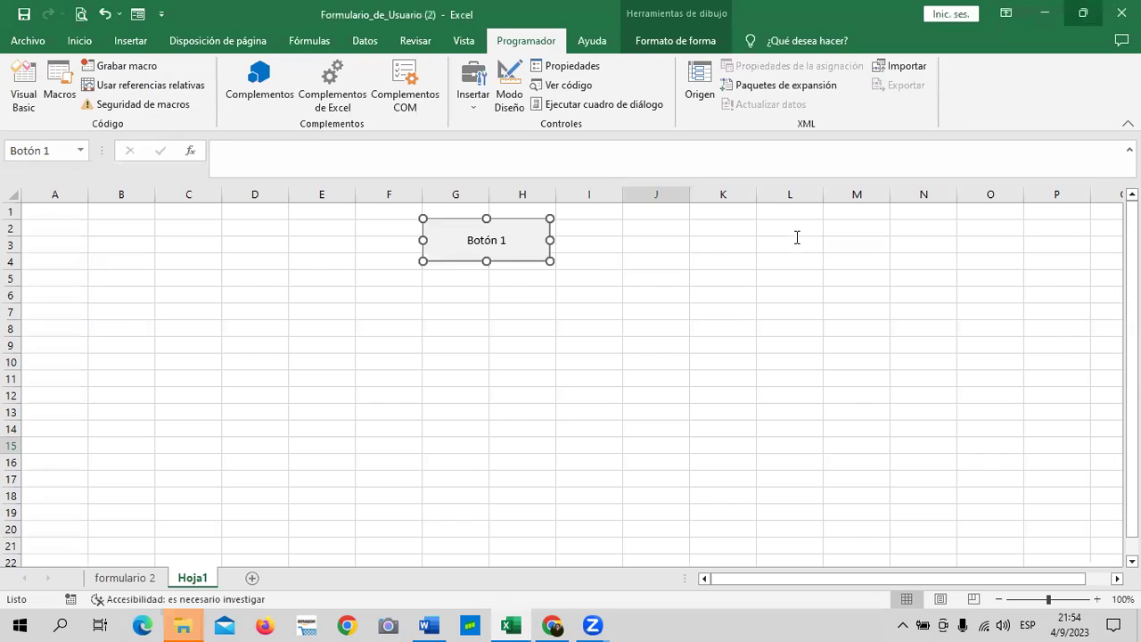
left_click(729, 264)
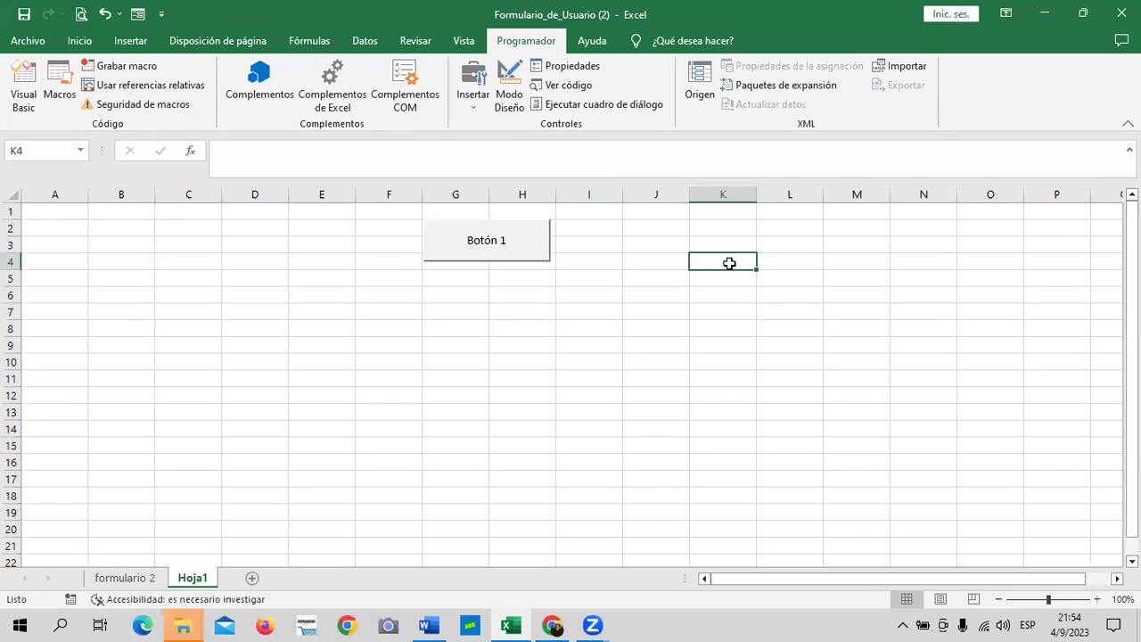
left_click(540, 241)
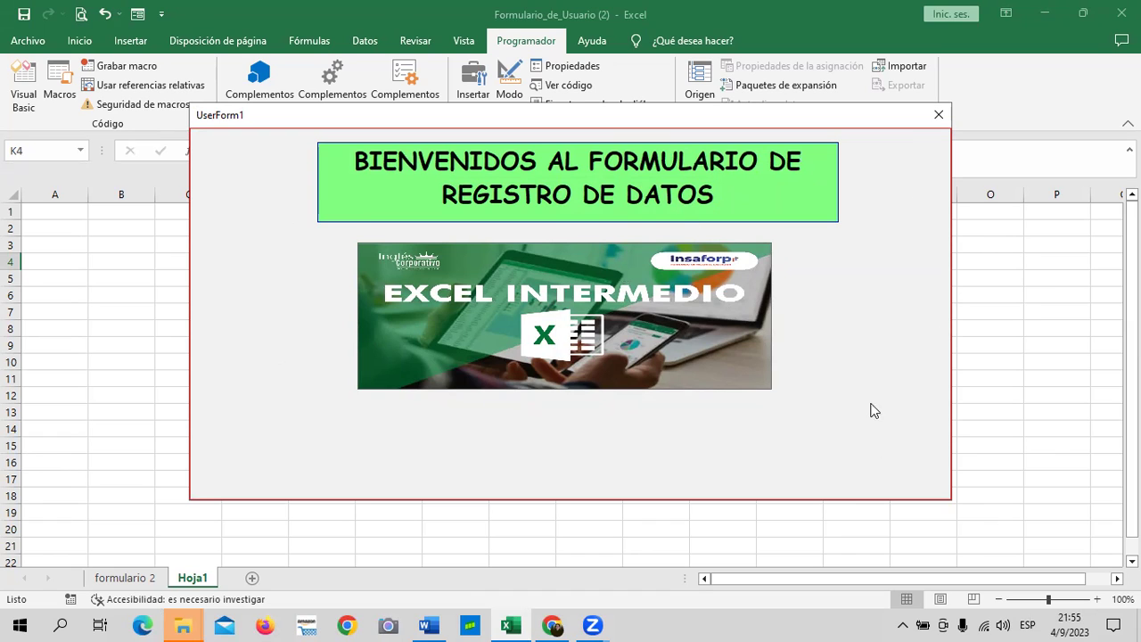
left_click(939, 115)
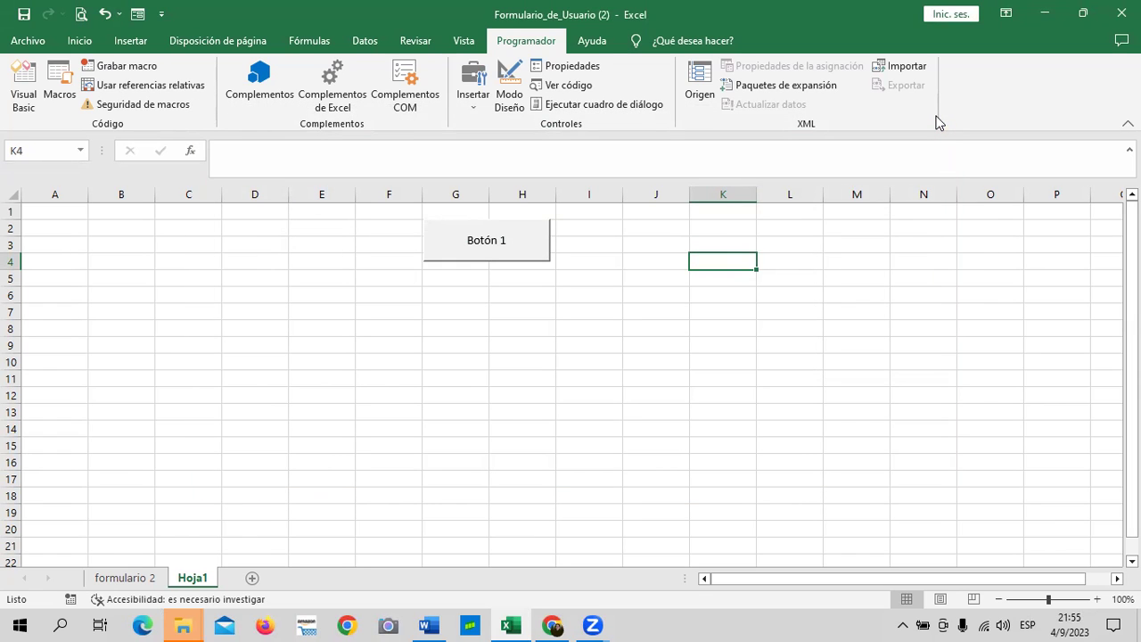
- Replace the Botón 1 caption with 'FORMULARIO 4' and test that it opens the welcome form
right_click(534, 255)
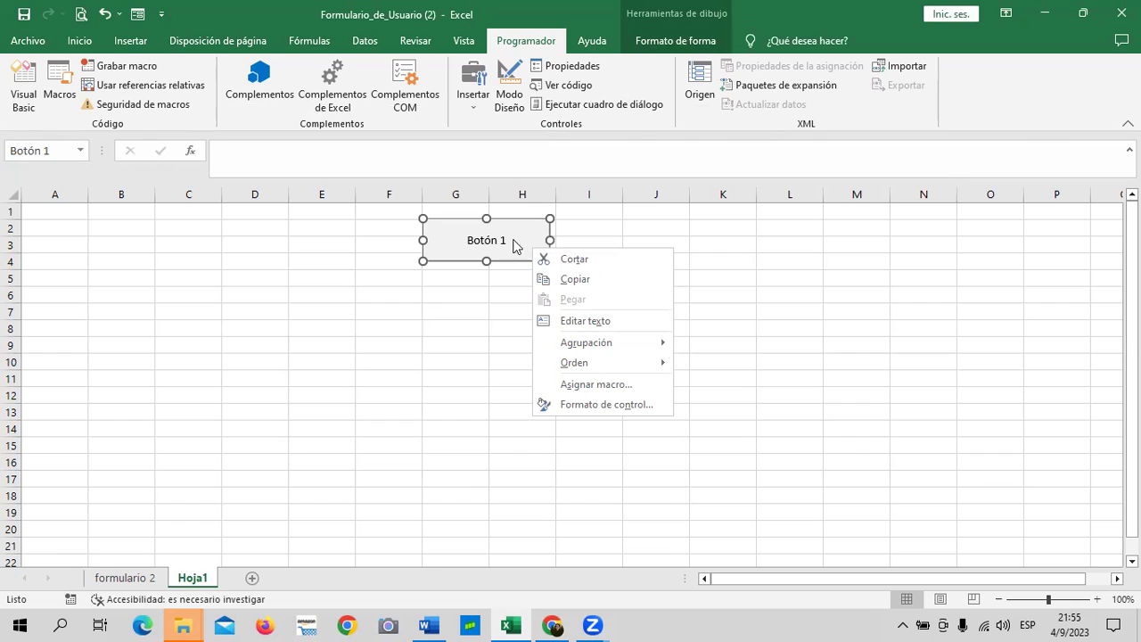
right_click(514, 252)
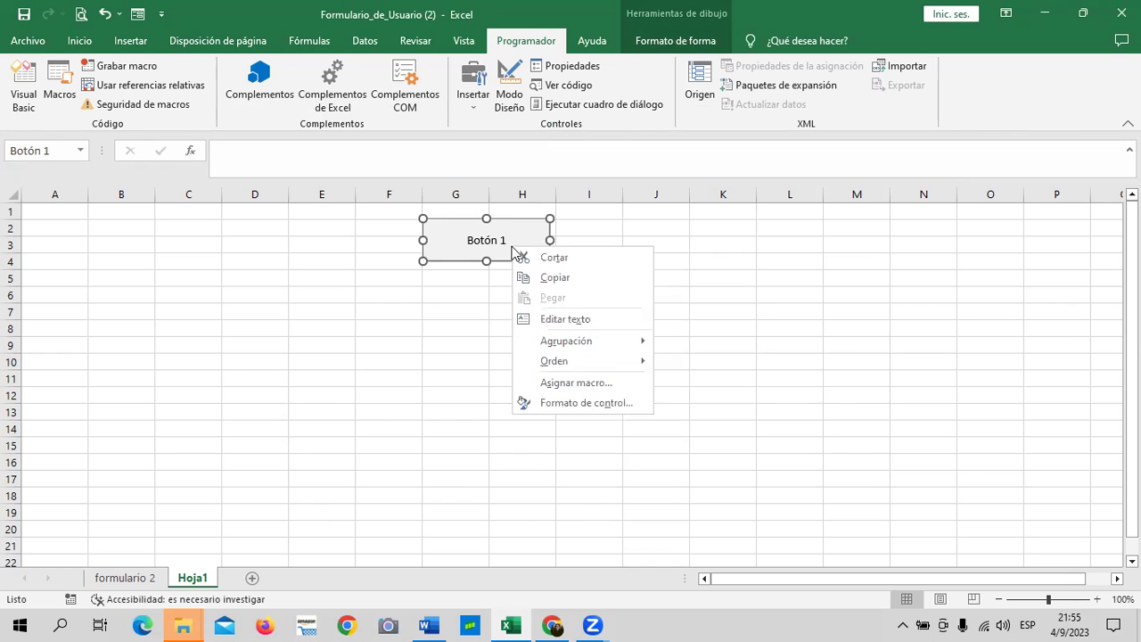
left_click(579, 319)
left_click(507, 239)
key("BackSpace")
key("BackSpace")
key("BackSpace")
key("BackSpace")
key("BackSpace")
key("BackSpace")
key("BackSpace")
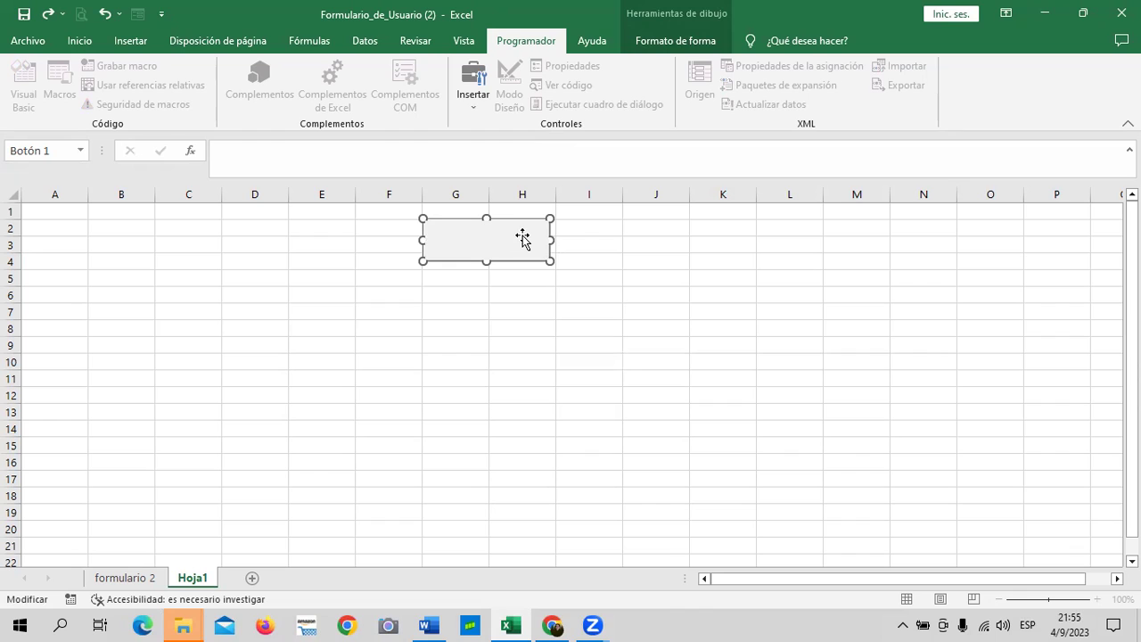
key("Caps_Lock")
type("FORMULARIO 4")
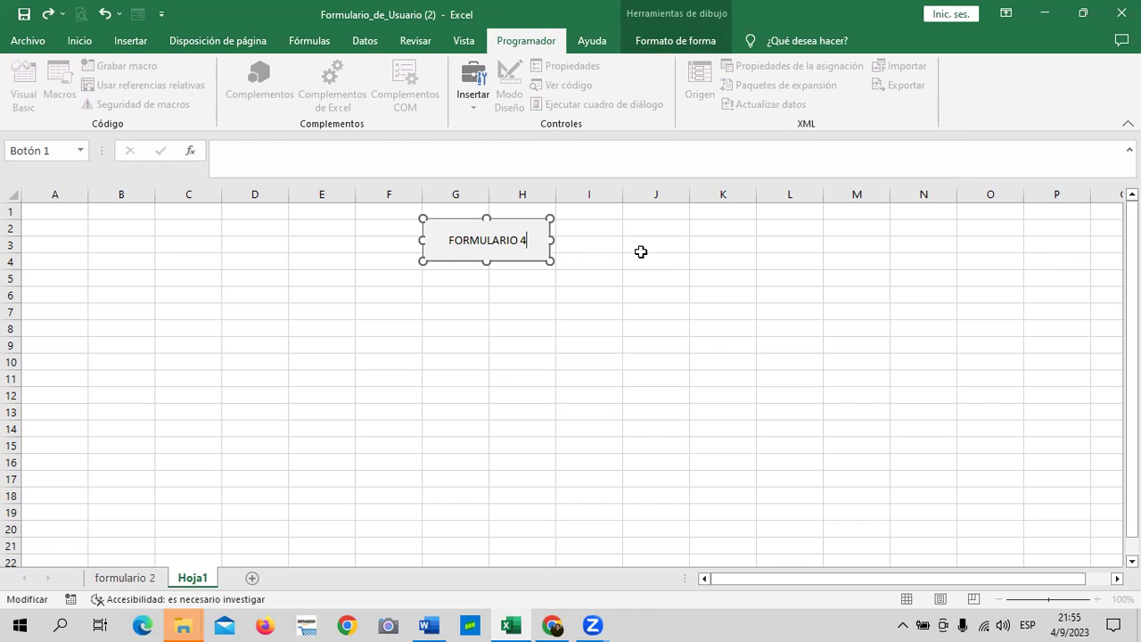
left_click(632, 255)
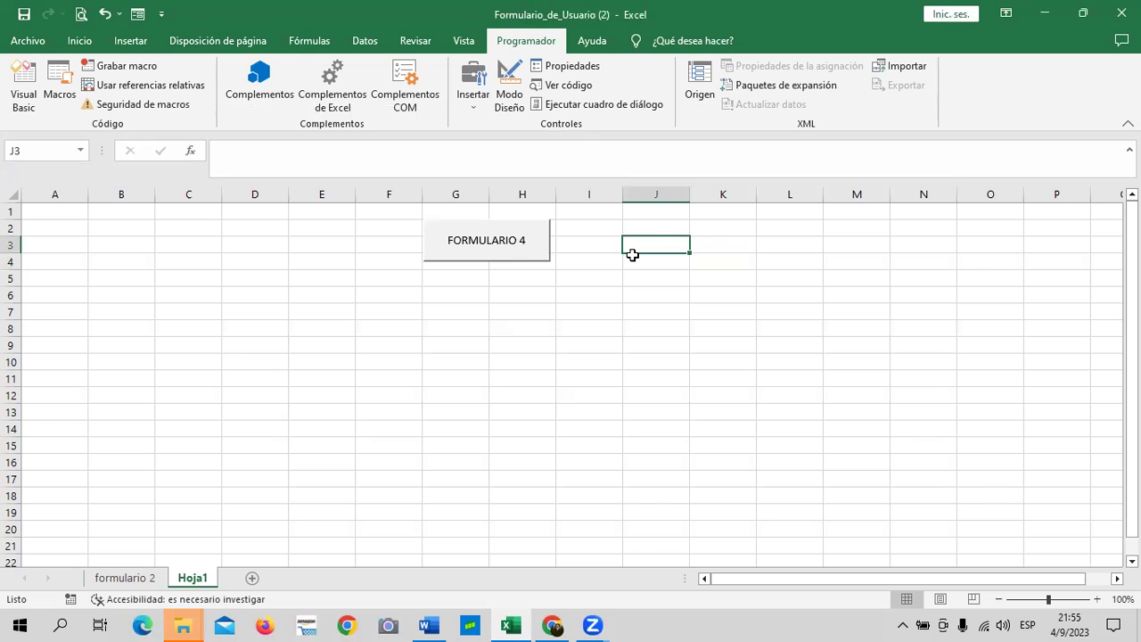
left_click(522, 248)
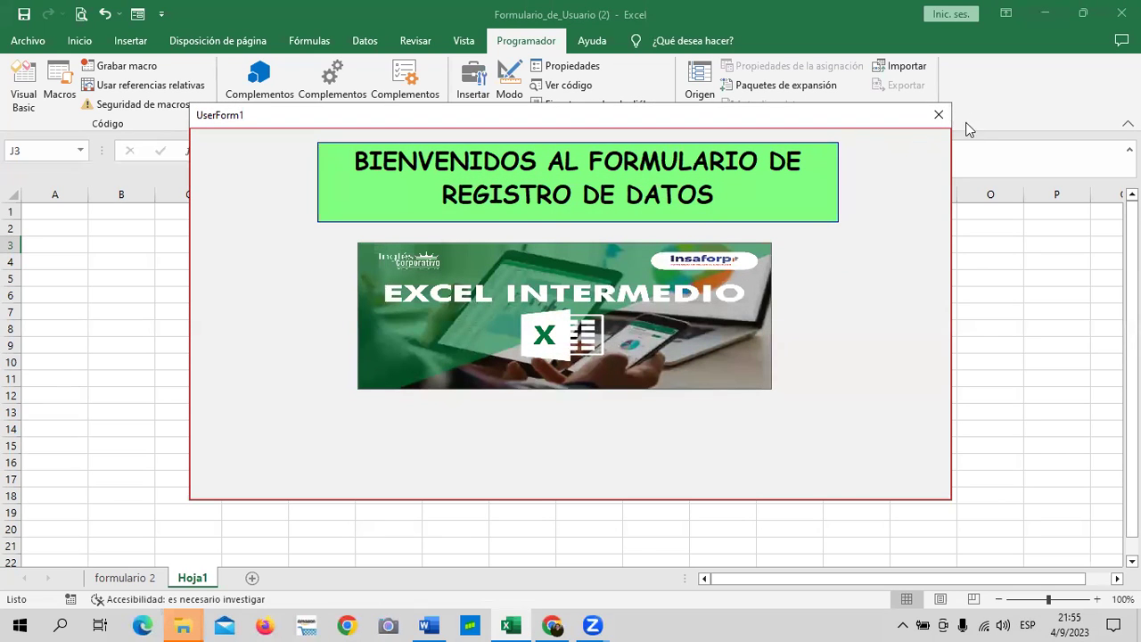
left_click(938, 114)
- Format the FORMULARIO 4 caption as bold, size 14, Verde azulado (teal) via Formato de control
right_click(550, 261)
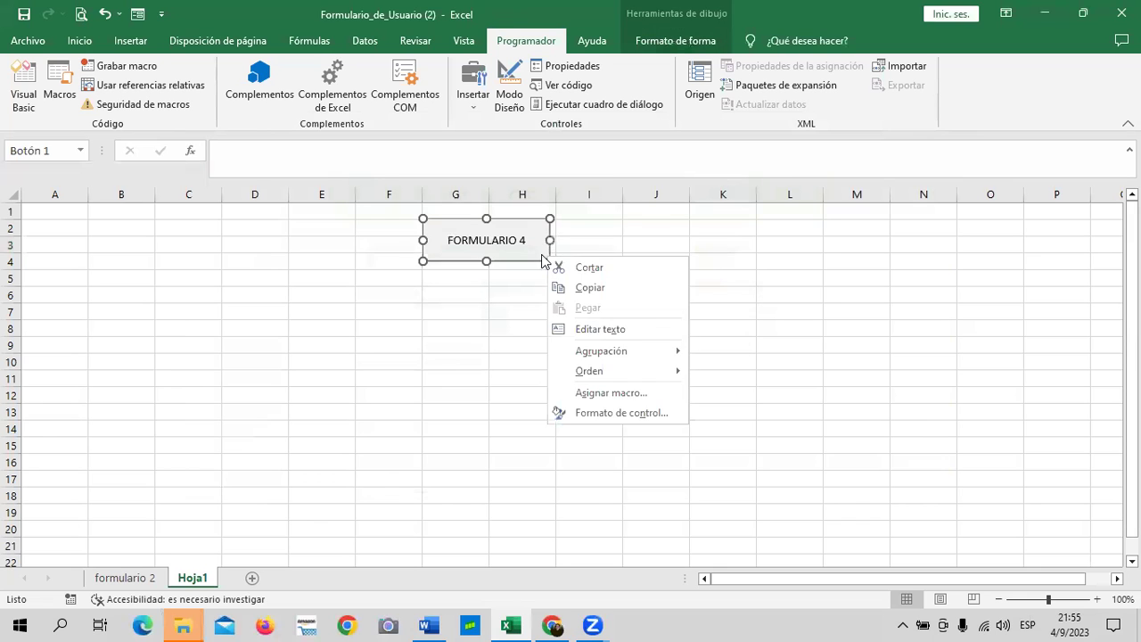
left_click(622, 409)
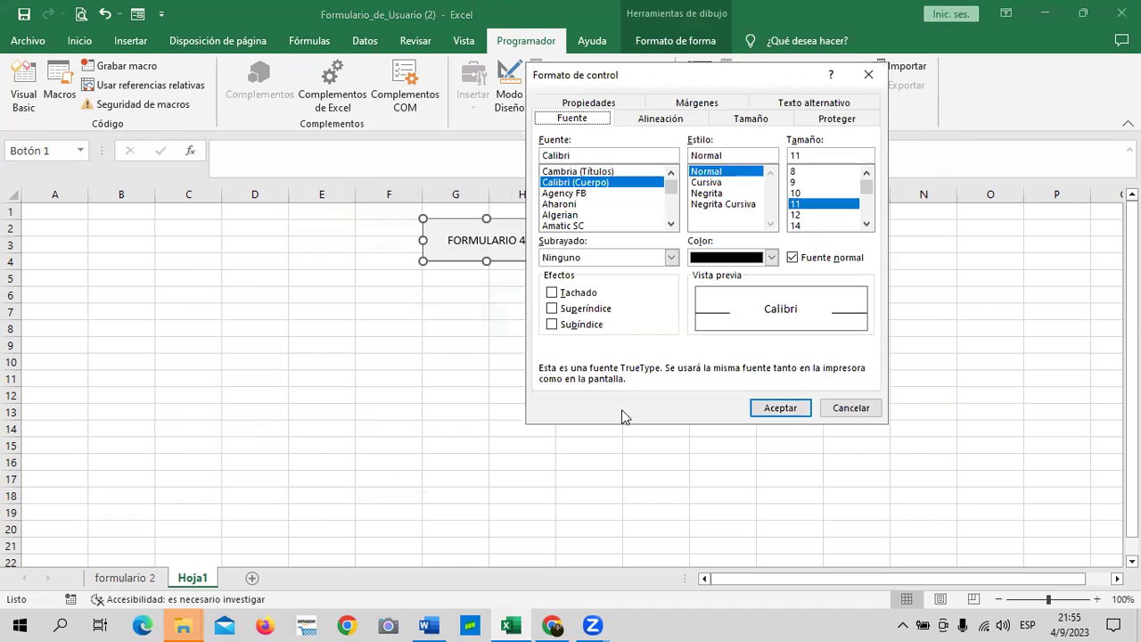
left_click(771, 257)
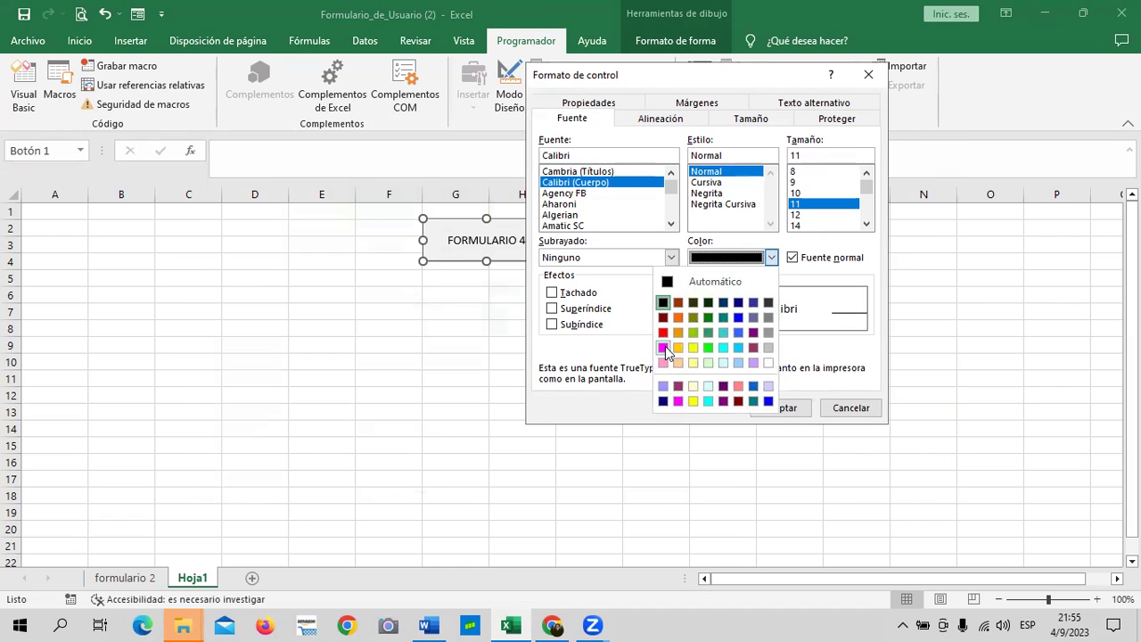
left_click(722, 318)
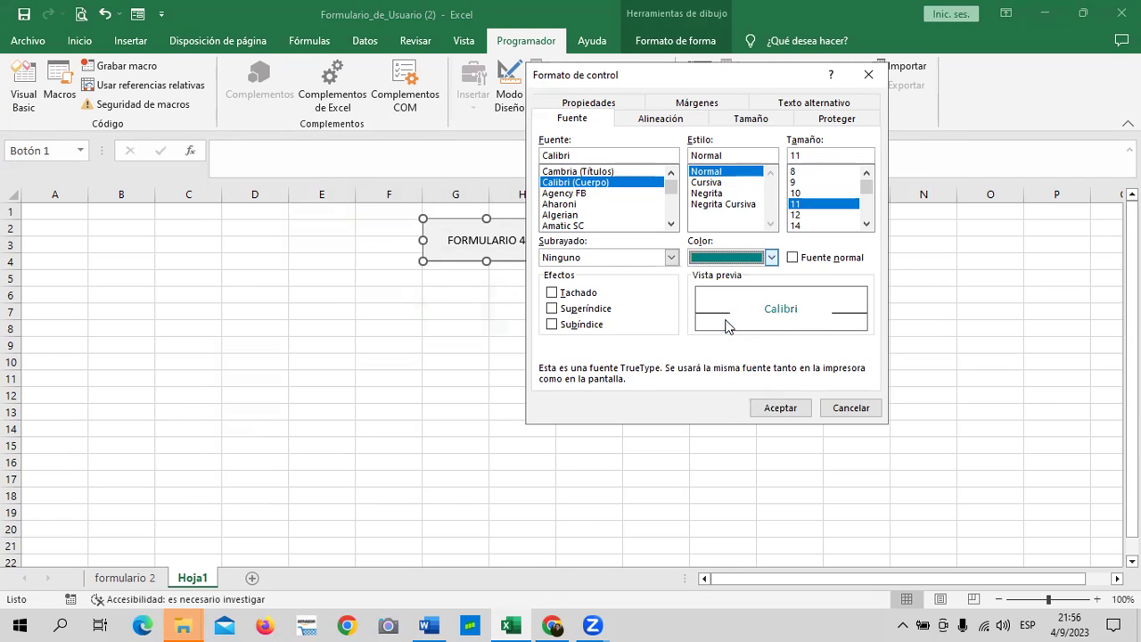
left_click(795, 225)
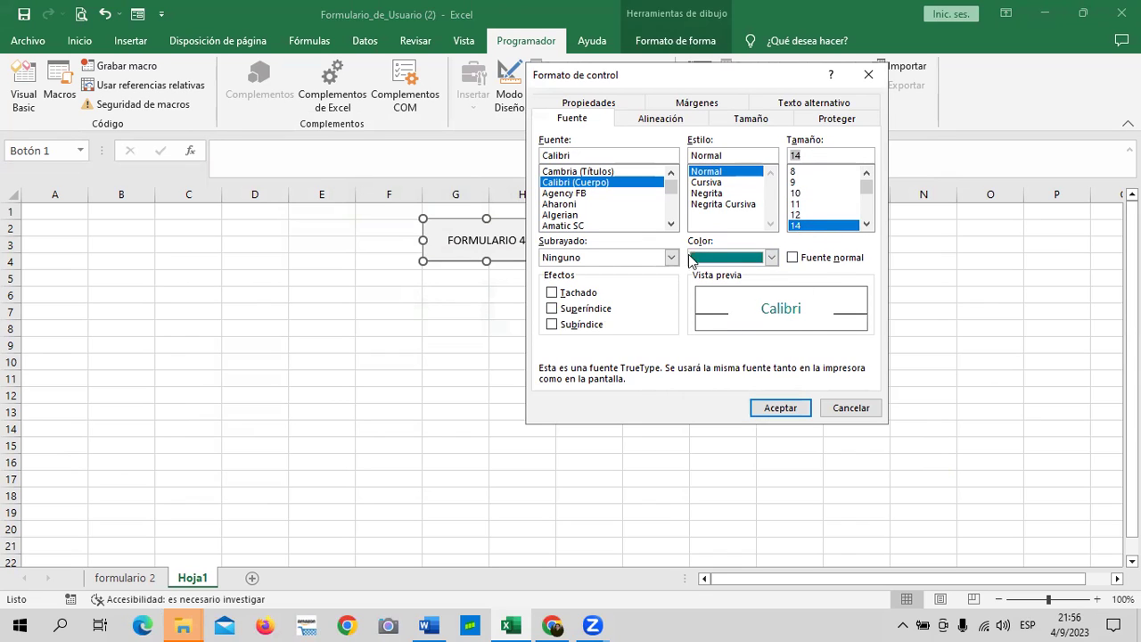
left_click(710, 194)
left_click(787, 405)
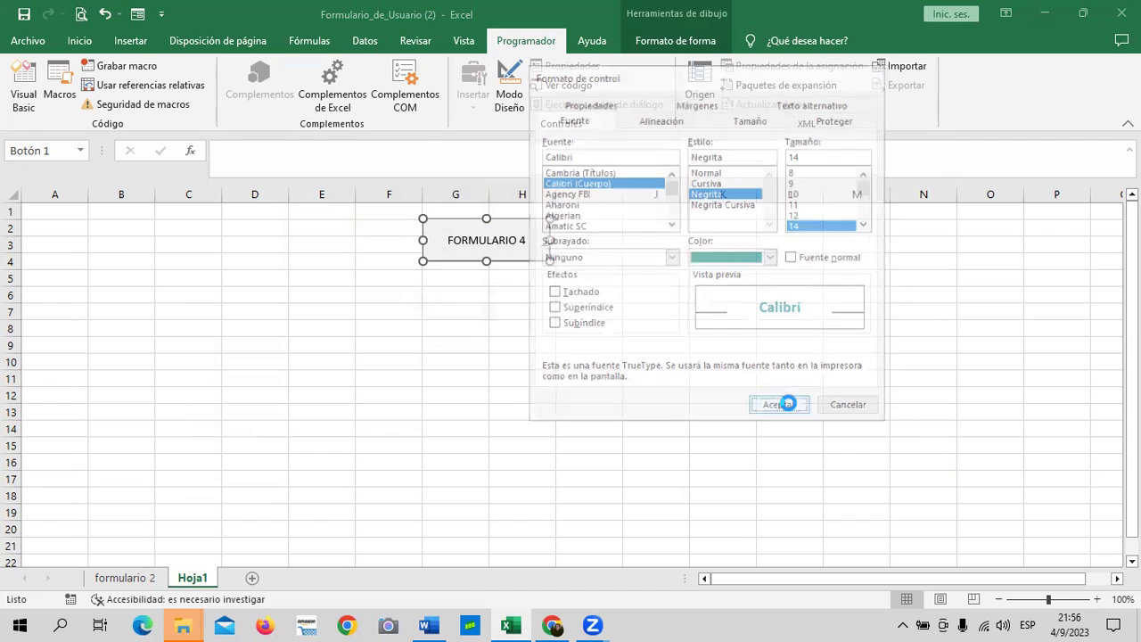
left_click(731, 328)
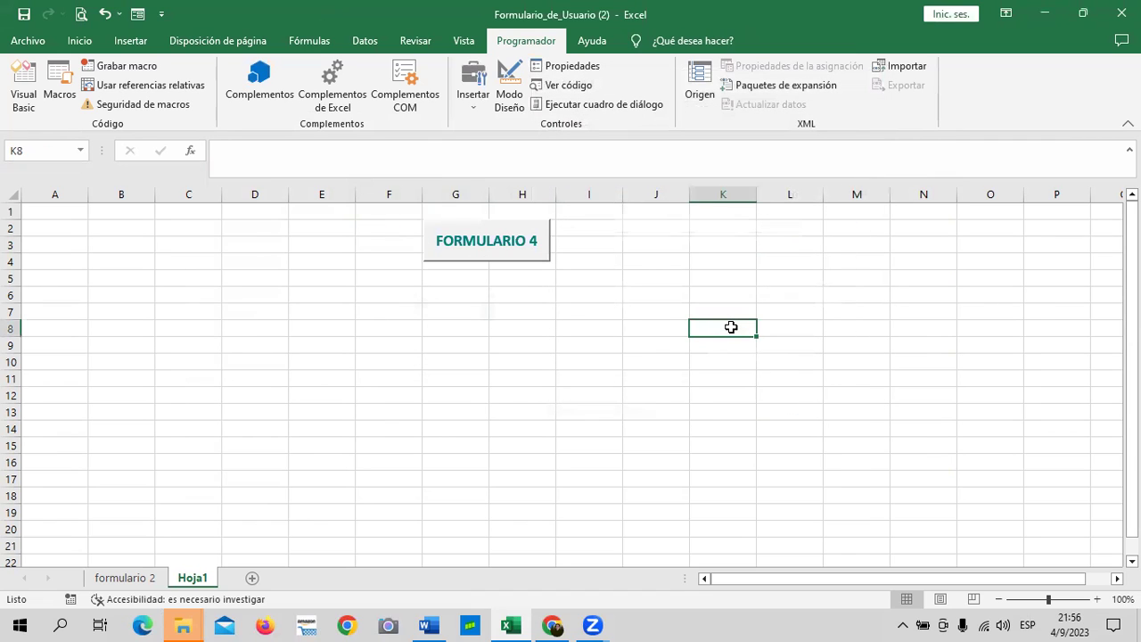
- Toggle design mode and test that FORMULARIO 4 opens the welcome form
right_click(497, 256)
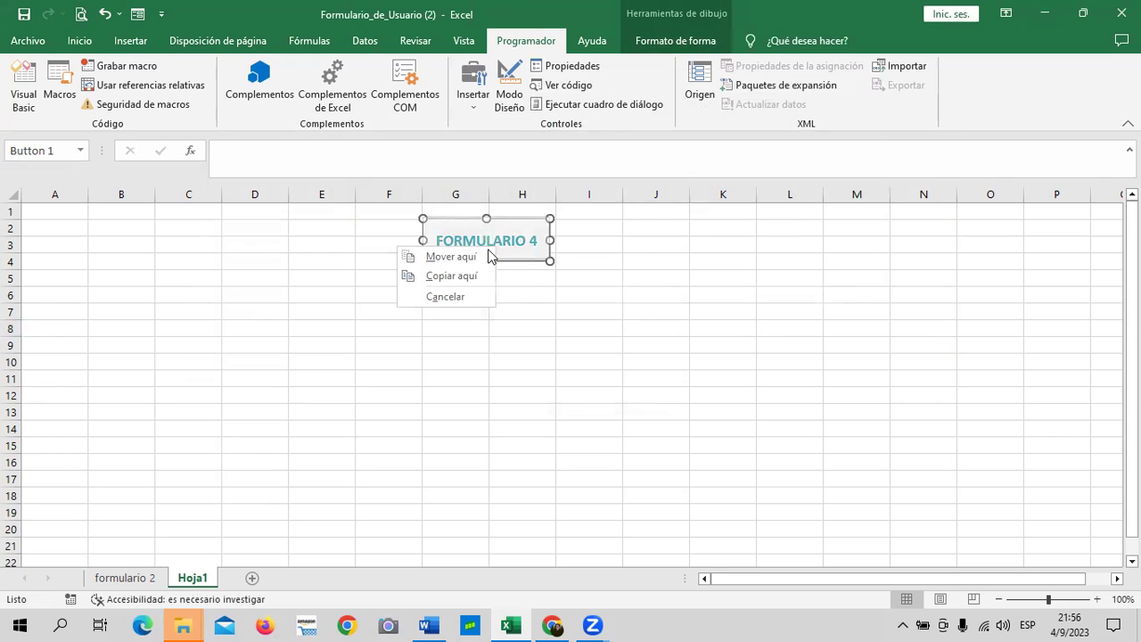
left_click(531, 249)
left_click(506, 327)
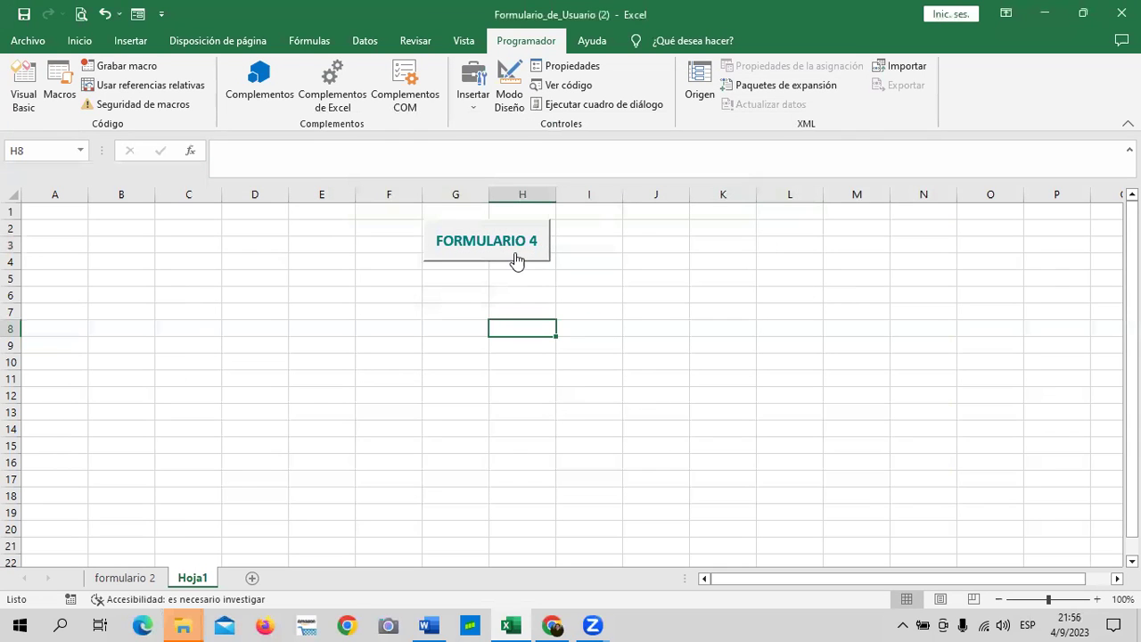
left_click(509, 89)
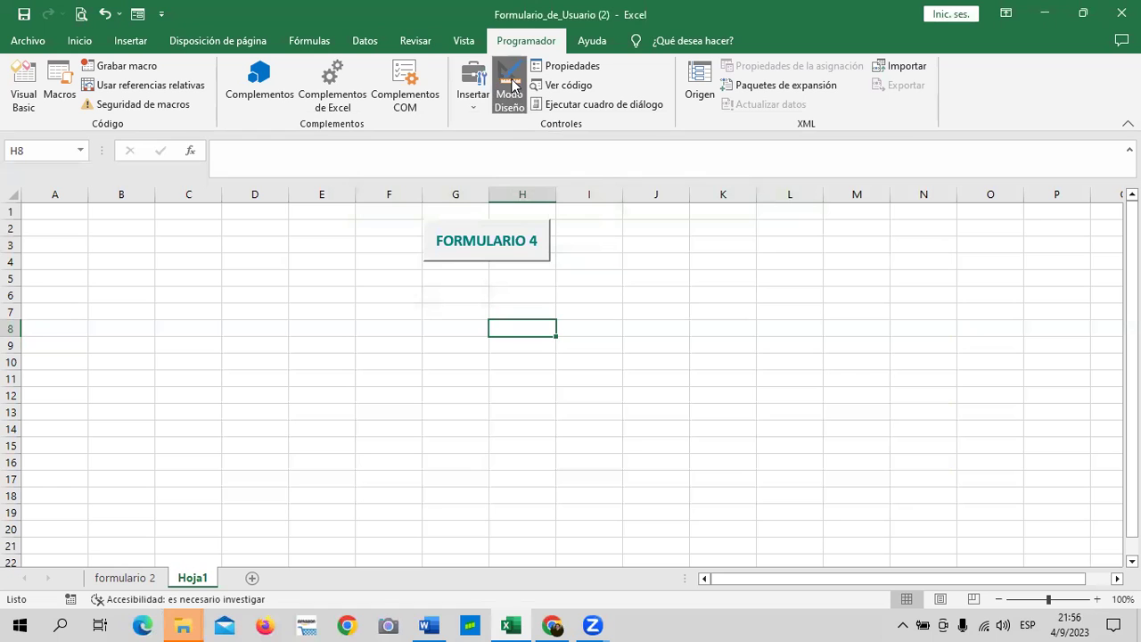
left_click(498, 240)
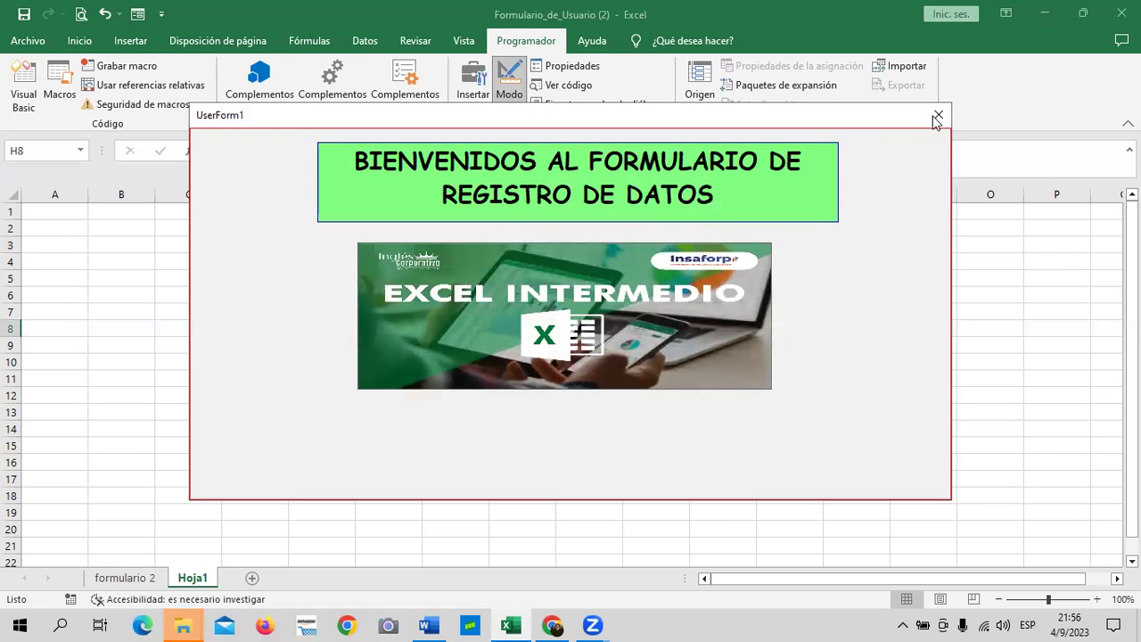
left_click(934, 114)
left_click(509, 91)
left_click(526, 245)
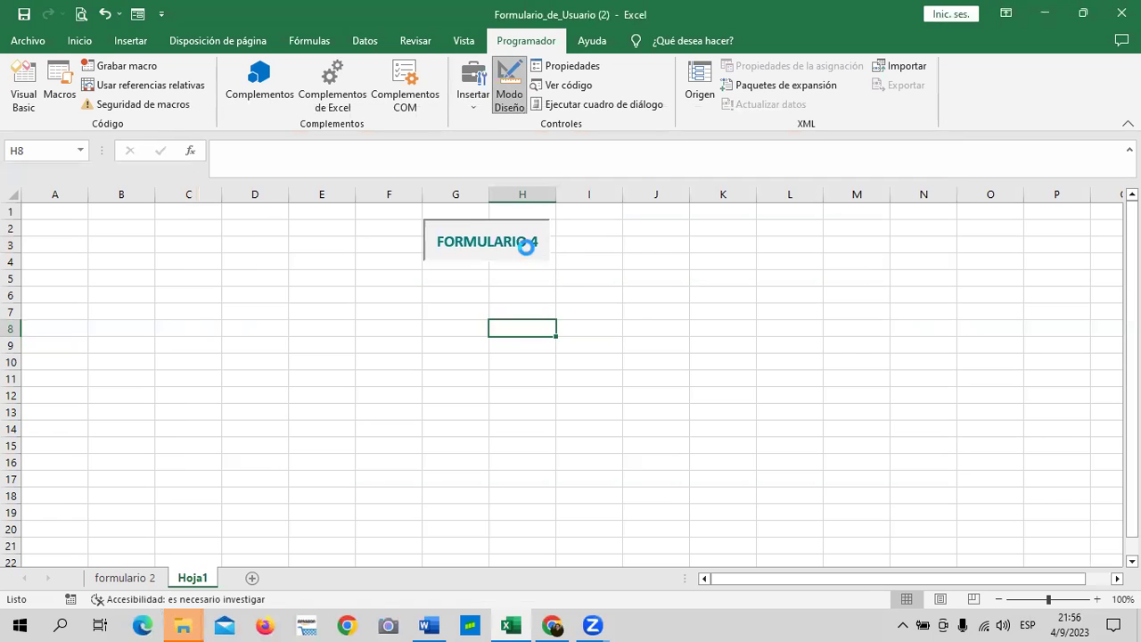
left_click(939, 114)
- Check the FORMULARIO 4 button's options and label, retest it, then show the Insertar controls list
right_click(541, 258)
left_click(482, 243)
right_click(482, 242)
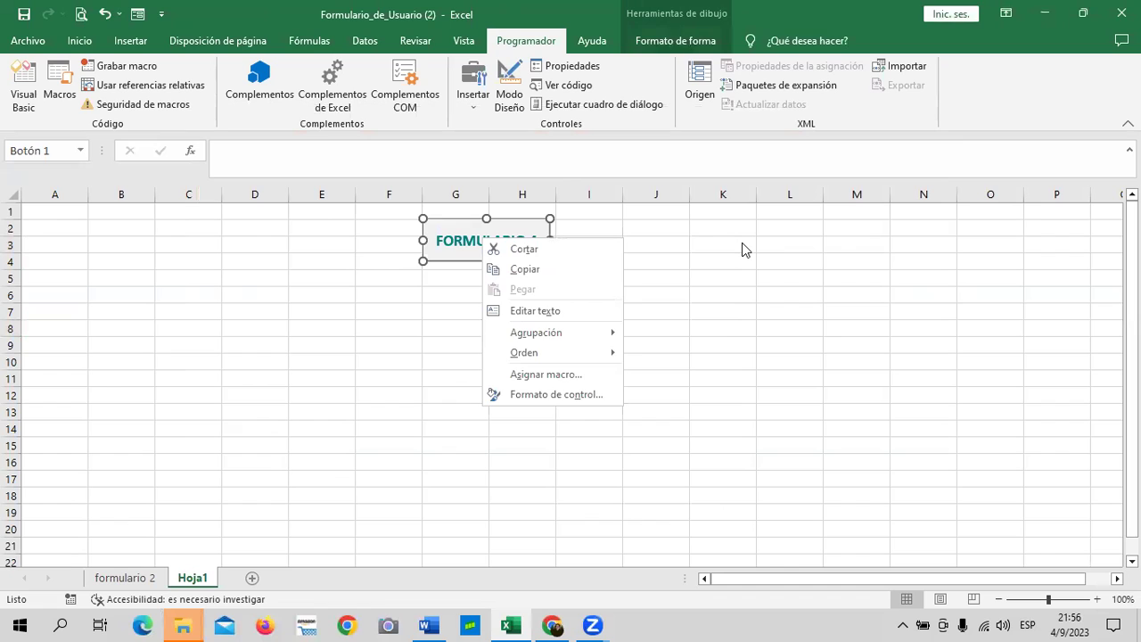
key("Escape")
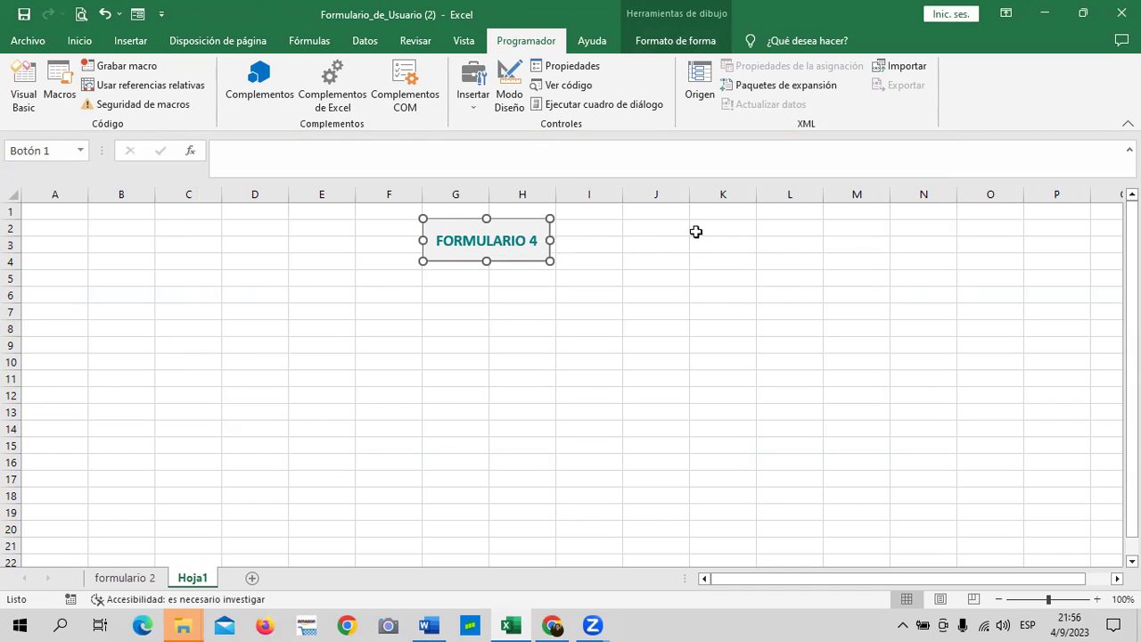
left_click(500, 239)
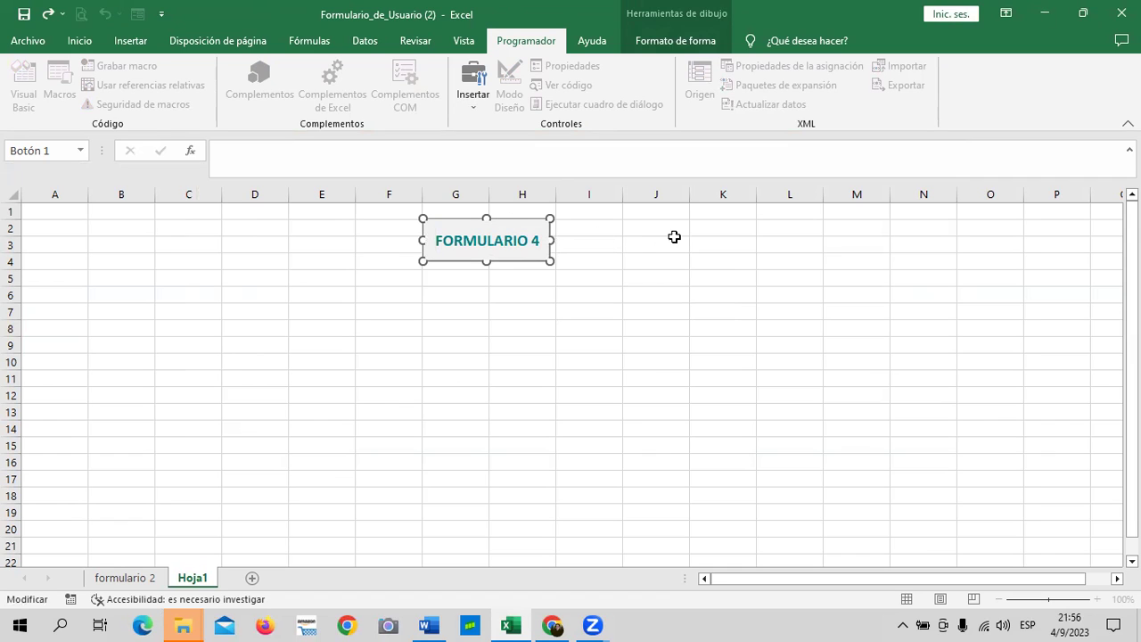
left_click(630, 238)
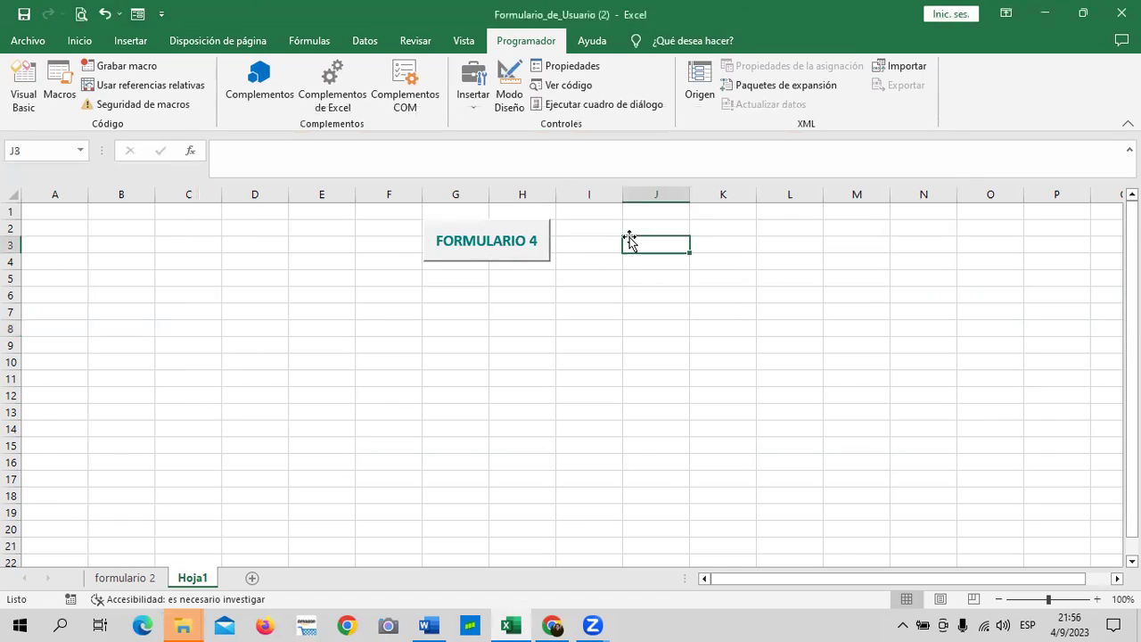
left_click(483, 243)
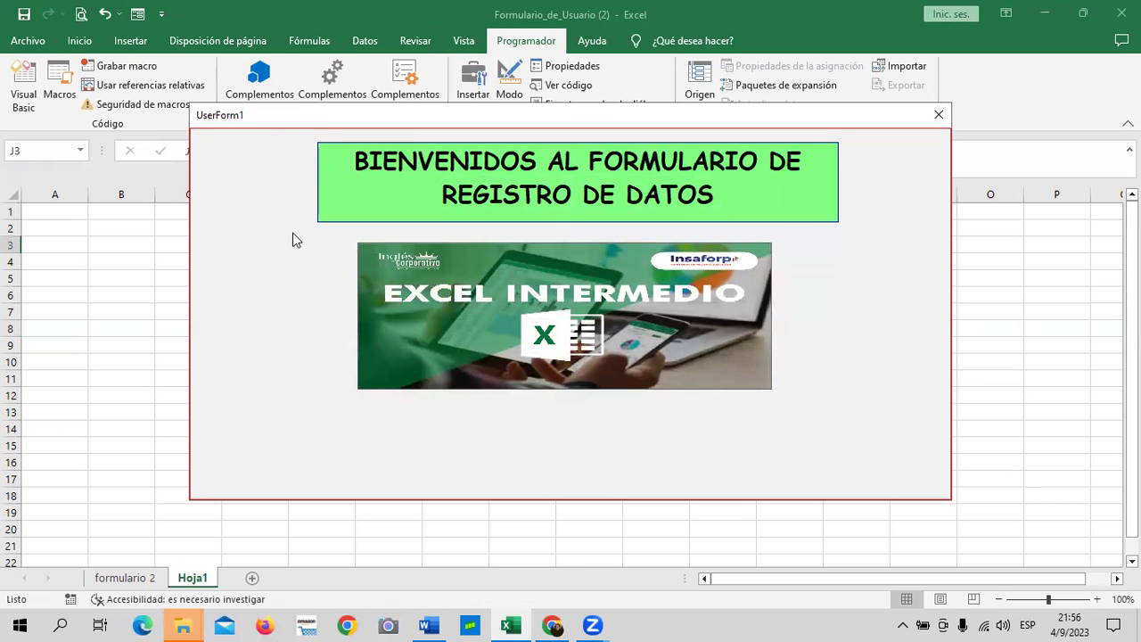
left_click(938, 114)
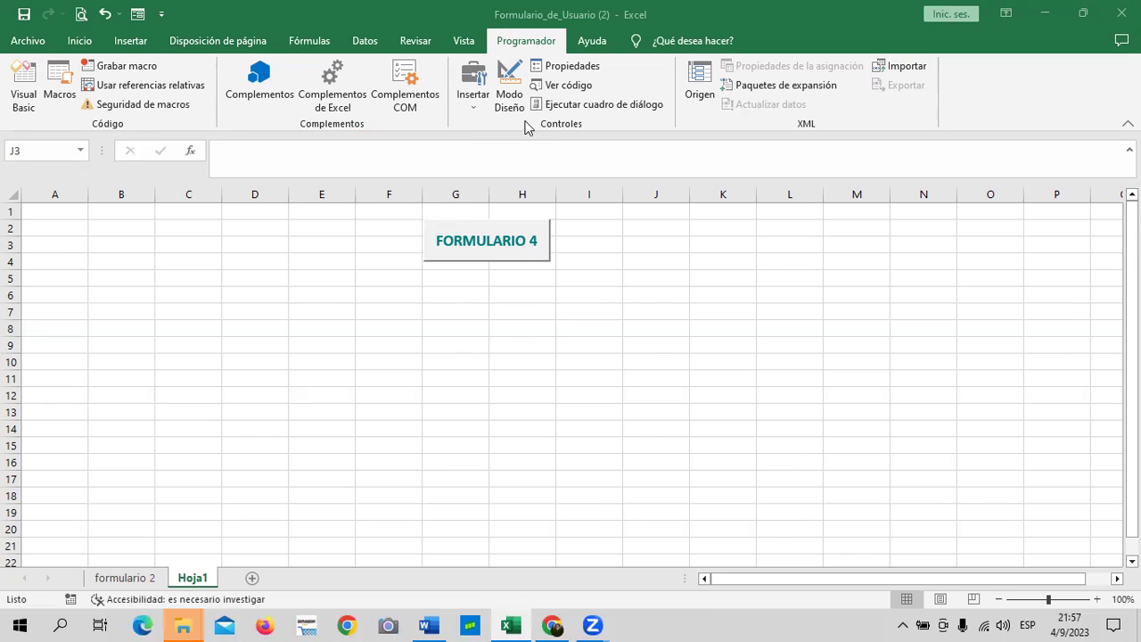
left_click(474, 107)
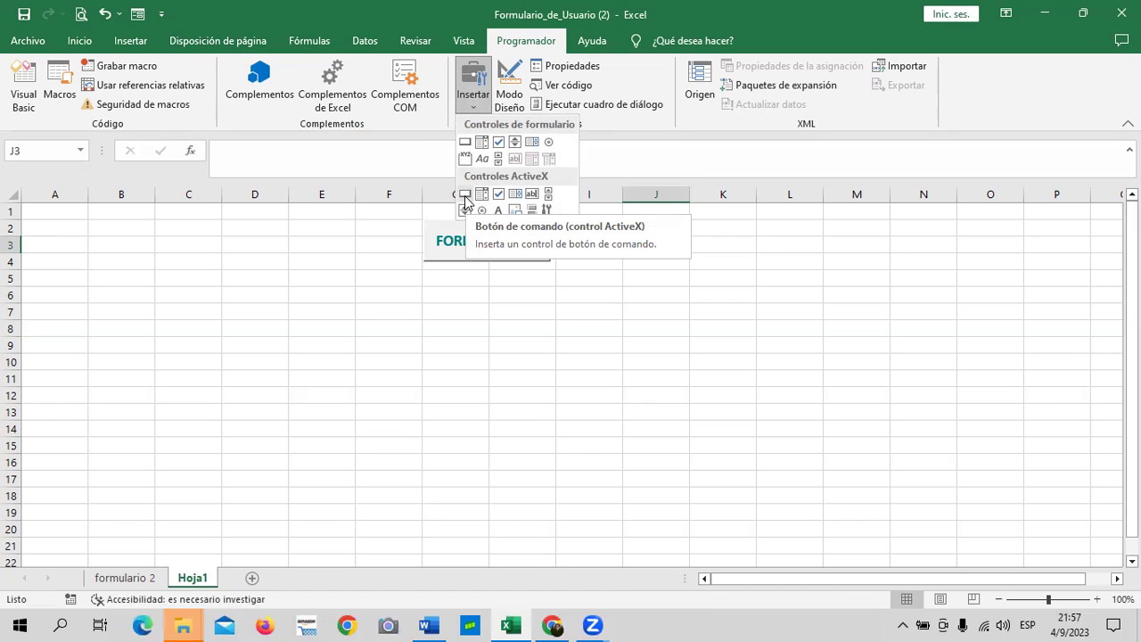
- Draw a form-control button over G6 to H8 below FORMULARIO 4
left_click(464, 143)
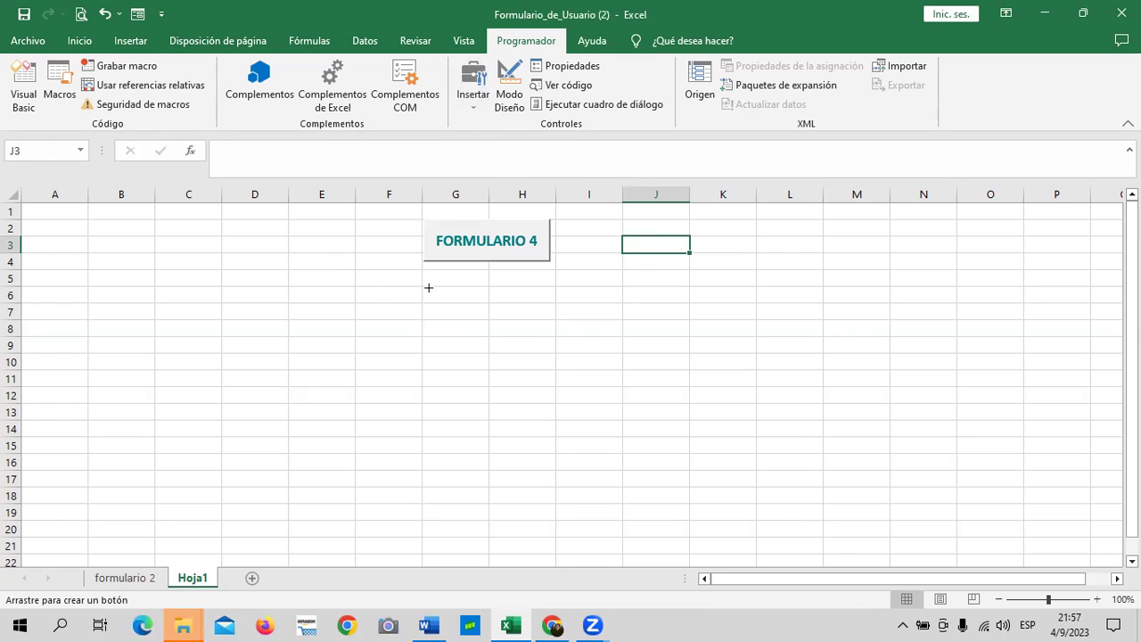
left_click_drag(427, 289, 549, 338)
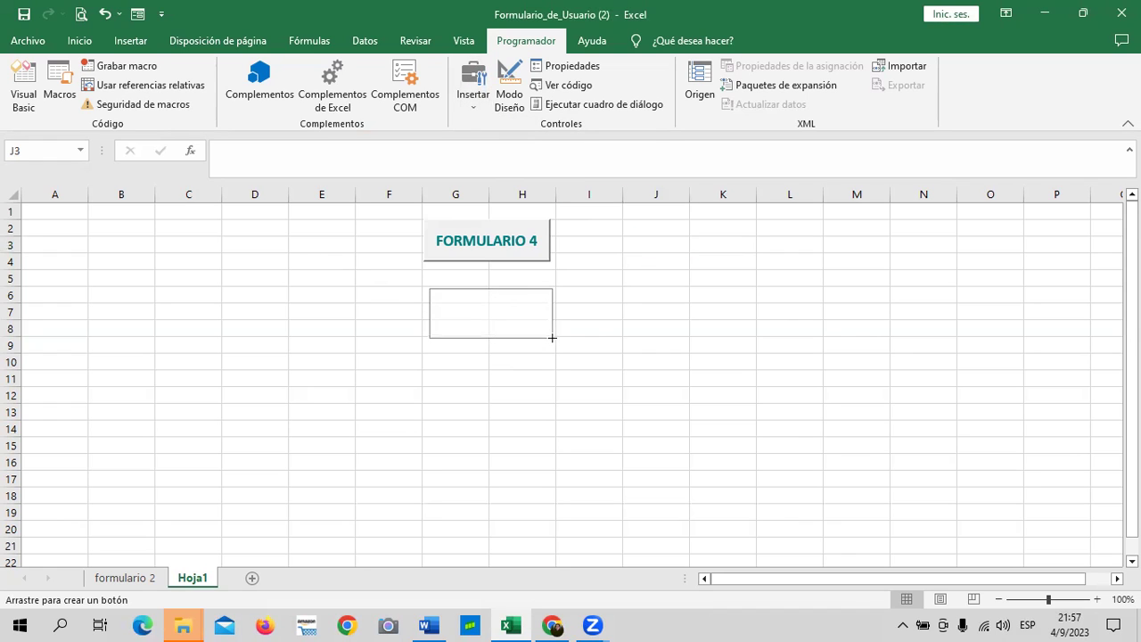
left_click_drag(549, 338, 547, 331)
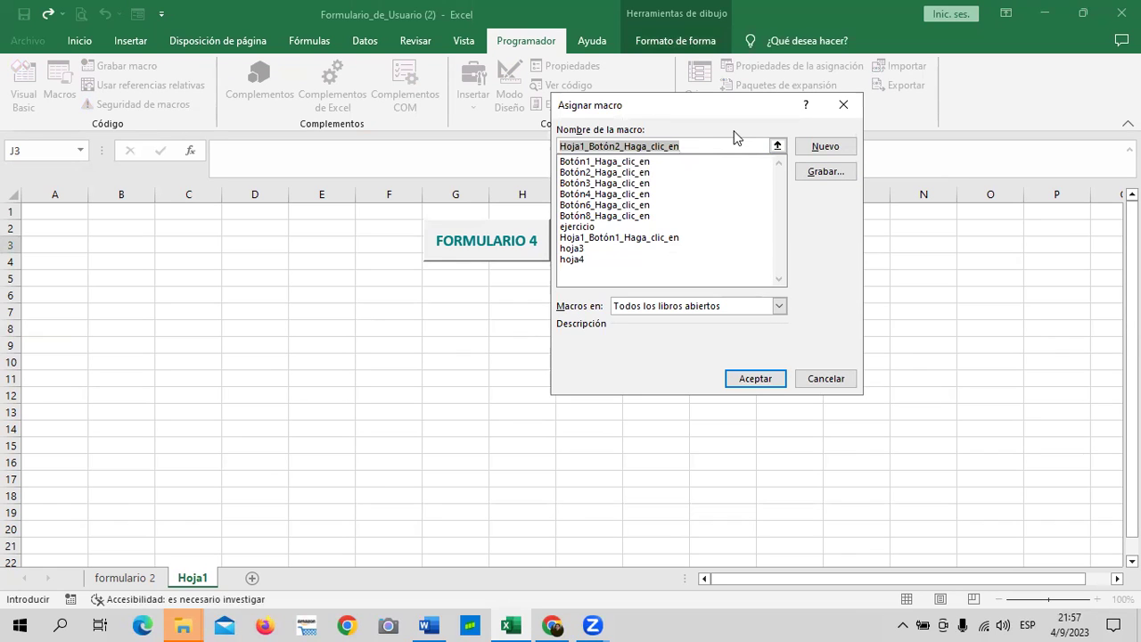
- Create a new Hoja1_Botón2_Haga_clic_en macro in Módulo5 containing formulario4.Show
left_click(839, 146)
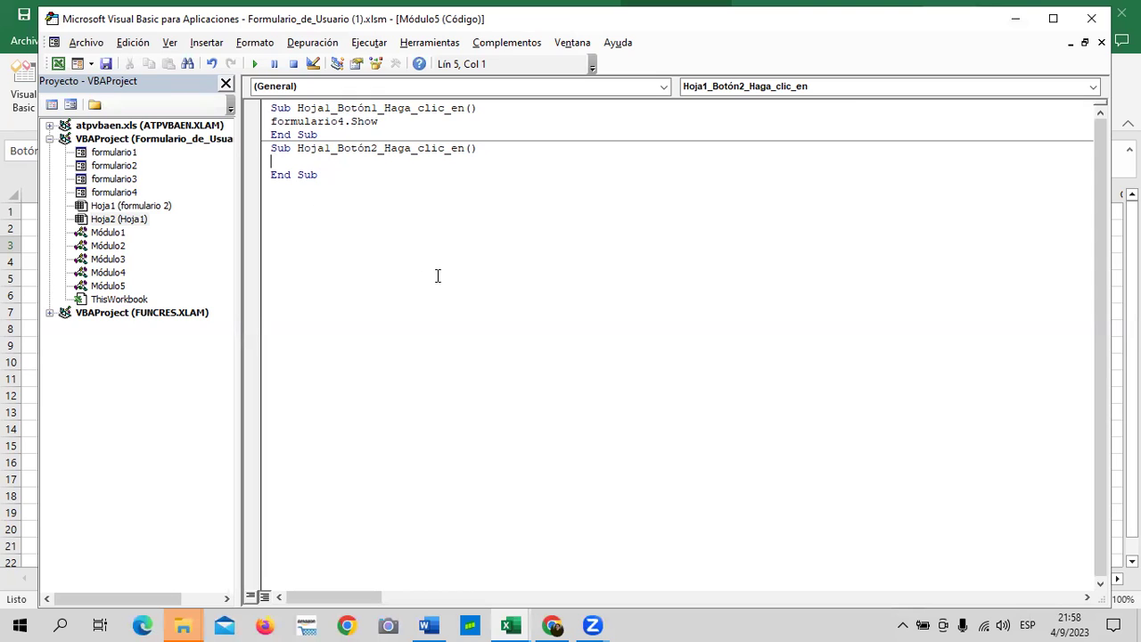
type("FORMULARIO")
key("BackSpace")
key("BackSpace")
key("BackSpace")
key("BackSpace")
key("BackSpace")
key("BackSpace")
key("BackSpace")
type("formulari")
key("BackSpace")
key("BackSpace")
key("BackSpace")
key("BackSpace")
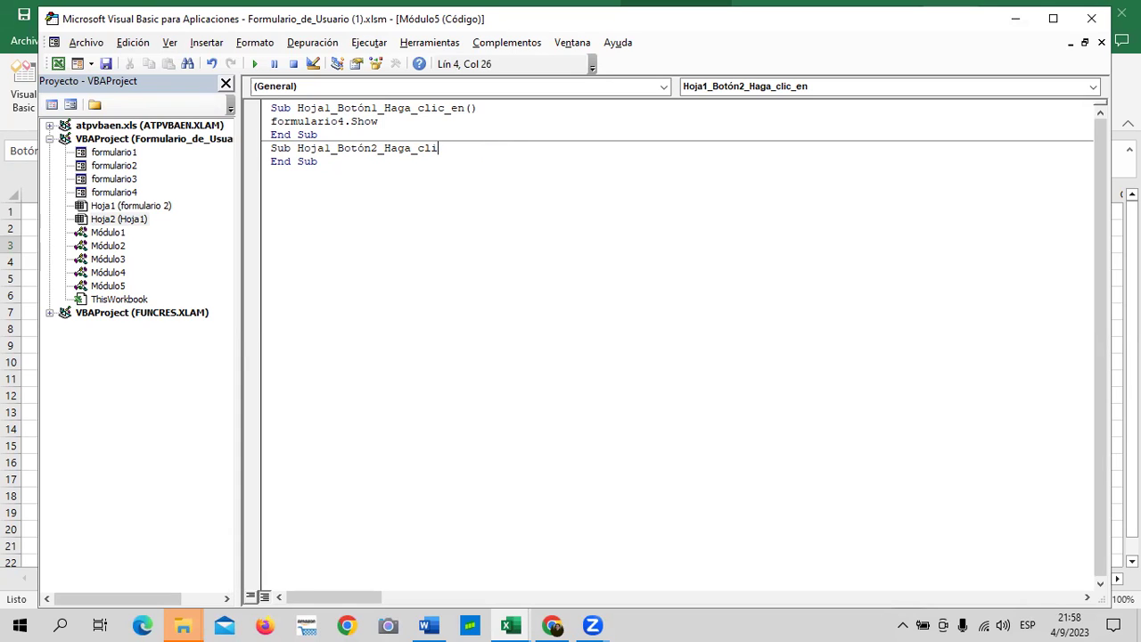
type("c_")
type("en")
type("()")
key("Return")
left_click(305, 163)
type("formulario")
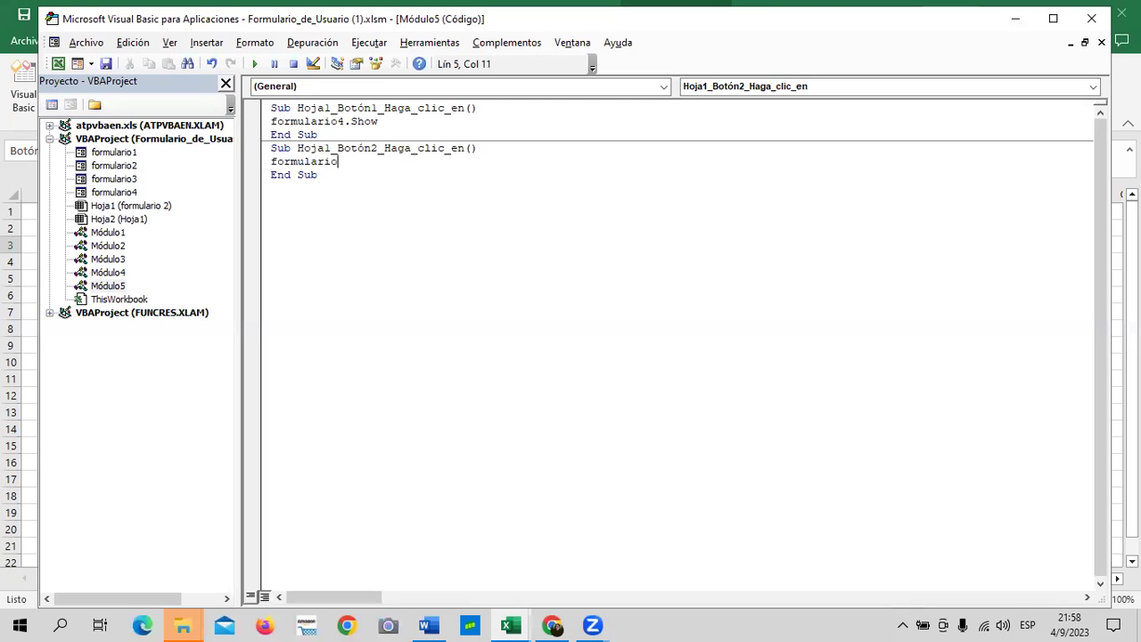
type("4")
type(".")
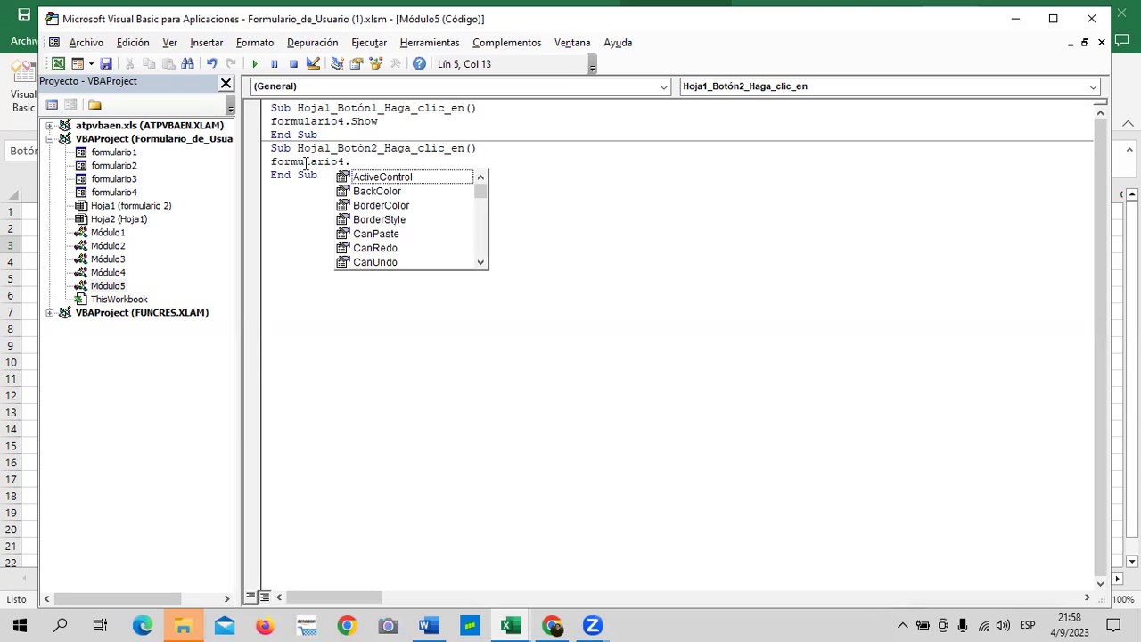
type("S")
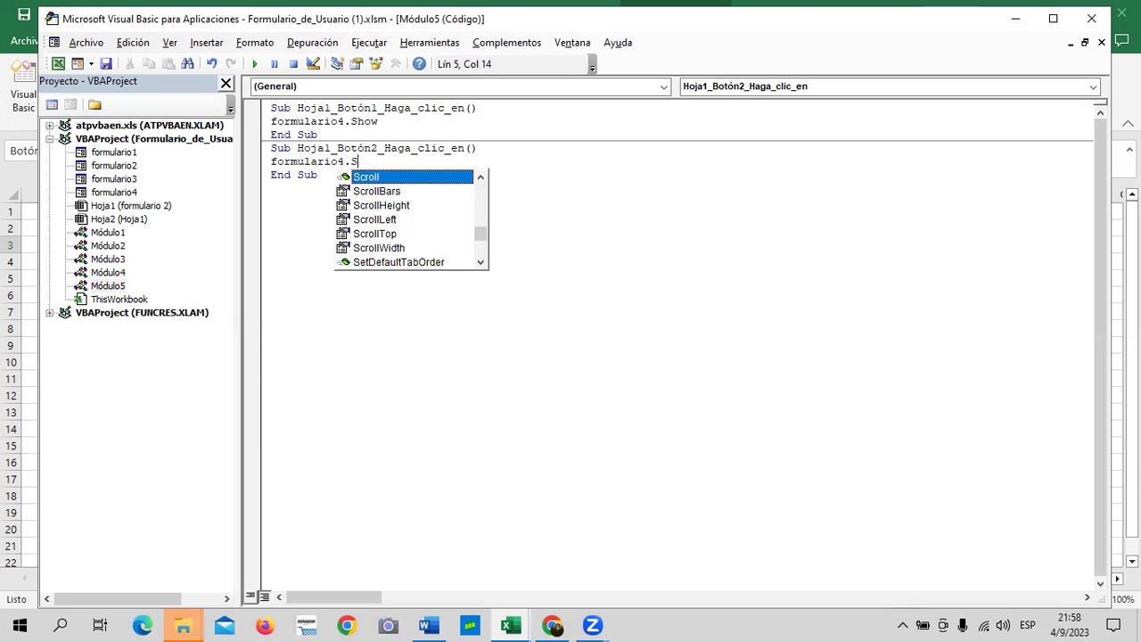
type("h")
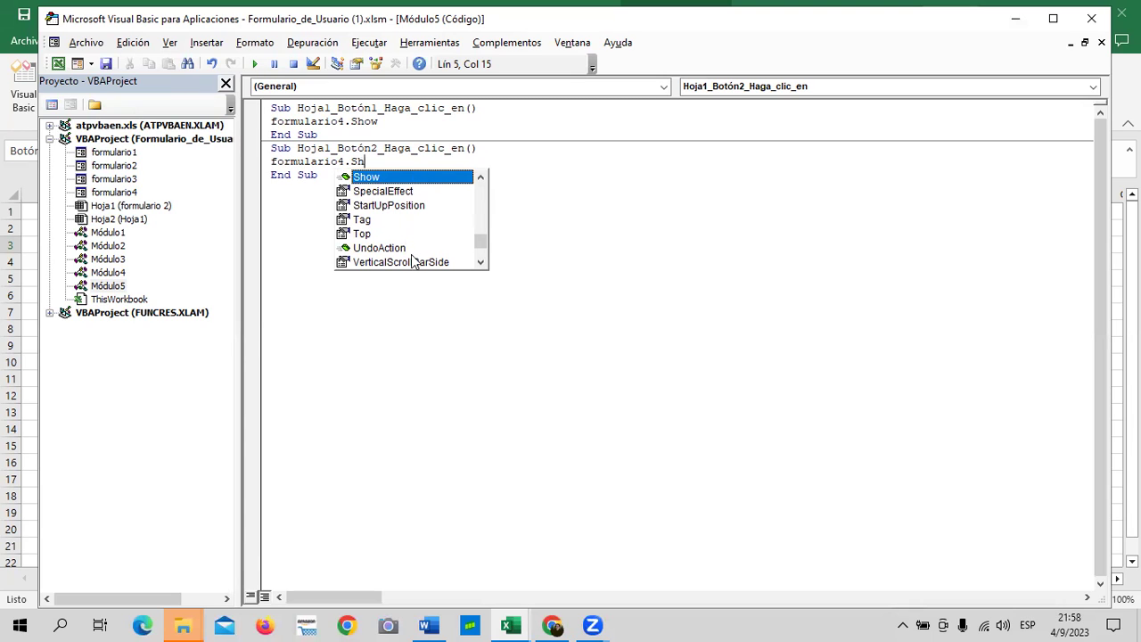
double_click(398, 176)
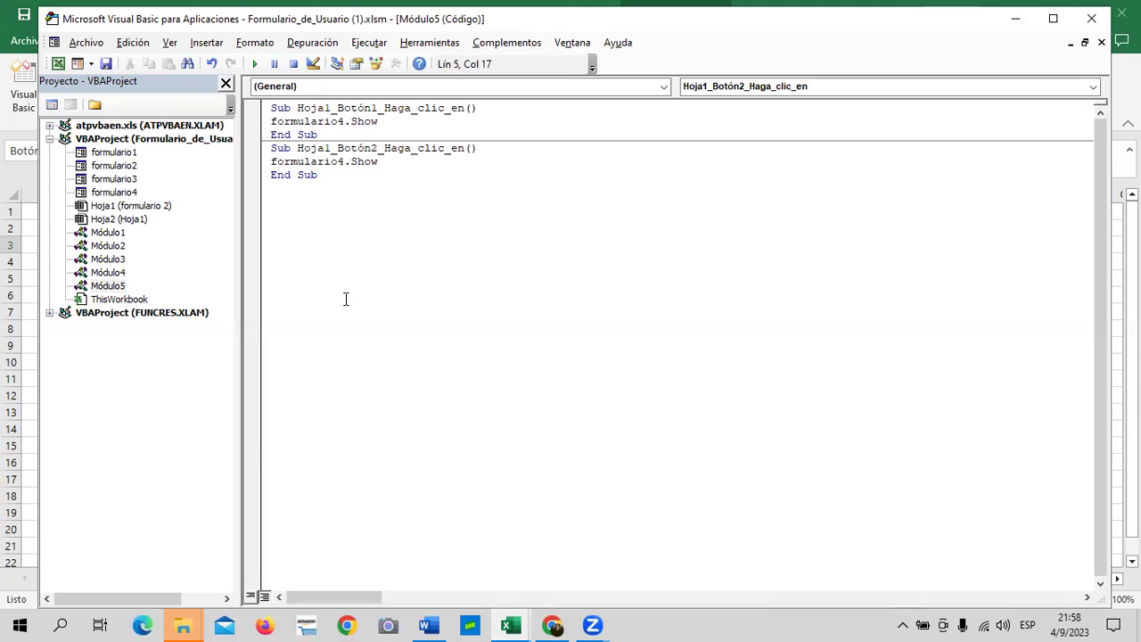
- Close the VBA editor and test that Botón 2 opens the welcome form
left_click(1091, 18)
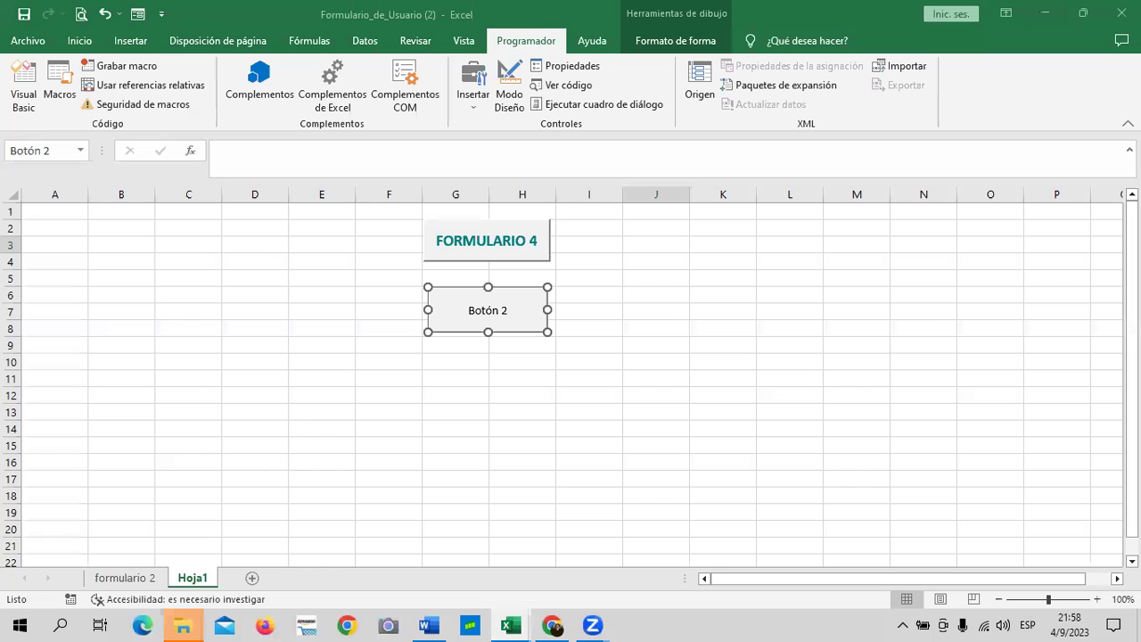
left_click(690, 329)
left_click(529, 322)
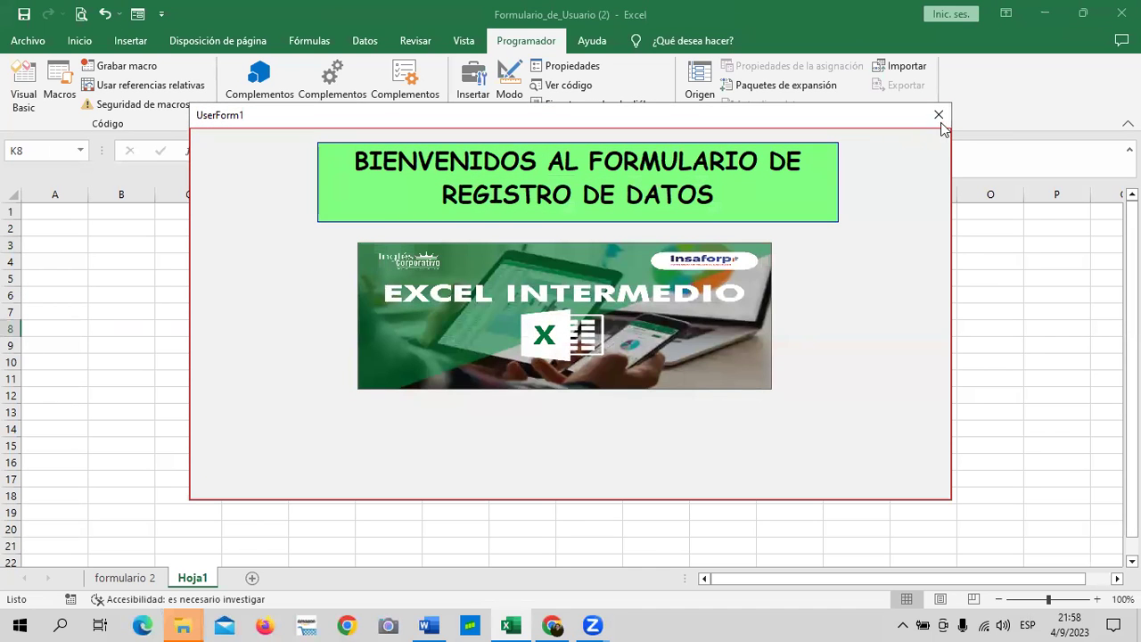
left_click(938, 115)
- Replace the Botón 2 label with 'ABRIR FORMULARIO'
right_click(514, 328)
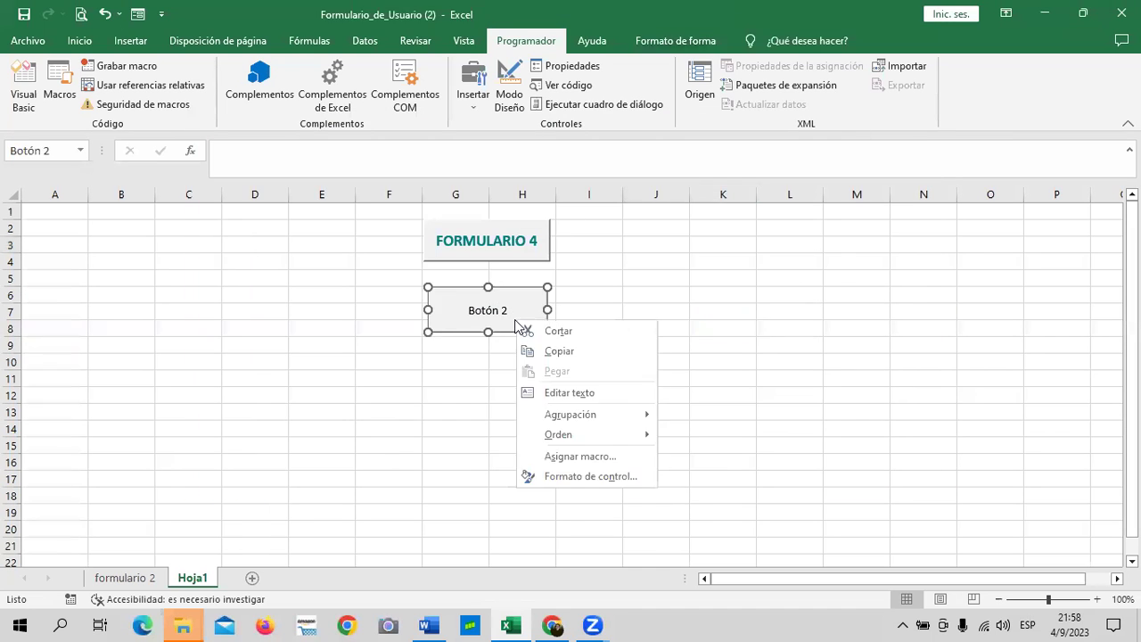
left_click(588, 394)
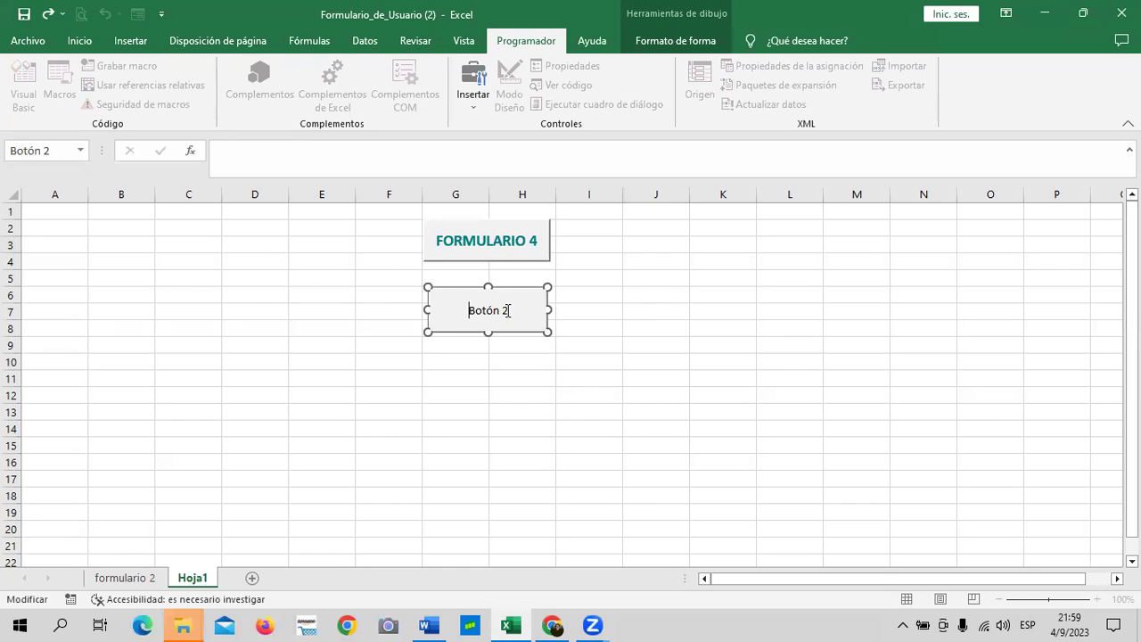
key("BackSpace")
key("BackSpace")
key("BackSpace")
key("BackSpace")
type("orm")
key("Caps_Lock")
key("BackSpace")
key("BackSpace")
key("BackSpace")
type("ABRIR FORMULARIO")
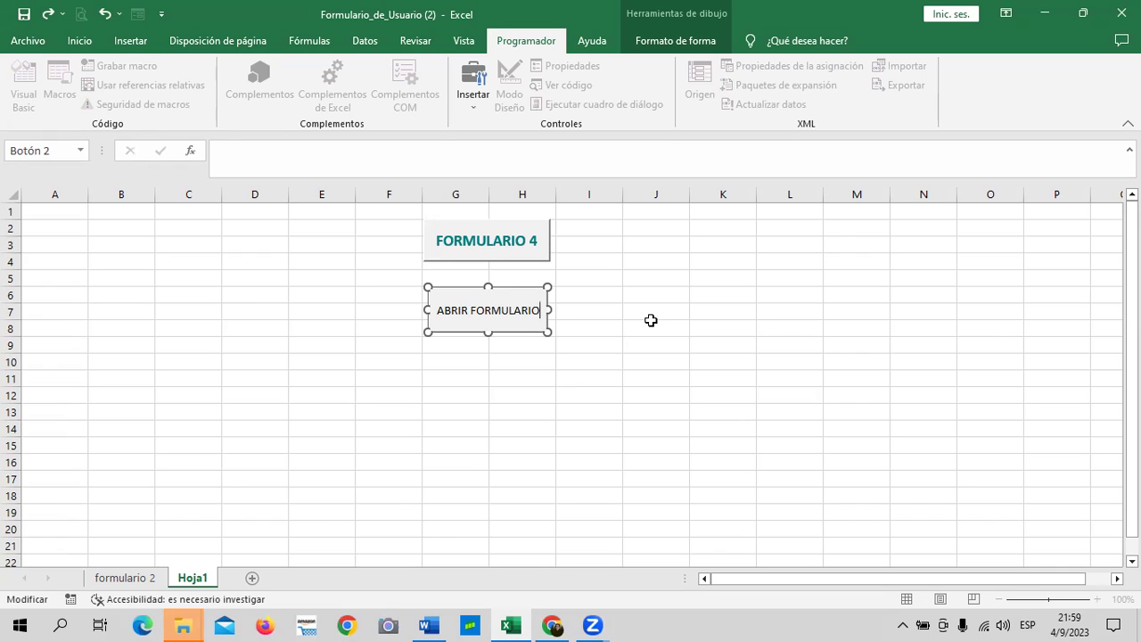
left_click(647, 293)
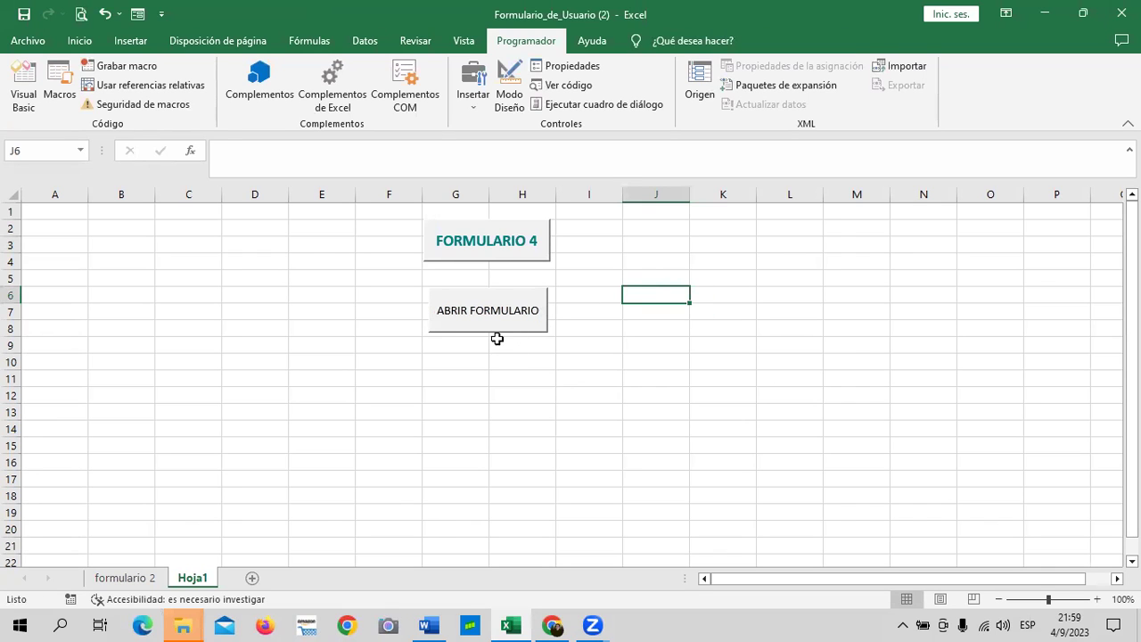
- After a quick test, set the ABRIR FORMULARIO label font to size 12 in magenta
left_click(481, 308)
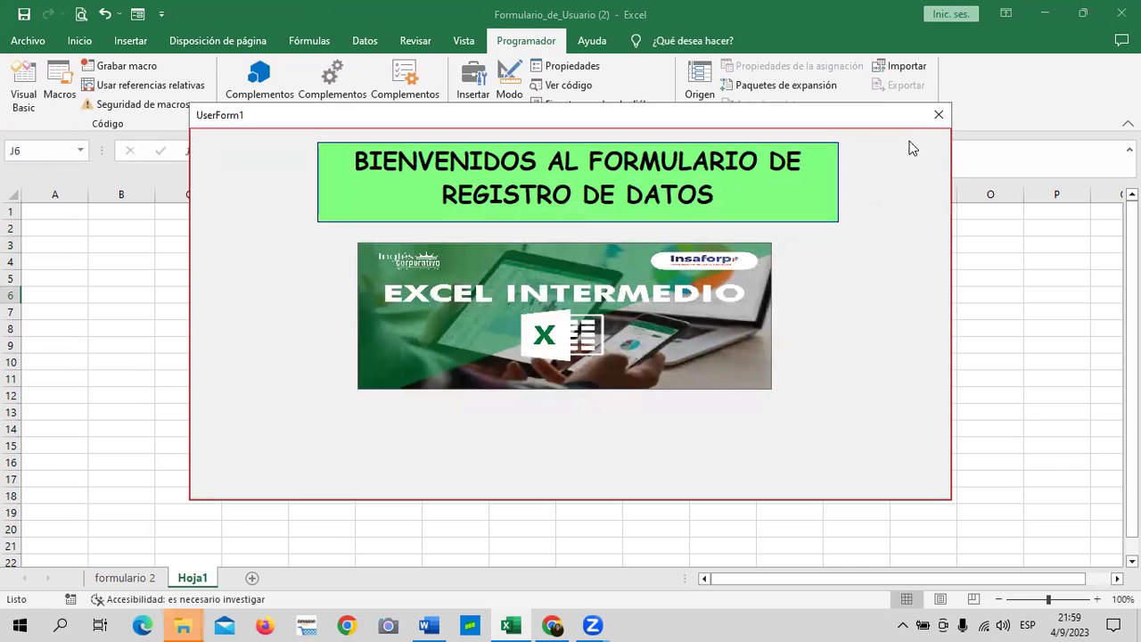
left_click(936, 117)
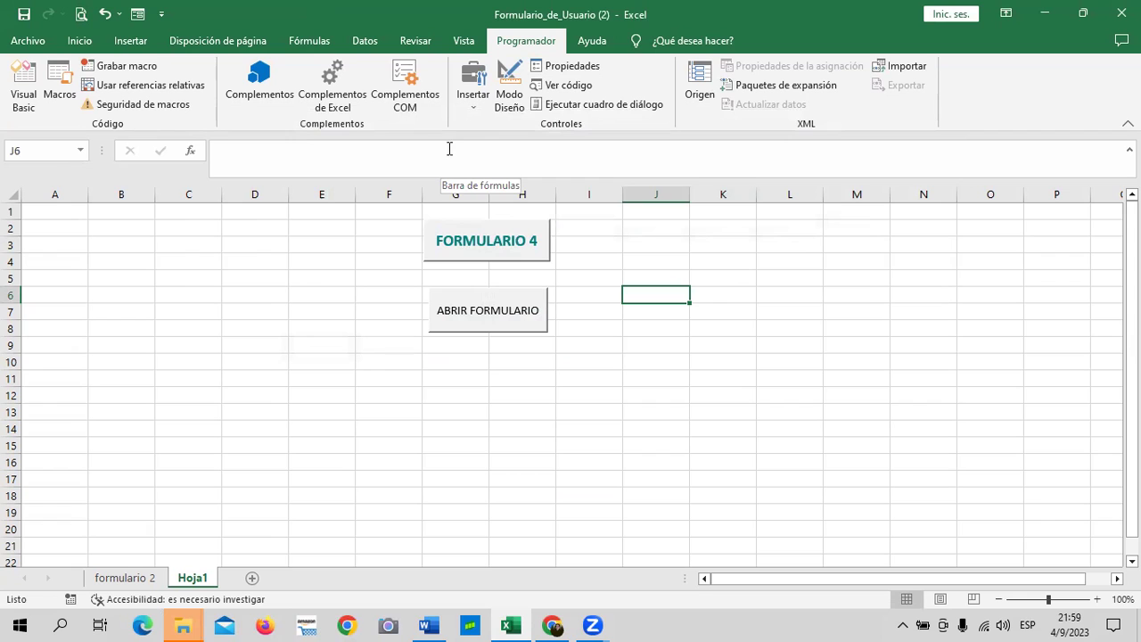
right_click(517, 326)
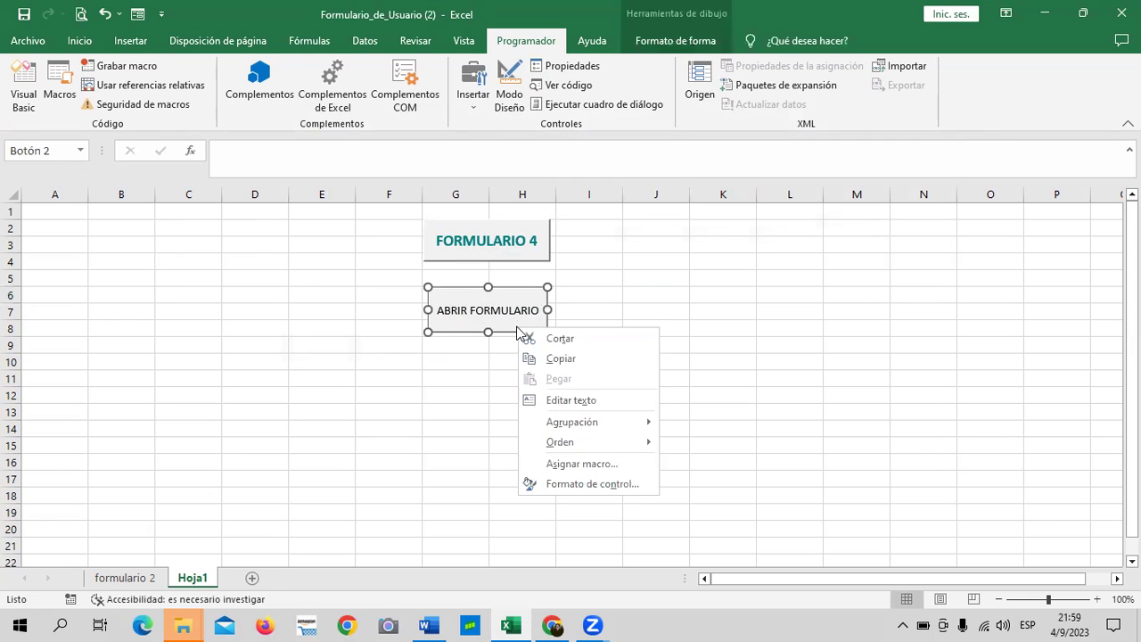
left_click(596, 484)
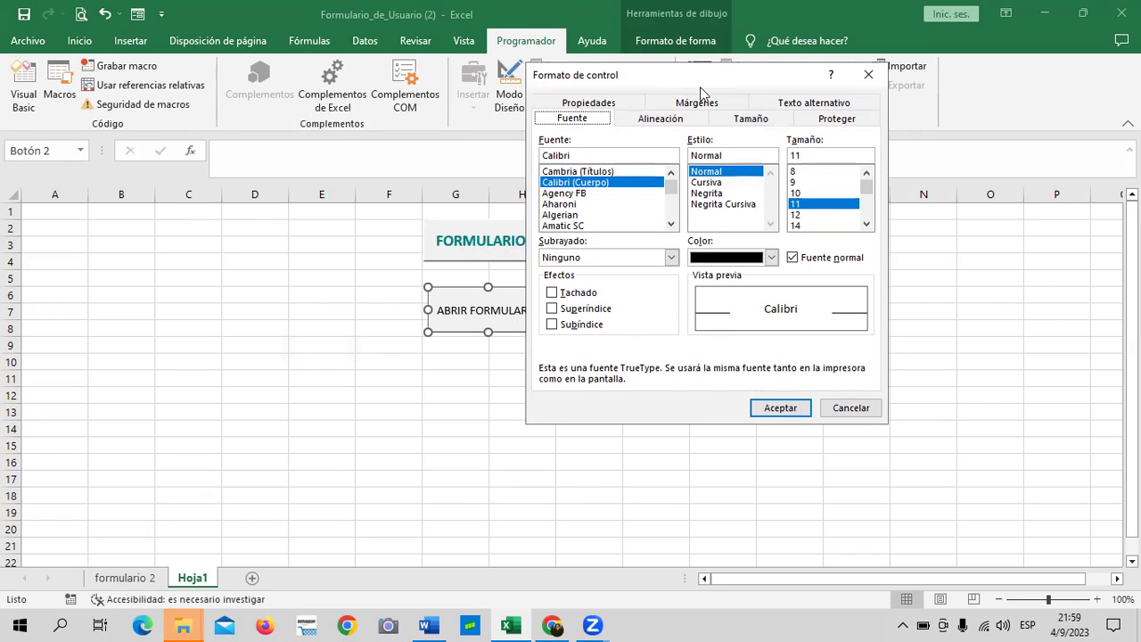
left_click(796, 215)
left_click(771, 256)
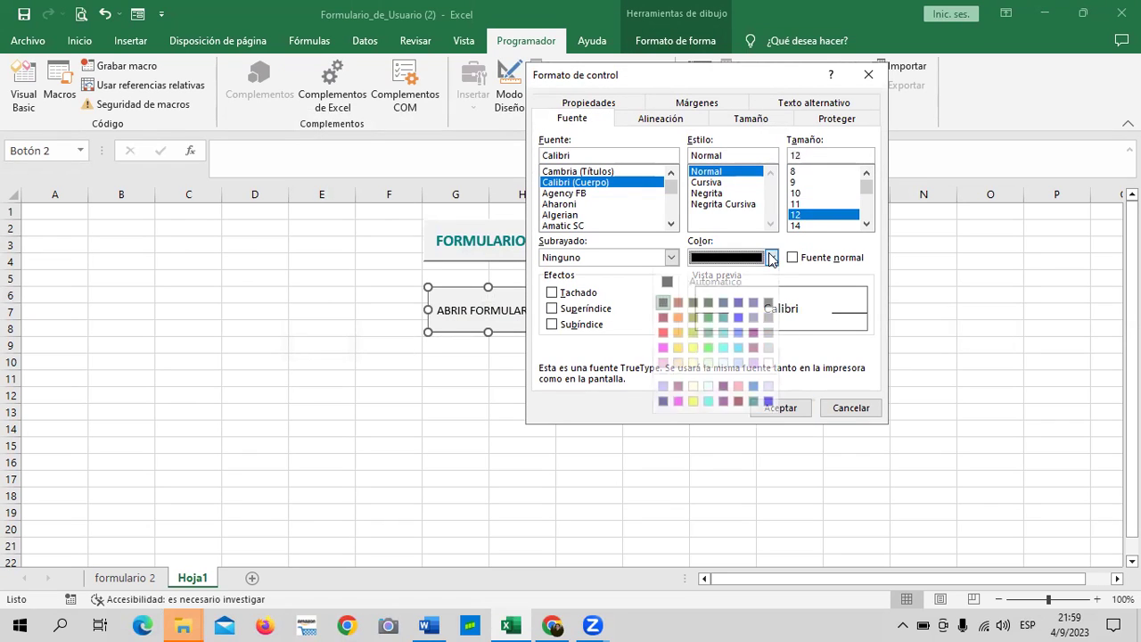
left_click(676, 401)
left_click(777, 409)
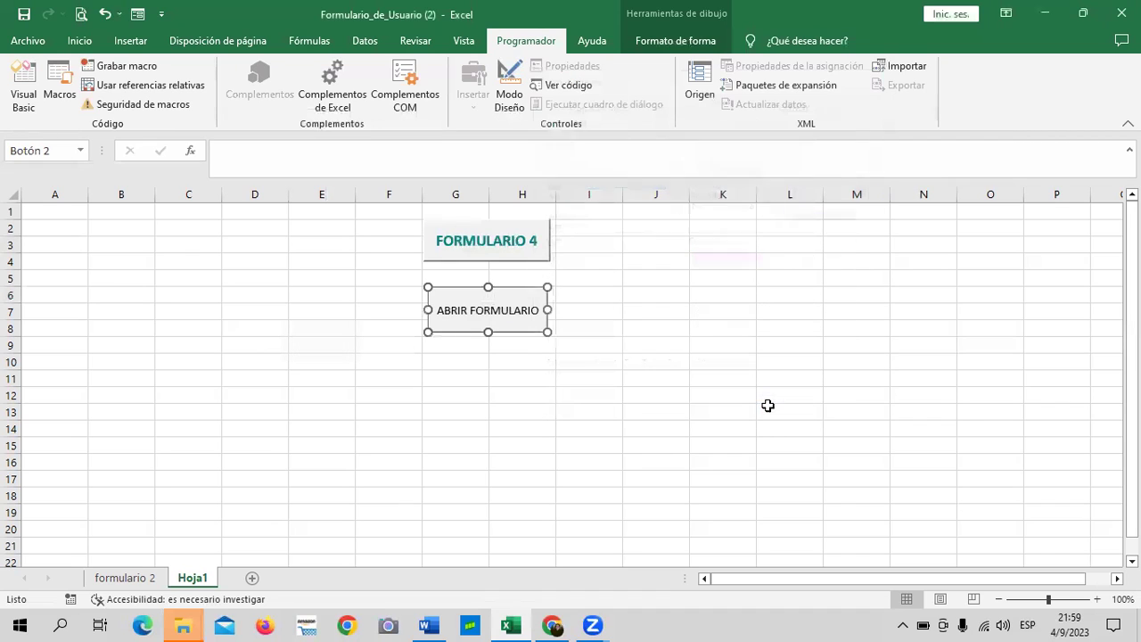
- Retest ABRIR FORMULARIO to confirm it still opens the welcome form
left_click(639, 300)
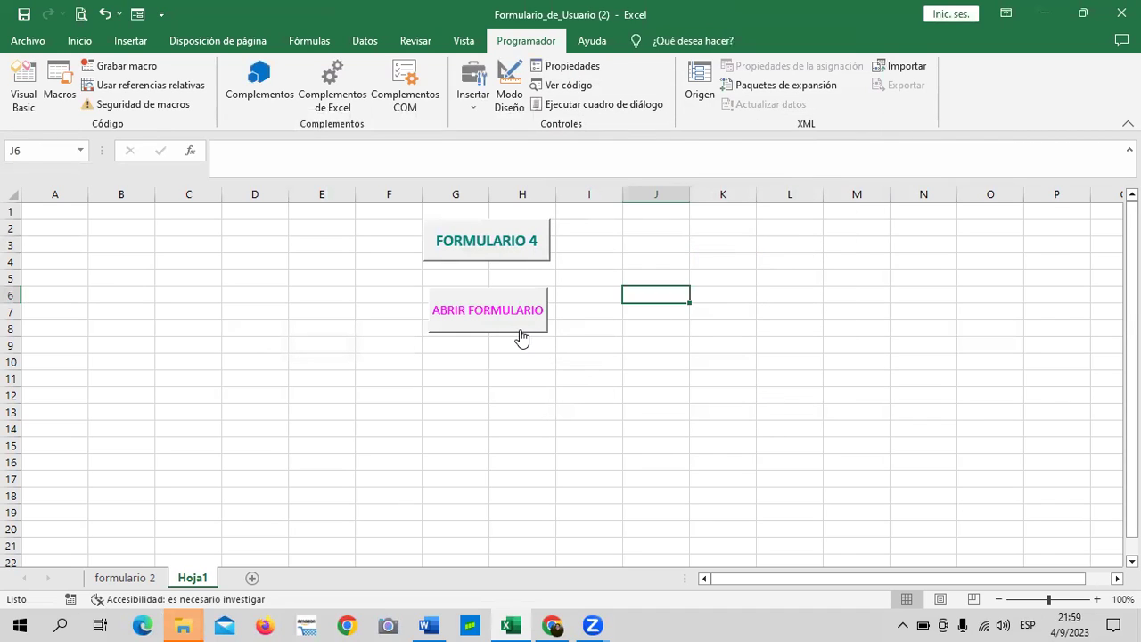
left_click(501, 319)
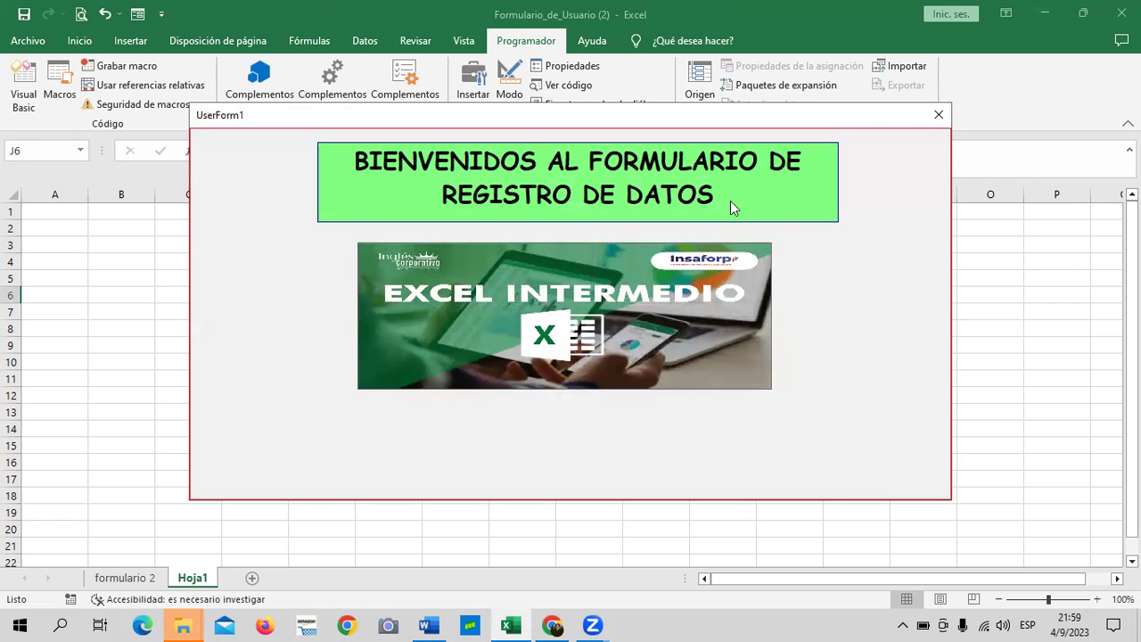
left_click(939, 114)
left_click(751, 276)
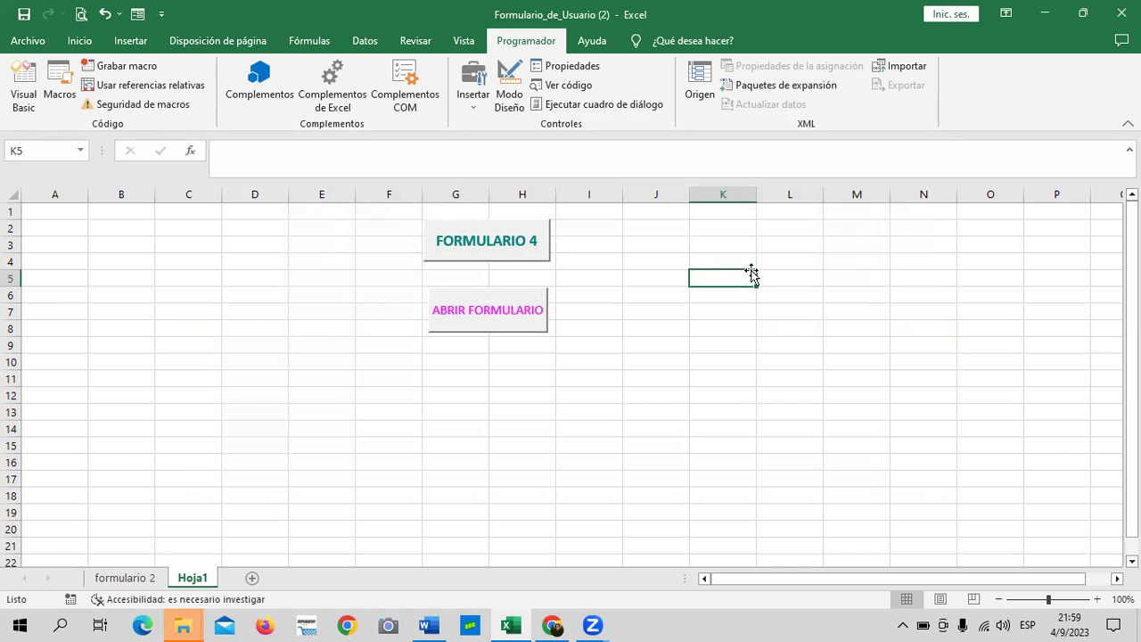
- Insert an ActiveX command button drawn over J5 to K8
left_click(477, 93)
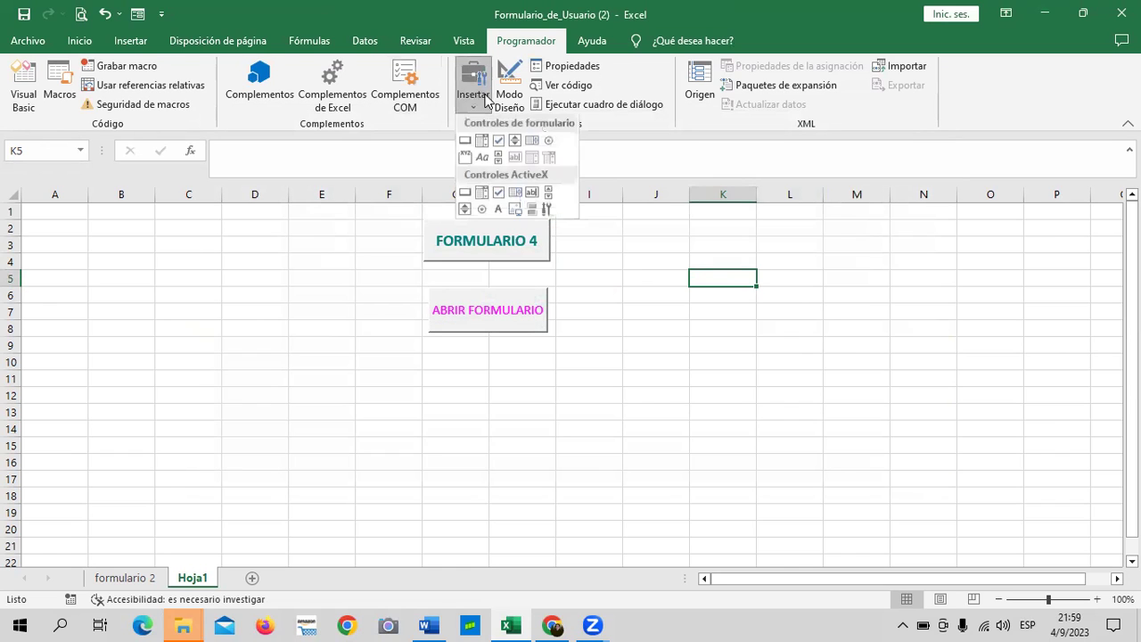
left_click(464, 198)
left_click_drag(601, 282, 738, 337)
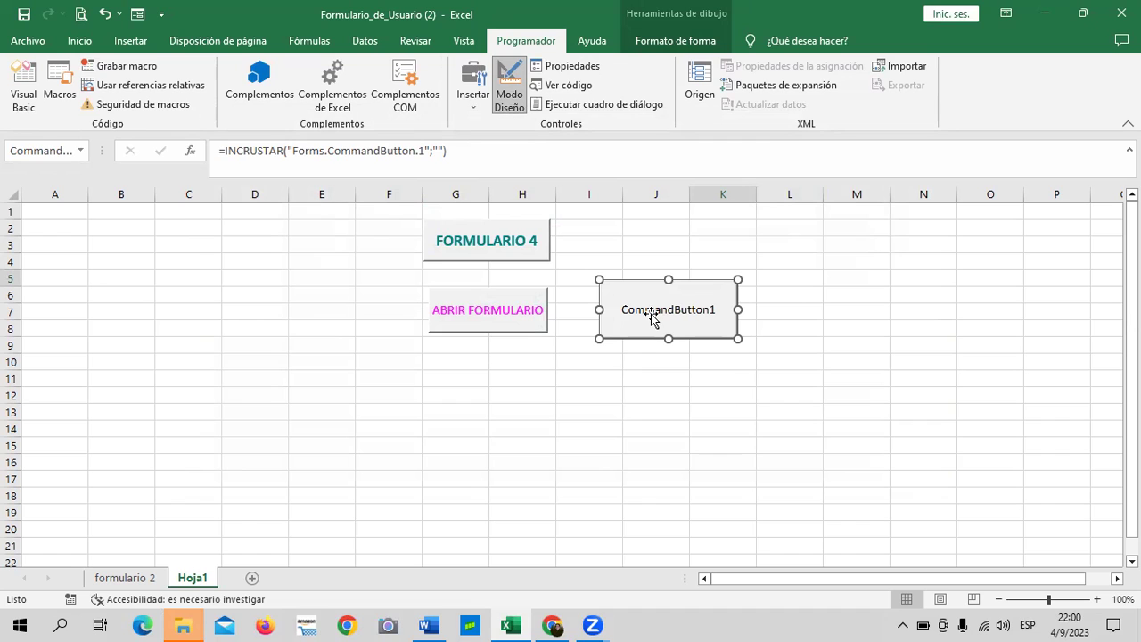
right_click(655, 311)
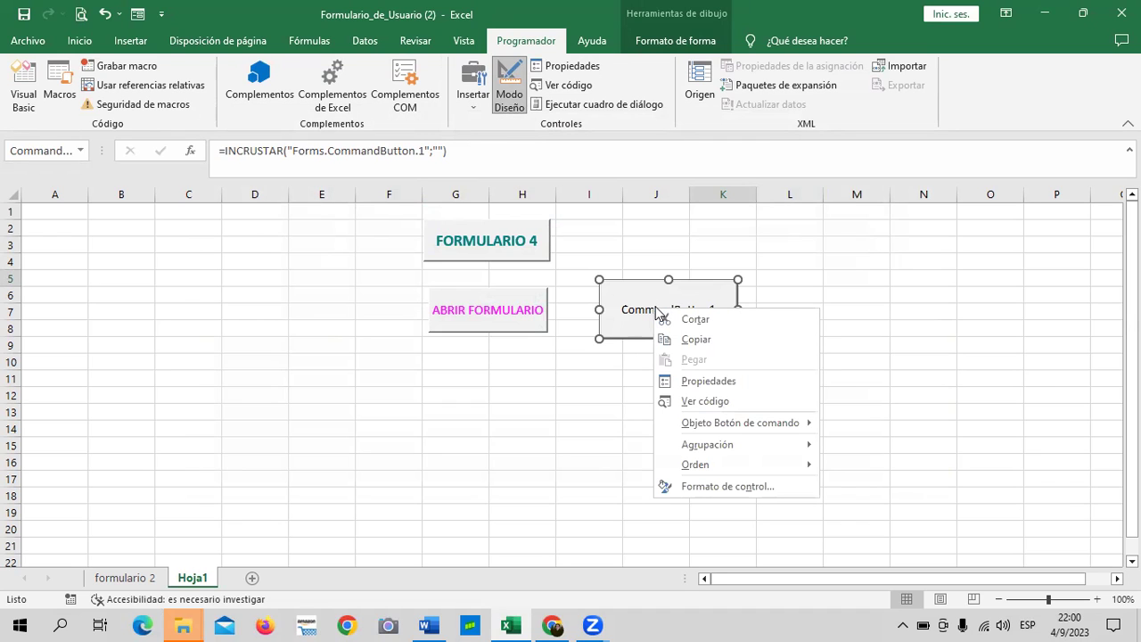
- Make CommandButton1_Click run formulario4.Show and return to the worksheet
left_click(729, 402)
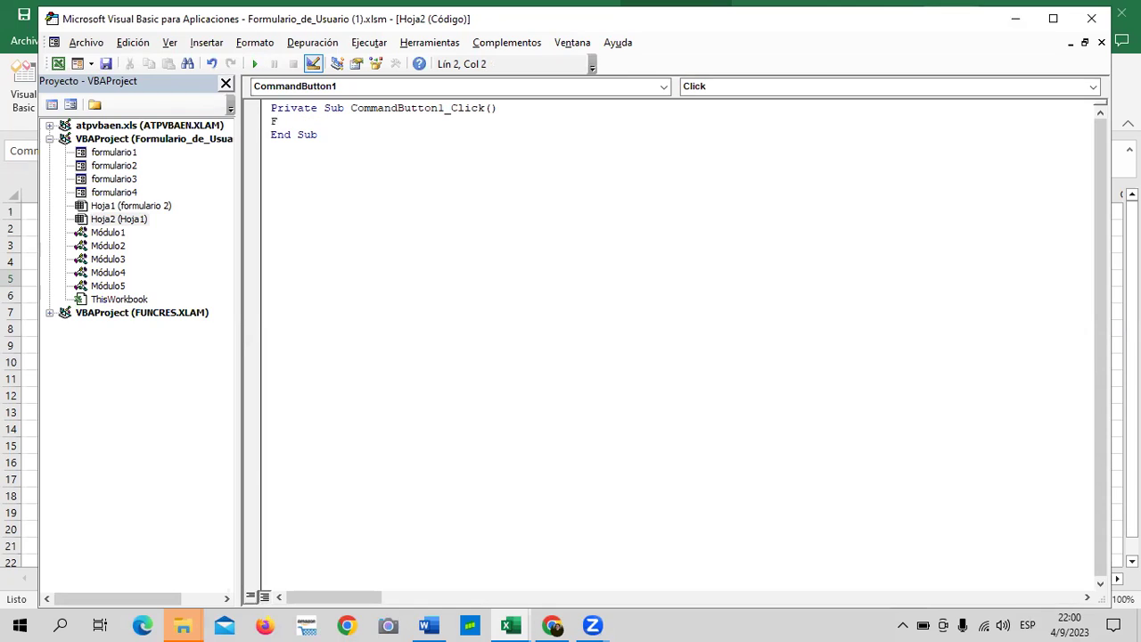
key("Caps_Lock")
type("ormula")
type("rio4")
type(".")
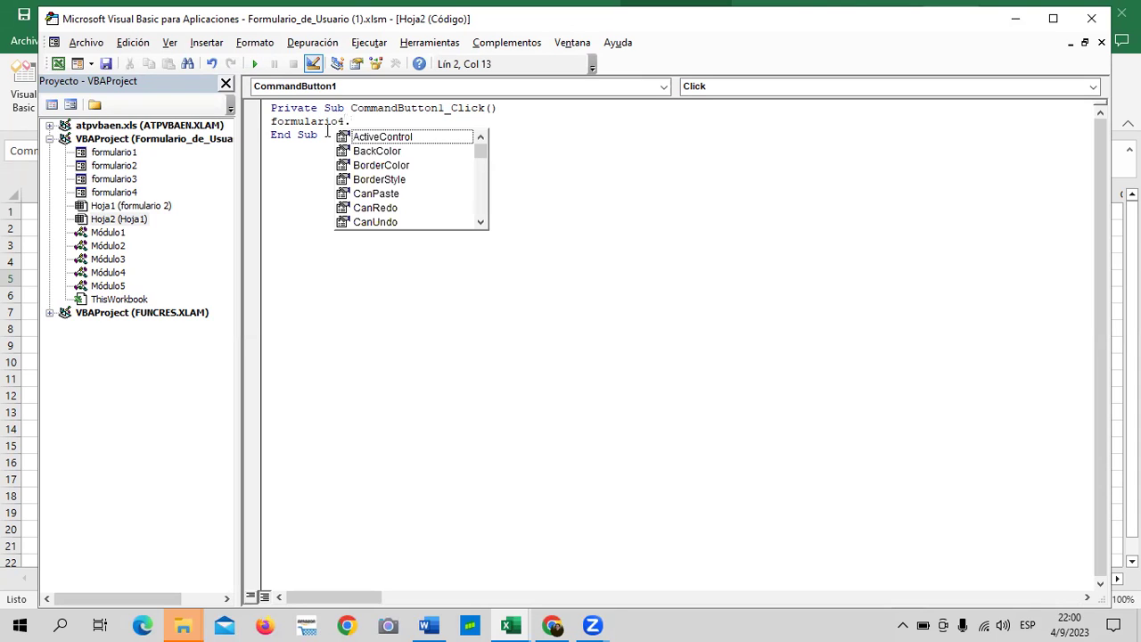
type("sh")
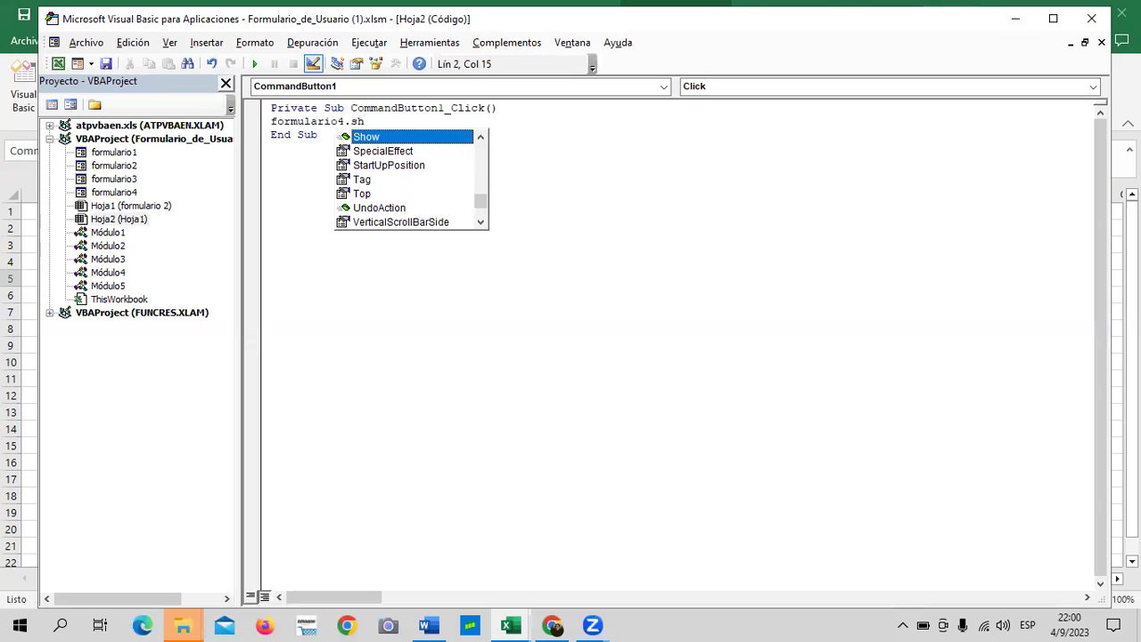
double_click(410, 138)
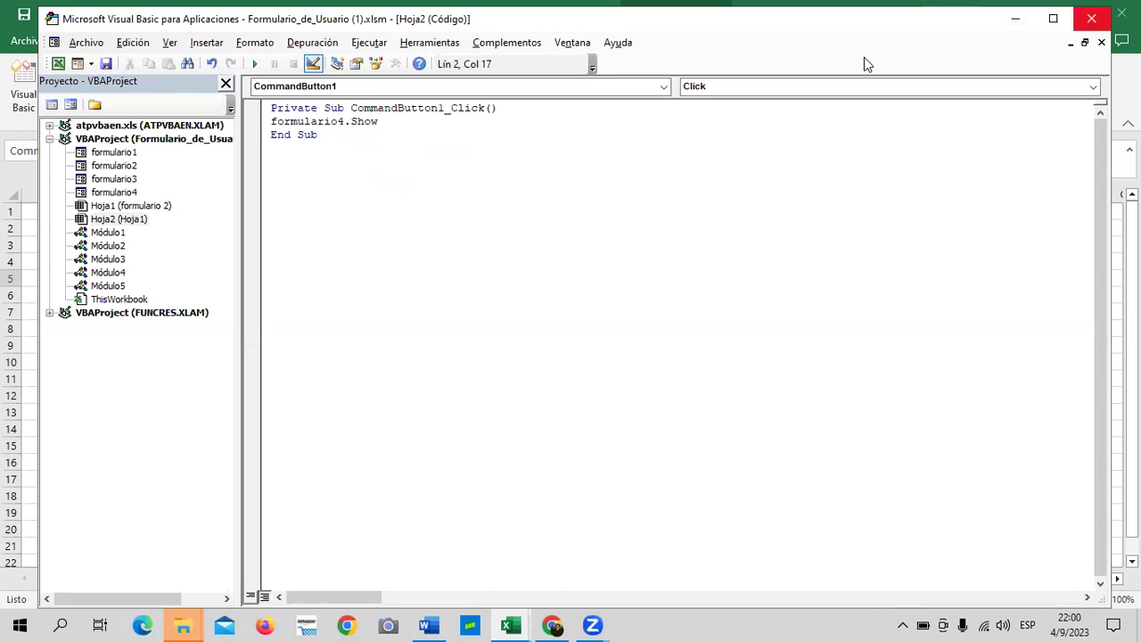
left_click(1090, 18)
left_click(840, 348)
- Select CommandButton1 on Hoja1 while still in design mode
left_click(694, 326)
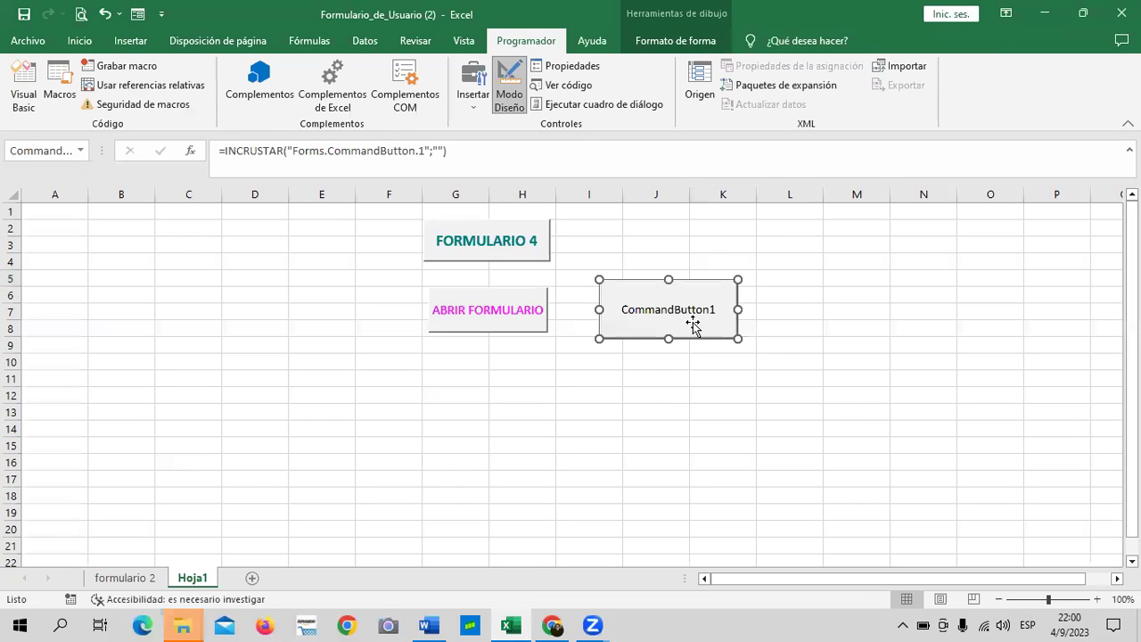
left_click(825, 303)
left_click(692, 322)
left_click(821, 347)
left_click(713, 322)
- Exit design mode, open and close the welcome form three times, then re-select the button in design mode
left_click(511, 85)
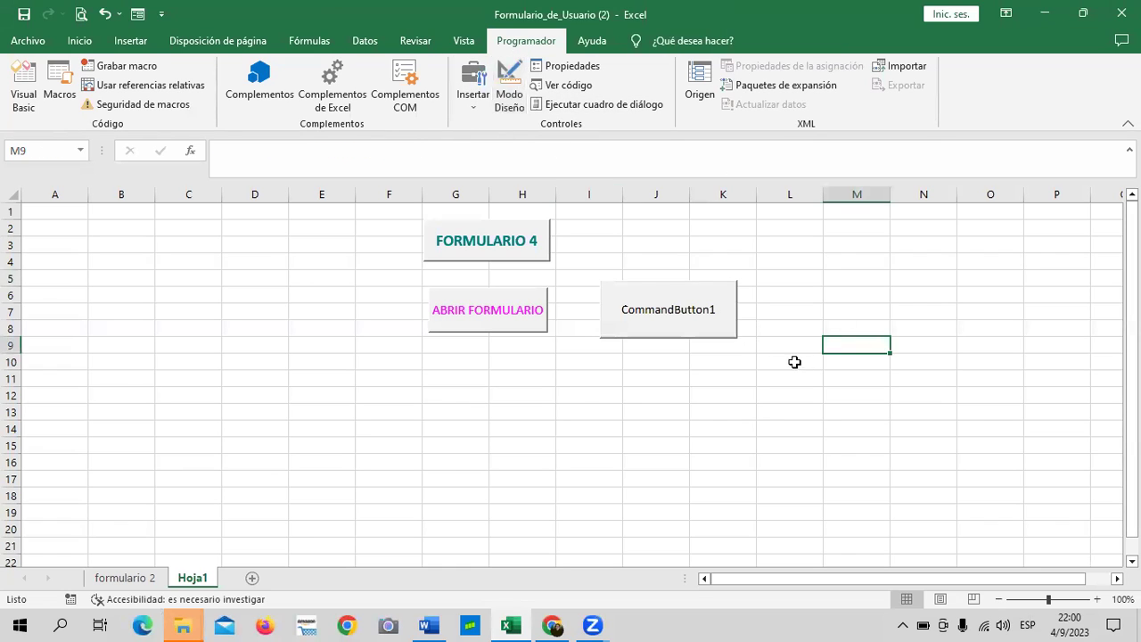
left_click(707, 325)
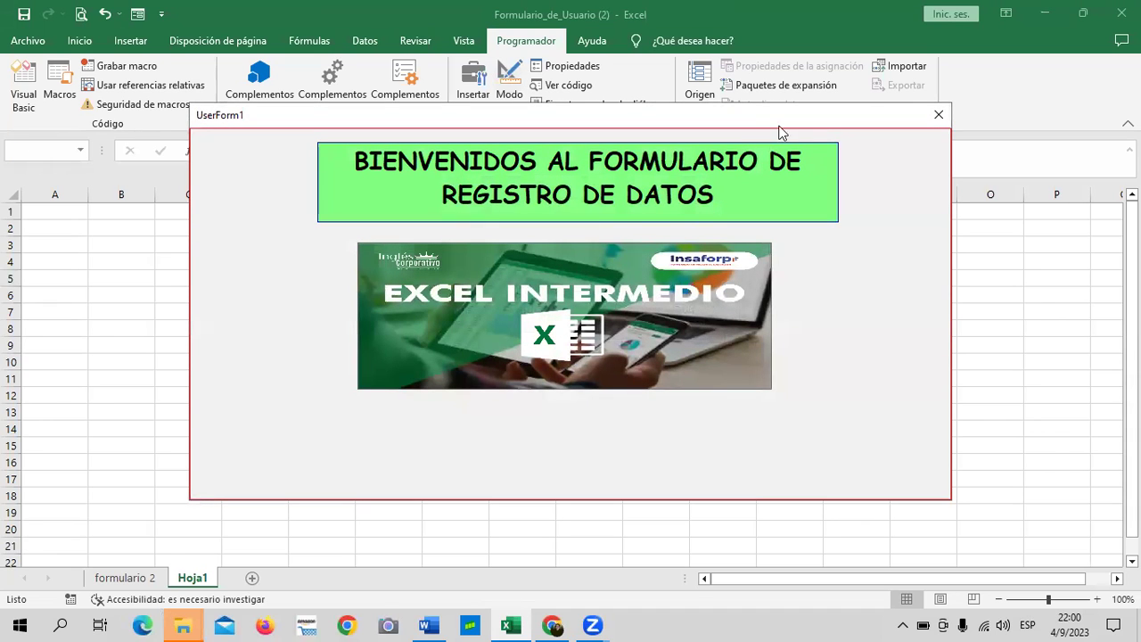
left_click(937, 121)
left_click(675, 308)
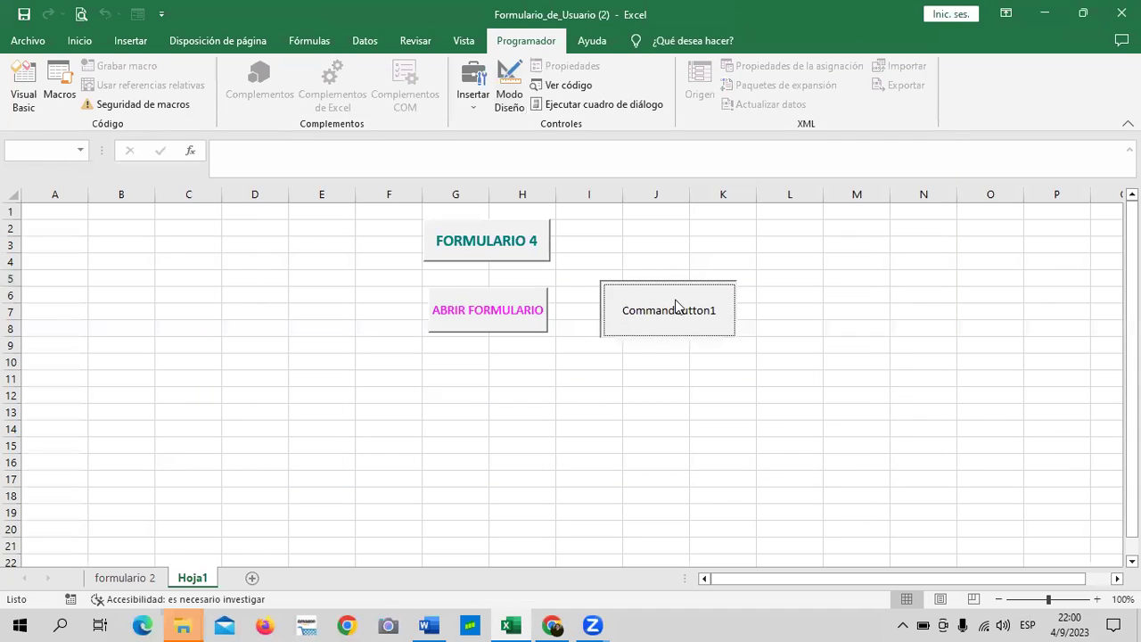
left_click(938, 114)
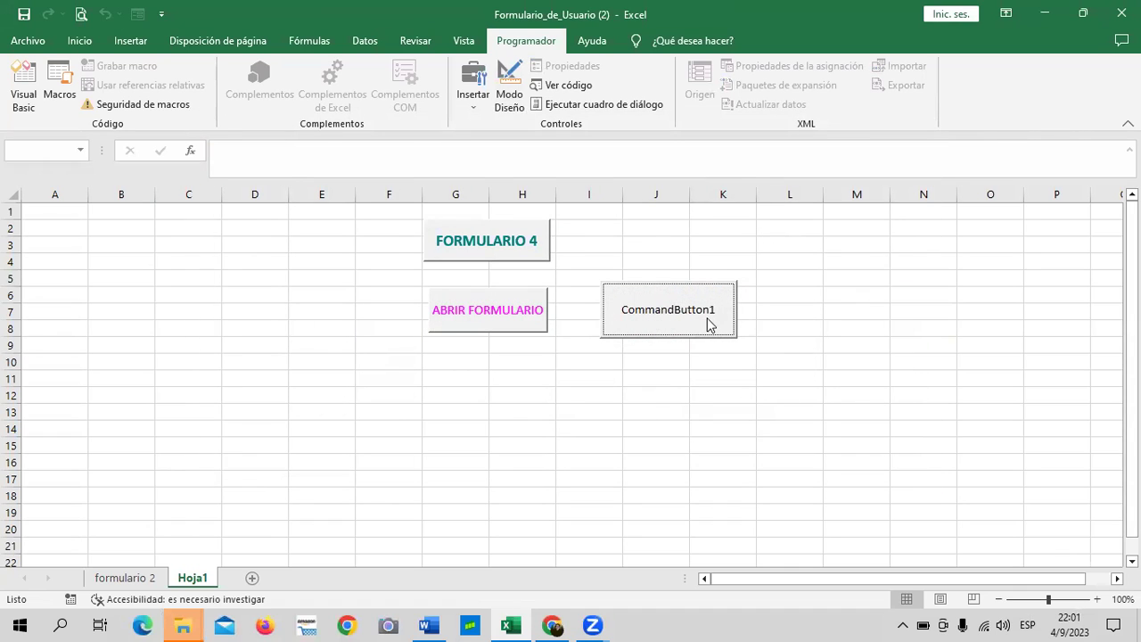
left_click(861, 298)
left_click(659, 320)
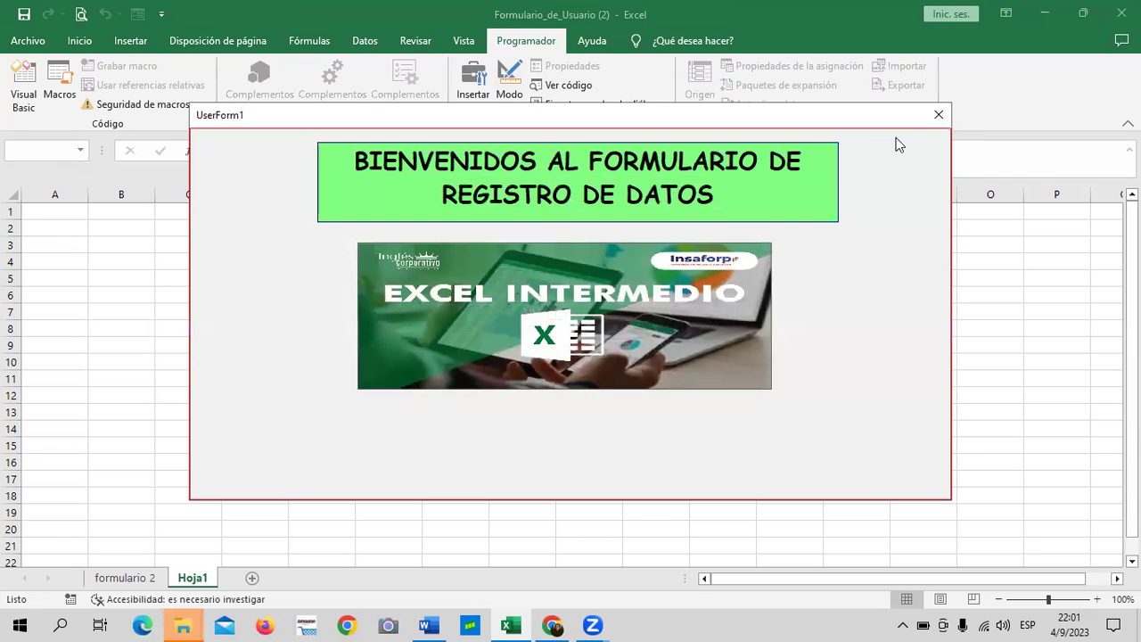
left_click(938, 114)
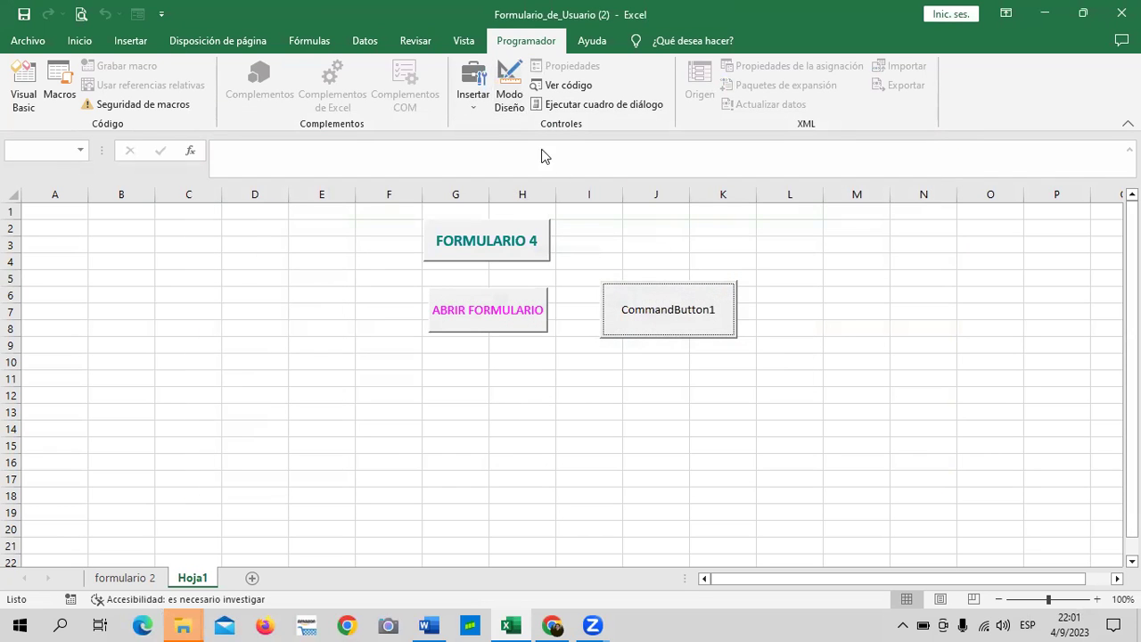
left_click(509, 89)
left_click(684, 295)
- In CommandButton1's properties, set BackColor to light cyan from the palette
right_click(685, 300)
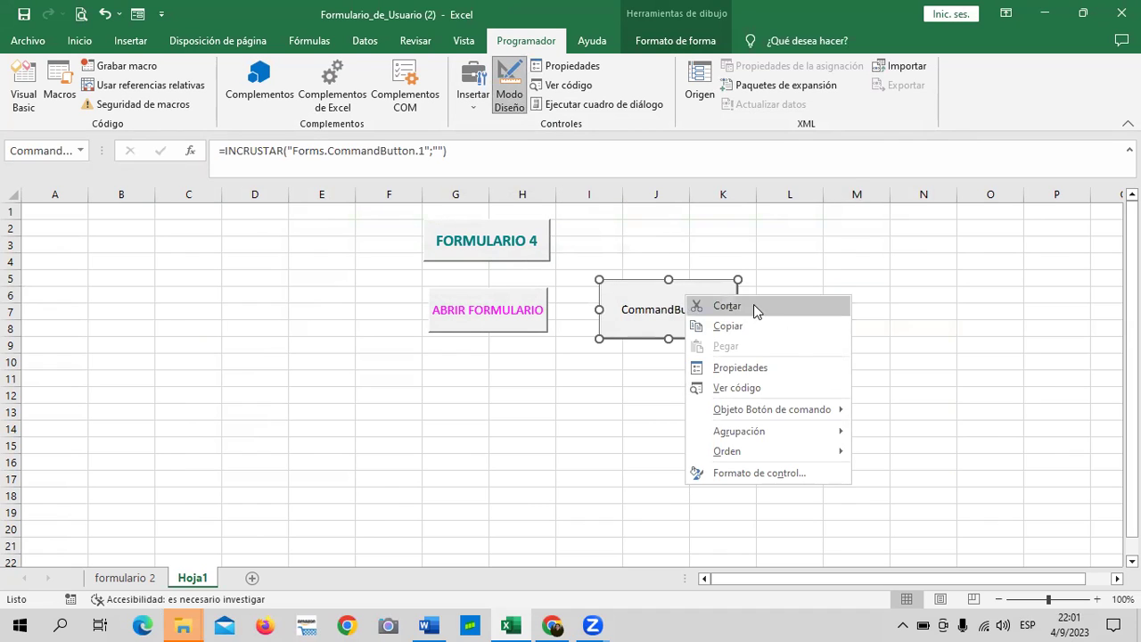
left_click(787, 369)
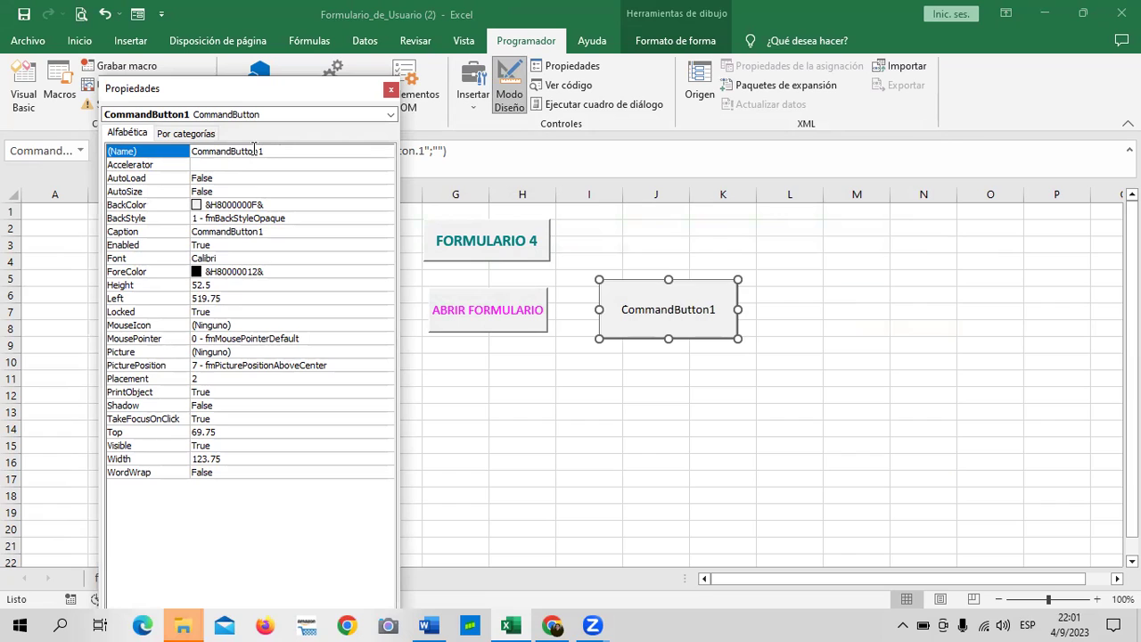
left_click(212, 207)
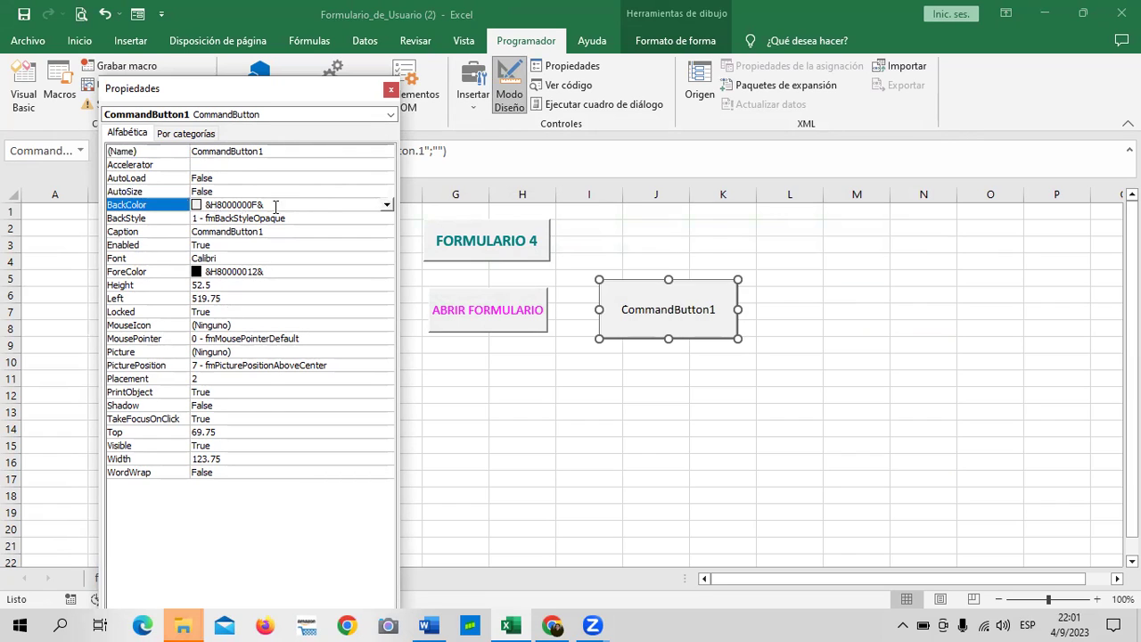
left_click(388, 206)
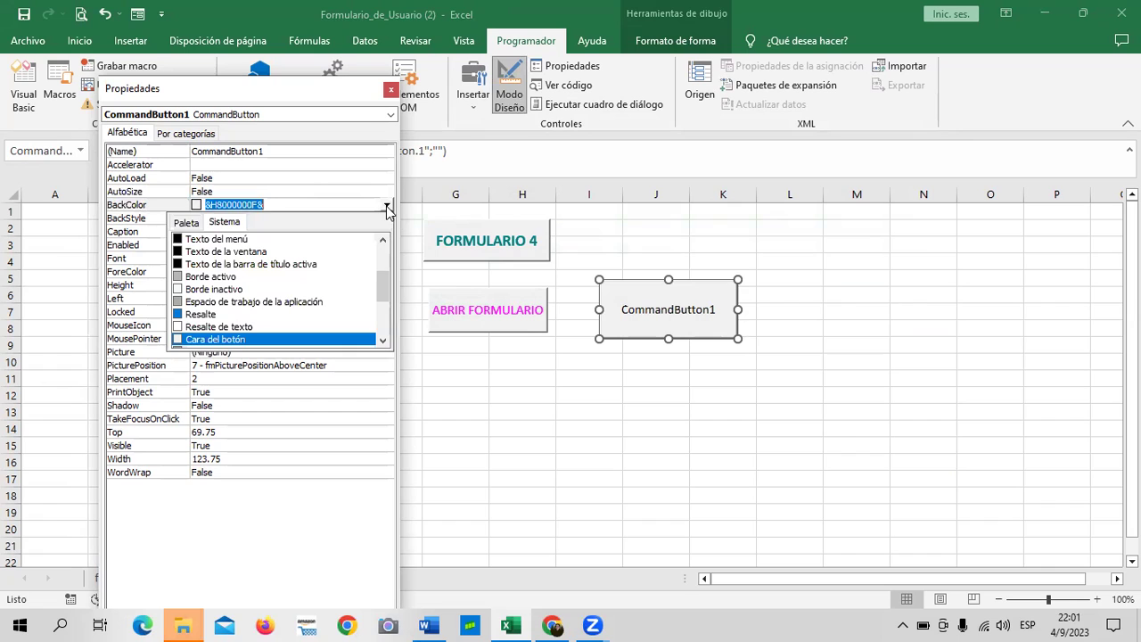
left_click(197, 226)
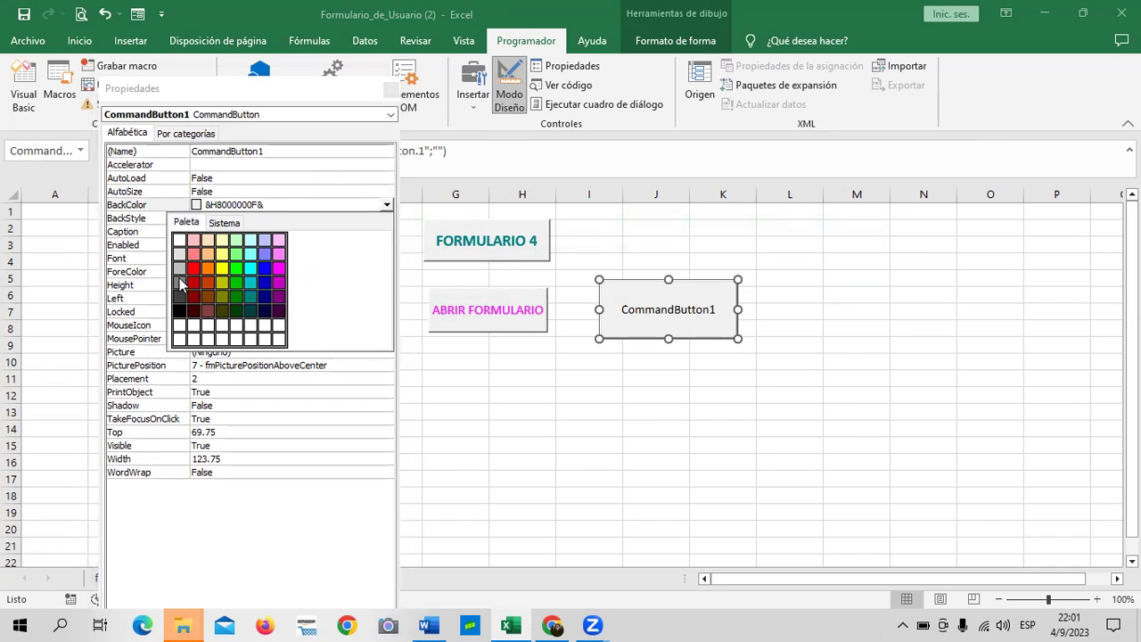
left_click(278, 268)
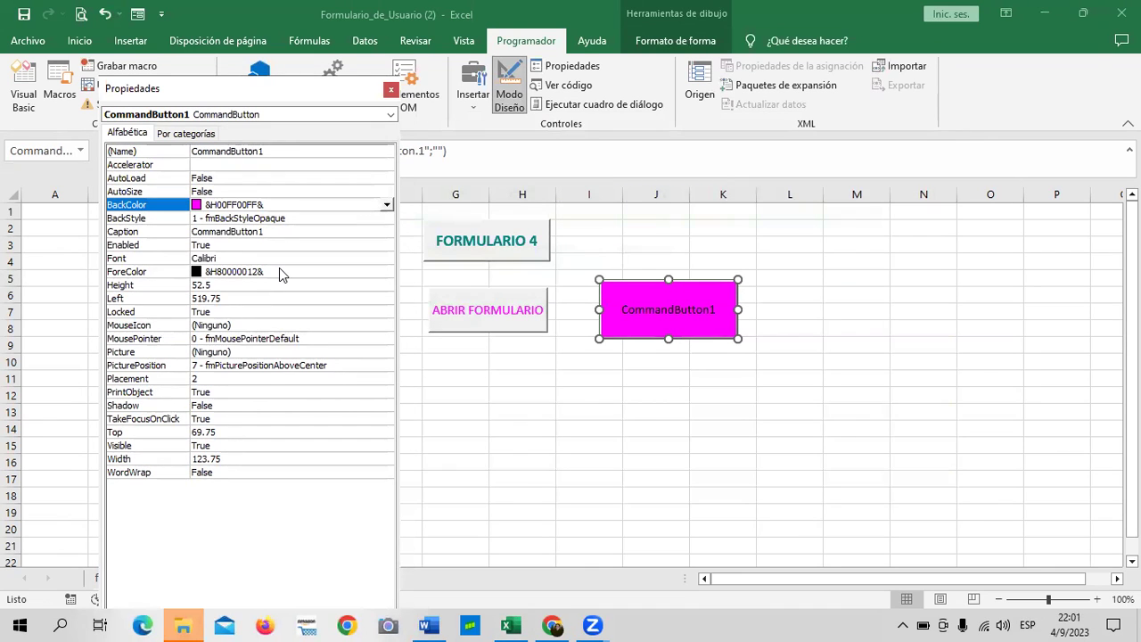
left_click(381, 192)
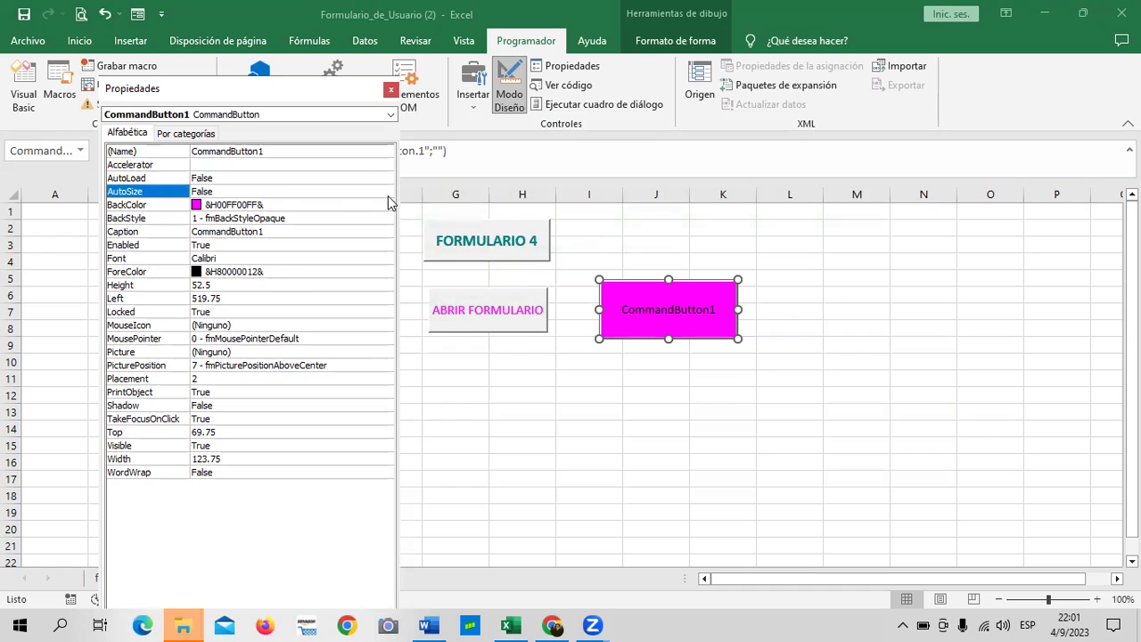
left_click(214, 207)
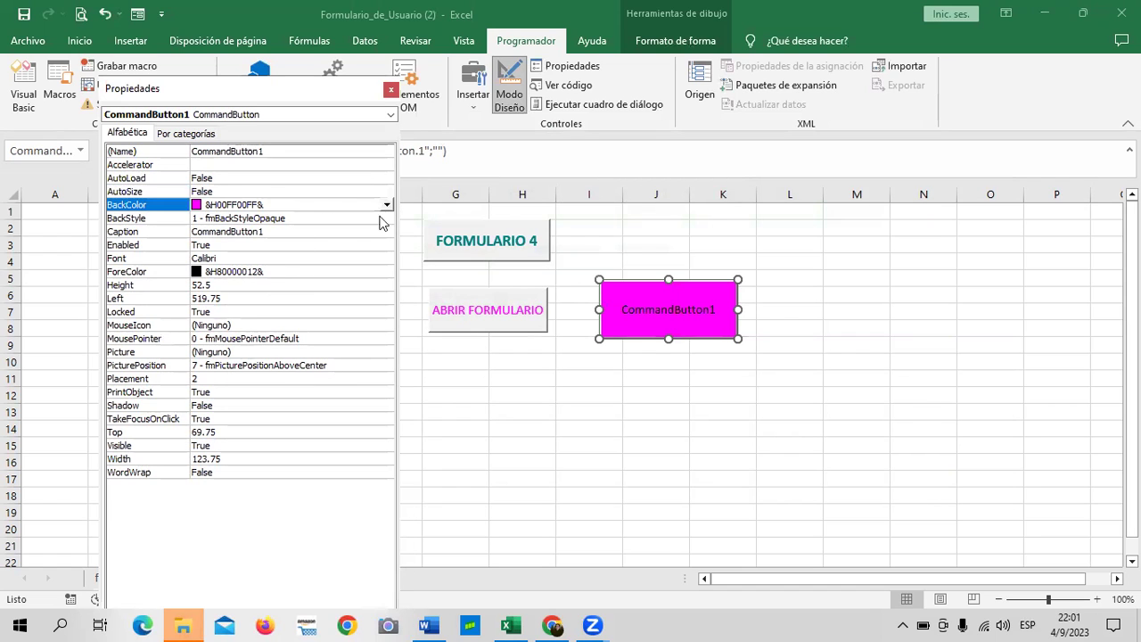
left_click(387, 205)
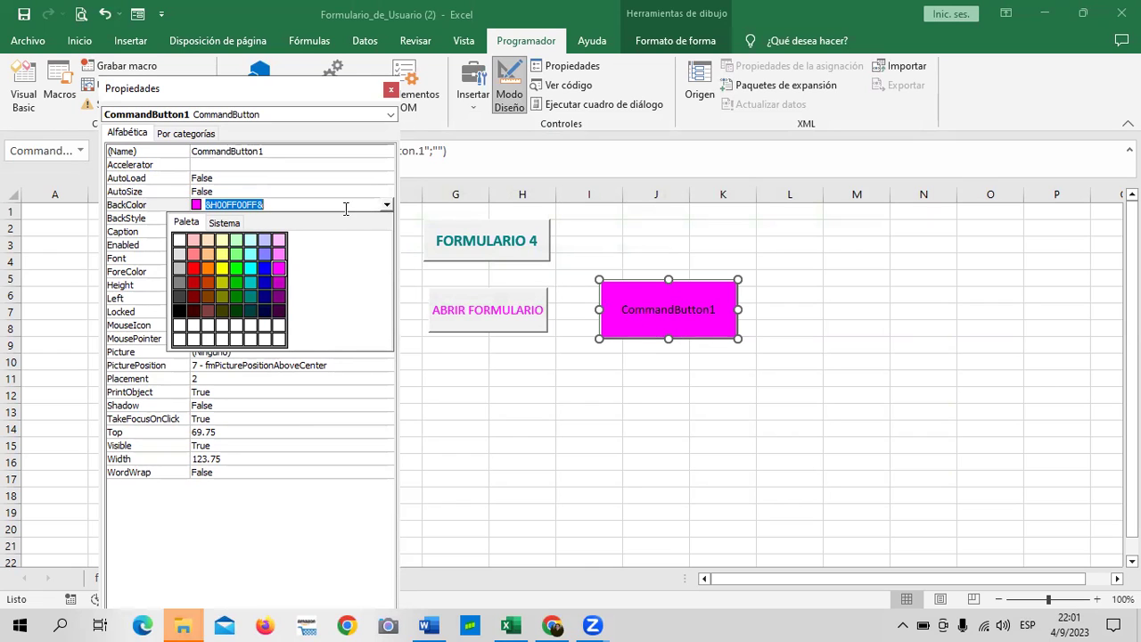
left_click(249, 255)
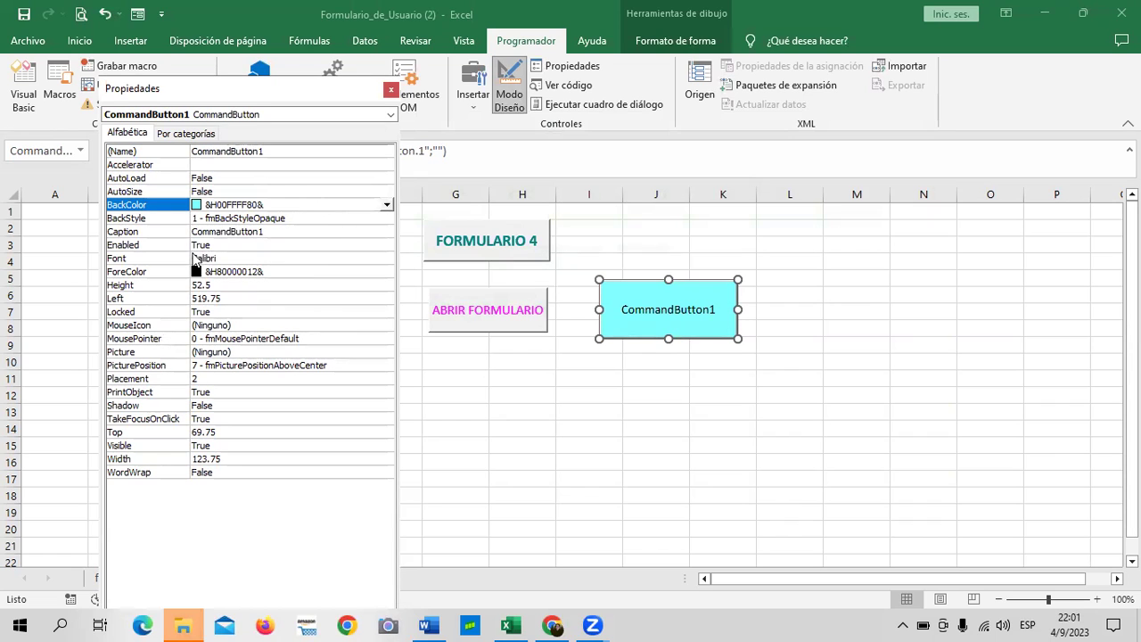
left_click(230, 230)
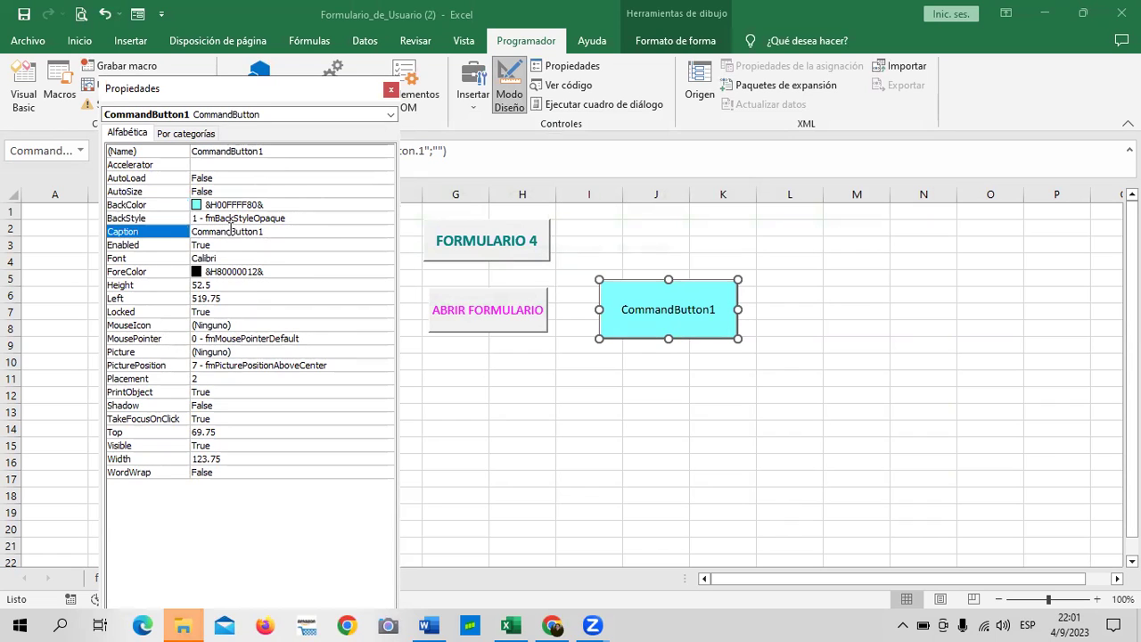
left_click(277, 151)
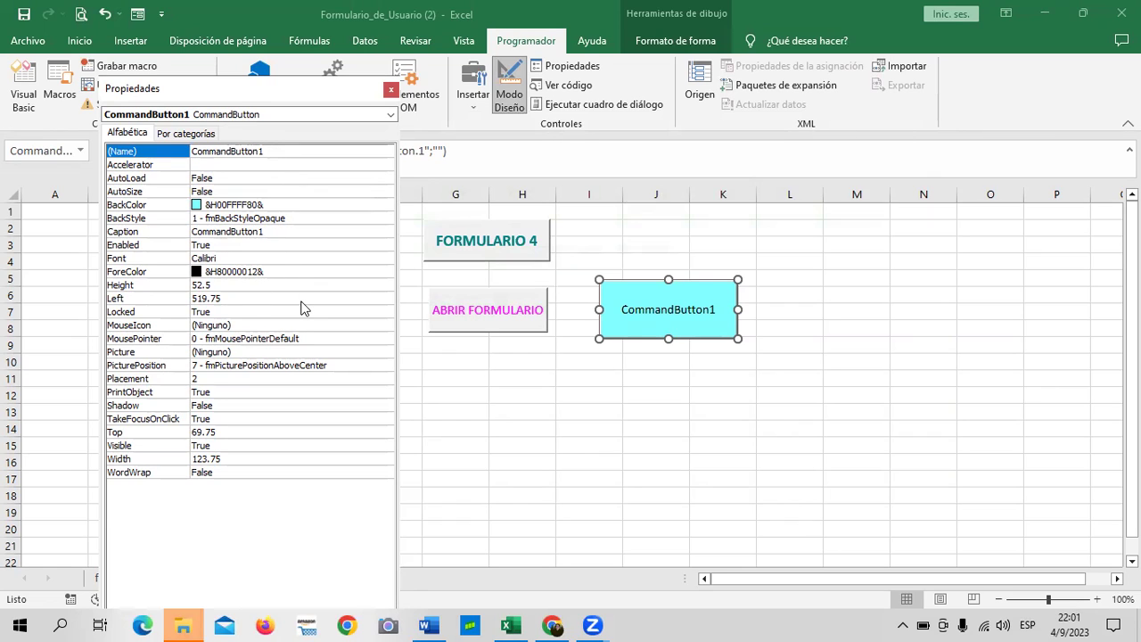
- Set the caption font to Cambria, bold, size 12, and close Propiedades
left_click(198, 259)
left_click(389, 260)
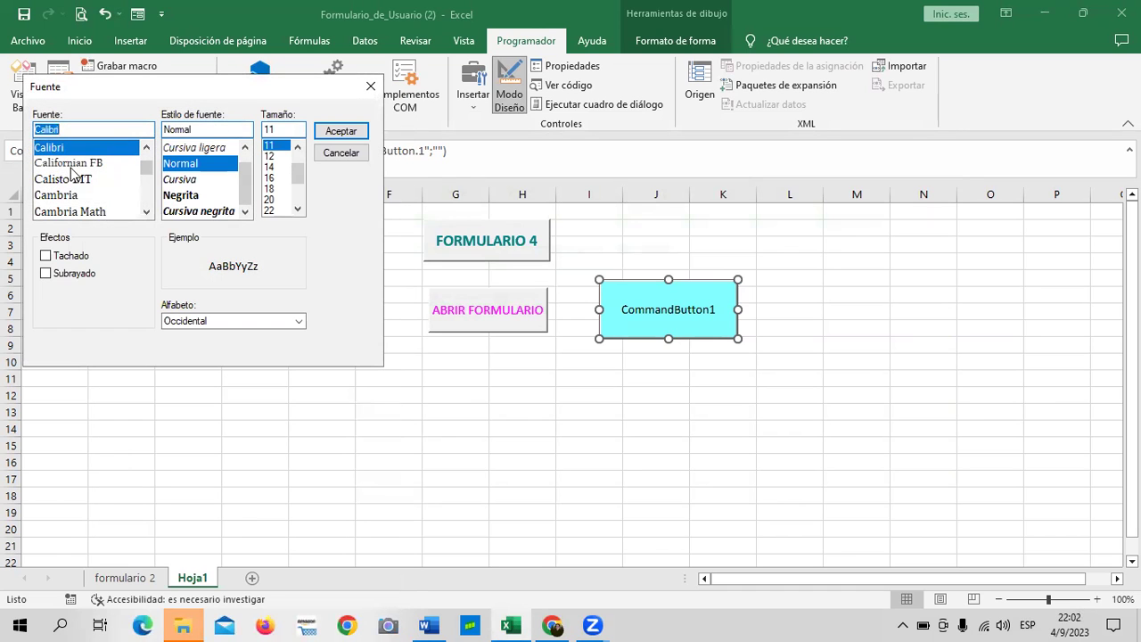
left_click(62, 195)
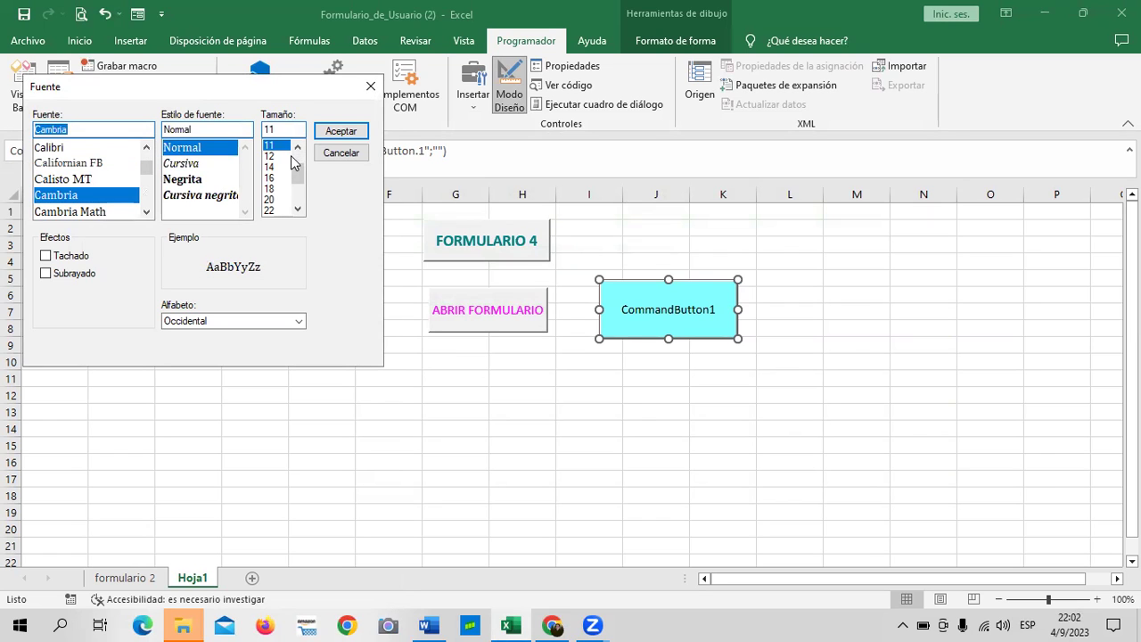
left_click(270, 157)
left_click(182, 178)
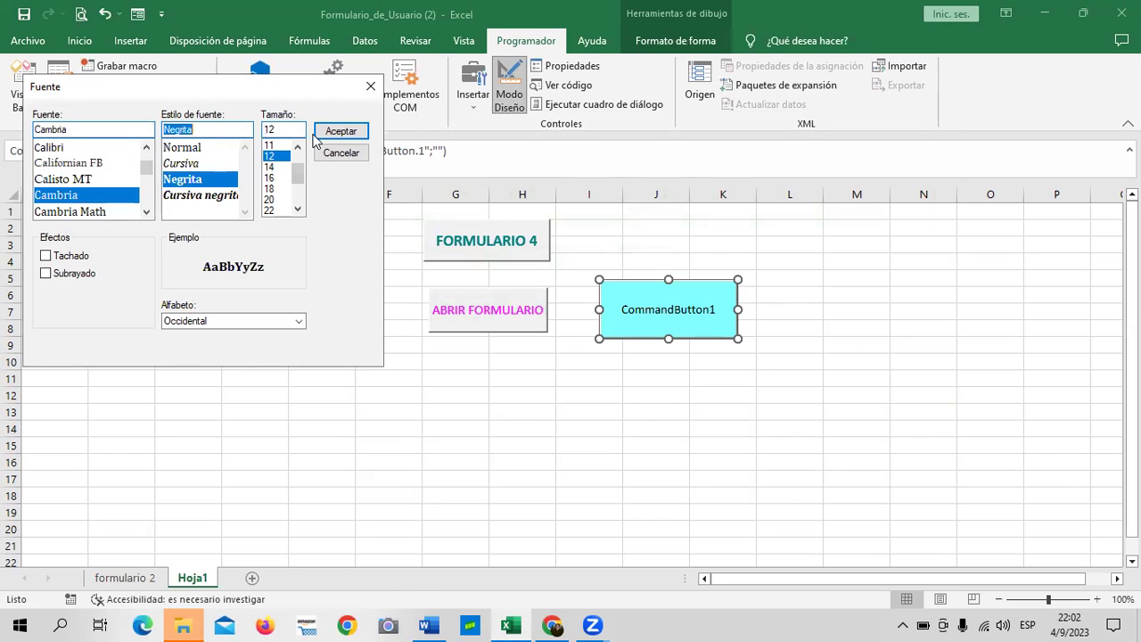
left_click(330, 133)
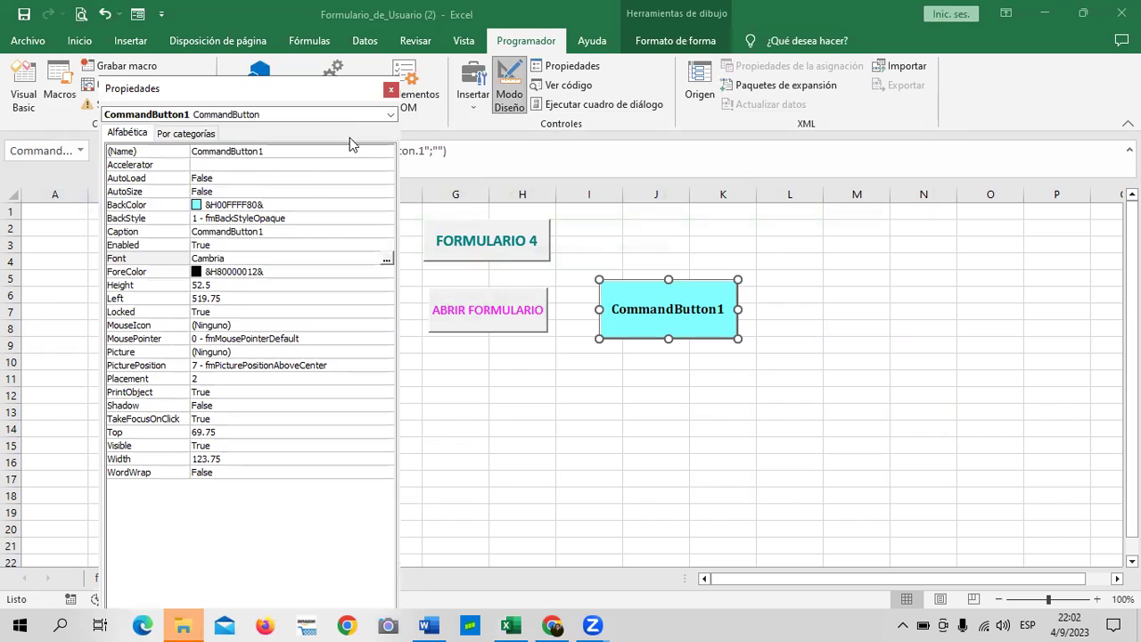
left_click(390, 90)
- Replace the CommandButton1 caption with FORMULARIO, then switch off Modo Diseño
right_click(691, 307)
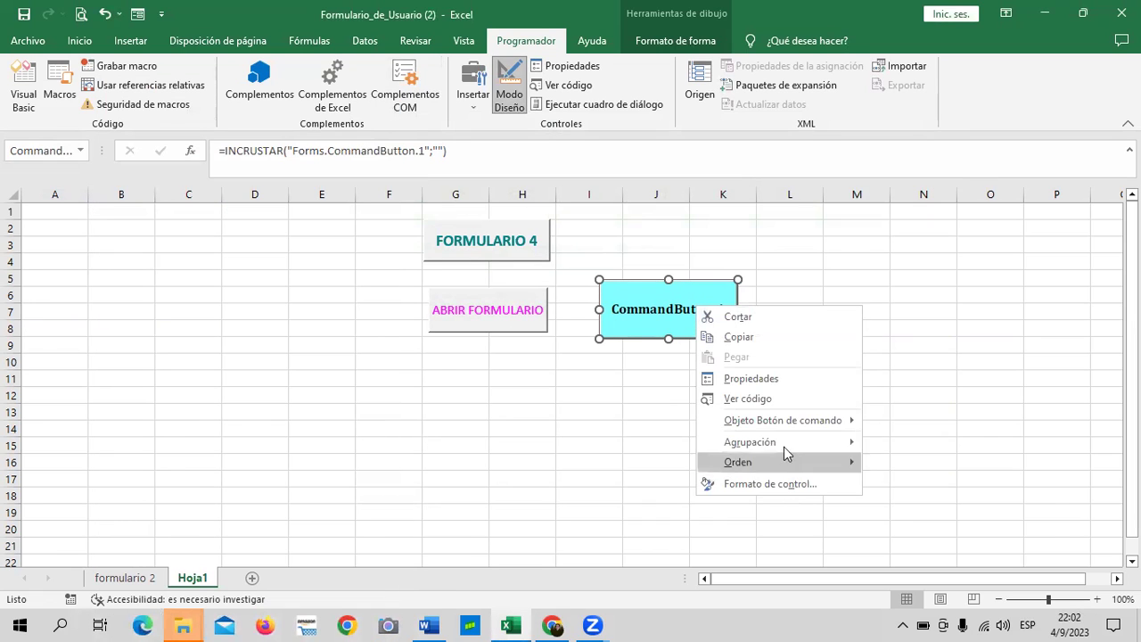
mouse_move(776, 417)
left_click(904, 422)
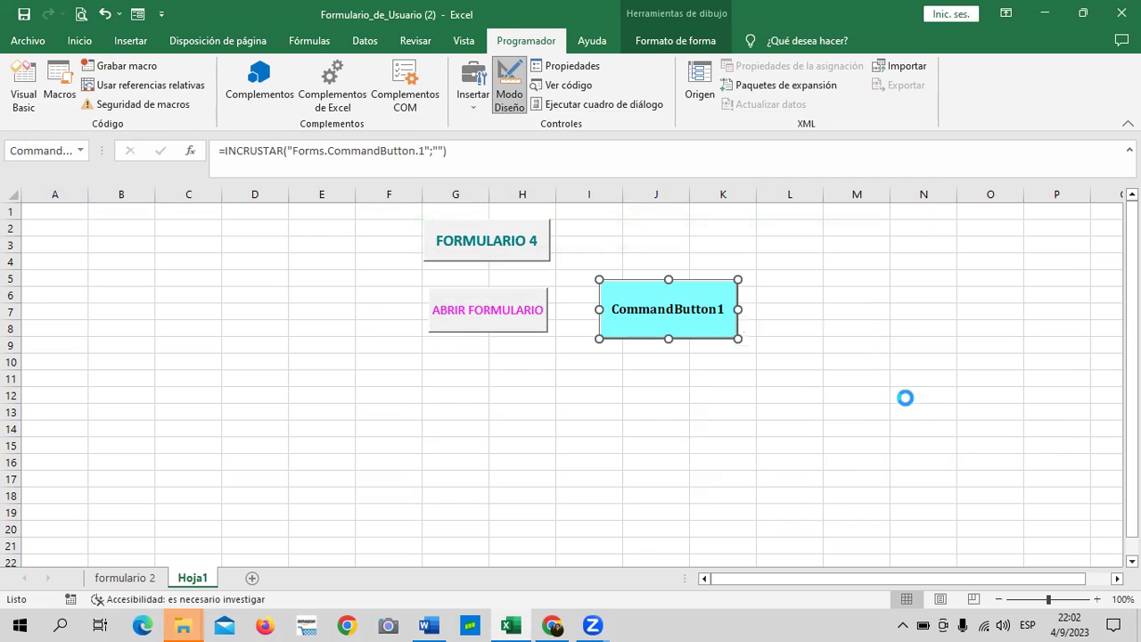
key("BackSpace")
key("BackSpace")
key("BackSpace")
key("BackSpace")
key("BackSpace")
key("BackSpace")
key("BackSpace")
key("BackSpace")
key("BackSpace")
key("BackSpace")
key("BackSpace")
key("BackSpace")
key("BackSpace")
key("BackSpace")
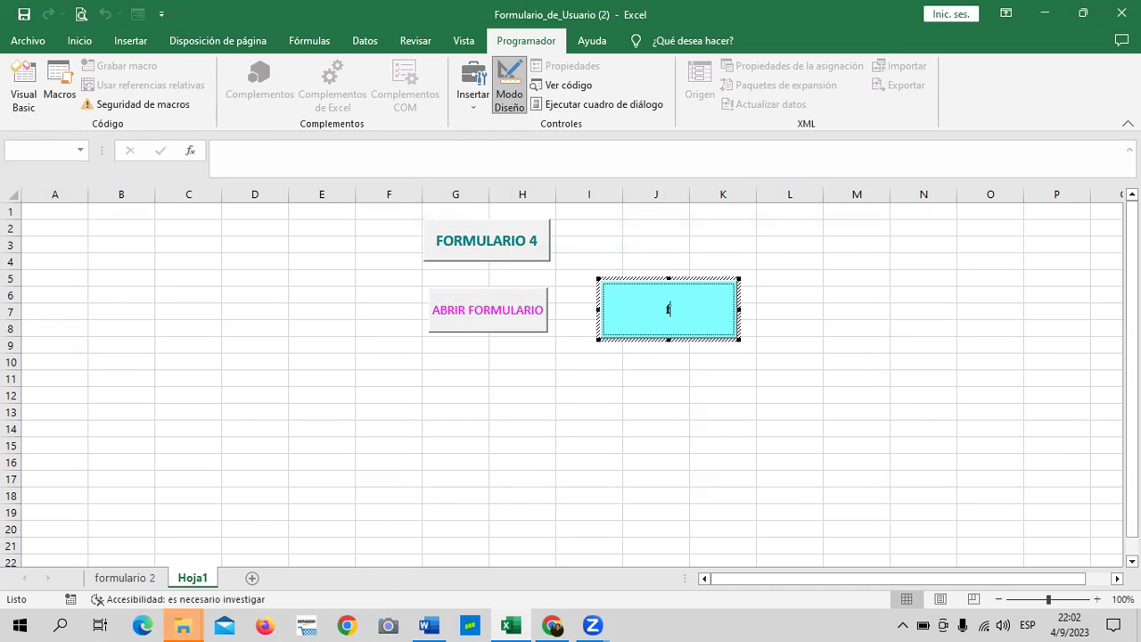
key("Caps_Lock")
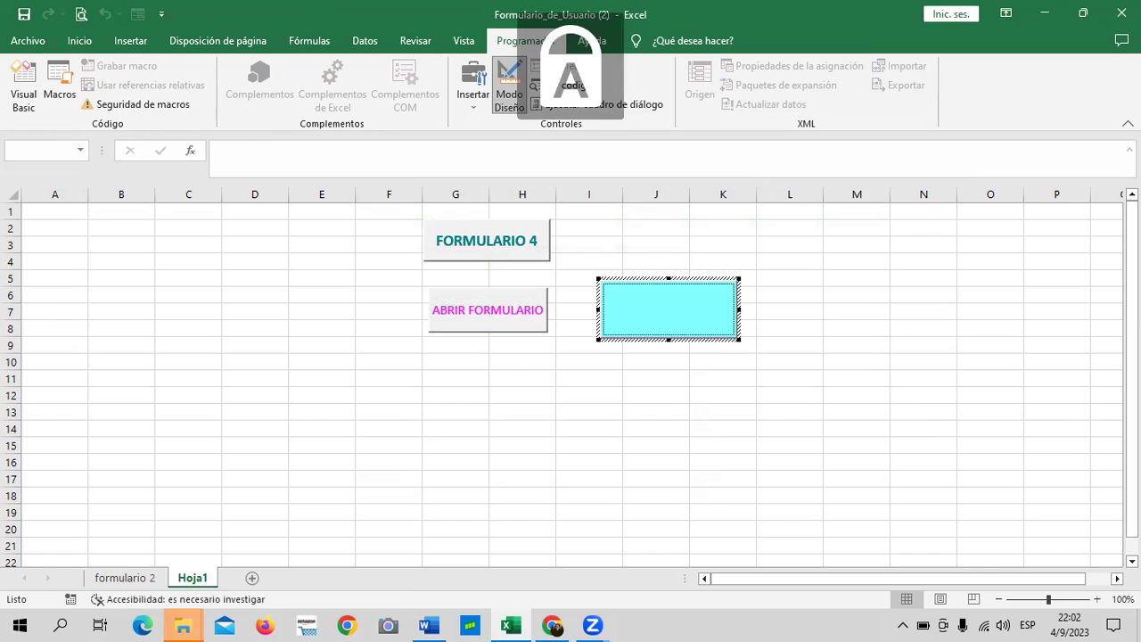
type("FORMULARIO")
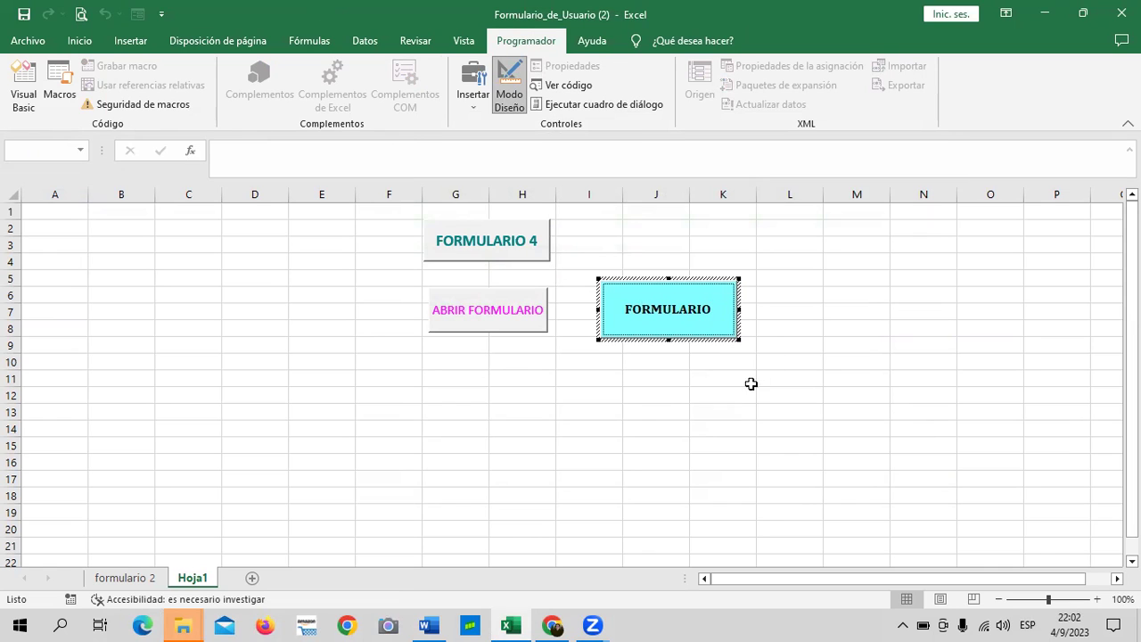
left_click(790, 345)
left_click(499, 84)
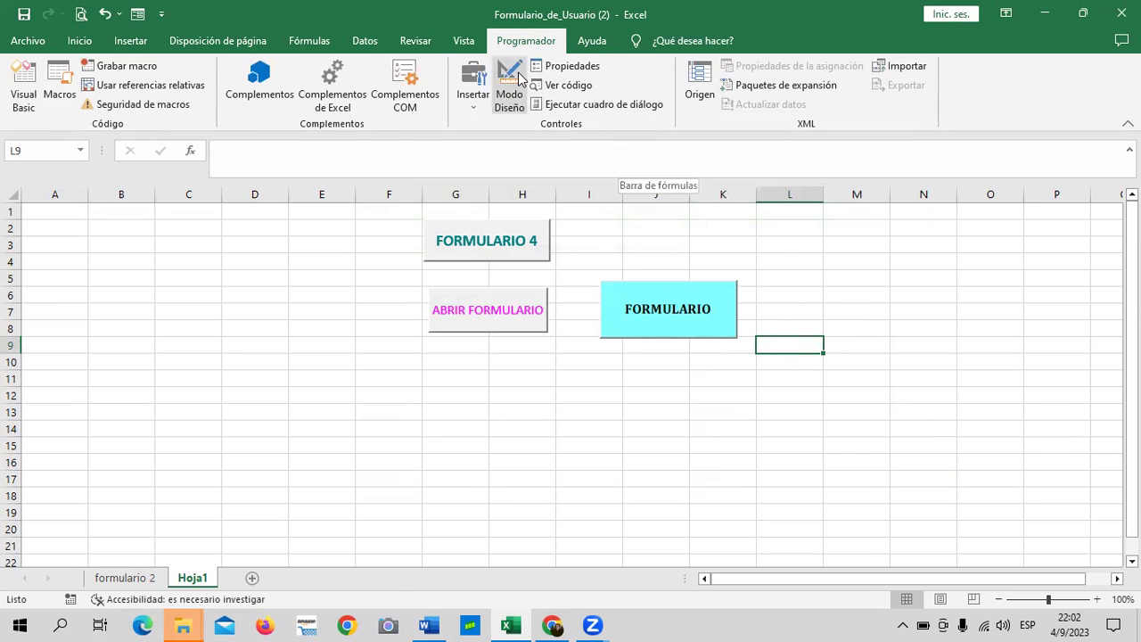
left_click(678, 310)
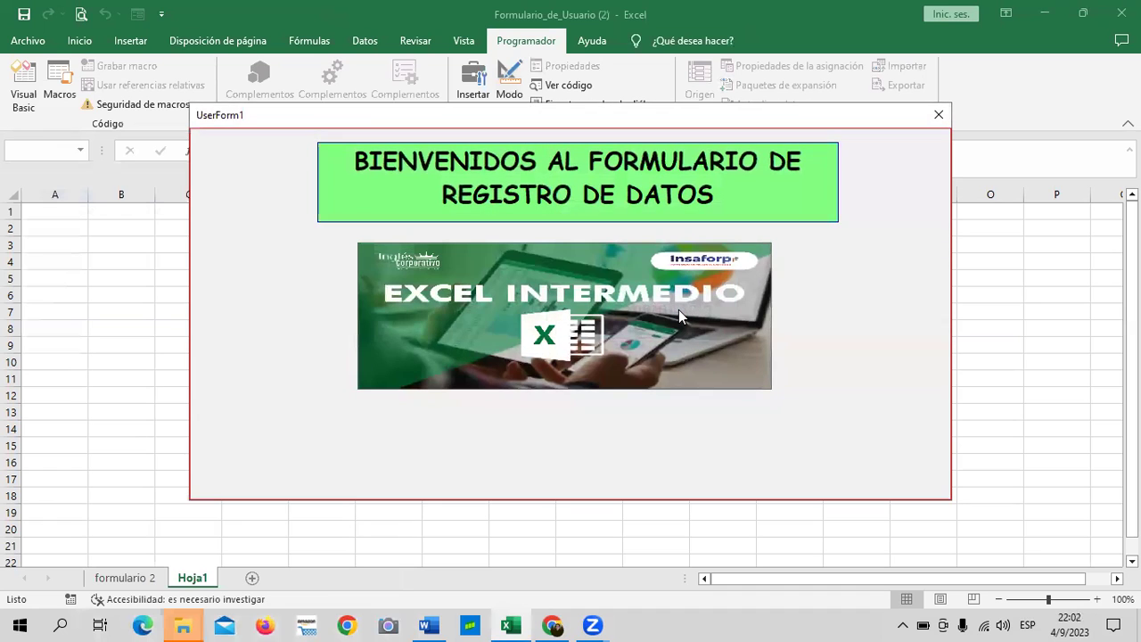
left_click(939, 114)
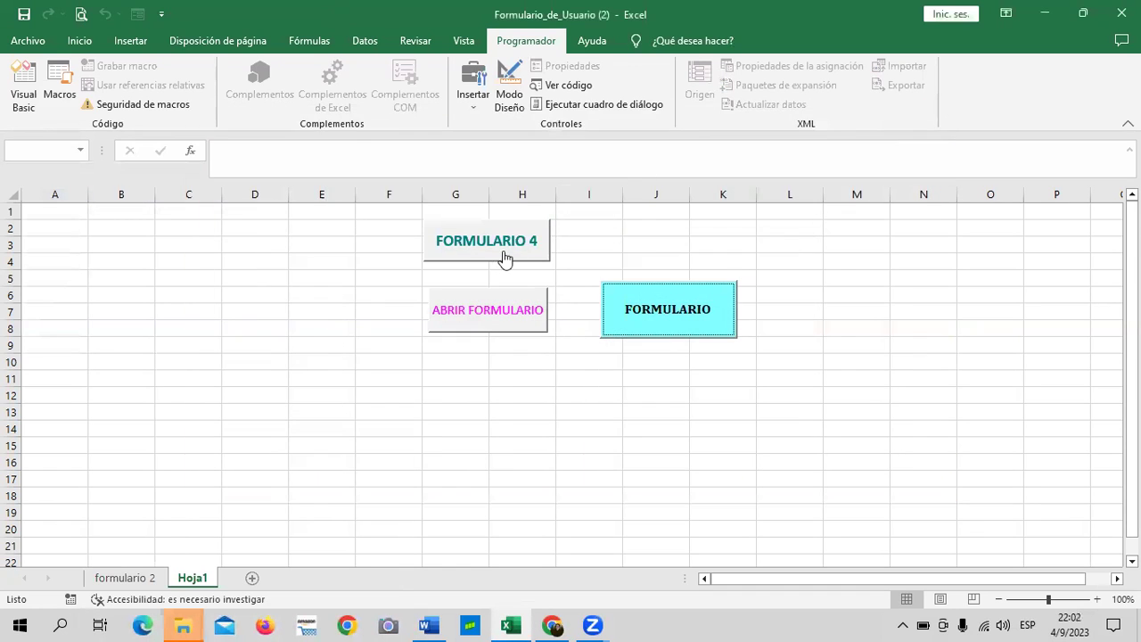
left_click(499, 258)
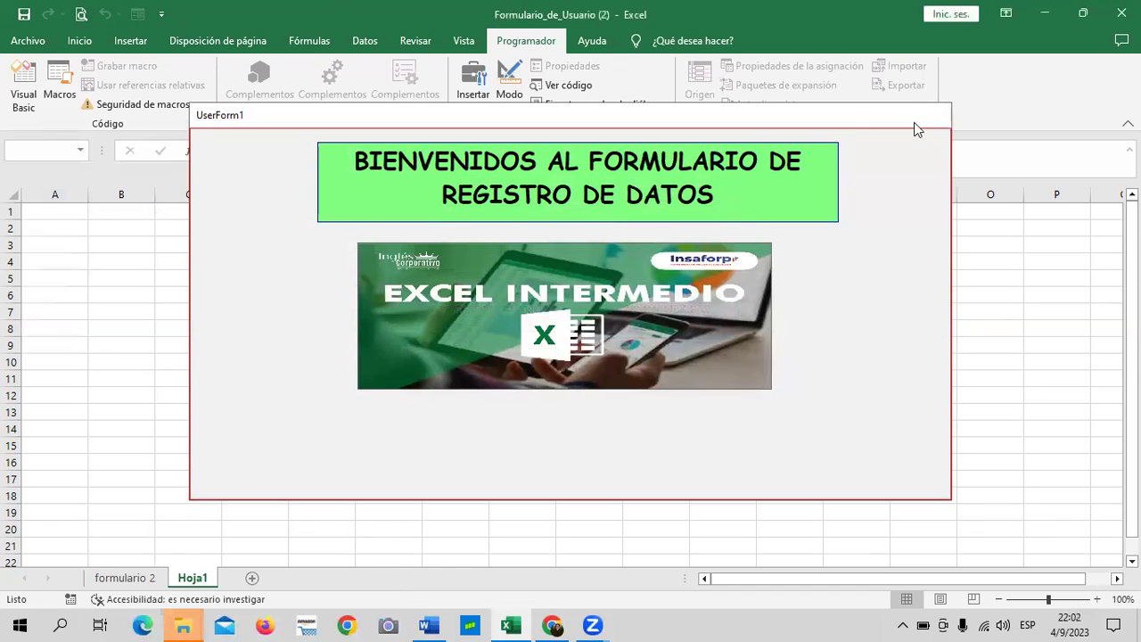
left_click(938, 114)
left_click(476, 314)
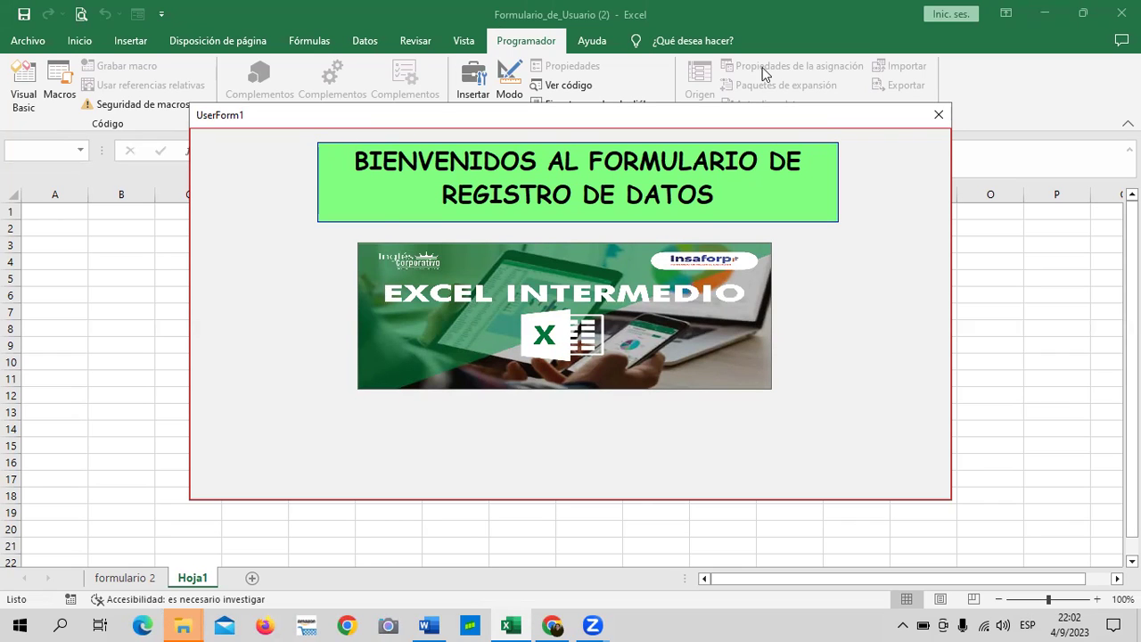
left_click(937, 115)
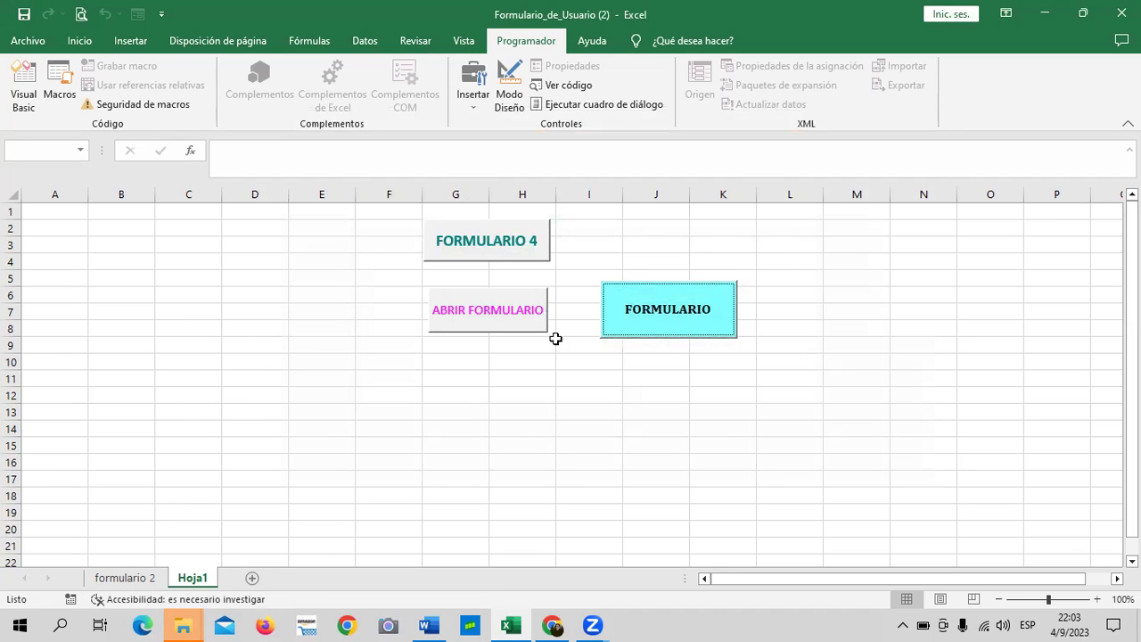
left_click(524, 325)
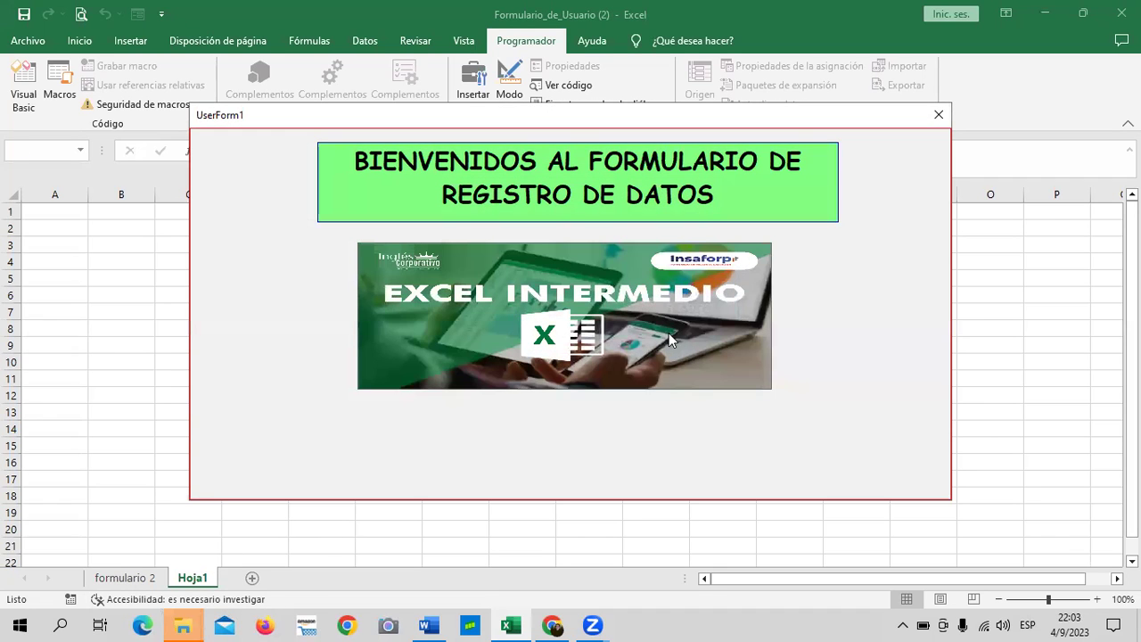
left_click(943, 114)
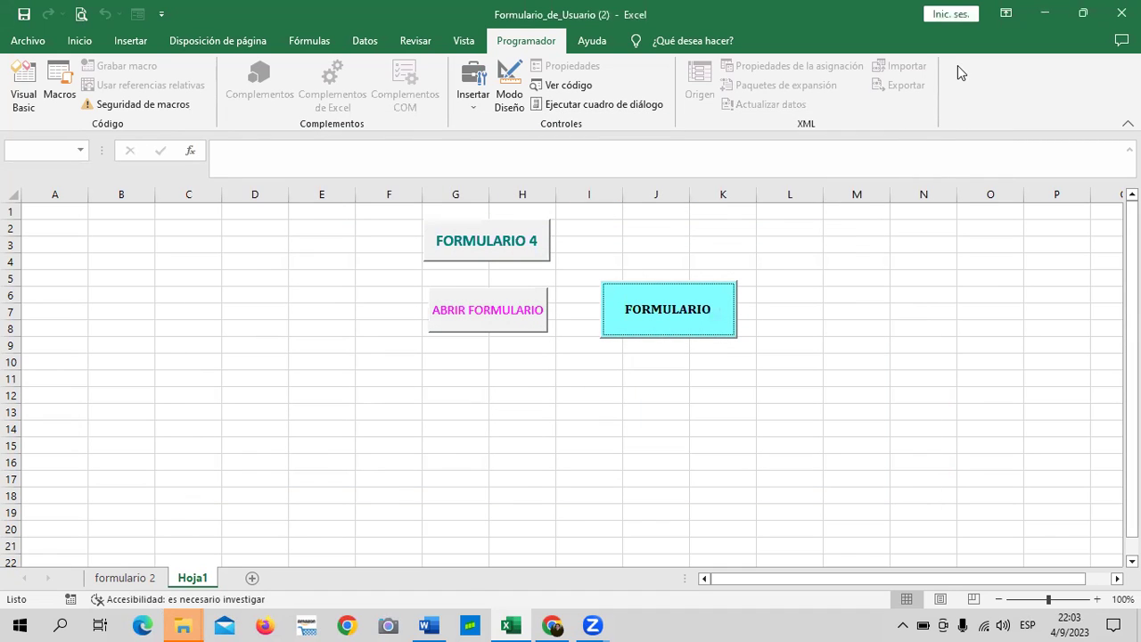